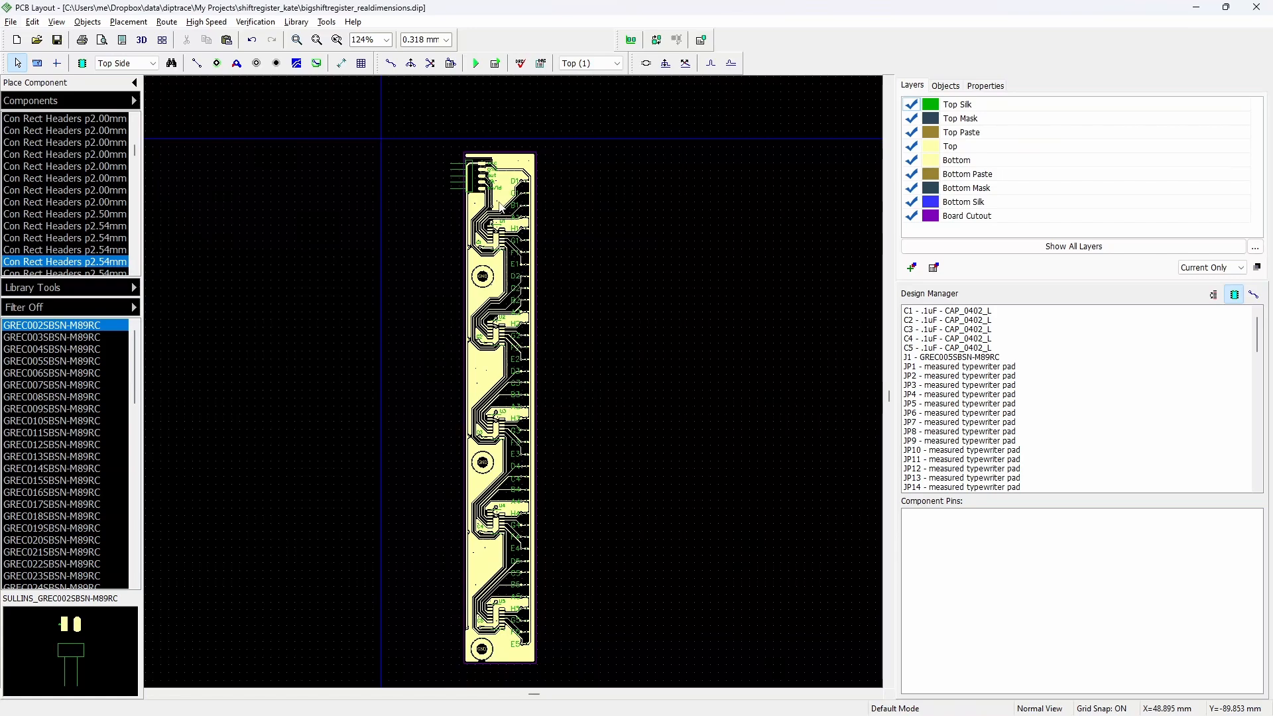
Check the board's net connectivity with traces, shapes and copper pours included as connectors
{"action": "left_click", "coordinate": [267, 26]}
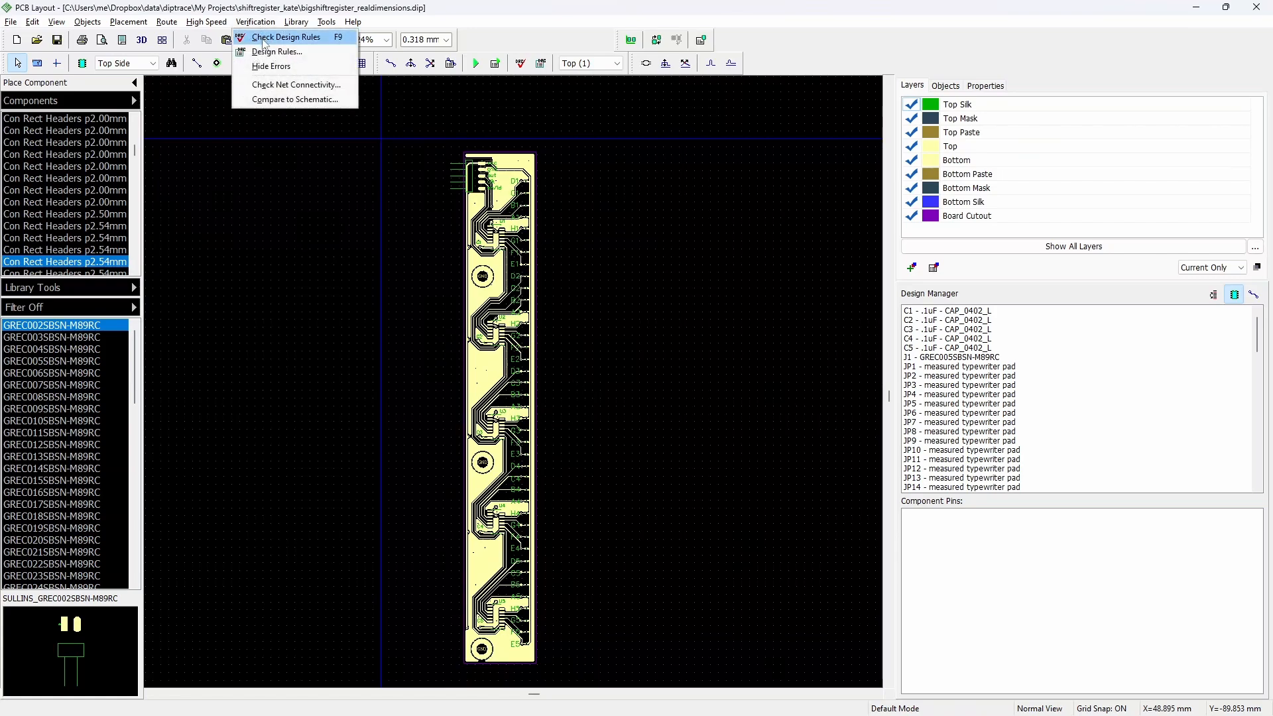
{"action": "left_click", "coordinate": [299, 86]}
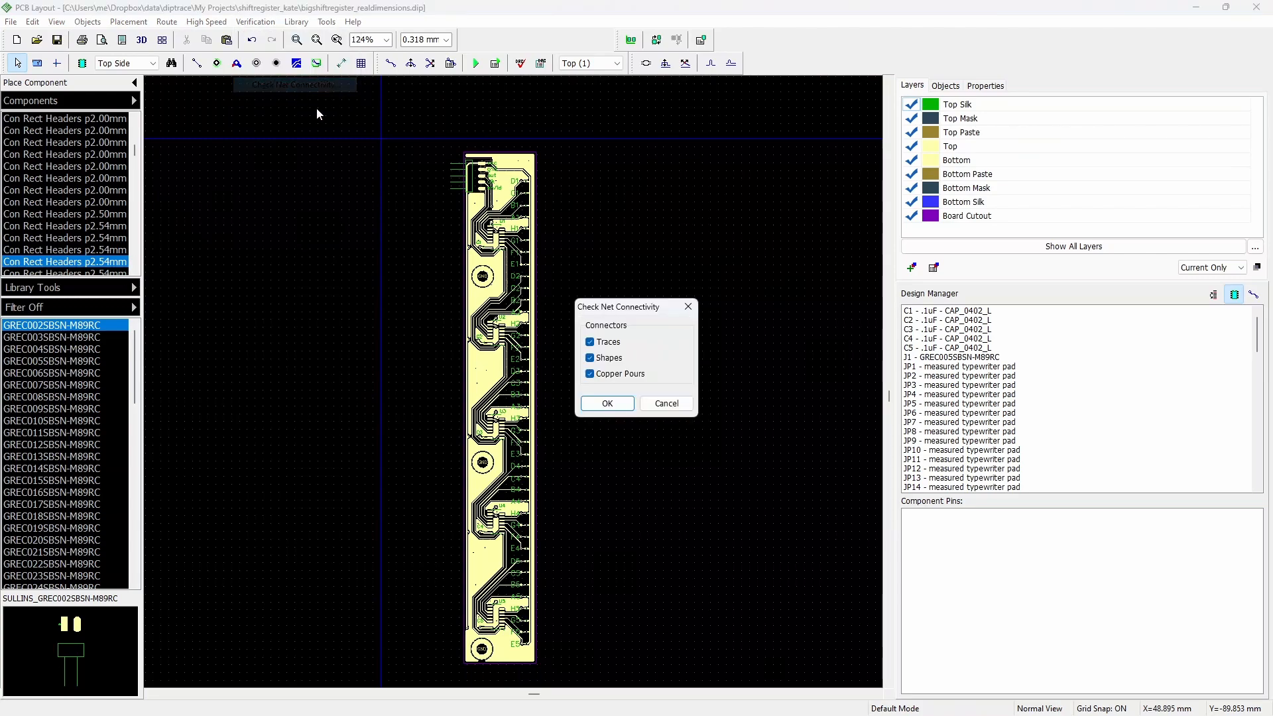
{"action": "left_click", "coordinate": [616, 406]}
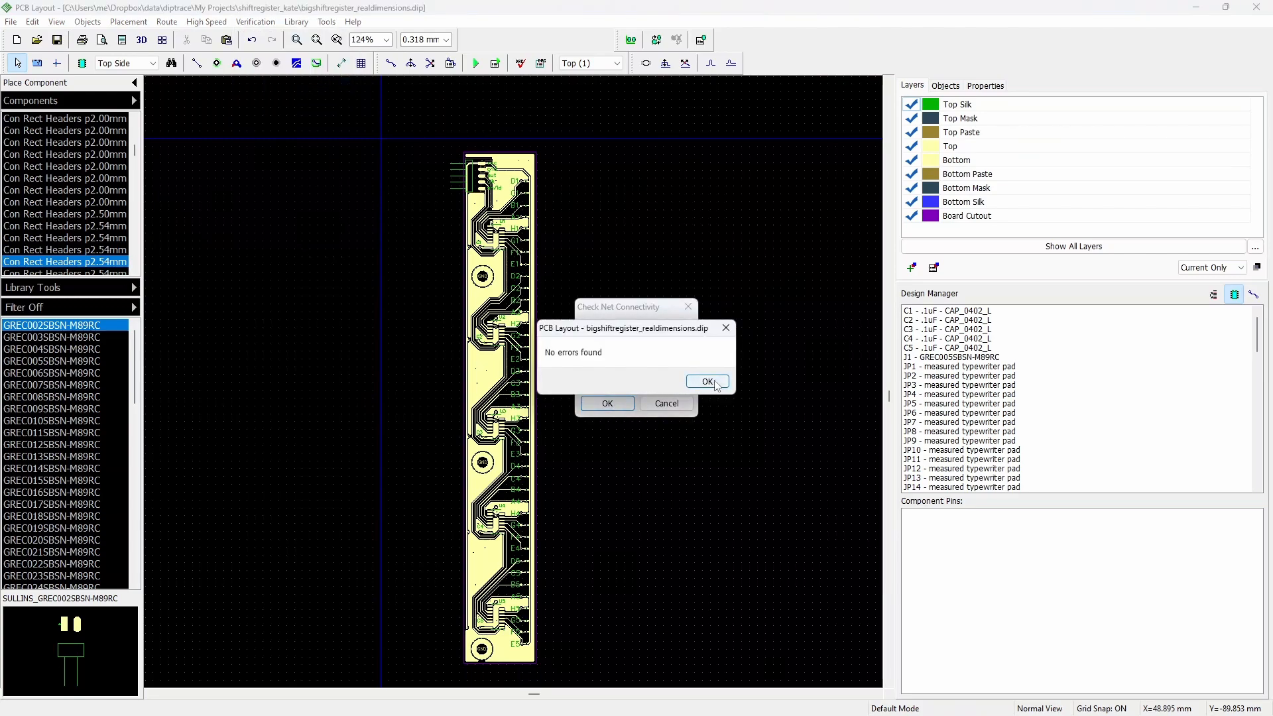
{"action": "left_click", "coordinate": [696, 386]}
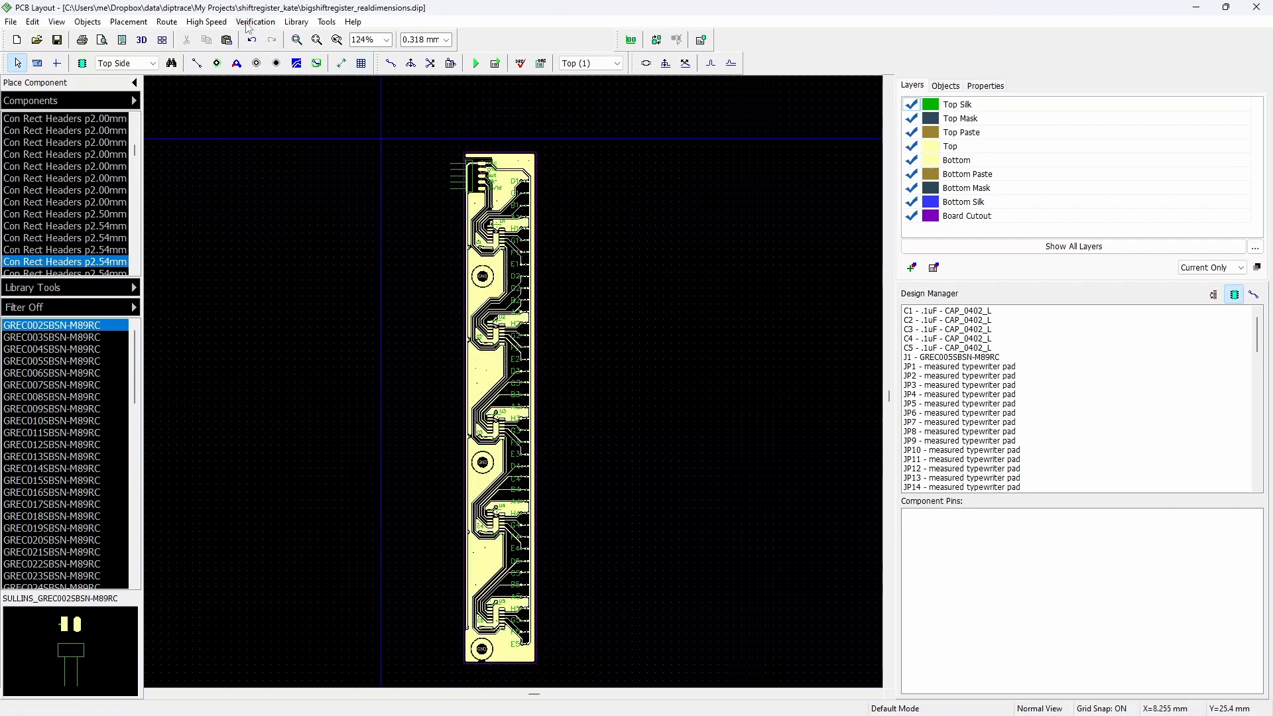
Run the design rule check on the board layout and dismiss its report
{"action": "left_click", "coordinate": [253, 21]}
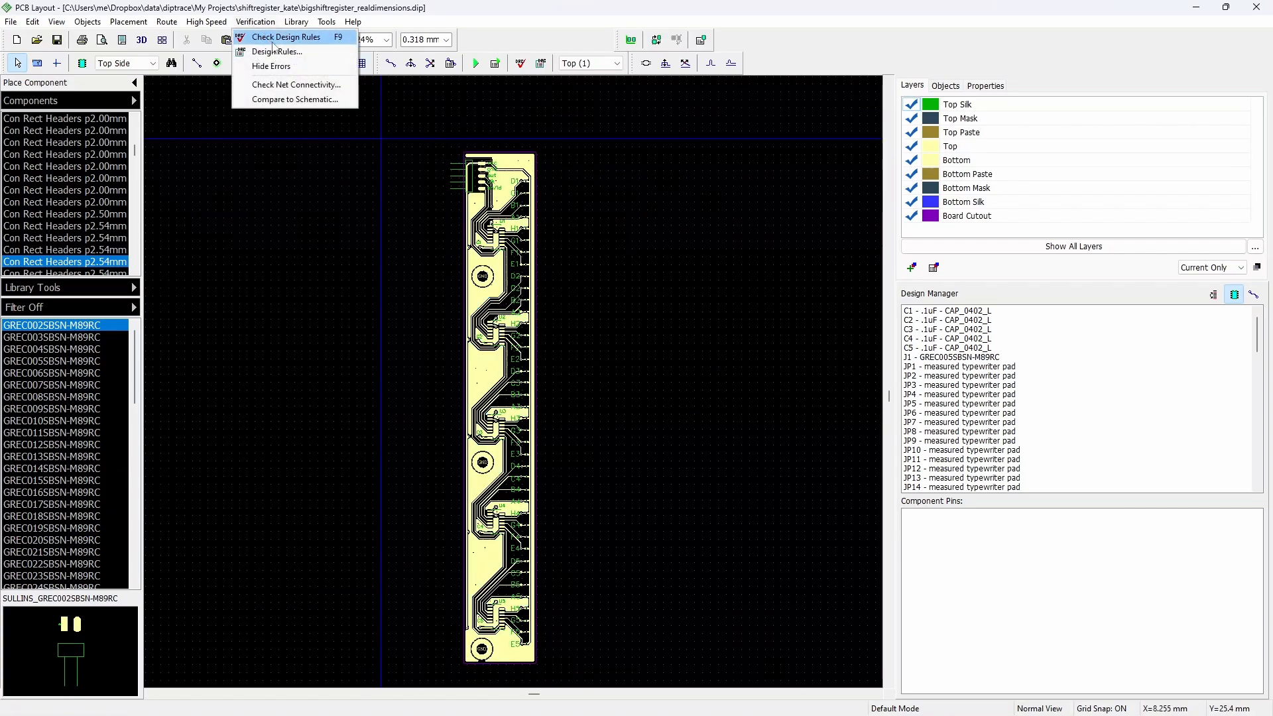
{"action": "left_click", "coordinate": [273, 38]}
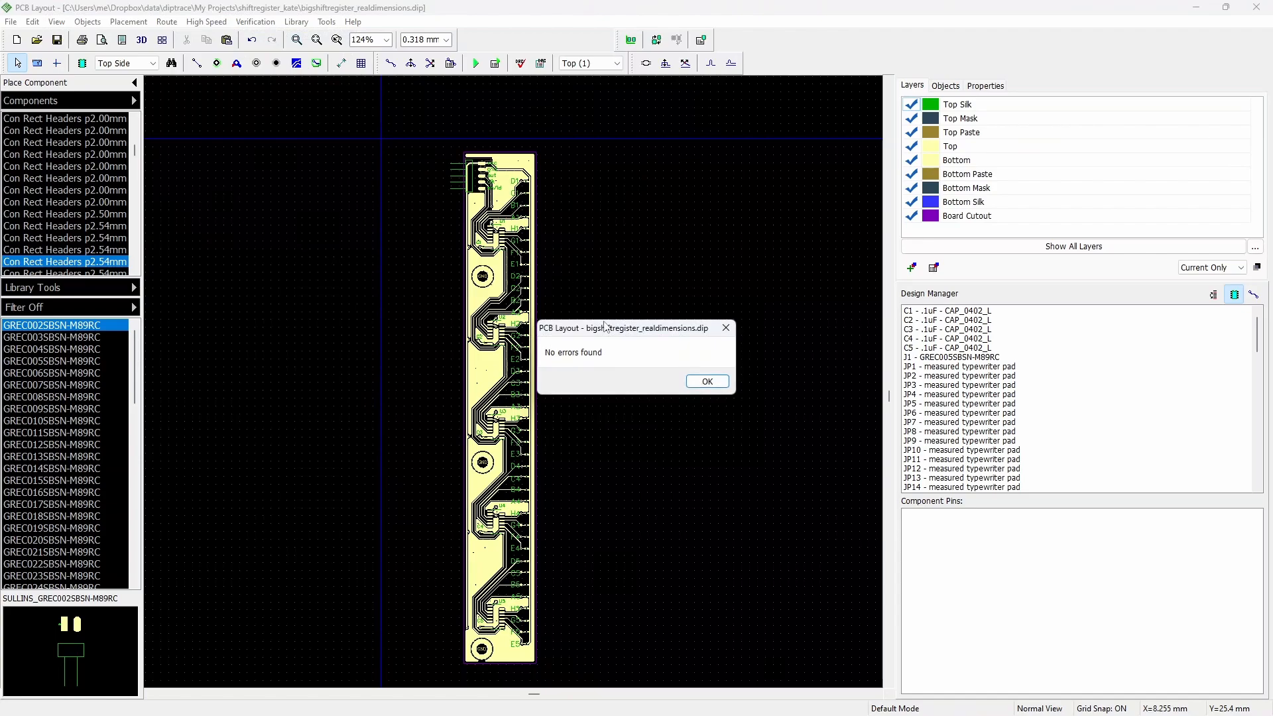
{"action": "left_click", "coordinate": [708, 382]}
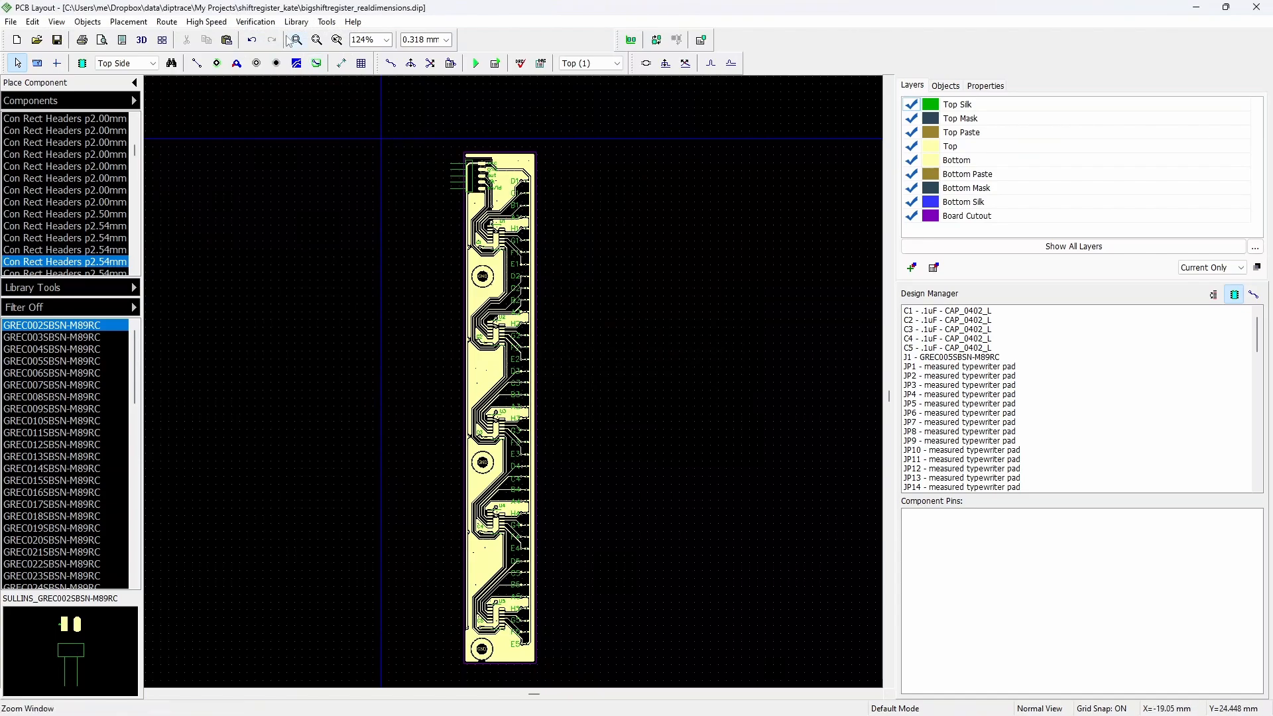
Review the clearance settings in the design rules and close them without making changes
{"action": "left_click", "coordinate": [268, 21]}
{"action": "left_click", "coordinate": [276, 52]}
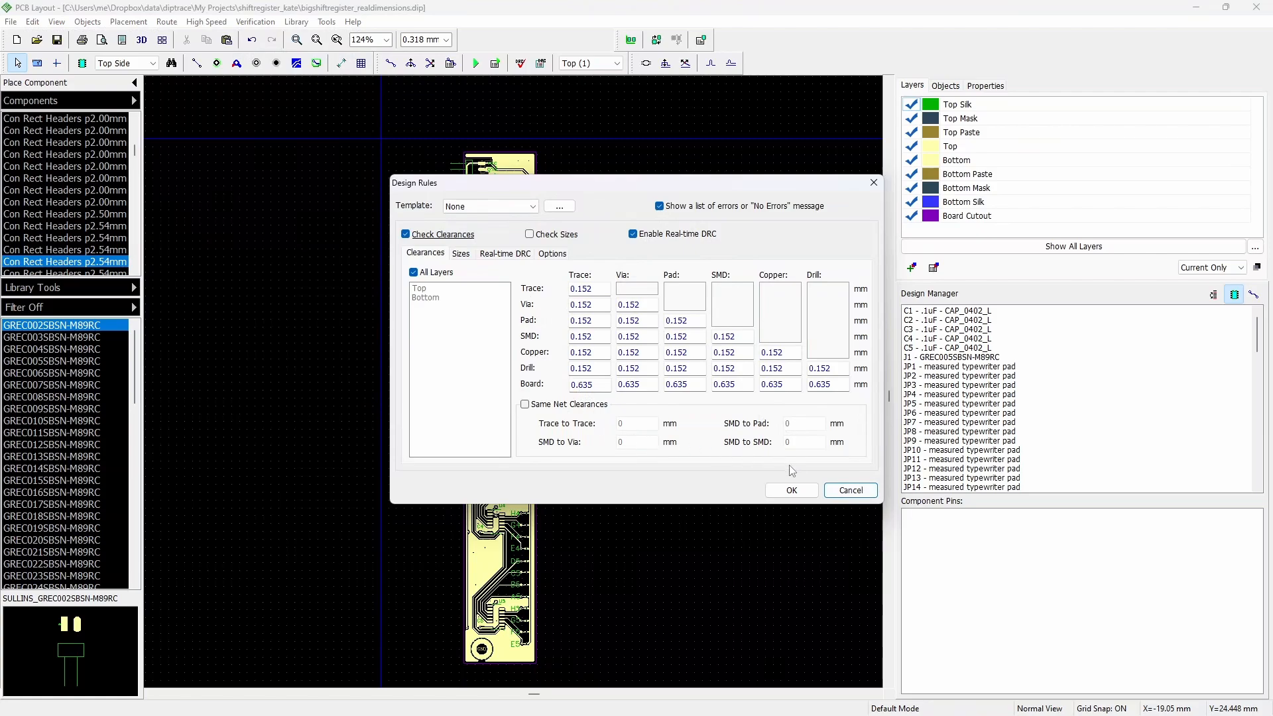
{"action": "left_click", "coordinate": [850, 491]}
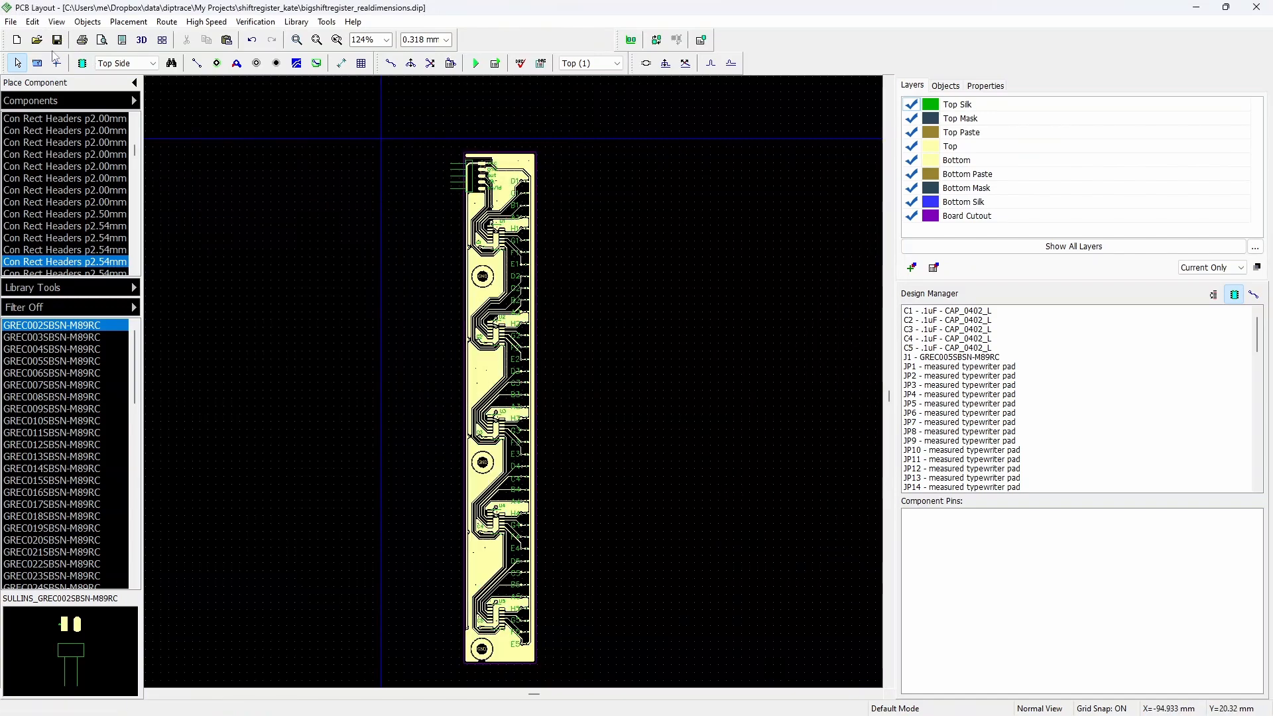
{"action": "left_click", "coordinate": [11, 21]}
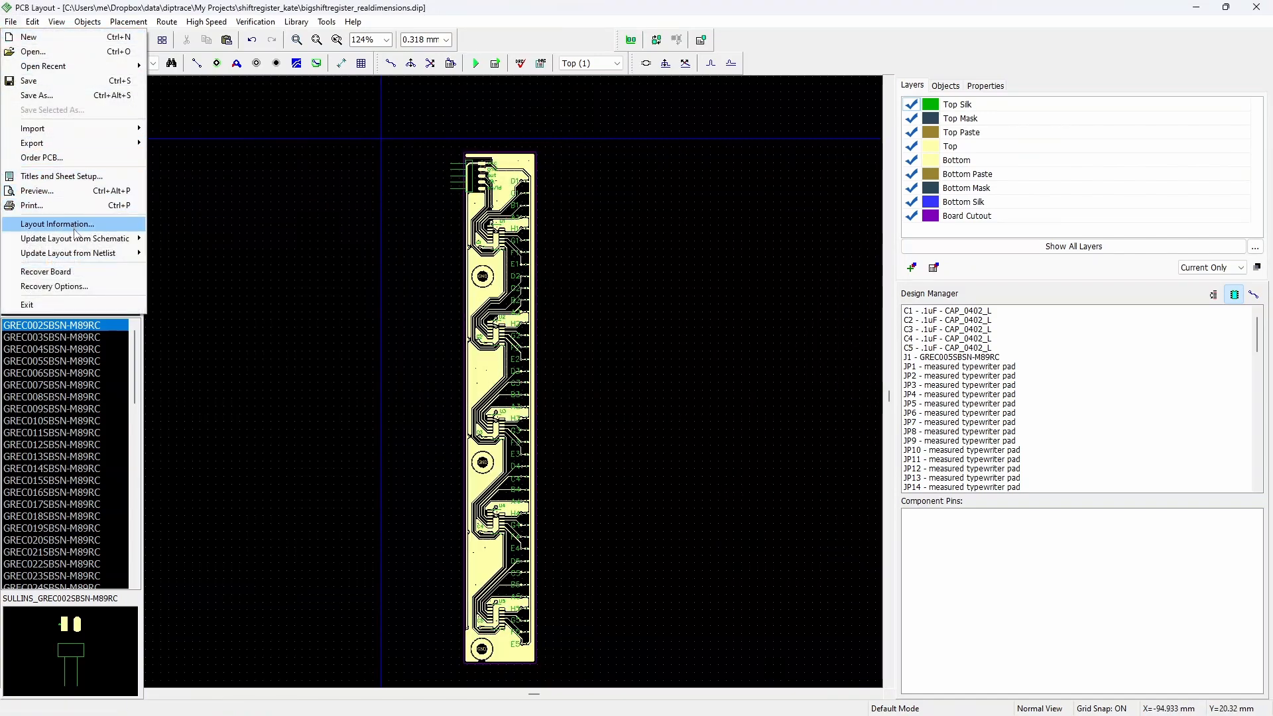
{"action": "mouse_move", "coordinate": [73, 143]}
{"action": "left_click", "coordinate": [199, 176]}
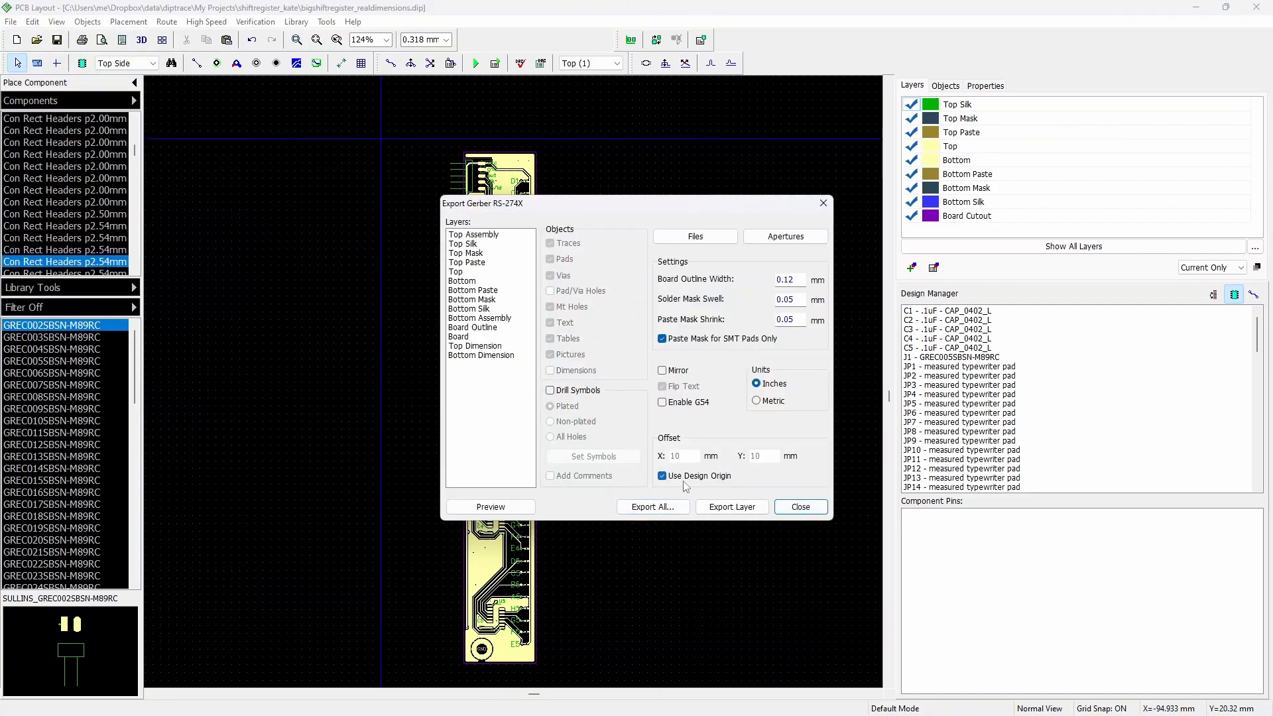
{"action": "left_click", "coordinate": [801, 506]}
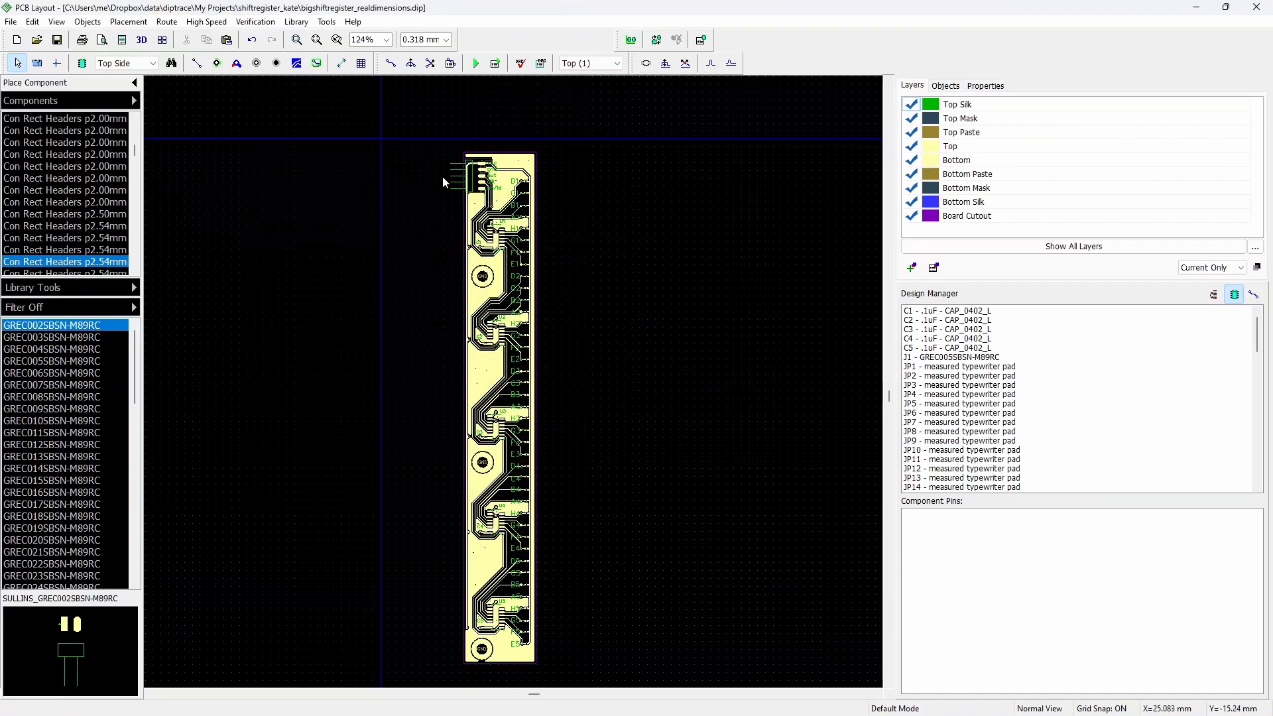
Define the design origin by mouse pointer at the upper-left corner of the board outline
{"action": "scroll", "coordinate": [443, 152], "scroll_direction": "up", "scroll_amount": 3}
{"action": "left_click", "coordinate": [32, 22]}
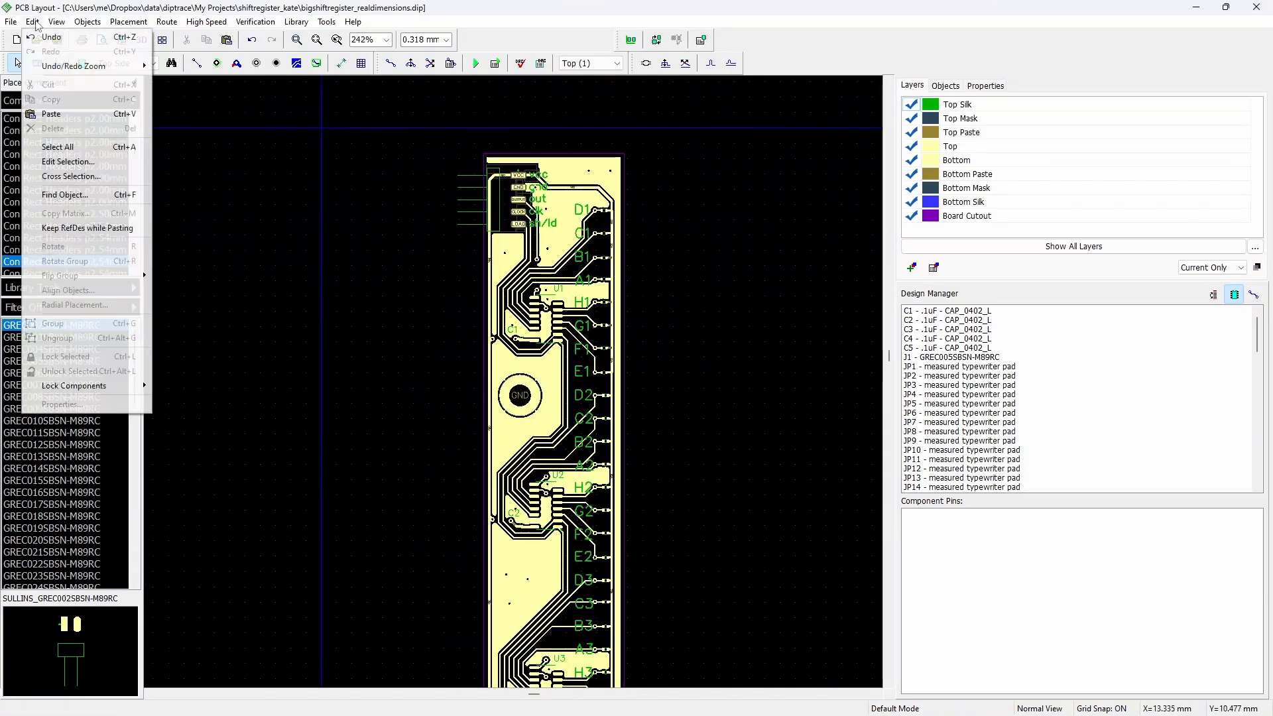
{"action": "mouse_move", "coordinate": [57, 22]}
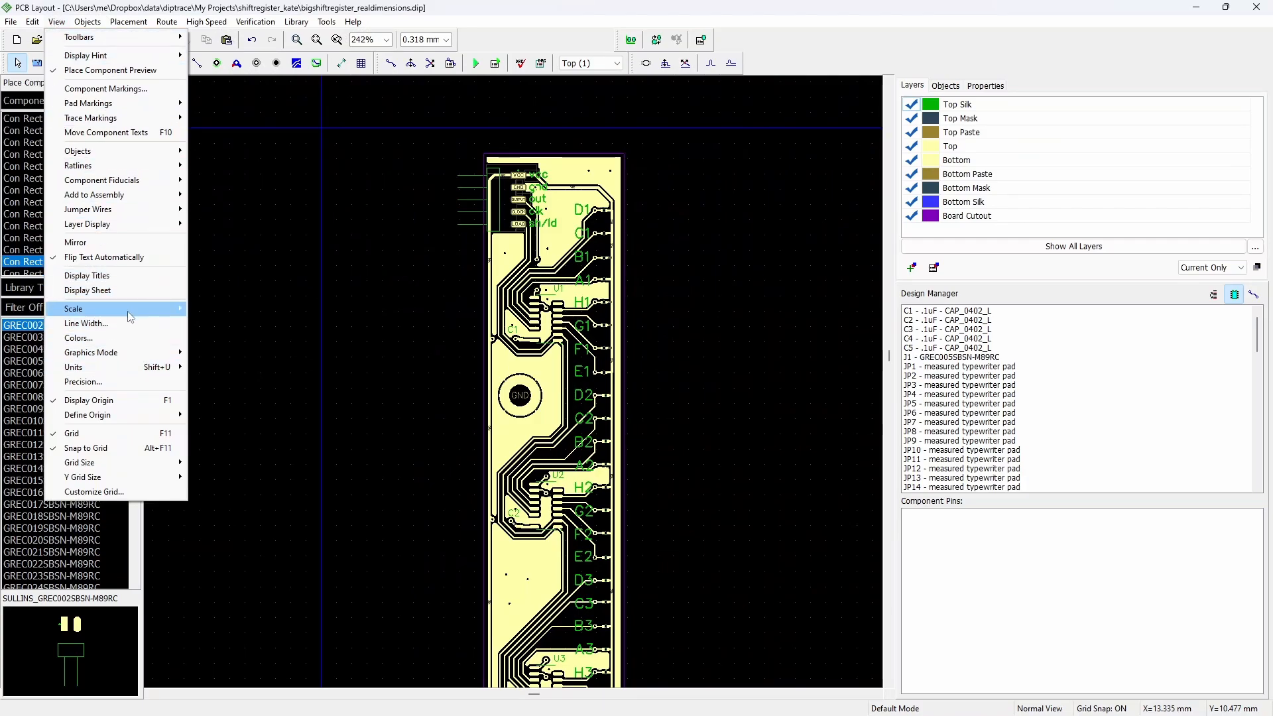
{"action": "mouse_move", "coordinate": [119, 418]}
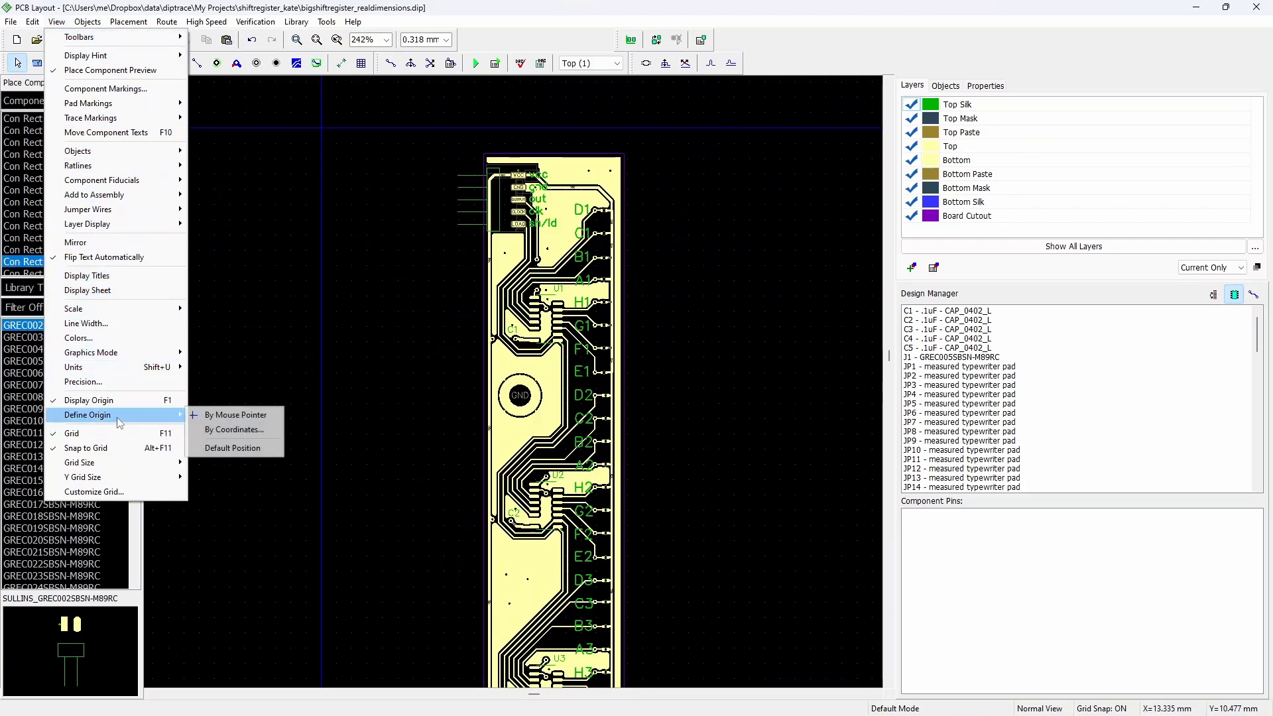
{"action": "left_click", "coordinate": [226, 415]}
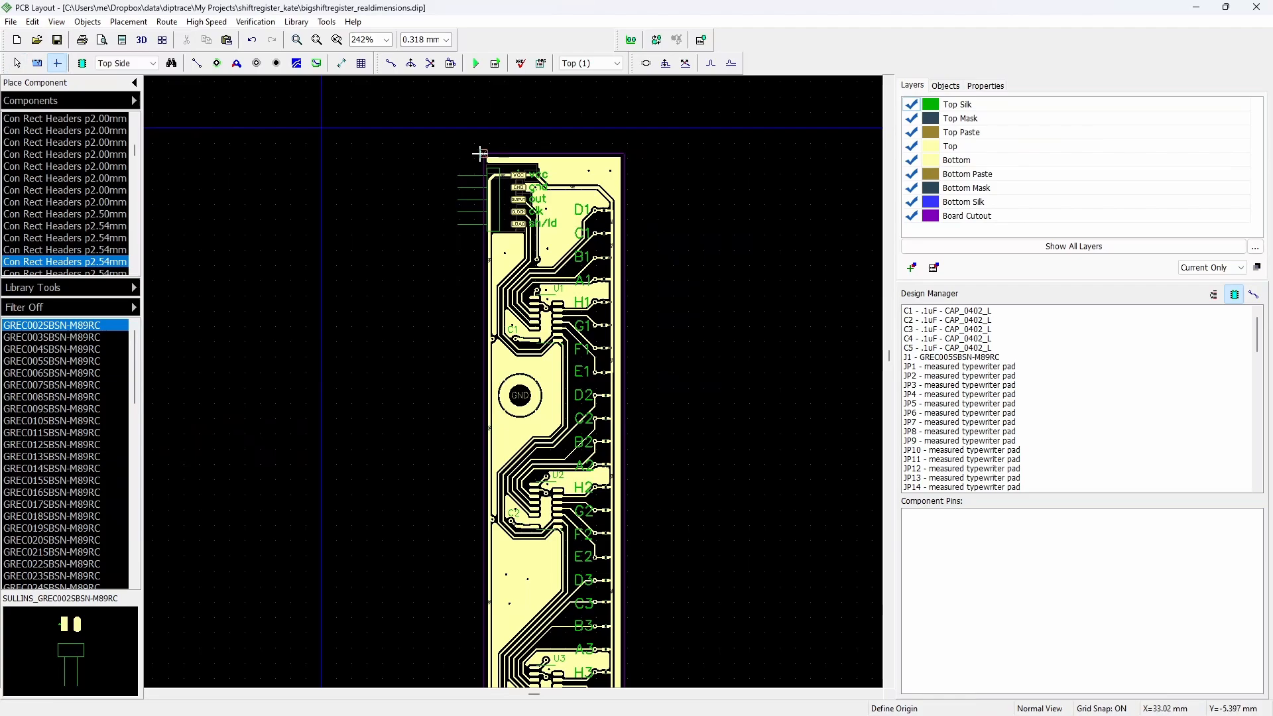
{"action": "left_click", "coordinate": [484, 153]}
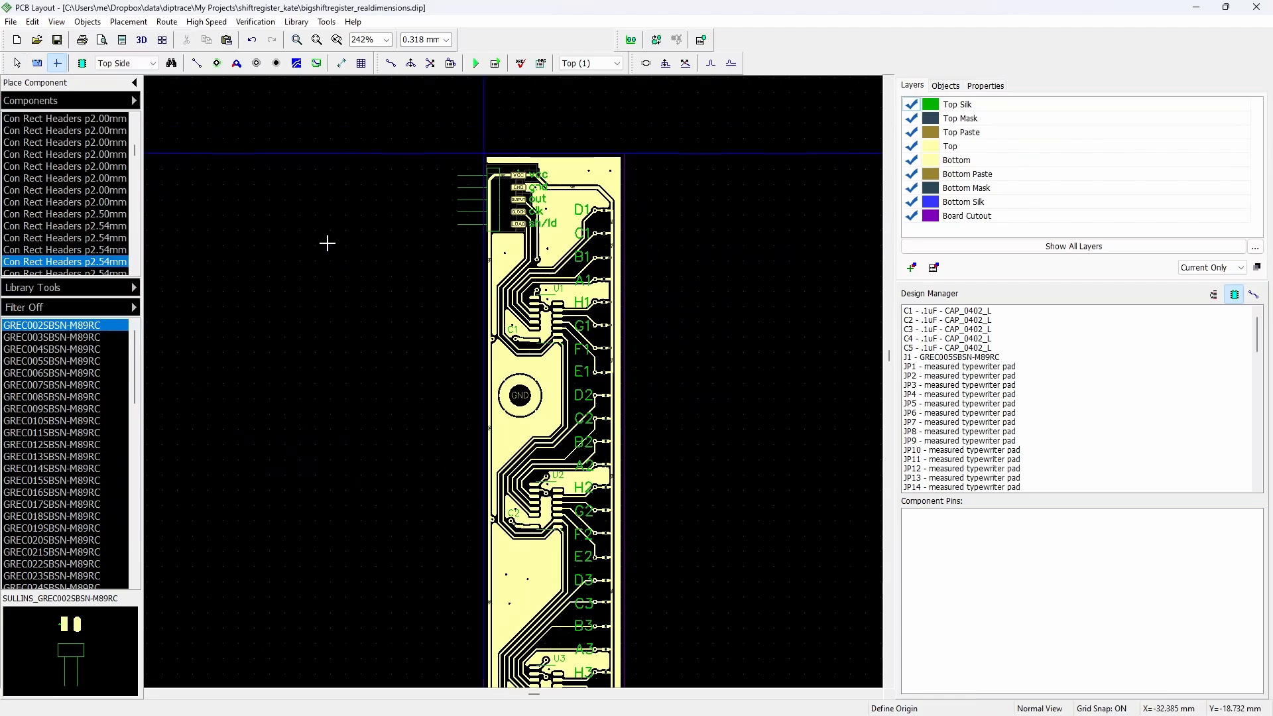
{"action": "key", "text": "Escape"}
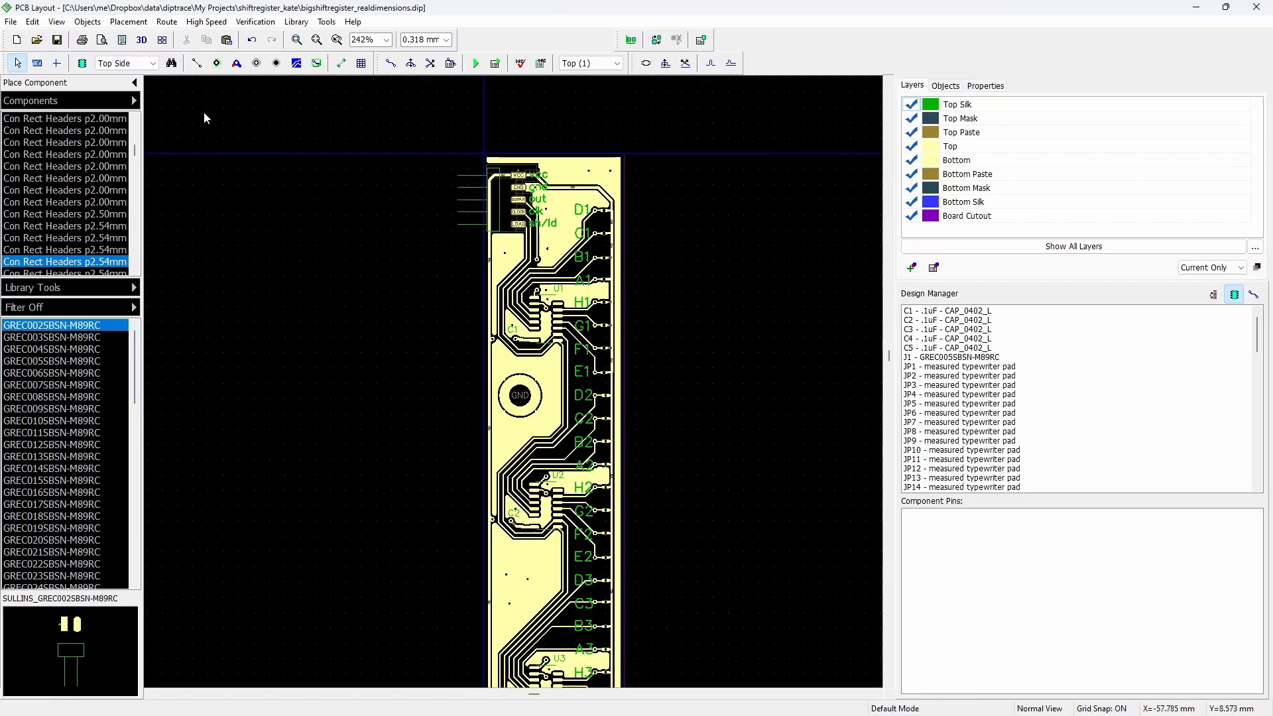
Export all Gerber layers plus NC Drill as bigshiftregister_realdimensions_gerber.zip on the Desktop, replacing the existing file, and close the export dialog
{"action": "left_click", "coordinate": [13, 21]}
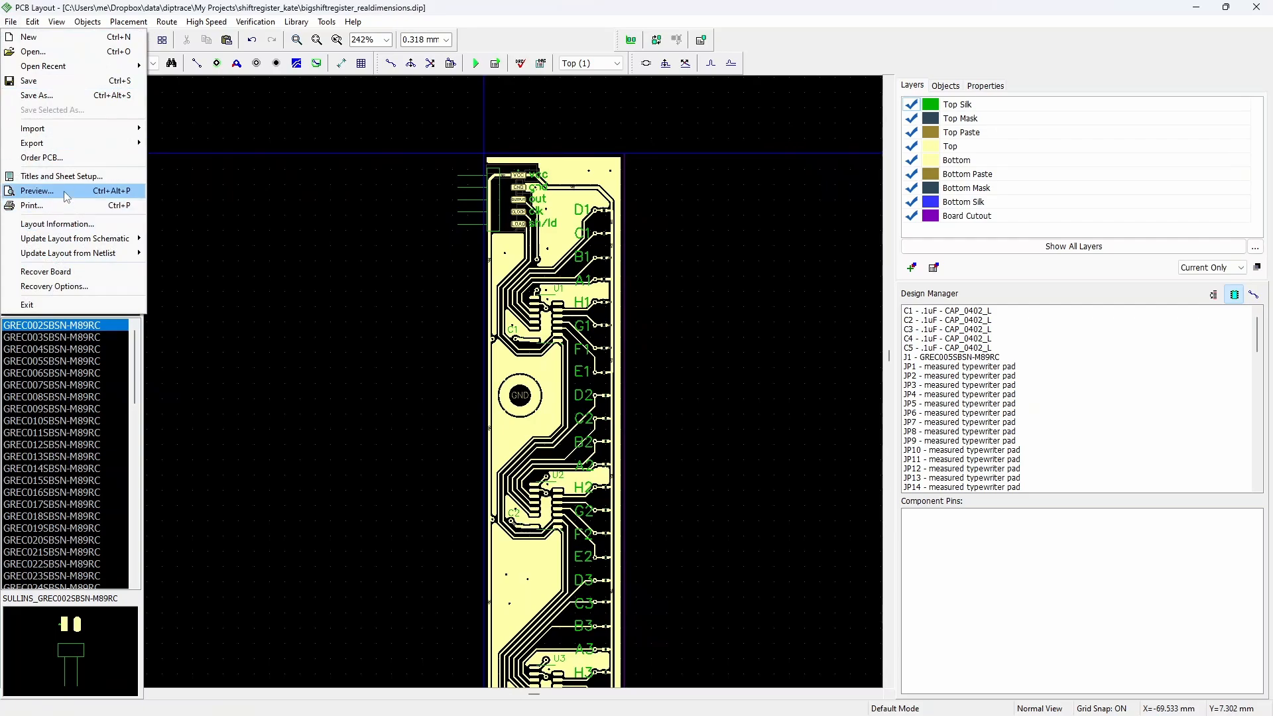
{"action": "mouse_move", "coordinate": [48, 147]}
{"action": "left_click", "coordinate": [252, 174]}
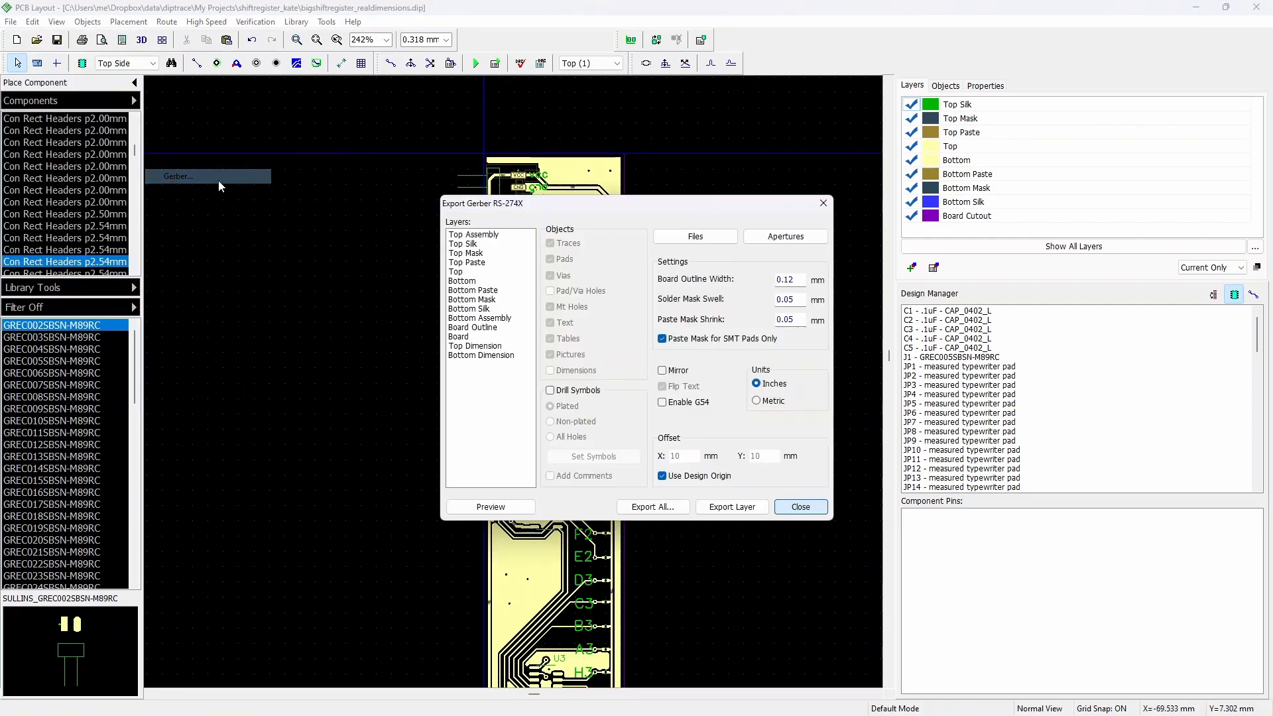
{"action": "left_click", "coordinate": [678, 508]}
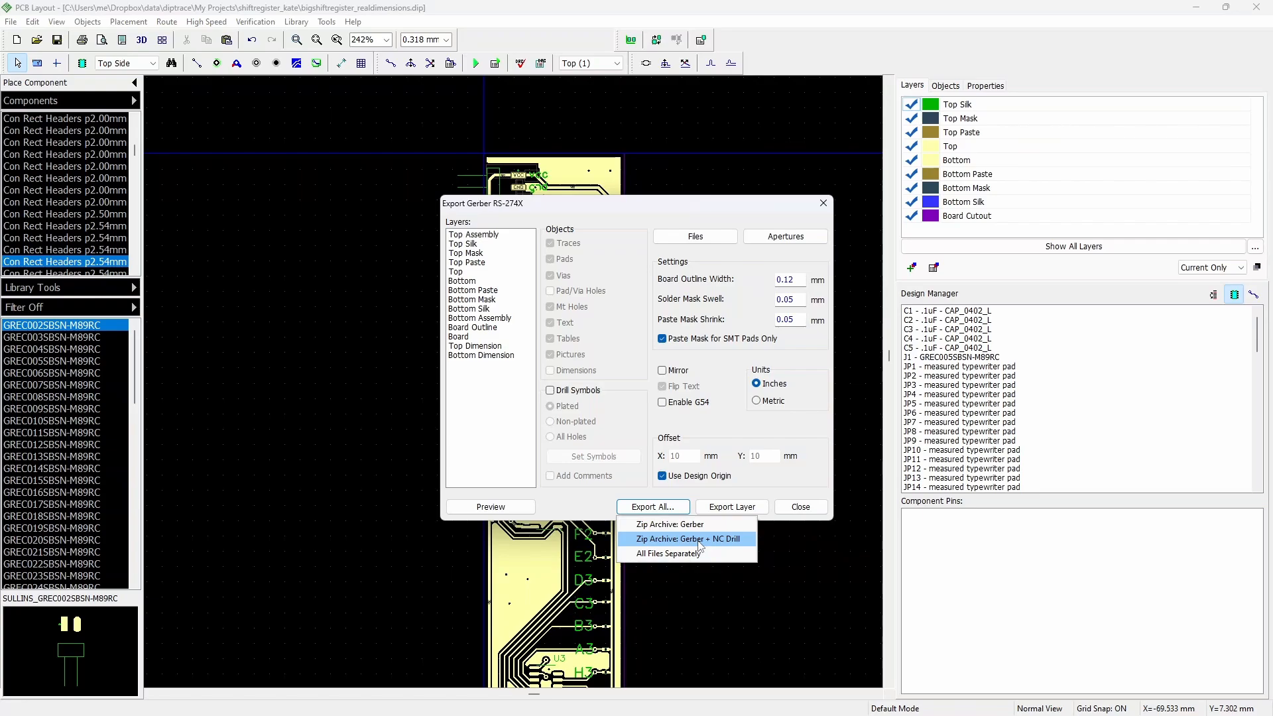
{"action": "left_click", "coordinate": [723, 540]}
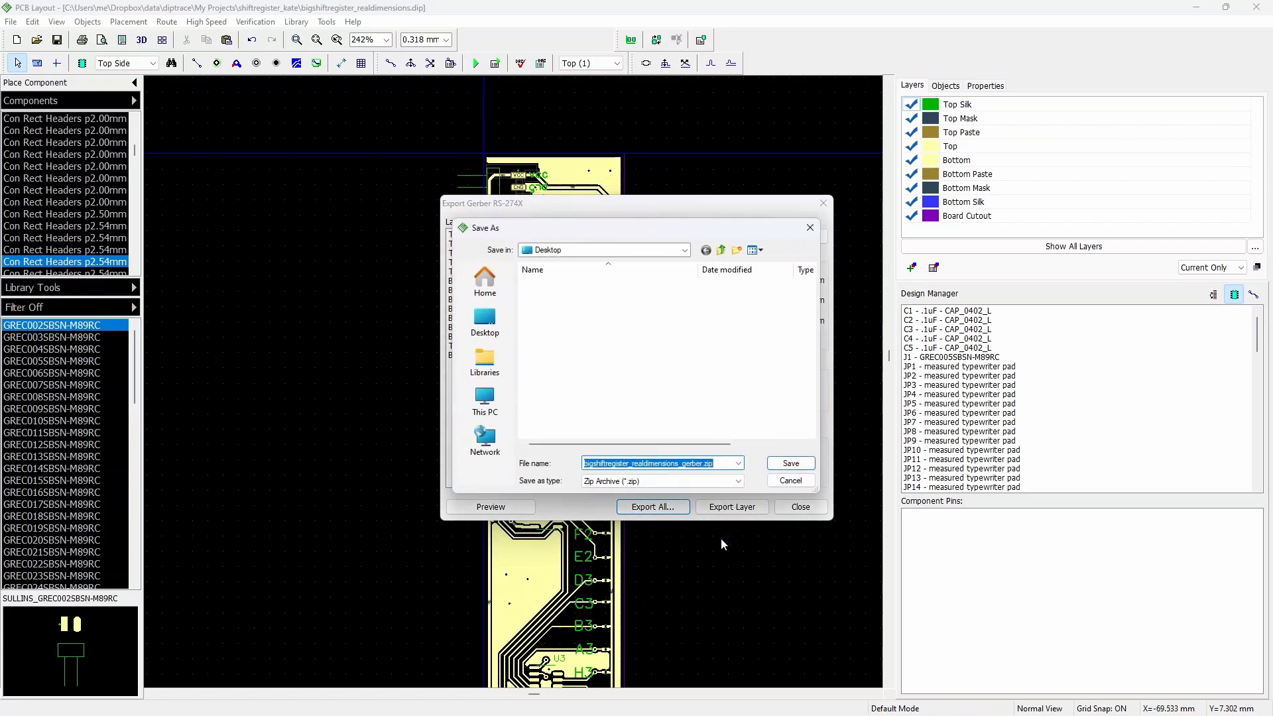
{"action": "left_click", "coordinate": [485, 320]}
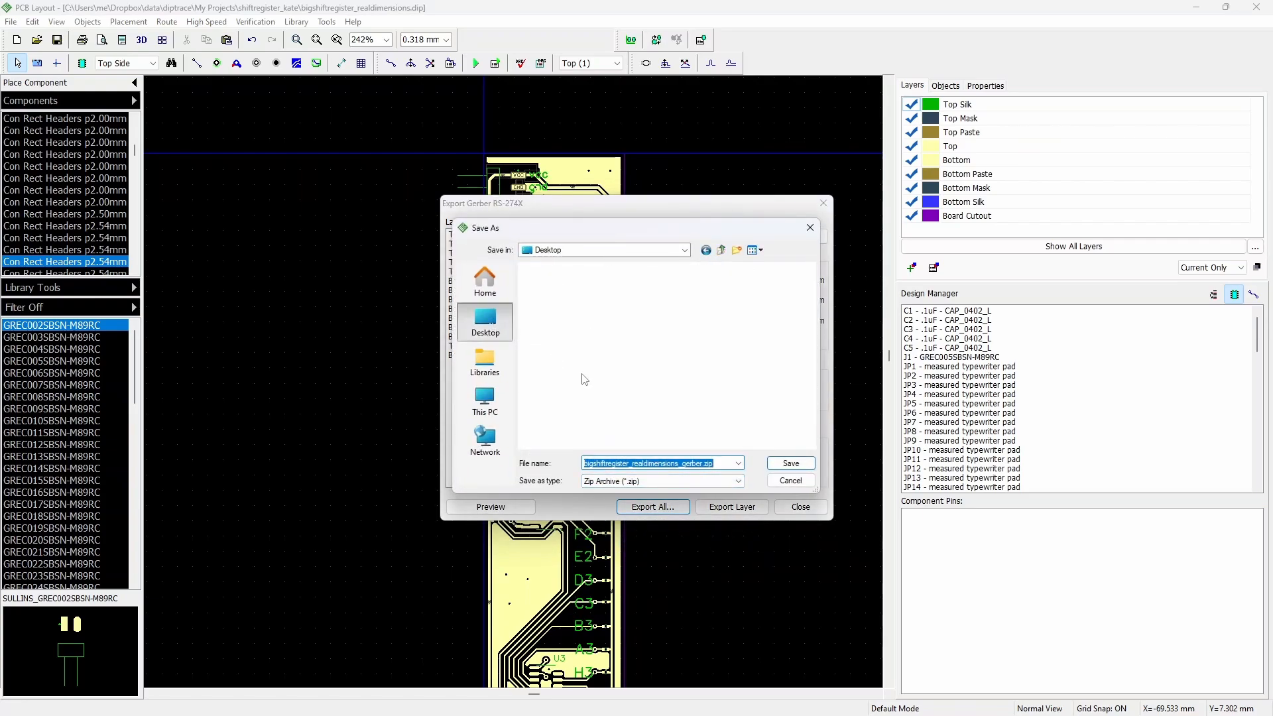
{"action": "left_click", "coordinate": [791, 463]}
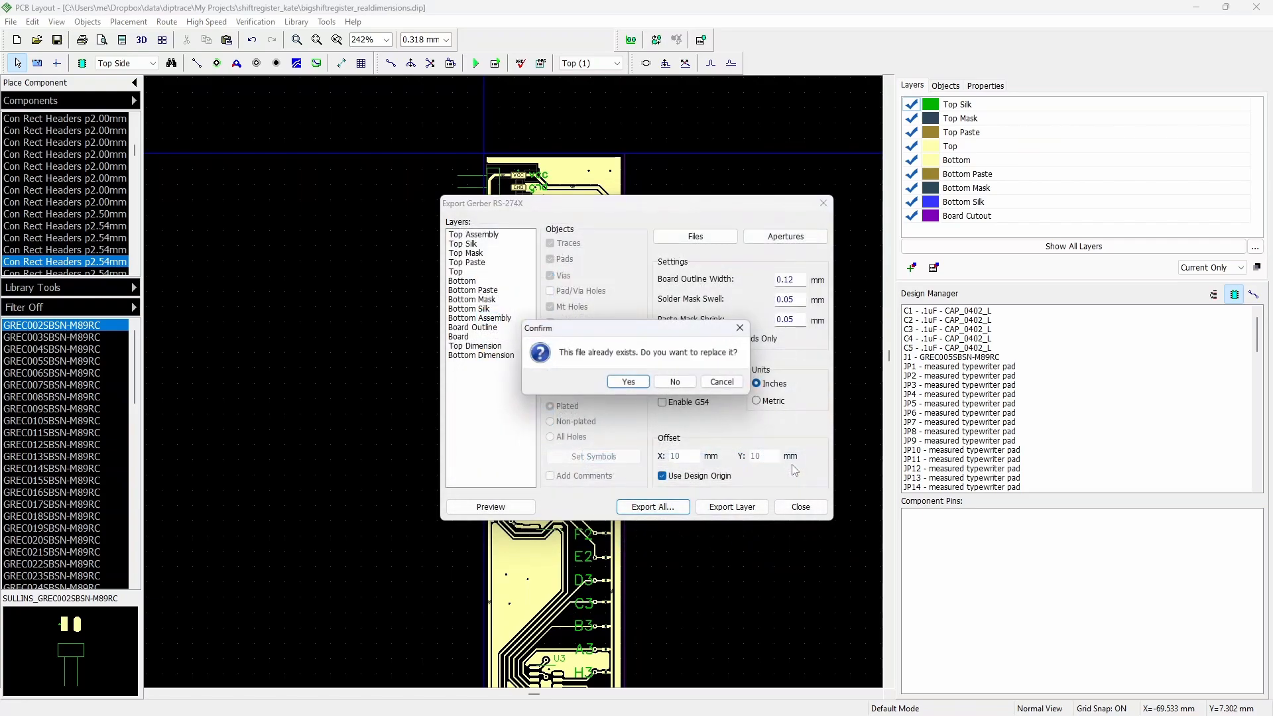
{"action": "left_click", "coordinate": [639, 383]}
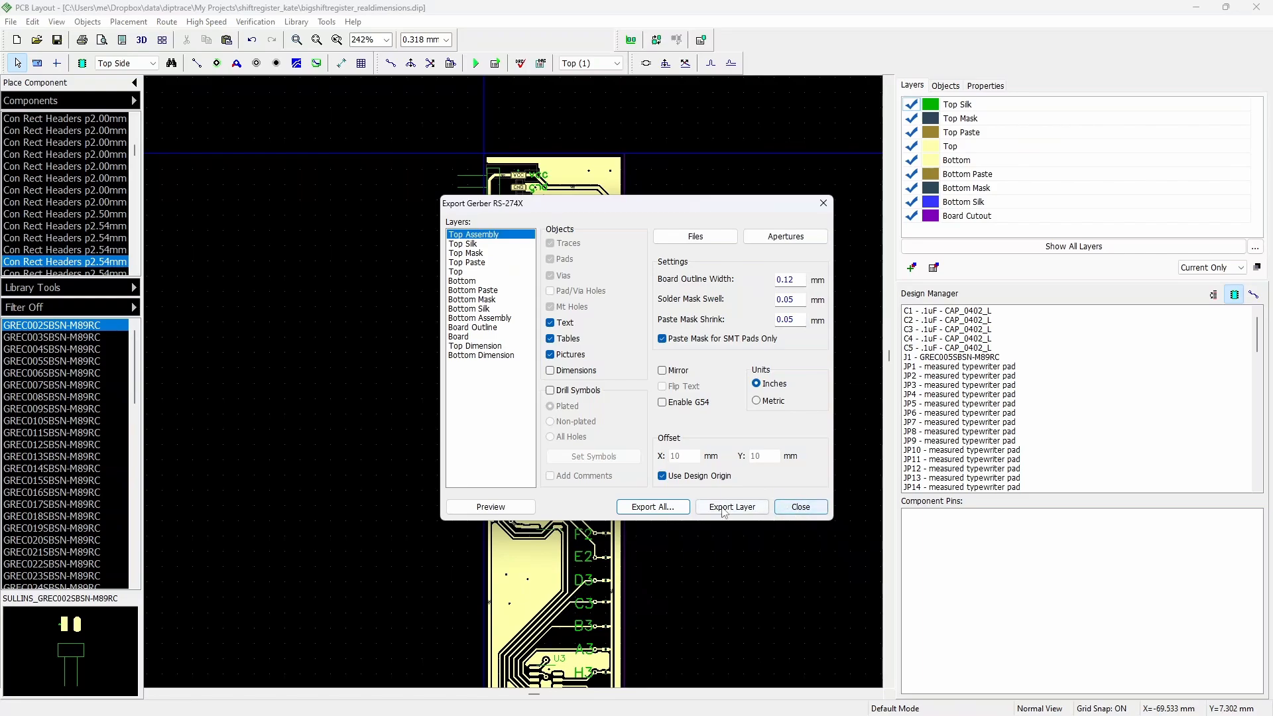
{"action": "left_click", "coordinate": [801, 508]}
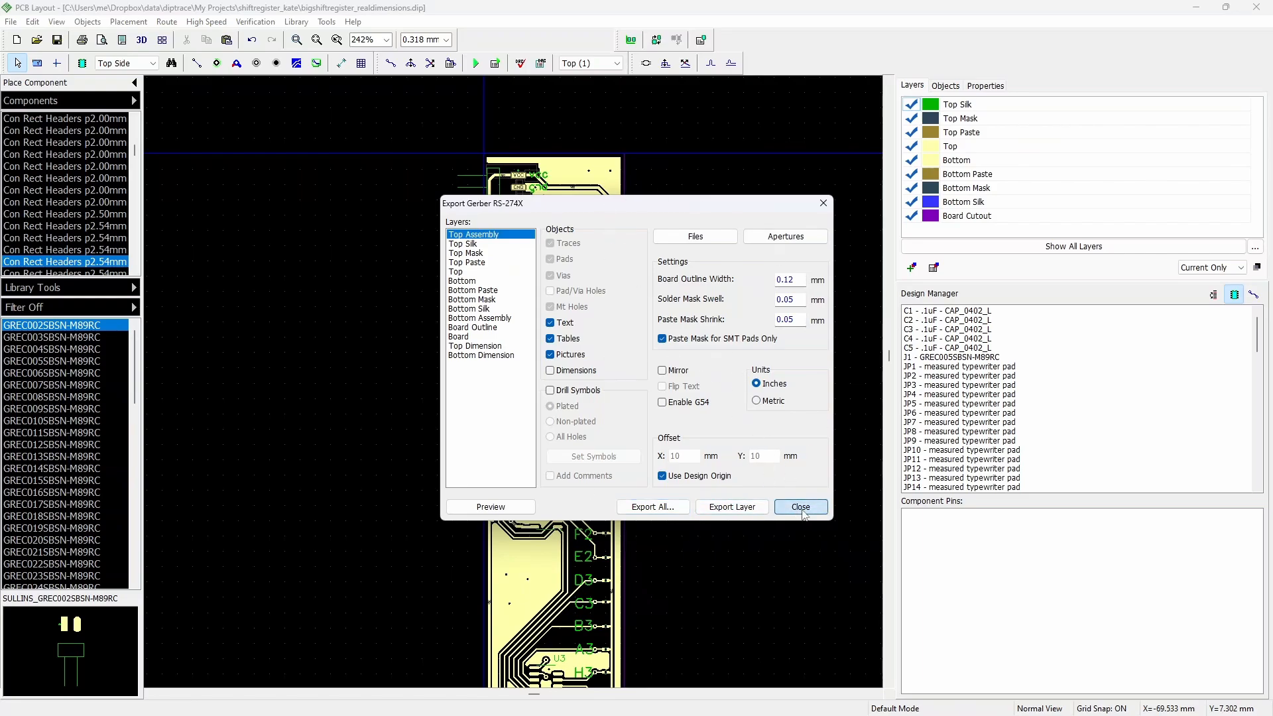
Switch to the JLCPCB site in the browser, start an order and upload bigshiftregister_realdimensions_gerber.zip from the Desktop
{"action": "key", "text": "alt+Tab"}
{"action": "key", "text": "alt+Tab"}
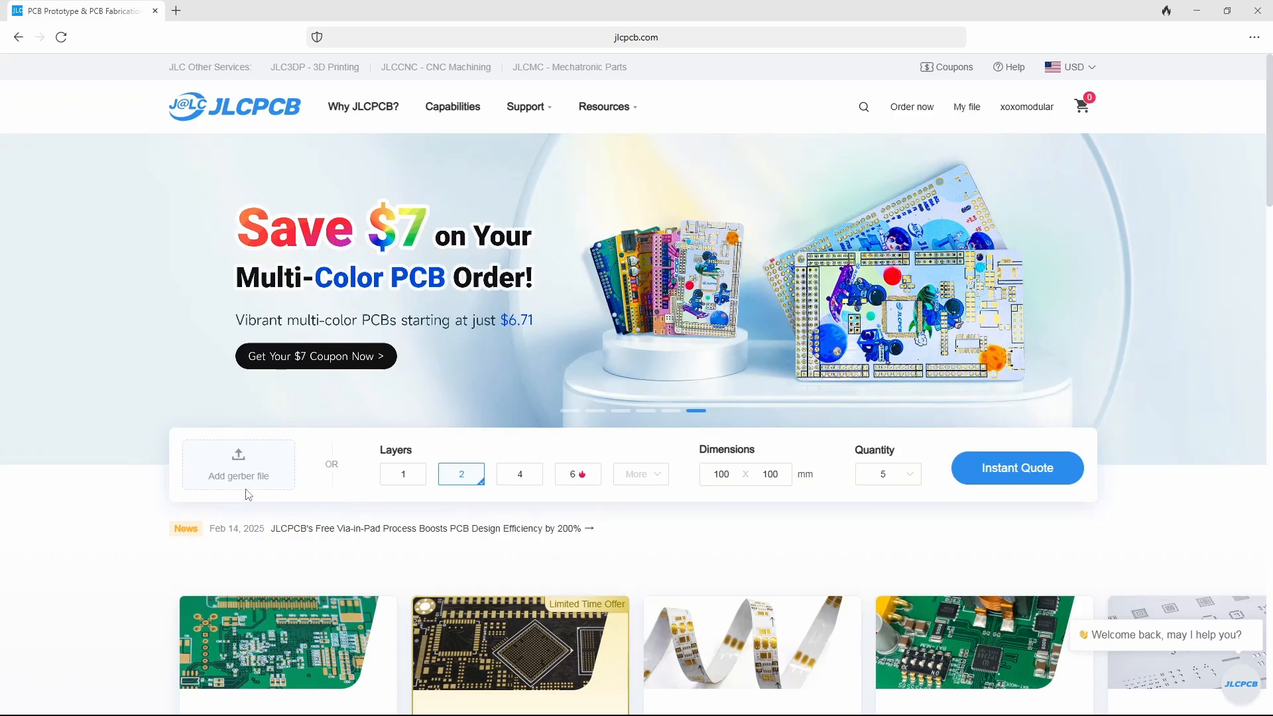
{"action": "left_click", "coordinate": [914, 108]}
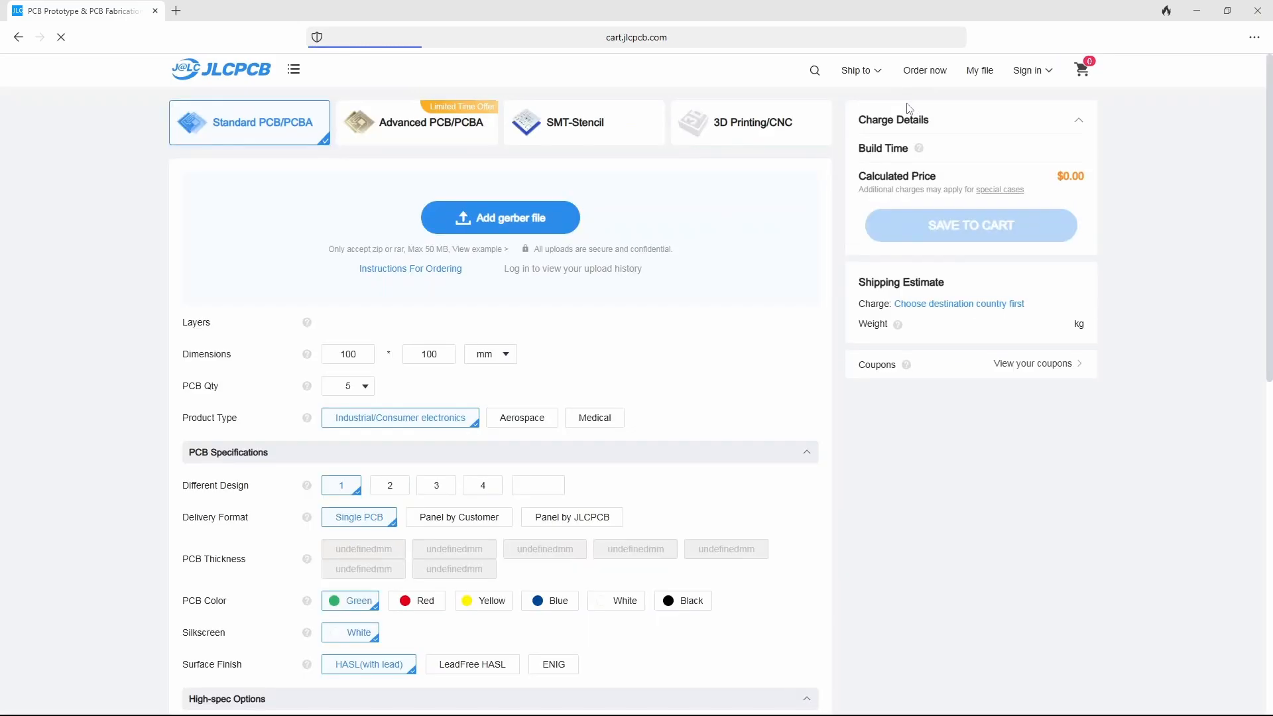
{"action": "left_click", "coordinate": [508, 220]}
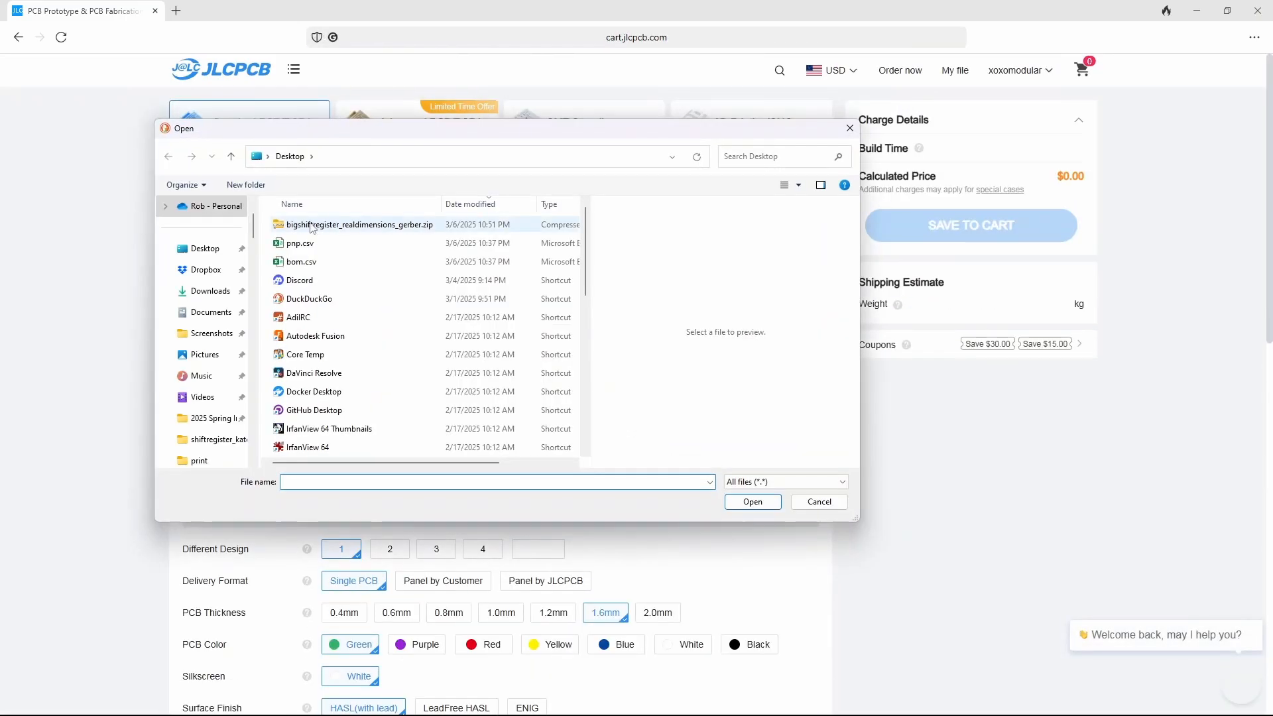
{"action": "left_click", "coordinate": [508, 224]}
{"action": "left_click", "coordinate": [756, 504]}
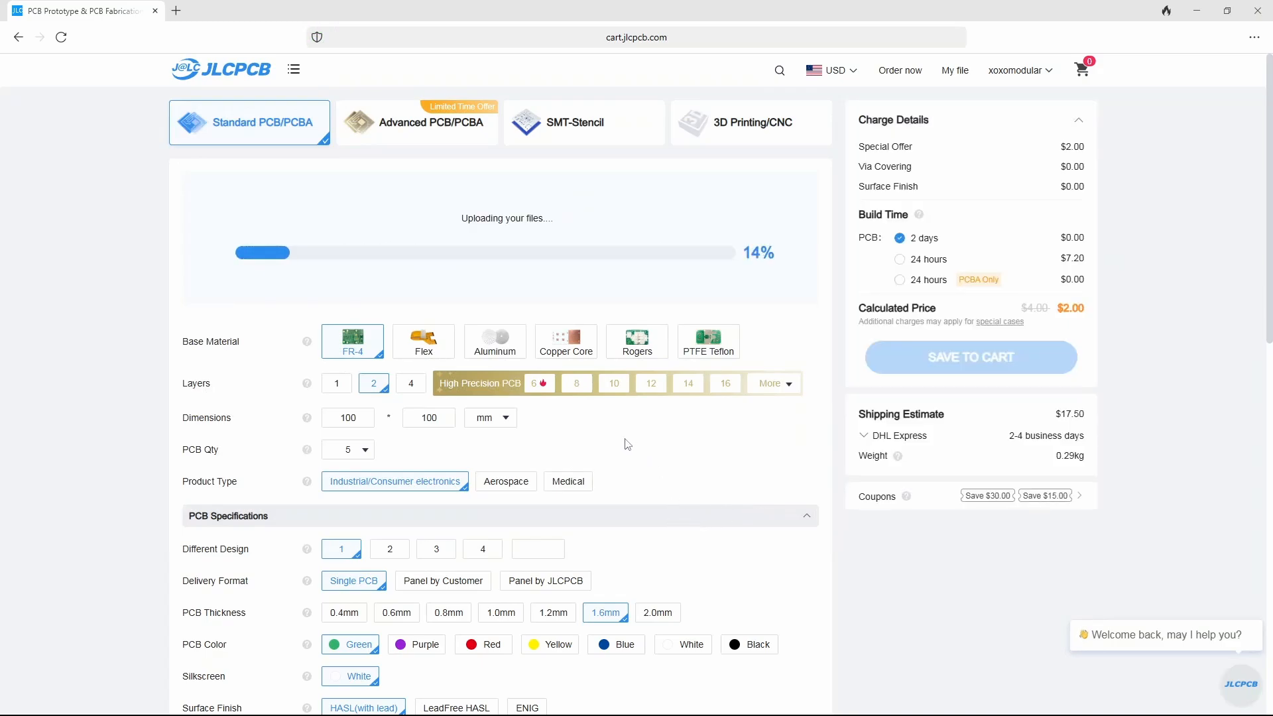
Review the detected board and its PCB options, and set the surface finish to LeadFree HASL
{"action": "scroll", "coordinate": [628, 443], "scroll_direction": "down", "scroll_amount": 2}
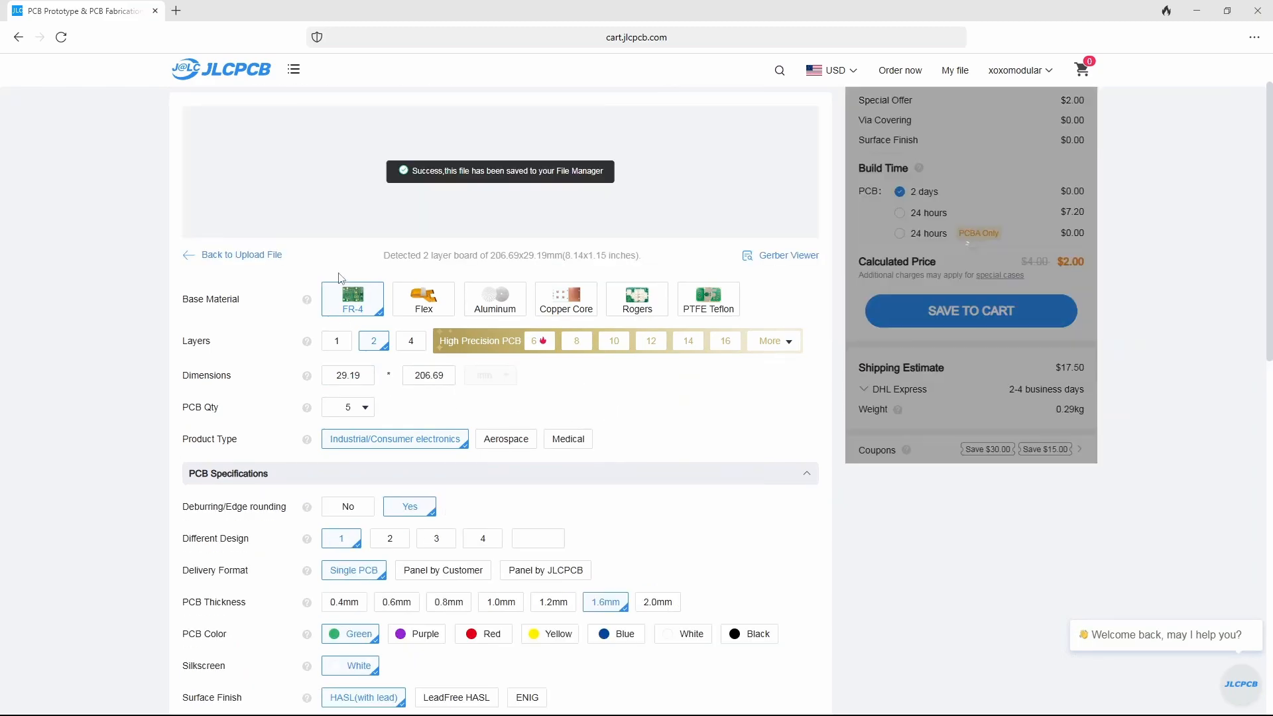
{"action": "mouse_move", "coordinate": [369, 309]}
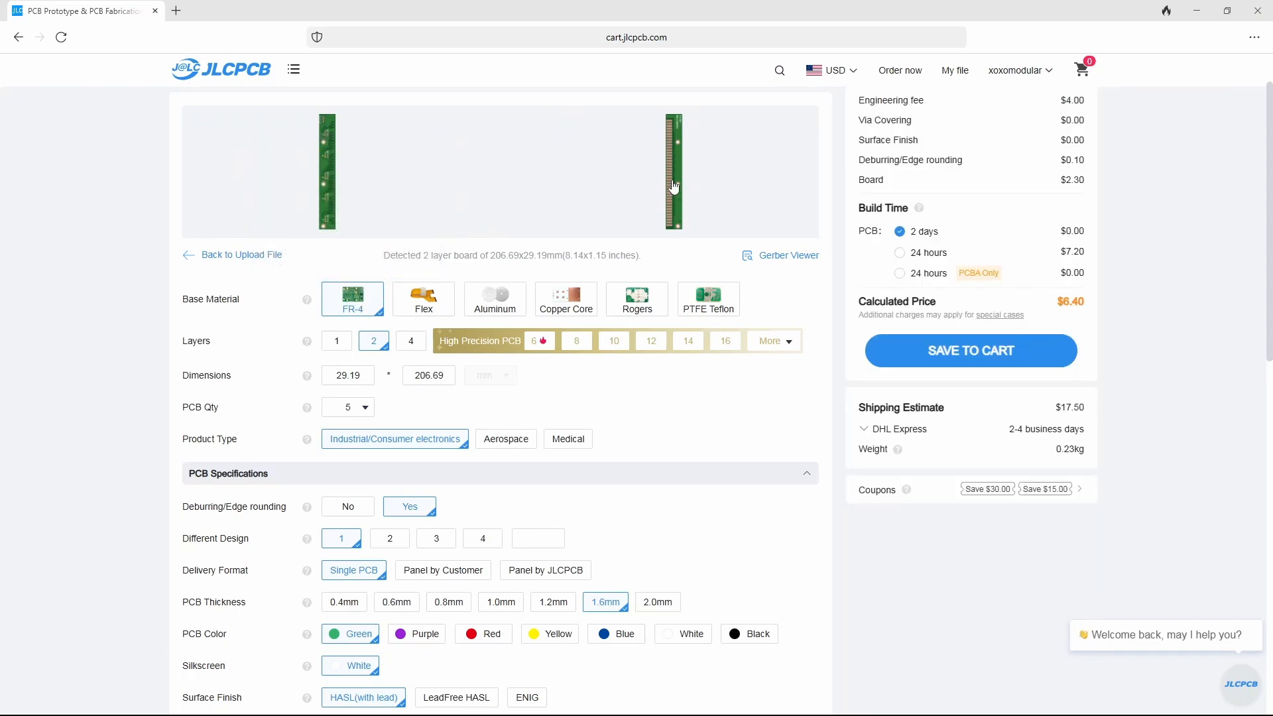
{"action": "scroll", "coordinate": [447, 310], "scroll_direction": "down", "scroll_amount": 2}
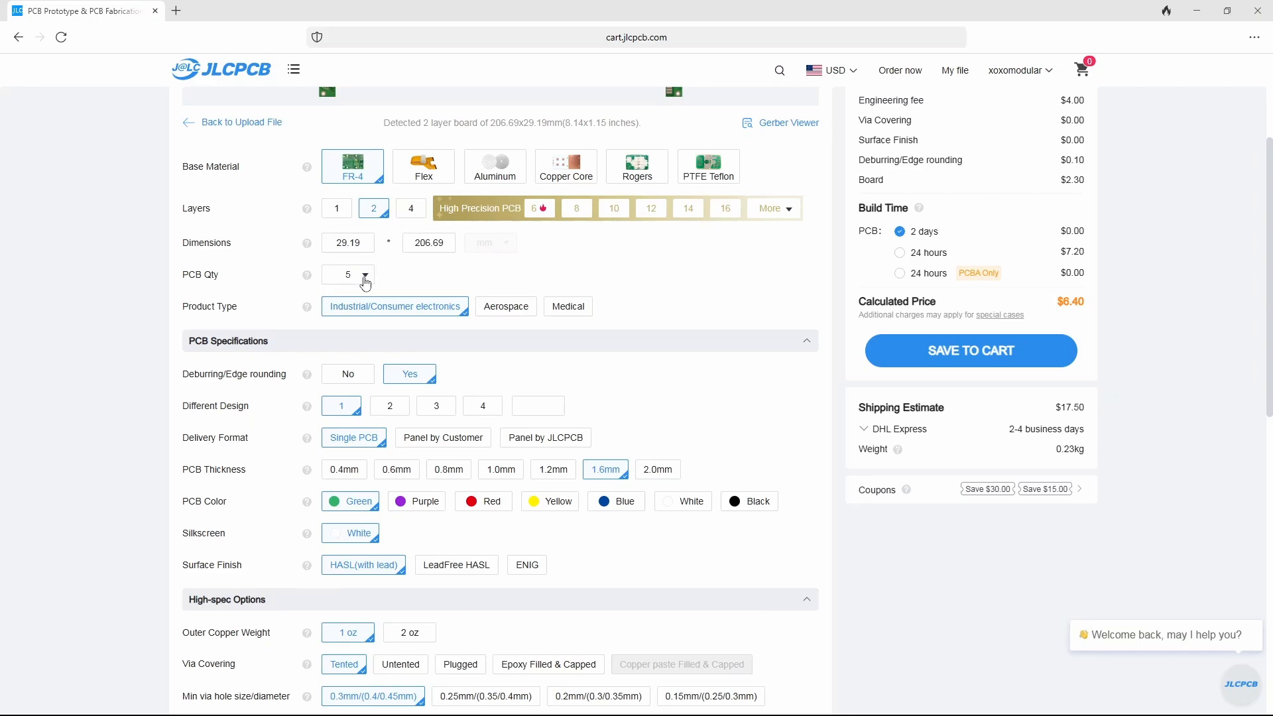
{"action": "scroll", "coordinate": [701, 276], "scroll_direction": "down", "scroll_amount": 3}
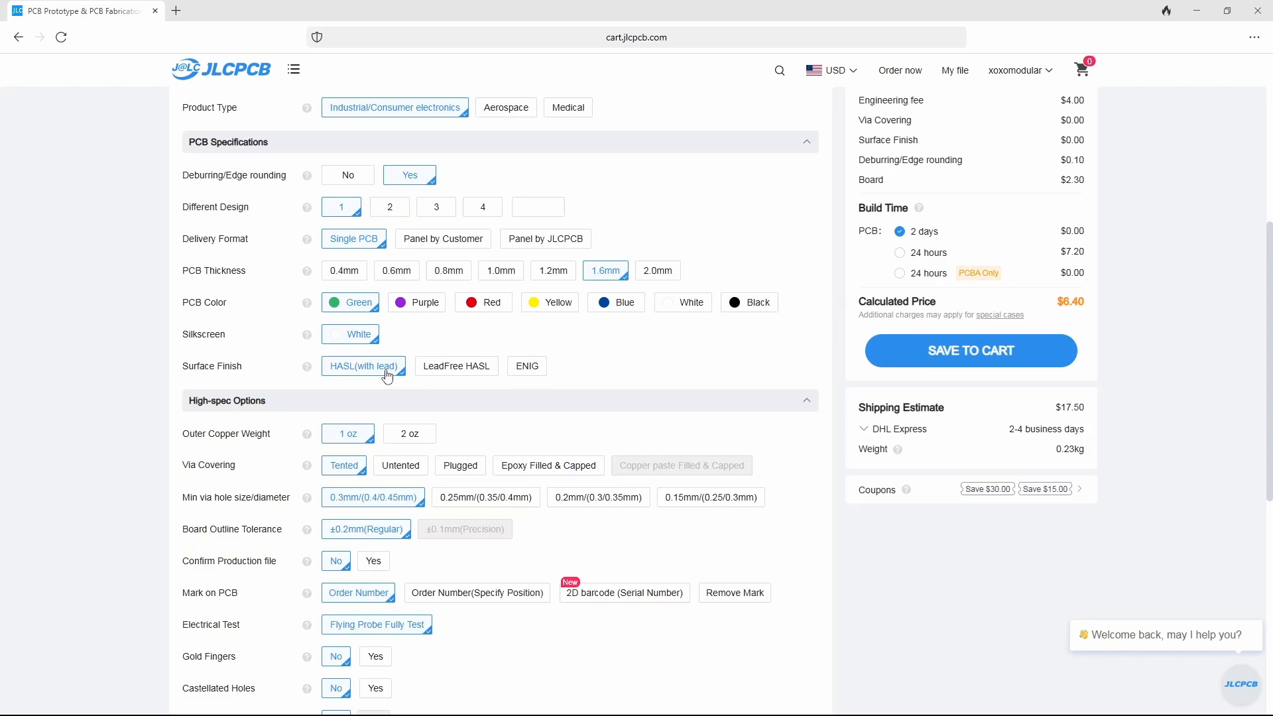
{"action": "left_click", "coordinate": [446, 373]}
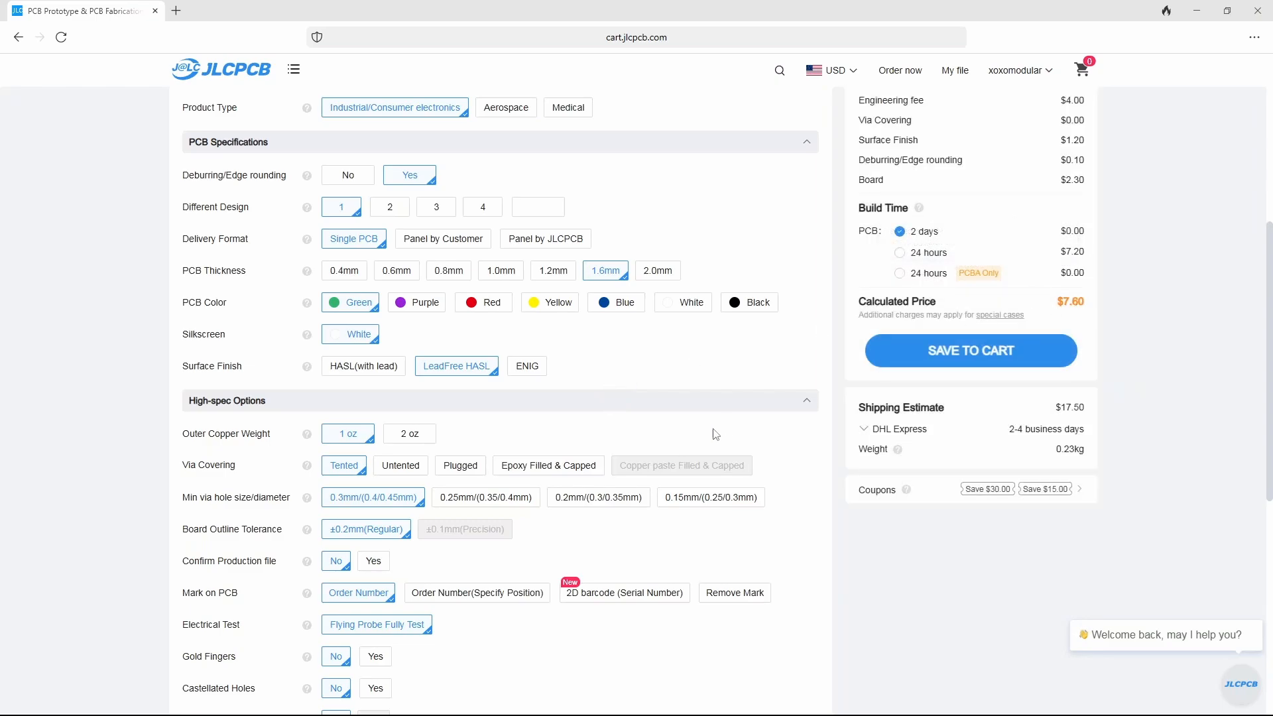
Review the high-spec PCB options, then set Confirm Production file to Yes and accept its confirmation notice
{"action": "scroll", "coordinate": [632, 366], "scroll_direction": "down", "scroll_amount": 1}
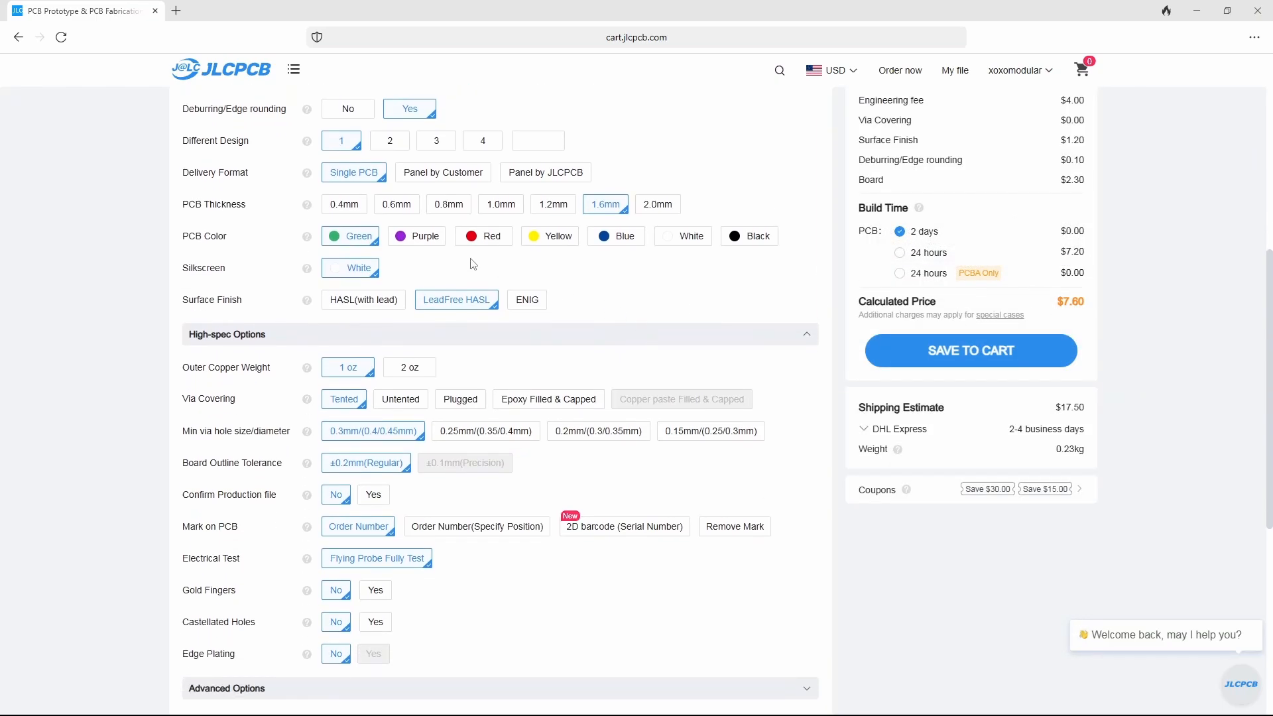
{"action": "scroll", "coordinate": [620, 312], "scroll_direction": "down", "scroll_amount": 1}
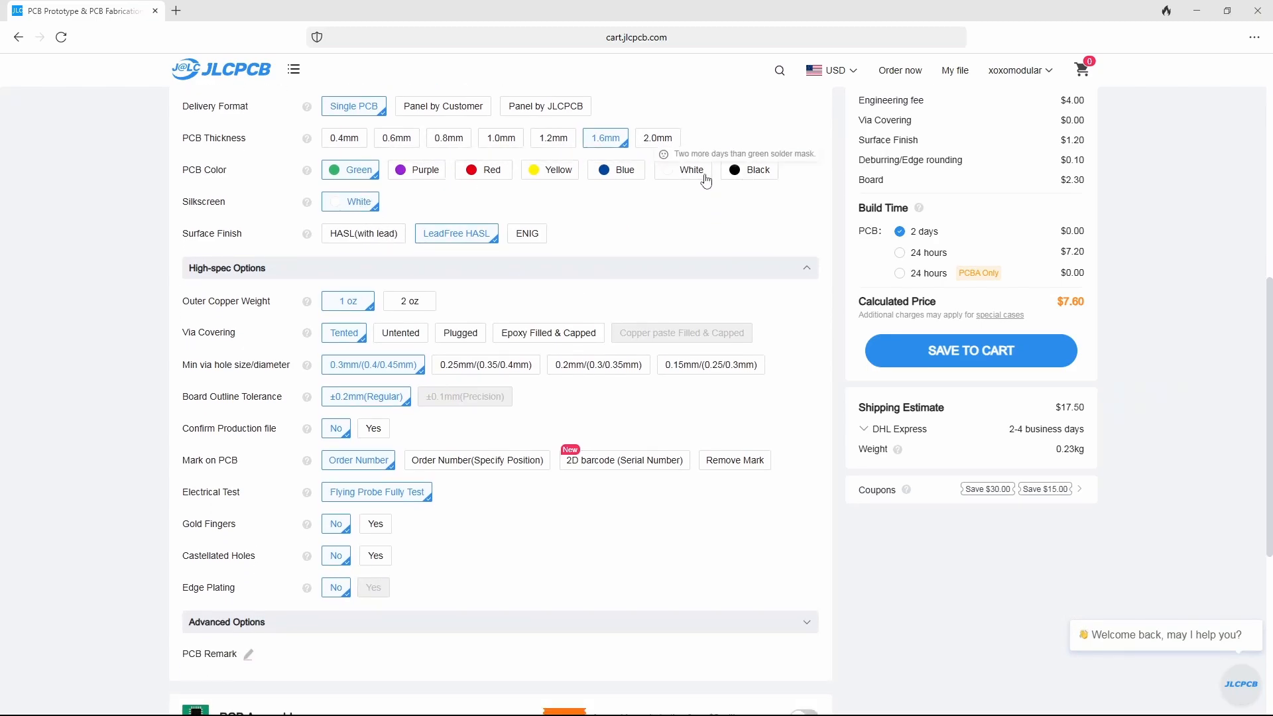
{"action": "scroll", "coordinate": [582, 332], "scroll_direction": "down", "scroll_amount": 1}
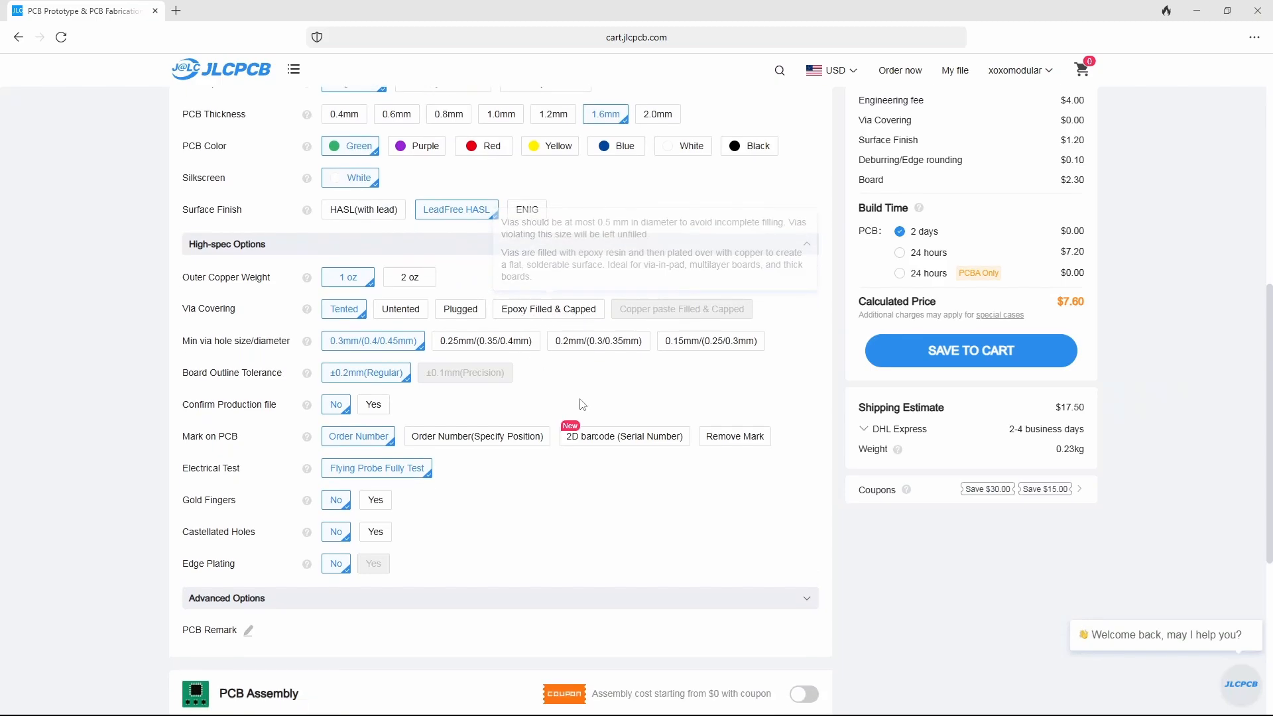
{"action": "scroll", "coordinate": [516, 418], "scroll_direction": "down", "scroll_amount": 1}
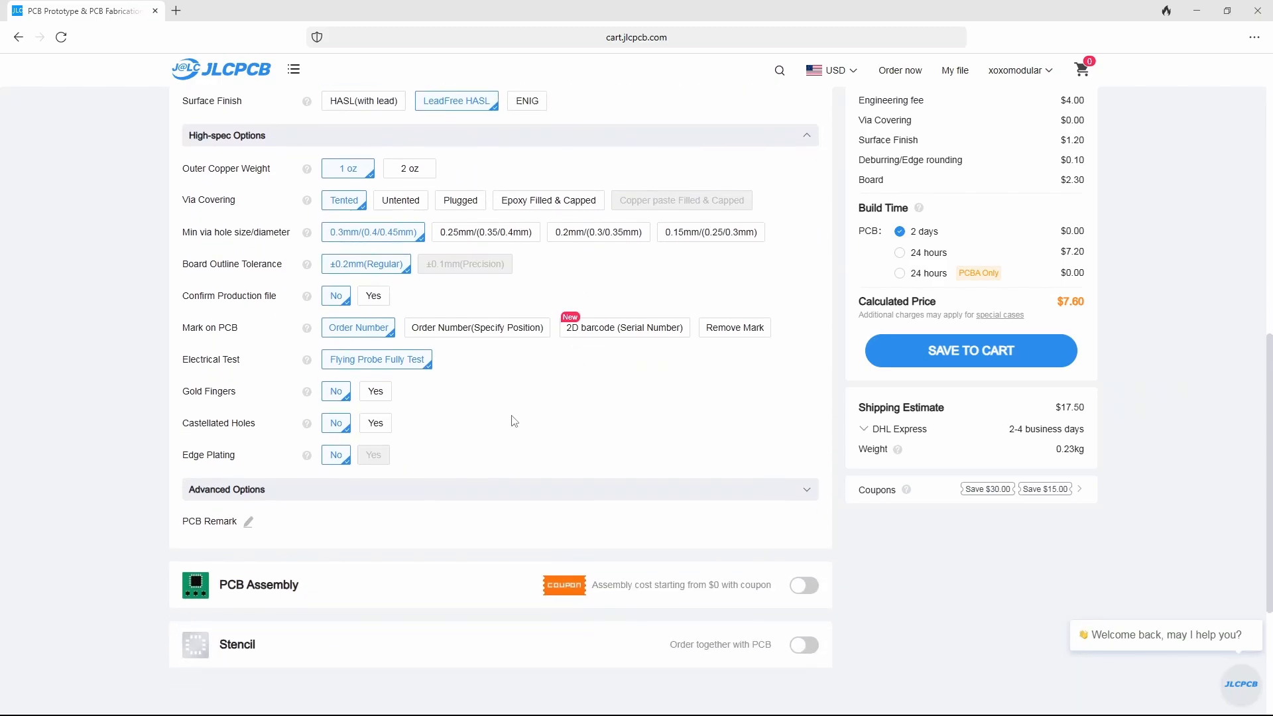
{"action": "left_click", "coordinate": [374, 297]}
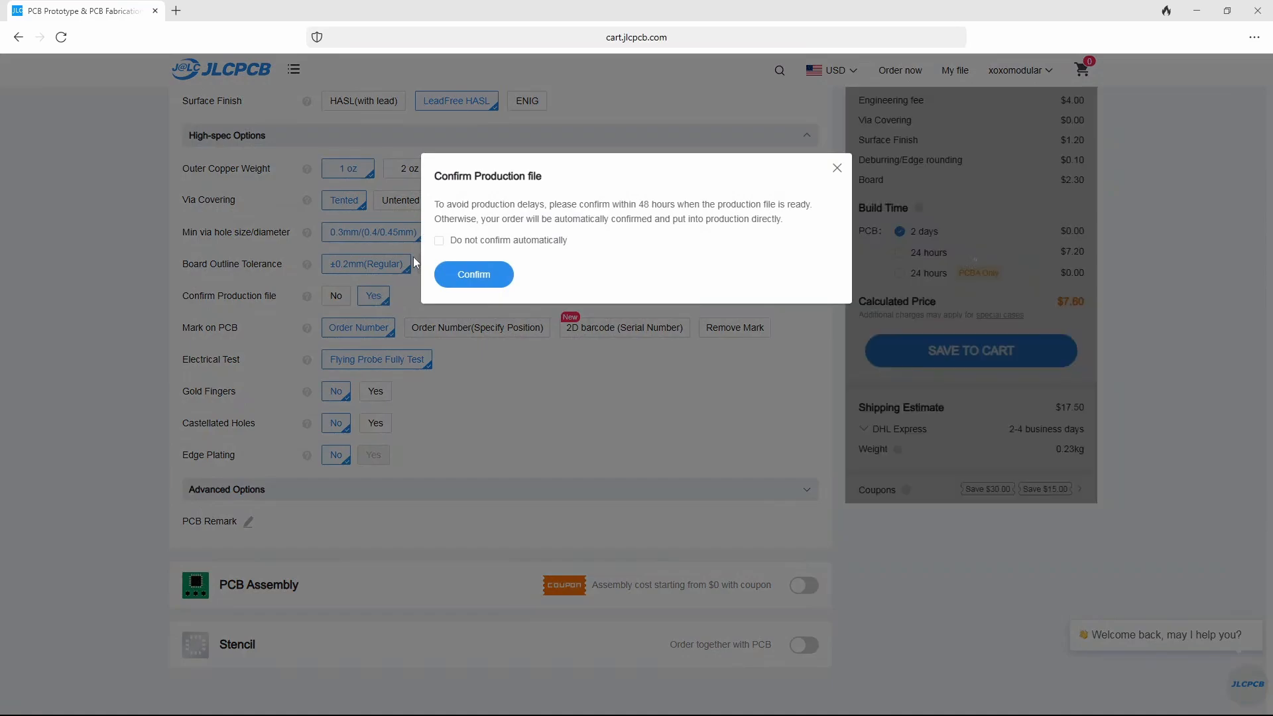
{"action": "left_click", "coordinate": [439, 241]}
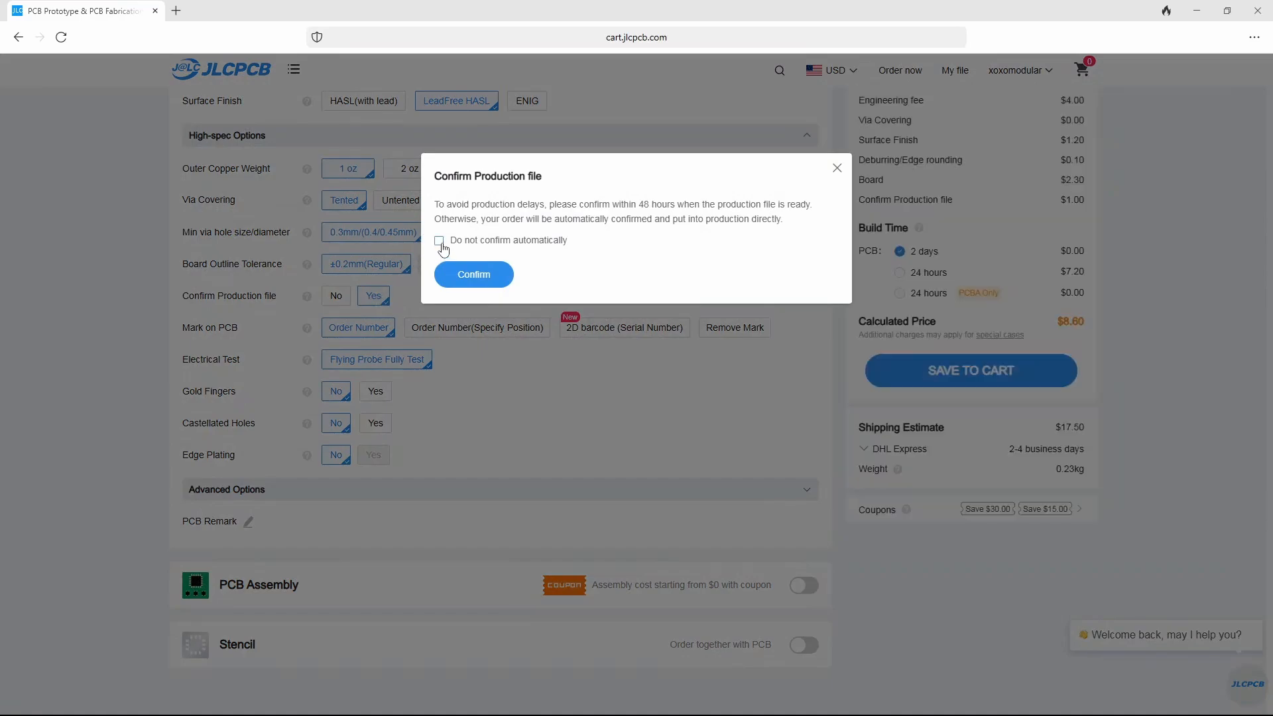
{"action": "left_click", "coordinate": [485, 277]}
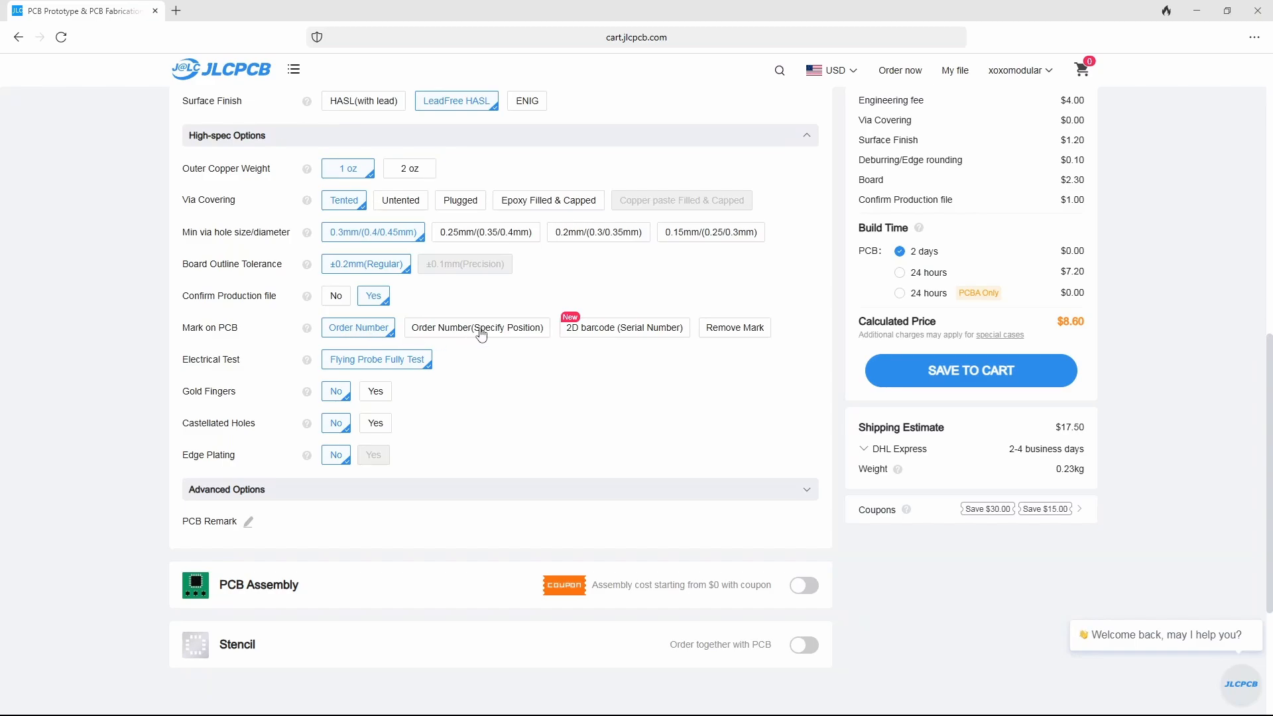
Mark the PCB with a 2D barcode serial number using Data Matrix Code, prefix RDTT and the unique number removed
{"action": "left_click", "coordinate": [602, 332]}
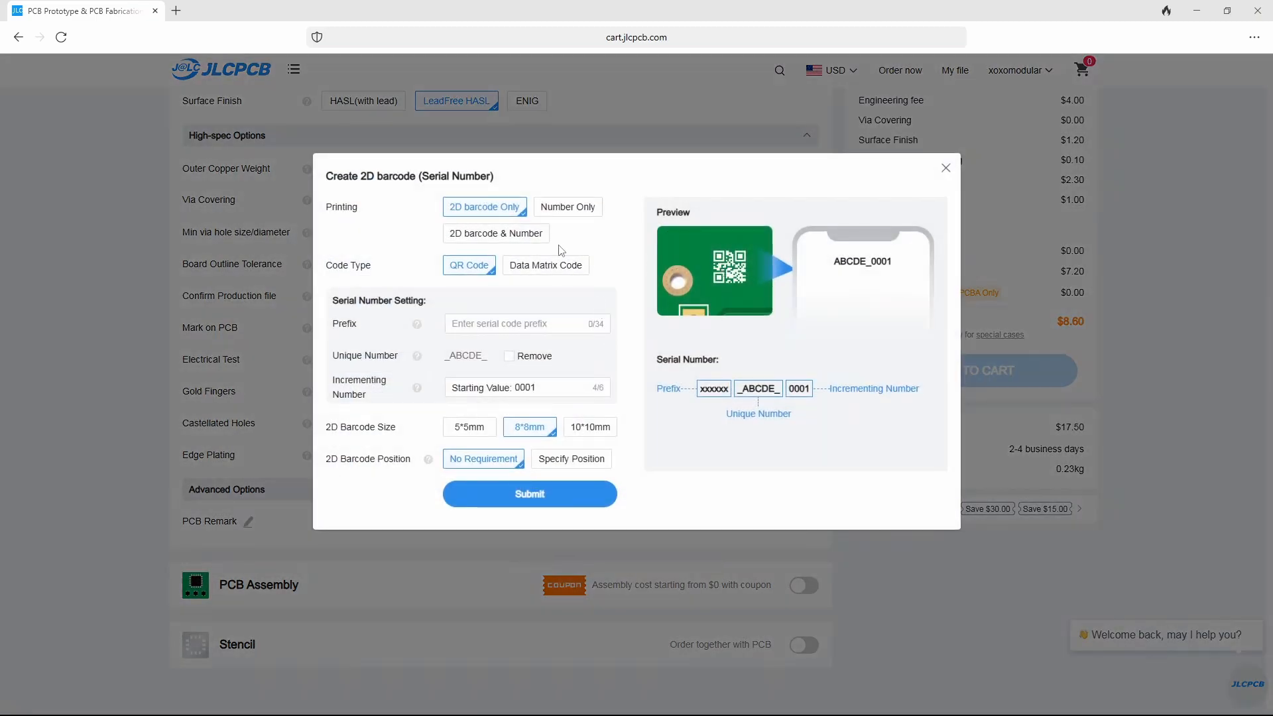
{"action": "left_click", "coordinate": [564, 268]}
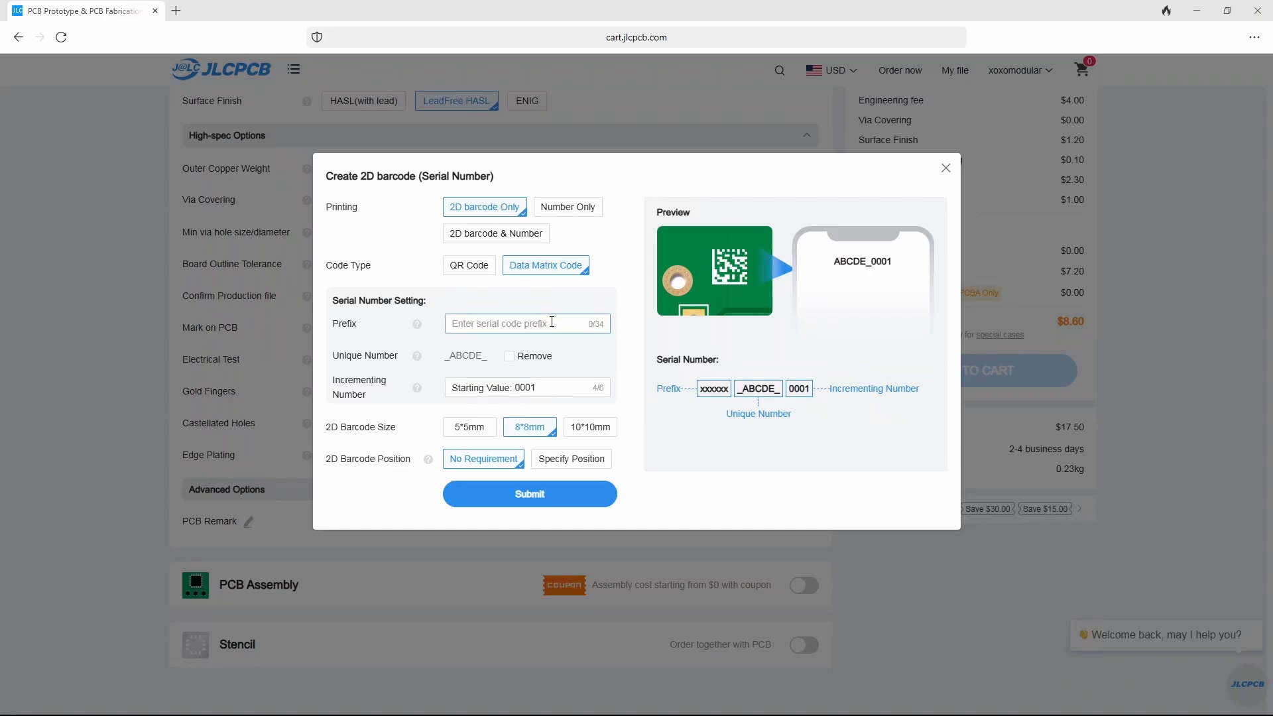
{"action": "left_click", "coordinate": [507, 324]}
{"action": "type", "text": "RDTT"}
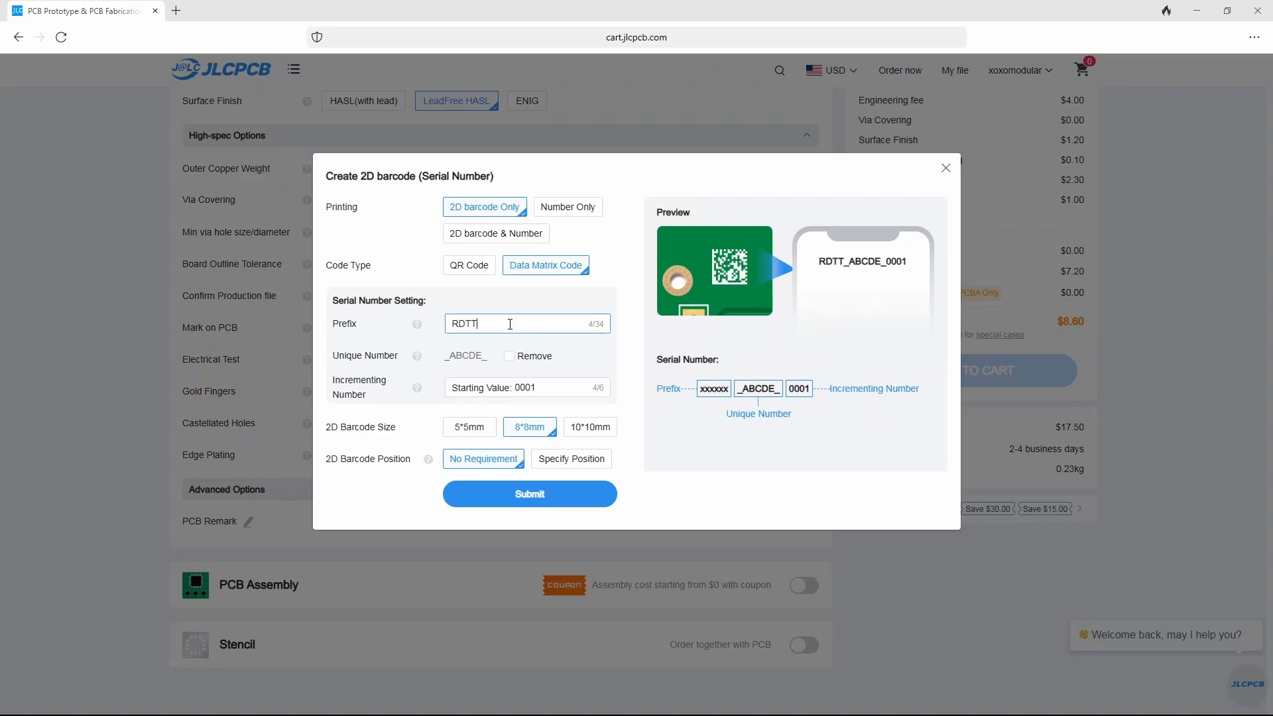
{"action": "left_click", "coordinate": [512, 358]}
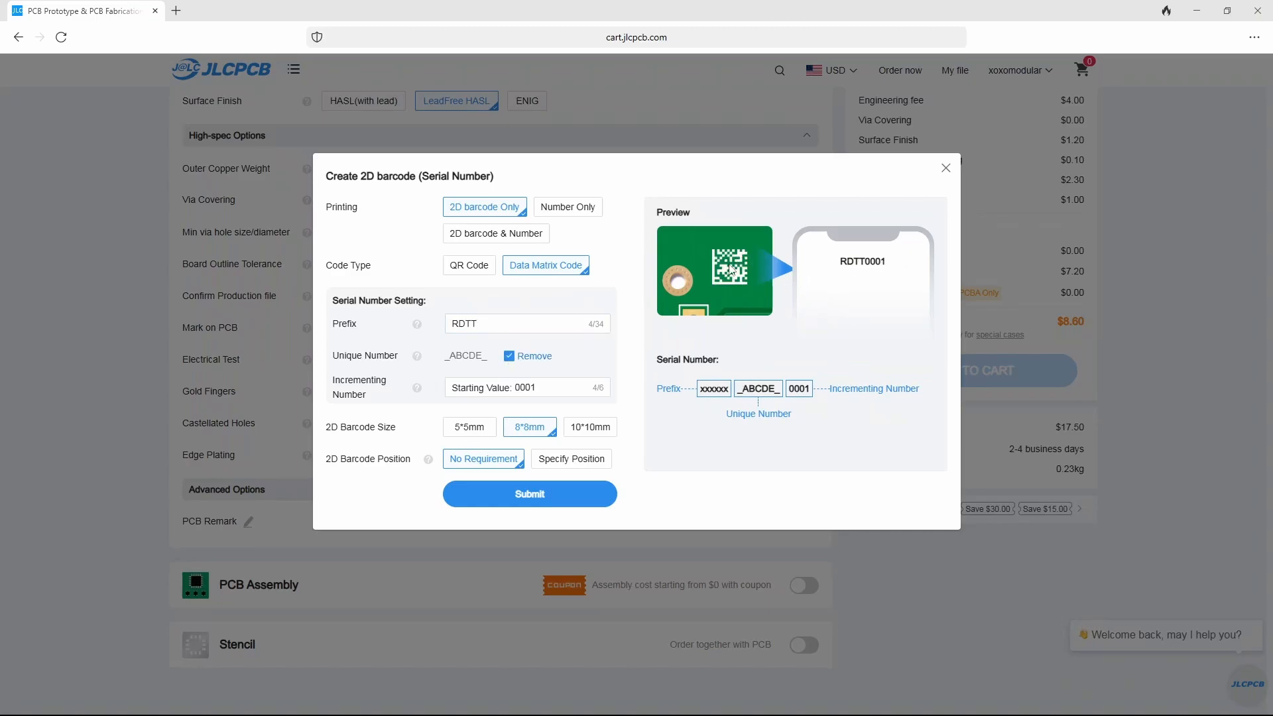
Change the barcode's code type to QR Code and its size to 5*5mm, and submit the barcode settings
{"action": "left_click", "coordinate": [478, 267]}
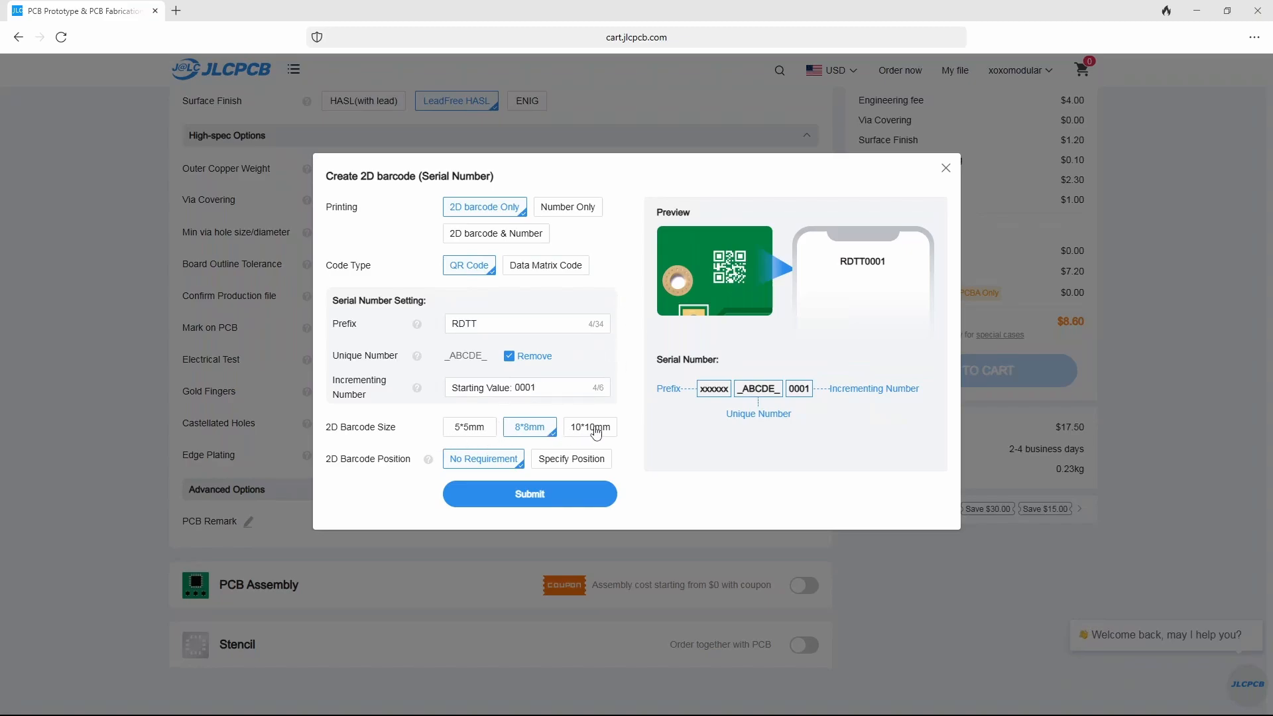
{"action": "left_click", "coordinate": [481, 431]}
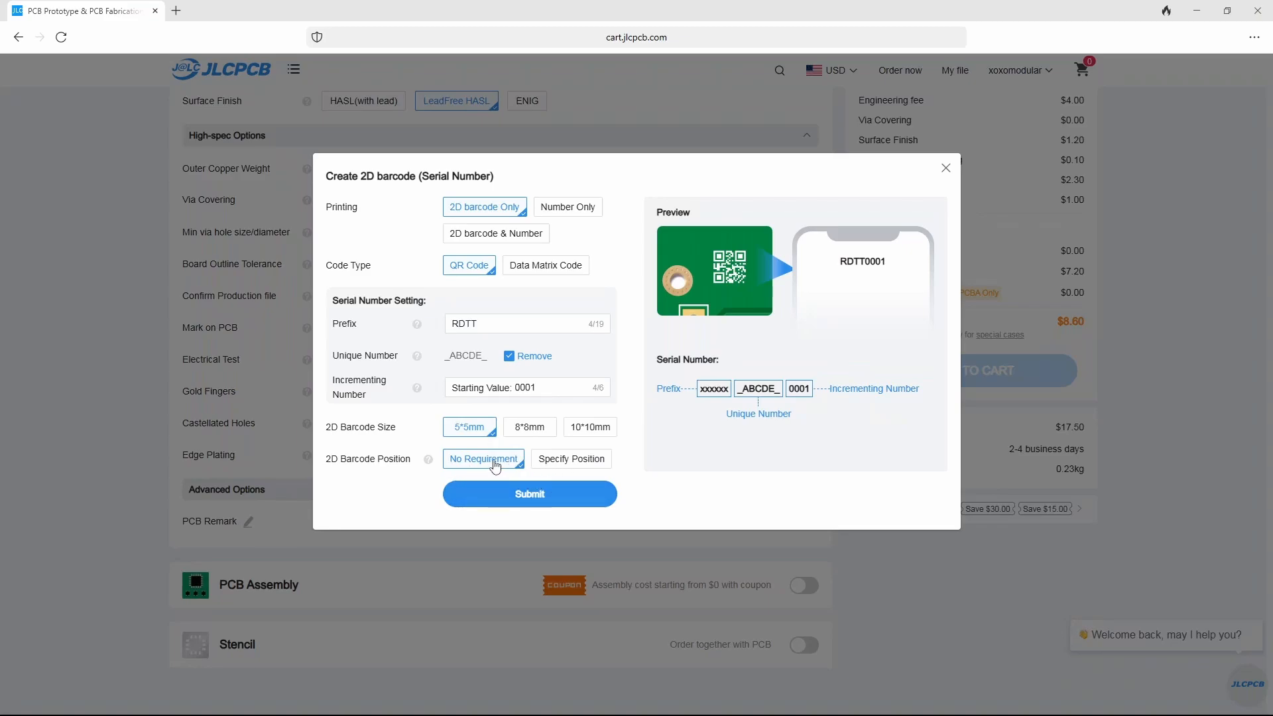
{"action": "mouse_move", "coordinate": [430, 461]}
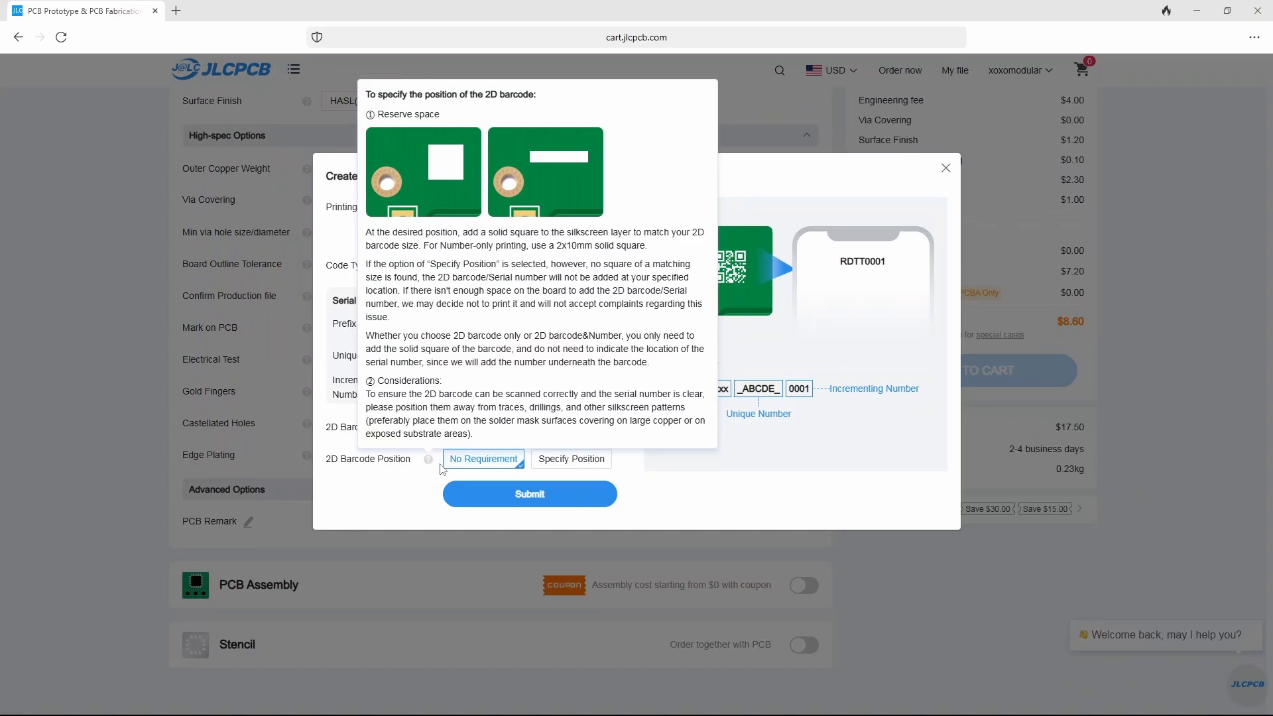
{"action": "left_click", "coordinate": [530, 495]}
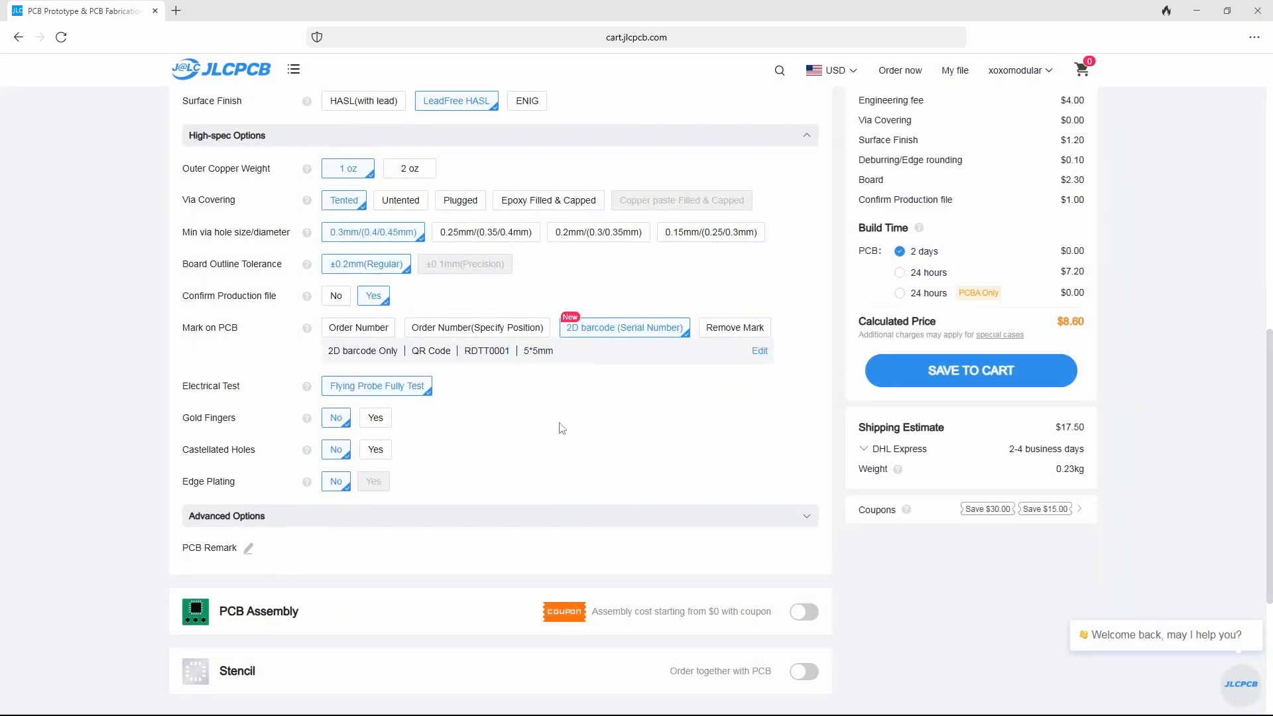
Check the remaining high-spec options, including electrical test, gold fingers, castellated holes and edge plating
{"action": "scroll", "coordinate": [562, 428], "scroll_direction": "down", "scroll_amount": 2}
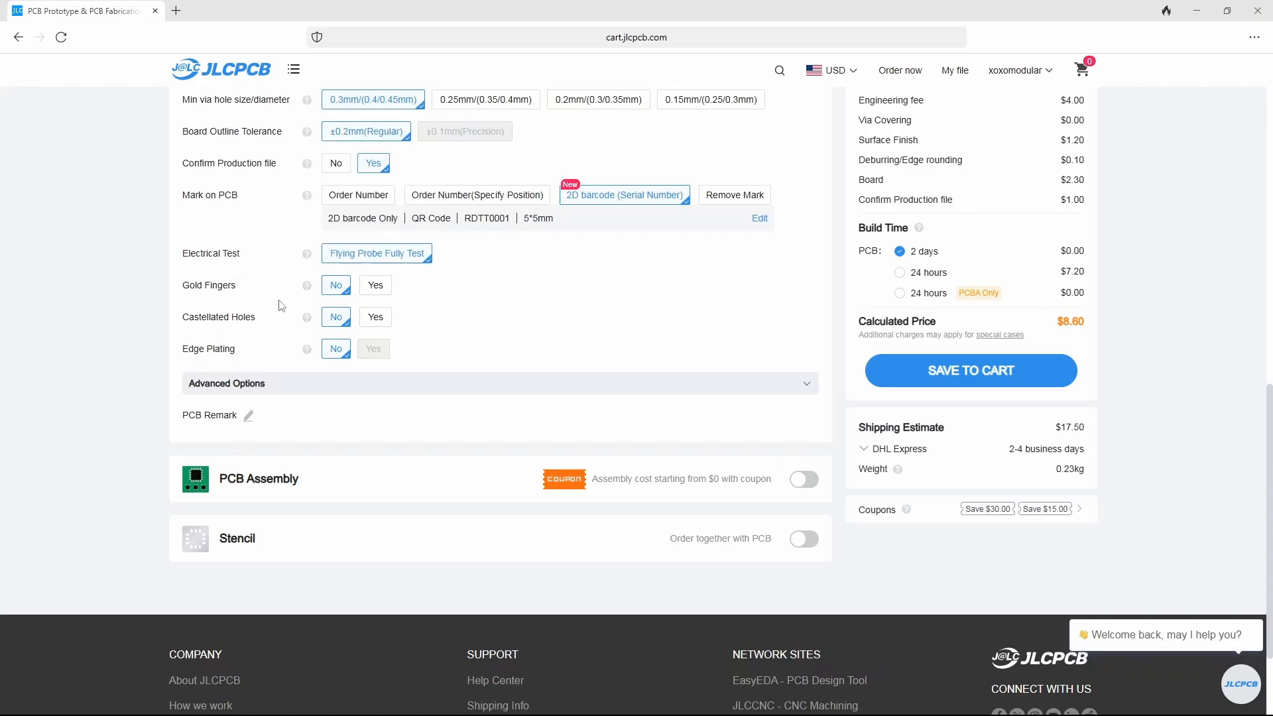
{"action": "mouse_move", "coordinate": [306, 316]}
{"action": "scroll", "coordinate": [504, 378], "scroll_direction": "up", "scroll_amount": 1}
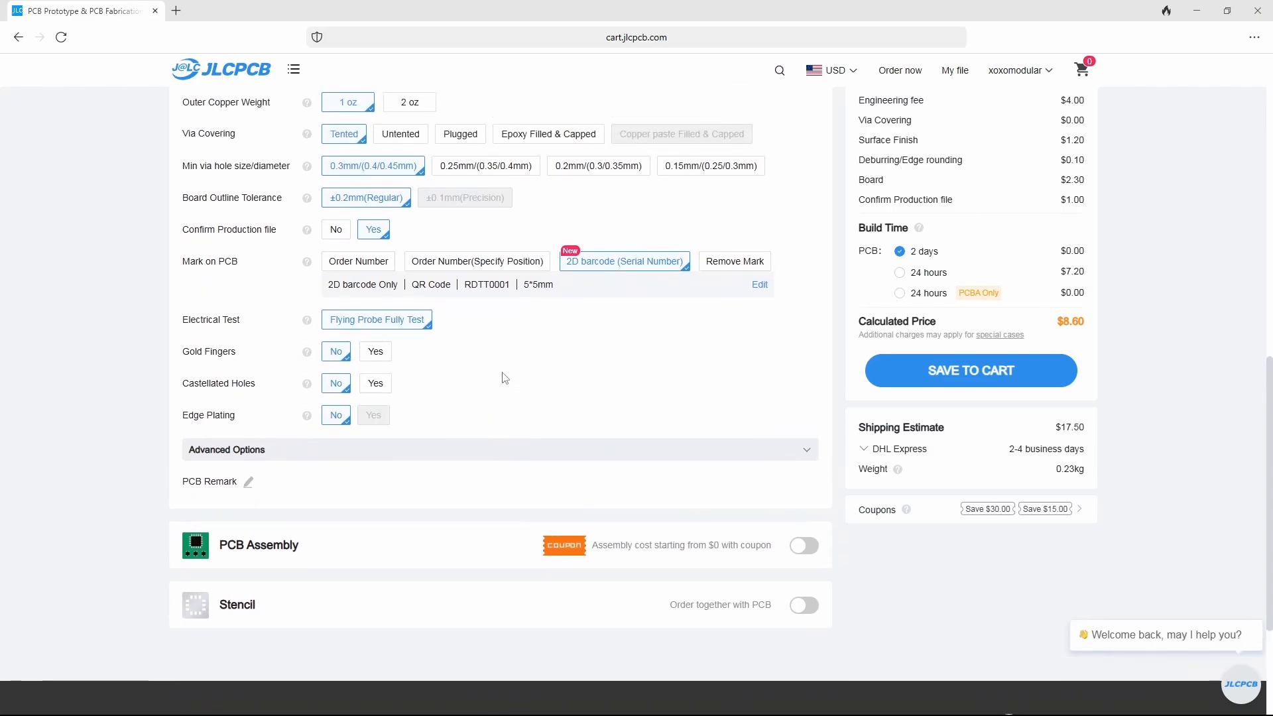
{"action": "scroll", "coordinate": [526, 381], "scroll_direction": "down", "scroll_amount": 1}
{"action": "scroll", "coordinate": [526, 381], "scroll_direction": "down", "scroll_amount": 2}
{"action": "scroll", "coordinate": [524, 372], "scroll_direction": "up", "scroll_amount": 3}
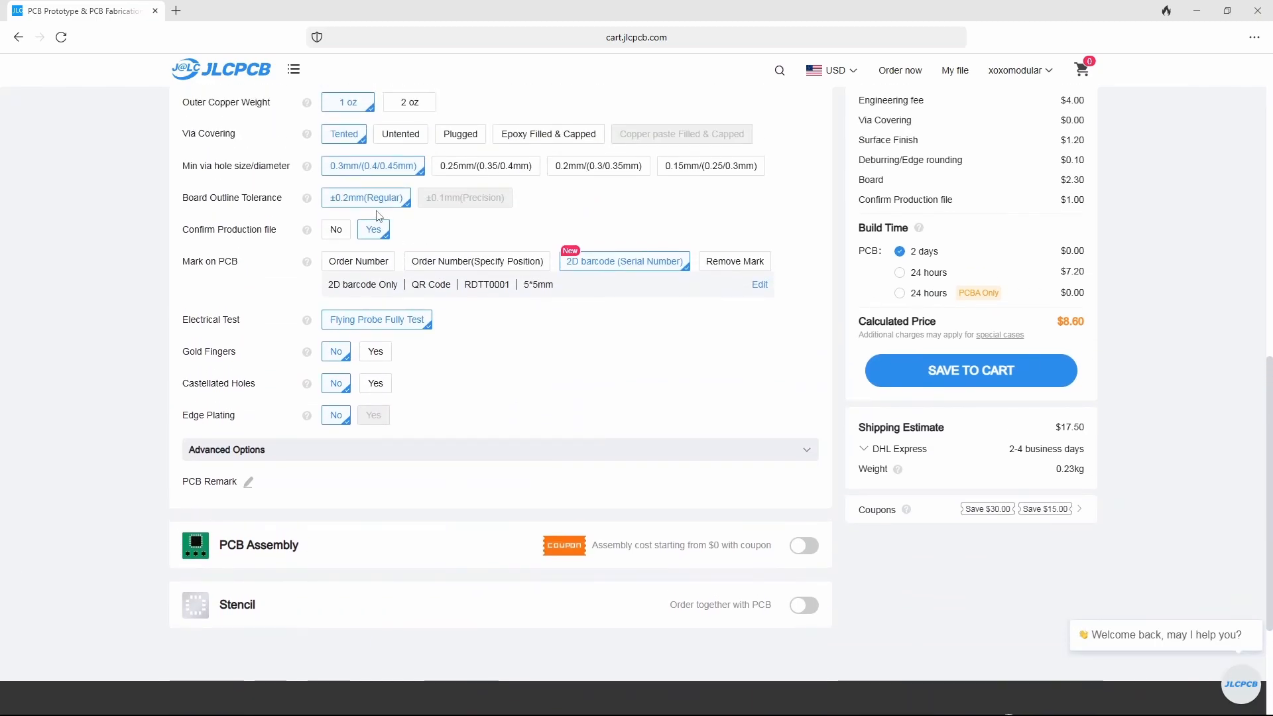
{"action": "scroll", "coordinate": [548, 398], "scroll_direction": "down", "scroll_amount": 1}
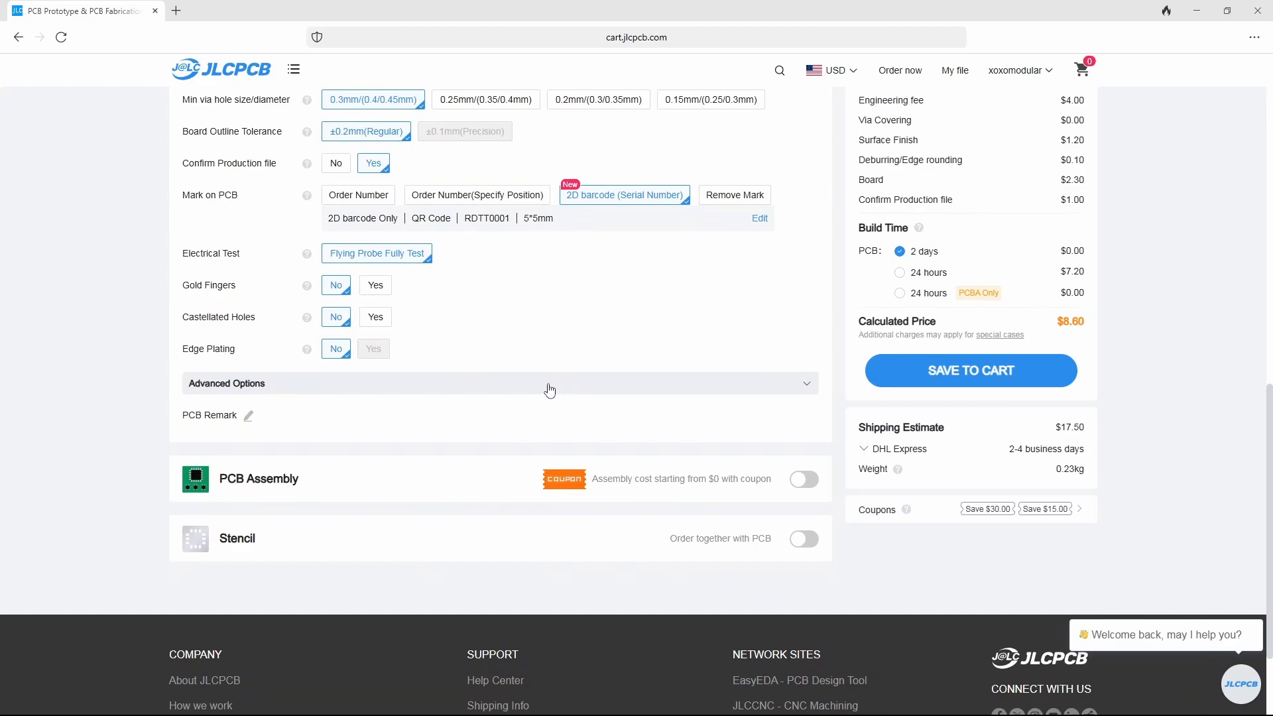
Enable PCB Assembly for the order and set Confirm Parts Placement to Yes, accepting its notice
{"action": "left_click", "coordinate": [806, 480]}
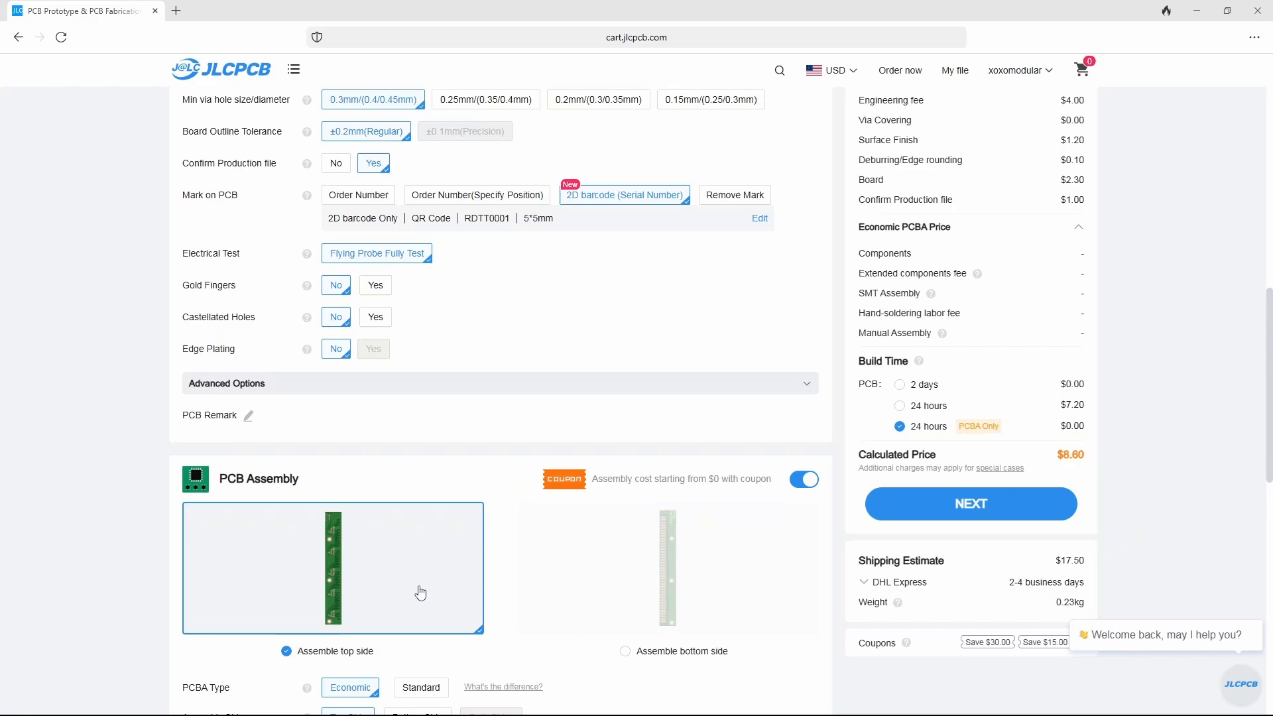
{"action": "scroll", "coordinate": [435, 535], "scroll_direction": "down", "scroll_amount": 1}
{"action": "scroll", "coordinate": [435, 534], "scroll_direction": "down", "scroll_amount": 3}
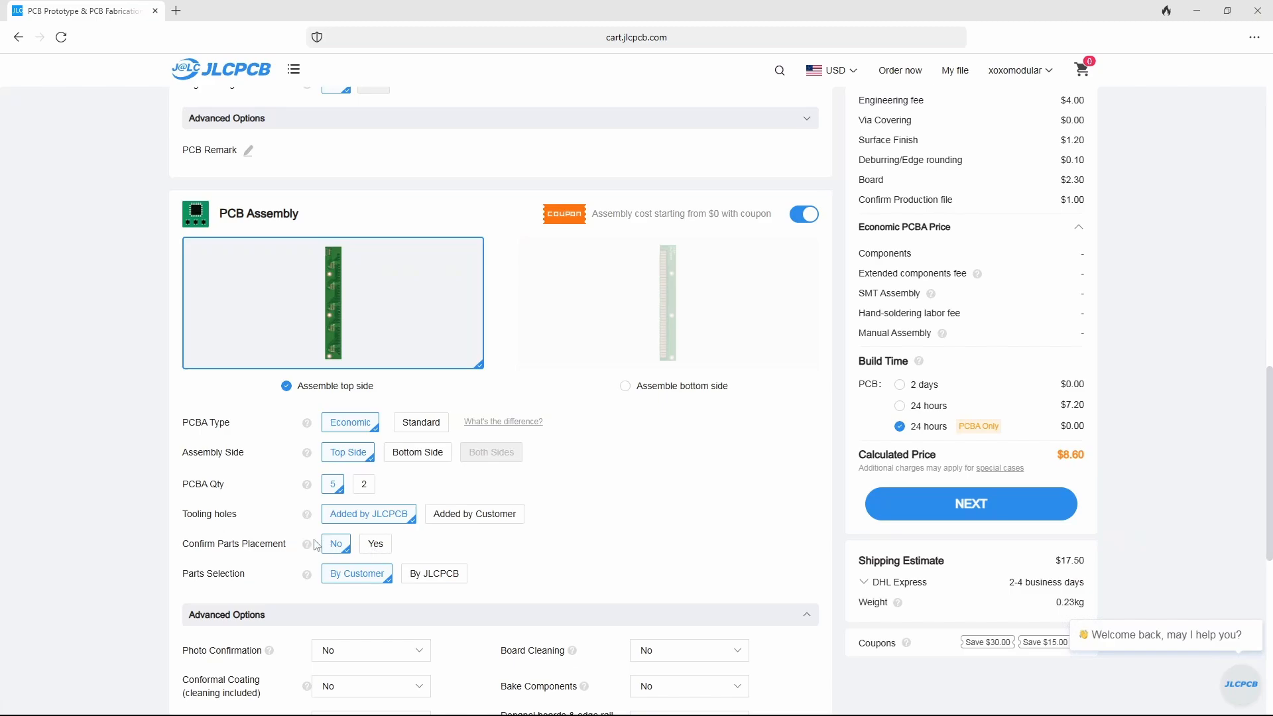
{"action": "left_click", "coordinate": [387, 548]}
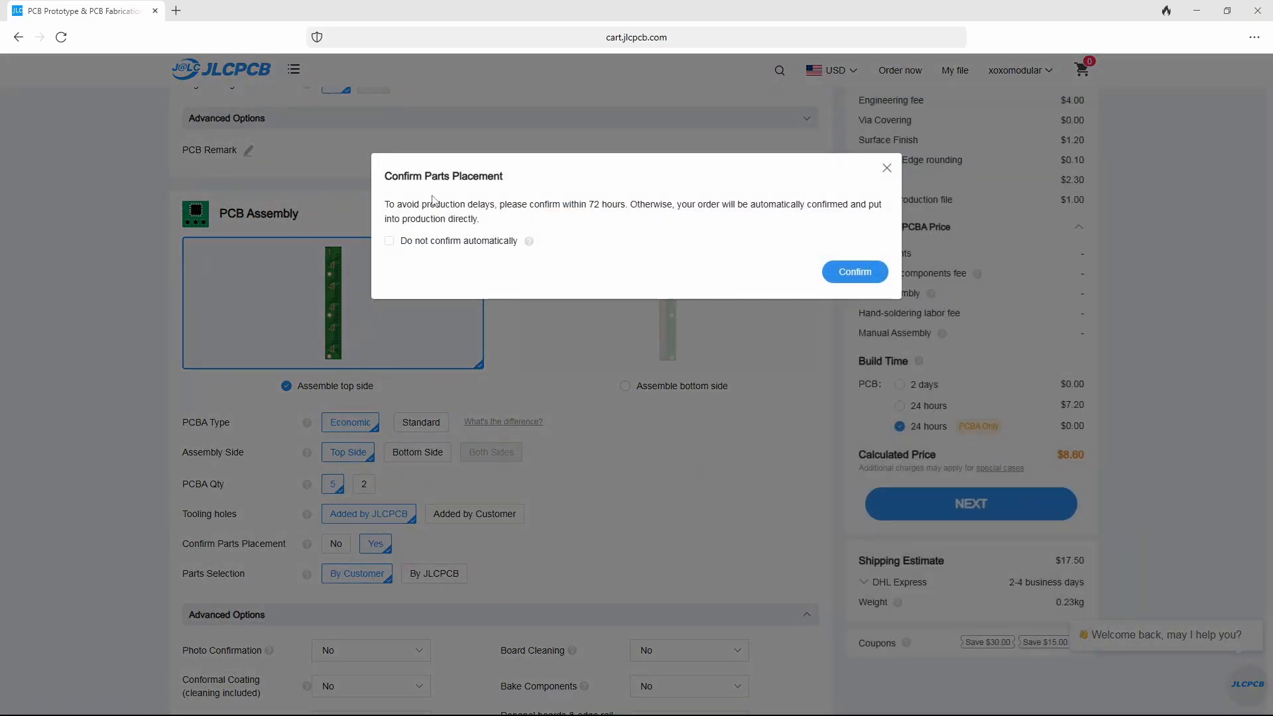
{"action": "left_click", "coordinate": [856, 274]}
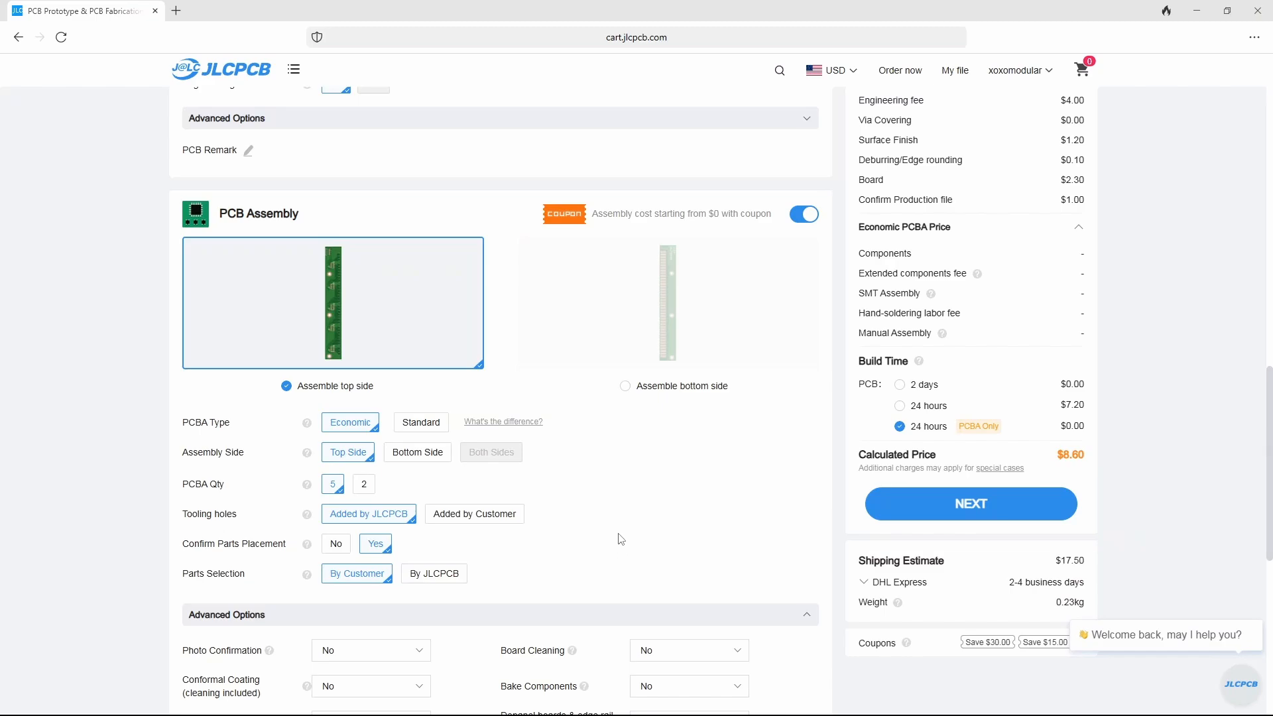
Proceed from the assembly options to the board preview, view the board's bottom side and continue to the Bill of Materials stage
{"action": "scroll", "coordinate": [622, 539], "scroll_direction": "down", "scroll_amount": 1}
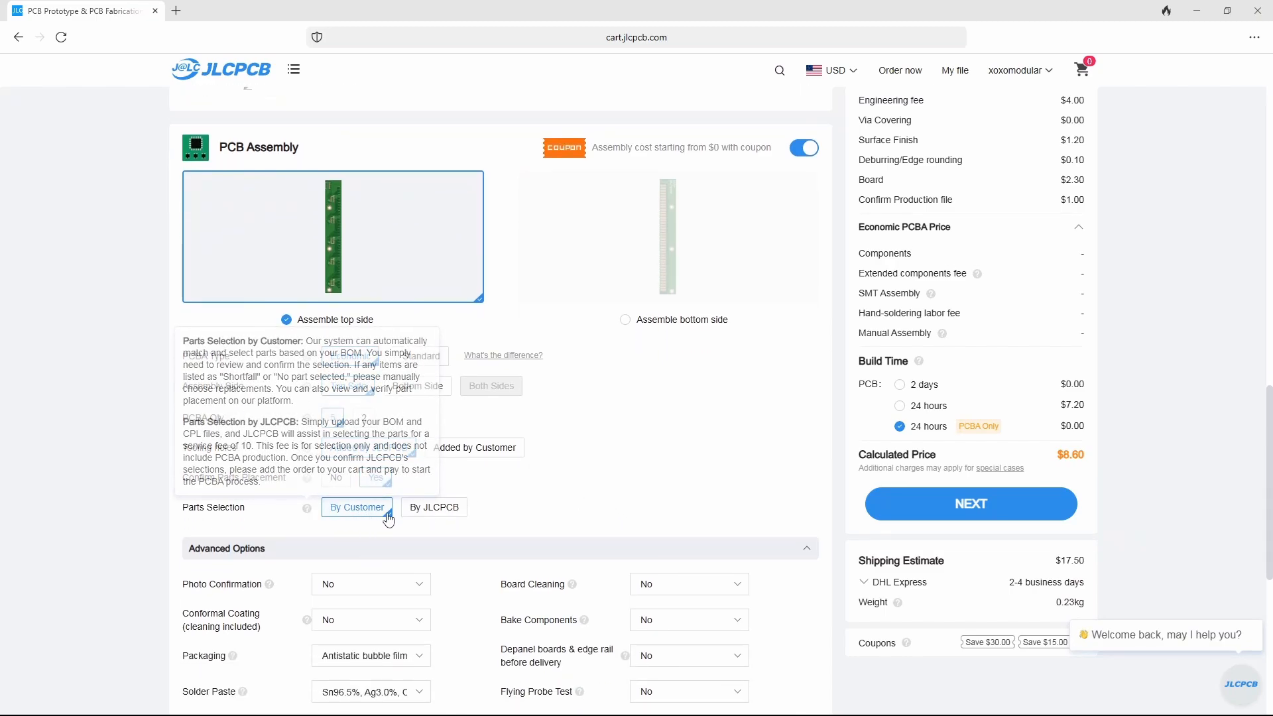
{"action": "scroll", "coordinate": [673, 361], "scroll_direction": "down", "scroll_amount": 5}
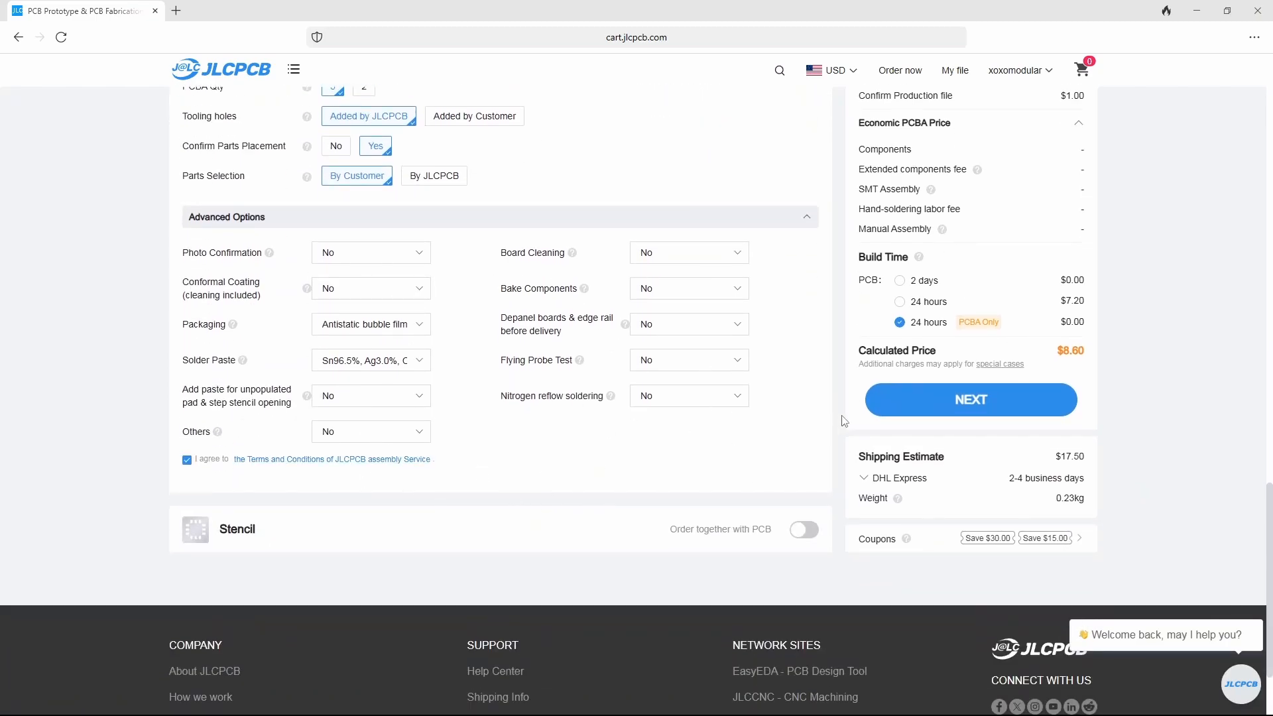
{"action": "left_click", "coordinate": [972, 402]}
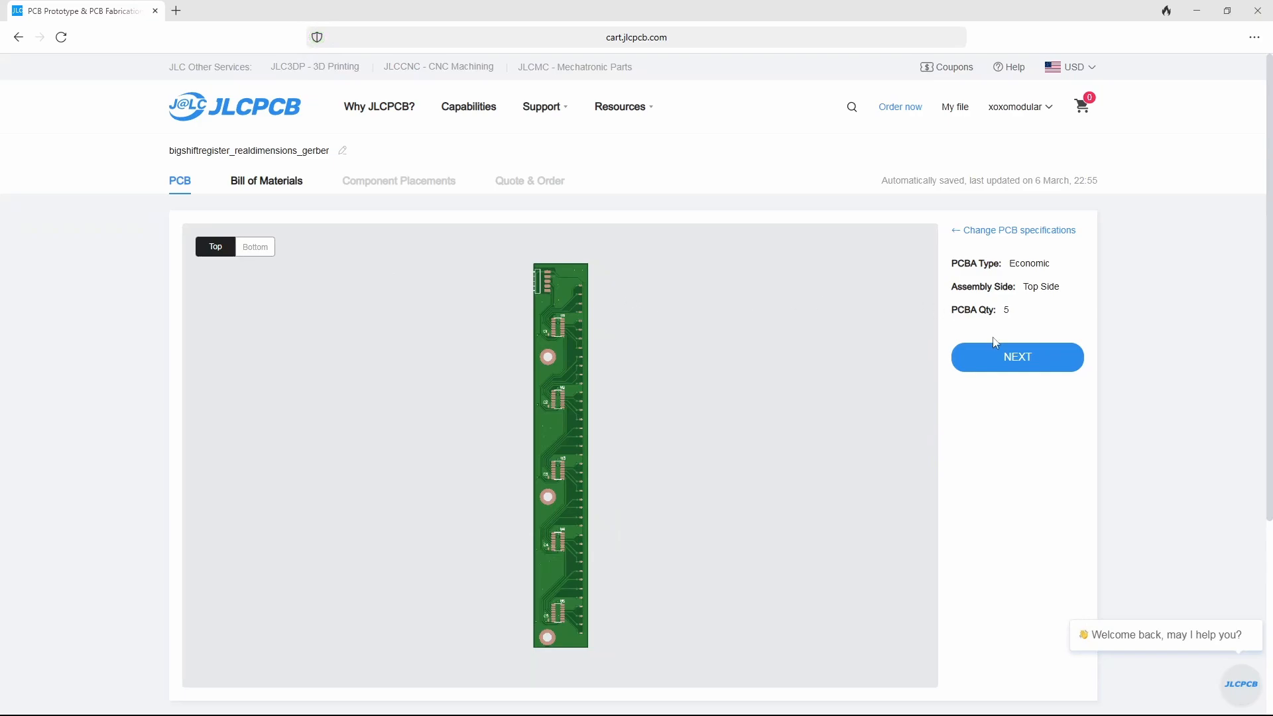
{"action": "scroll", "coordinate": [866, 340], "scroll_direction": "down", "scroll_amount": 1}
{"action": "left_click", "coordinate": [255, 181]}
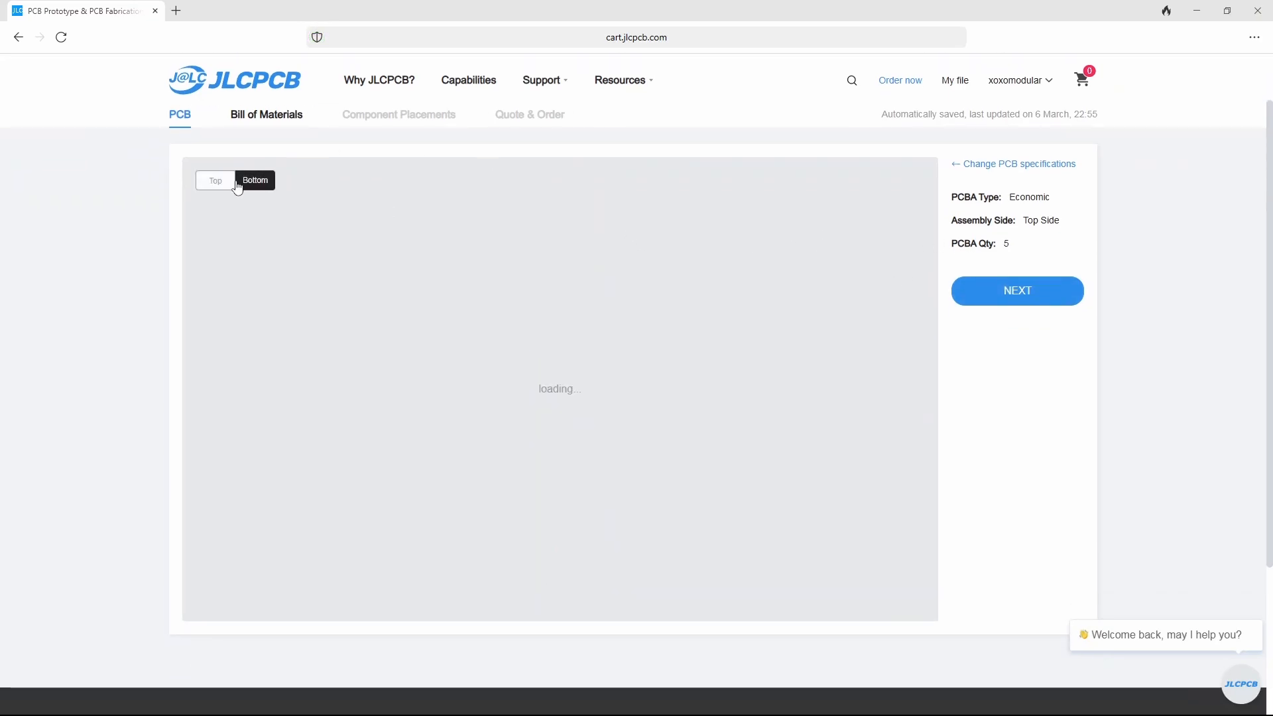
{"action": "left_click", "coordinate": [1025, 296]}
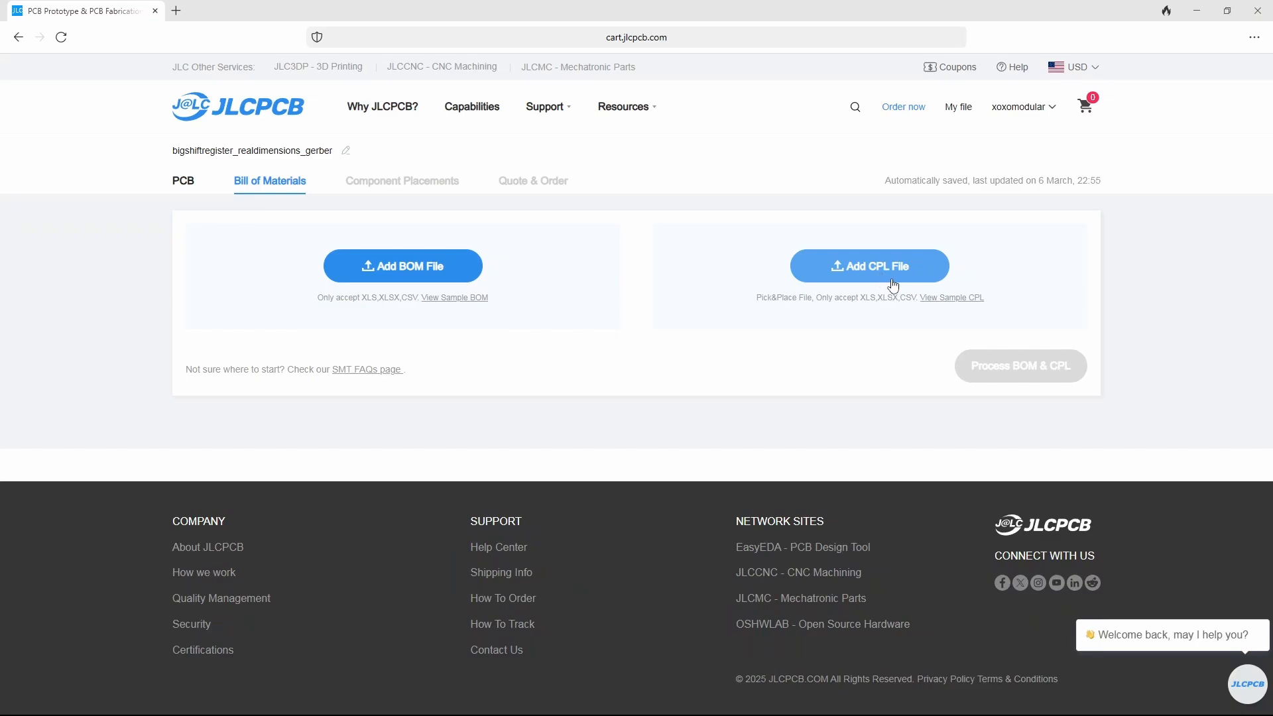
Download the sample BOM, open it in Excel and arrange its window so that all columns are visible
{"action": "left_click", "coordinate": [467, 304]}
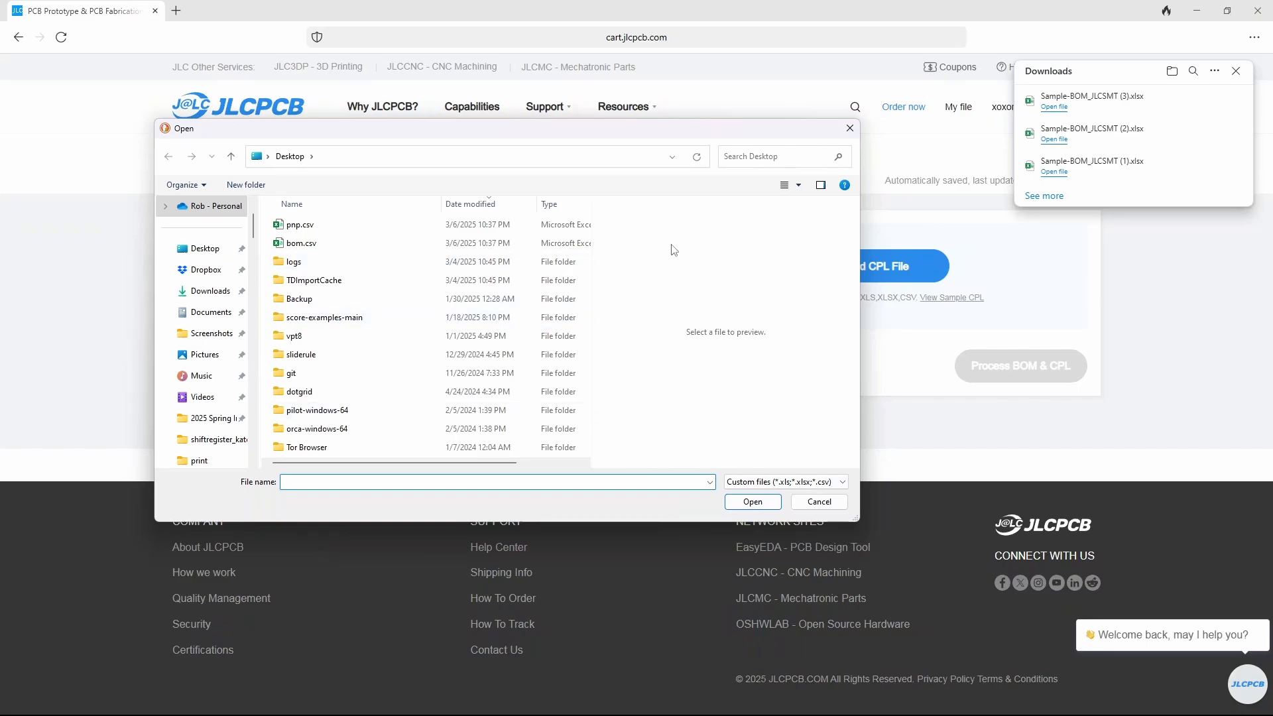
{"action": "left_click", "coordinate": [820, 503]}
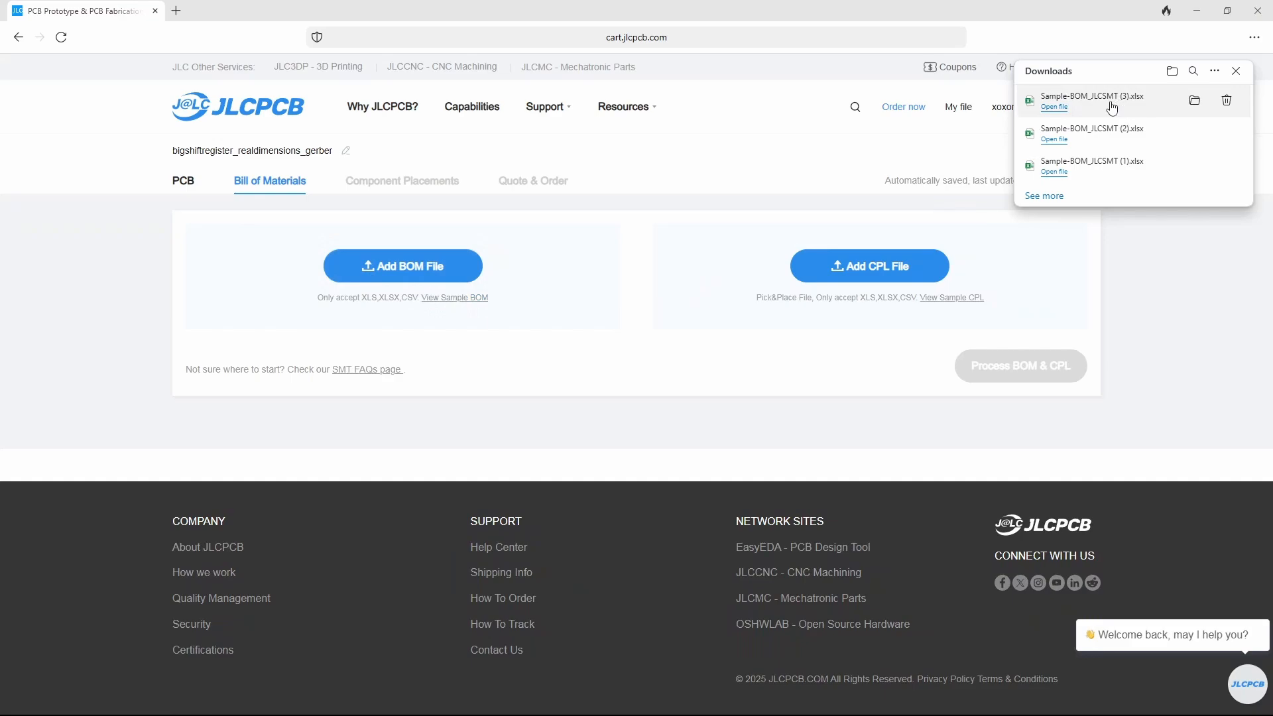
{"action": "left_click", "coordinate": [1061, 109]}
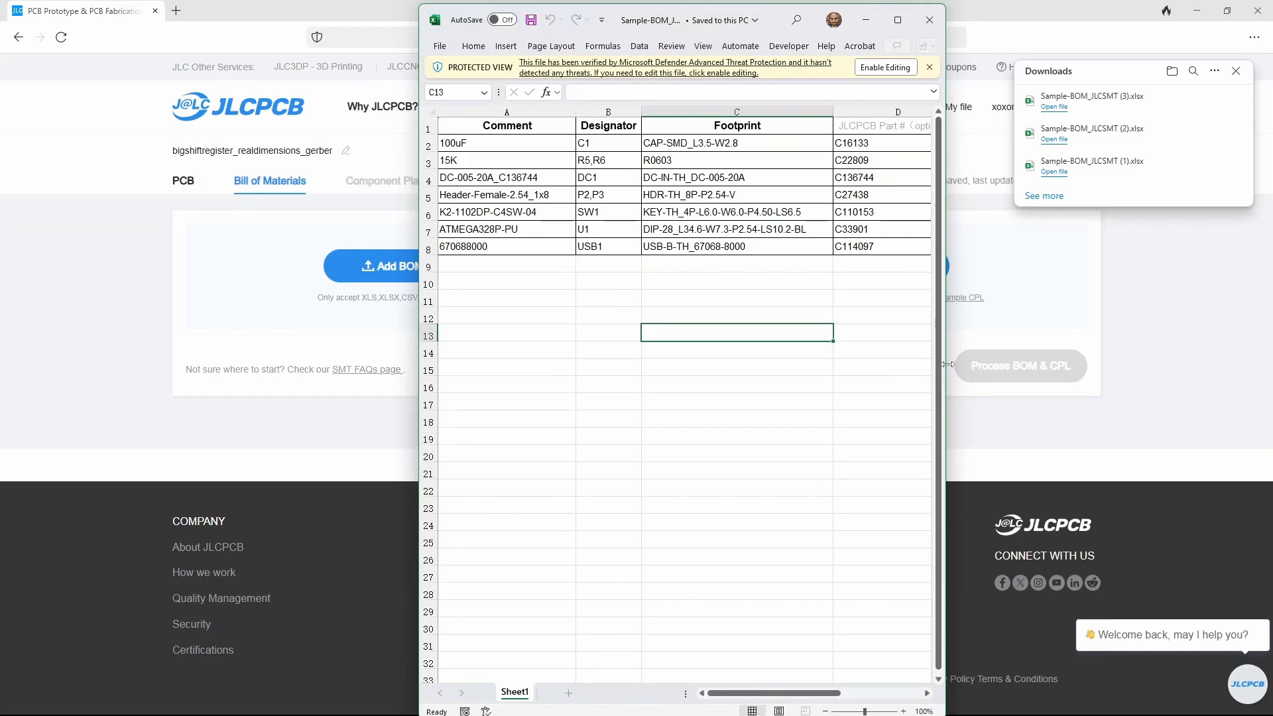
{"action": "left_click_drag", "start_coordinate": [947, 363], "coordinate": [1140, 363]}
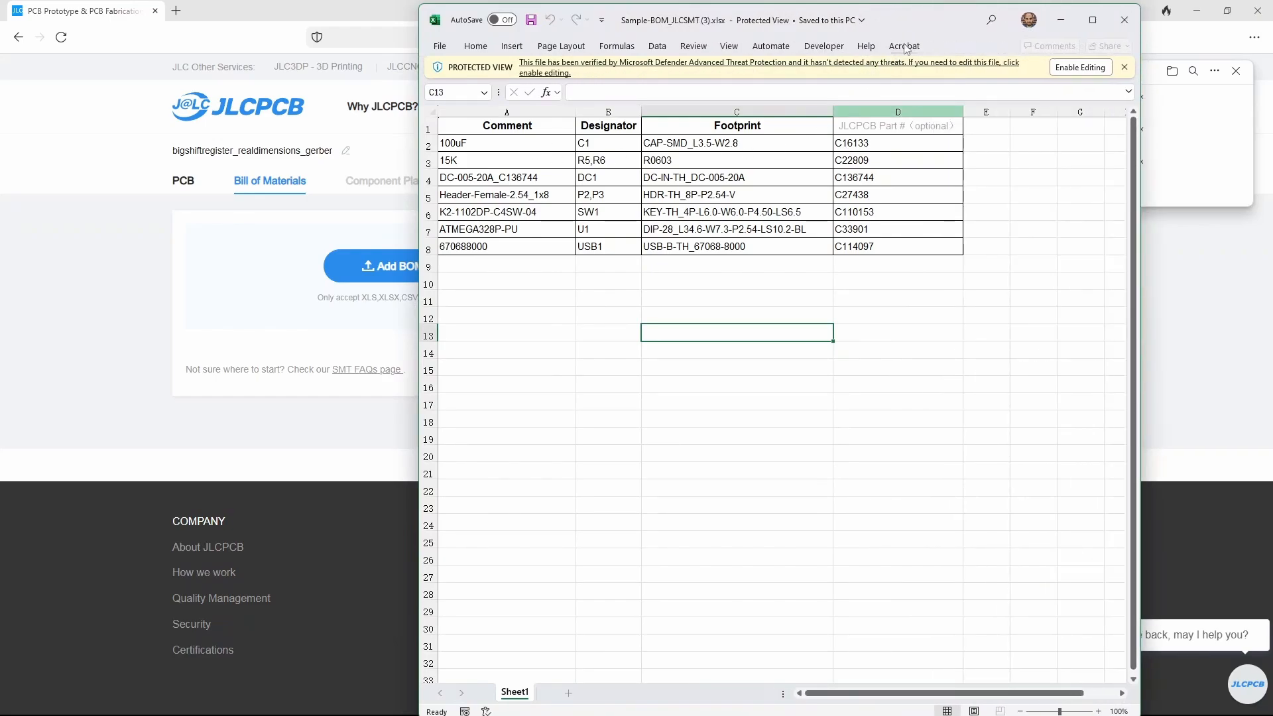
{"action": "left_click_drag", "start_coordinate": [924, 21], "coordinate": [1040, 26]}
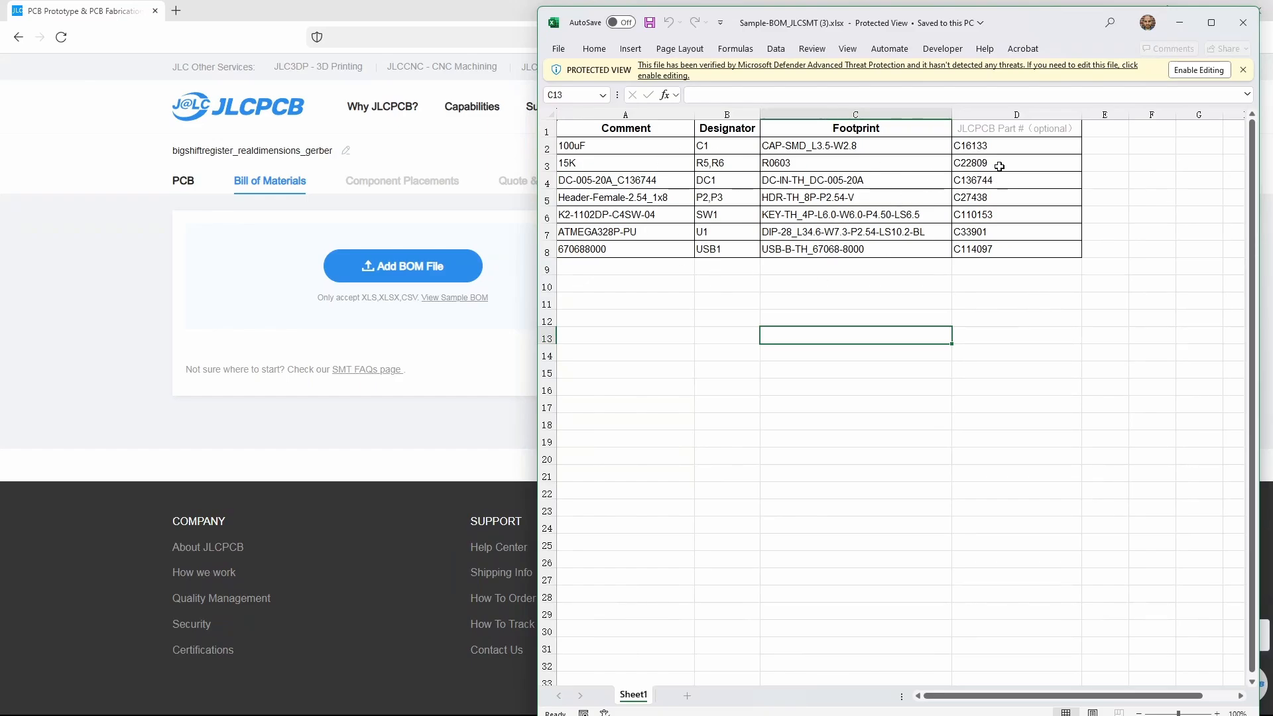
Select the JLCPCB part numbers in D2:D8 of the sample BOM and enable editing of the workbook
{"action": "left_click", "coordinate": [978, 147]}
{"action": "left_click_drag", "start_coordinate": [993, 162], "coordinate": [1006, 244]}
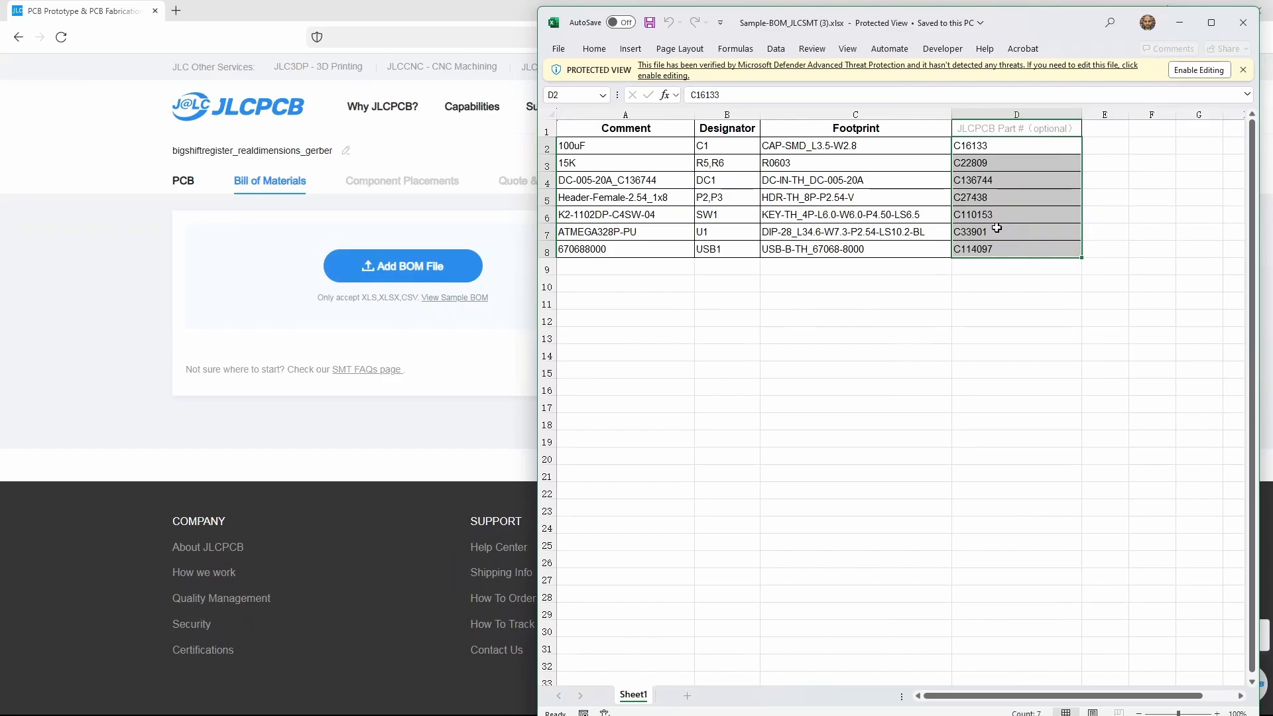
{"action": "left_click", "coordinate": [1199, 70]}
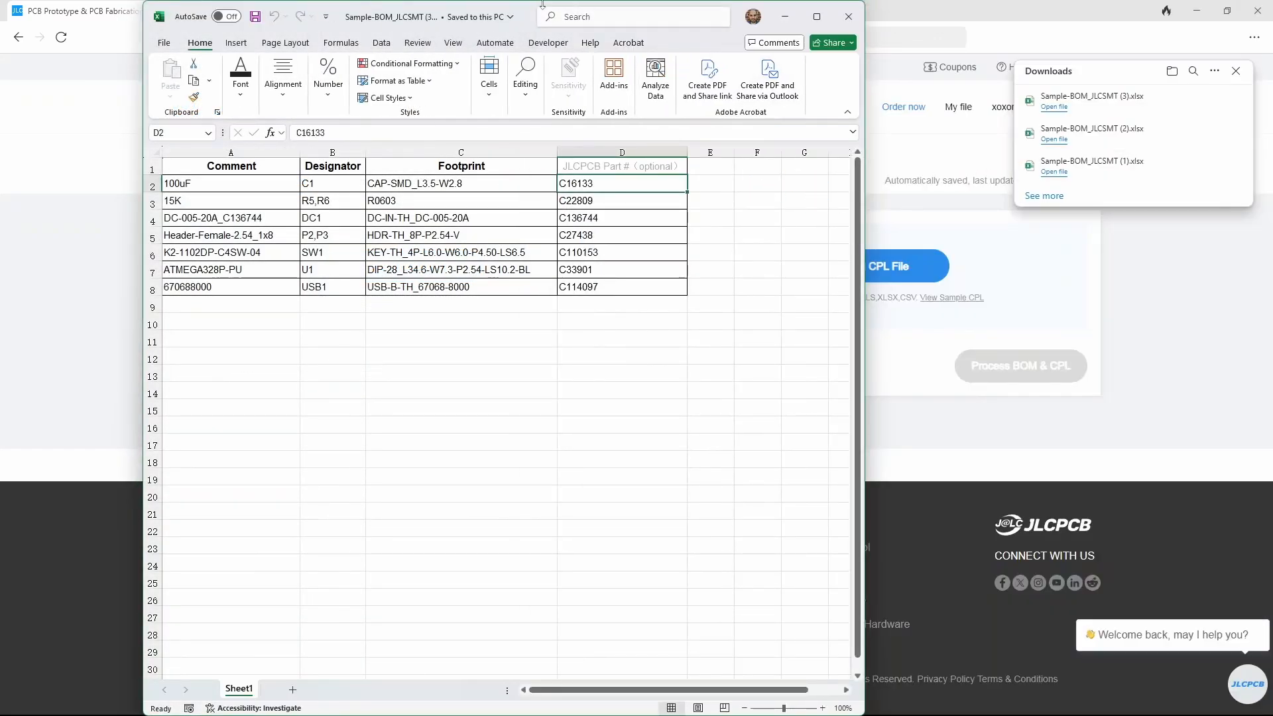
Move the sample BOM window aside and clear the JLCPCB part numbers from D2:D8
{"action": "left_click_drag", "start_coordinate": [529, 14], "coordinate": [953, 24]}
{"action": "left_click_drag", "start_coordinate": [1032, 198], "coordinate": [1035, 297]}
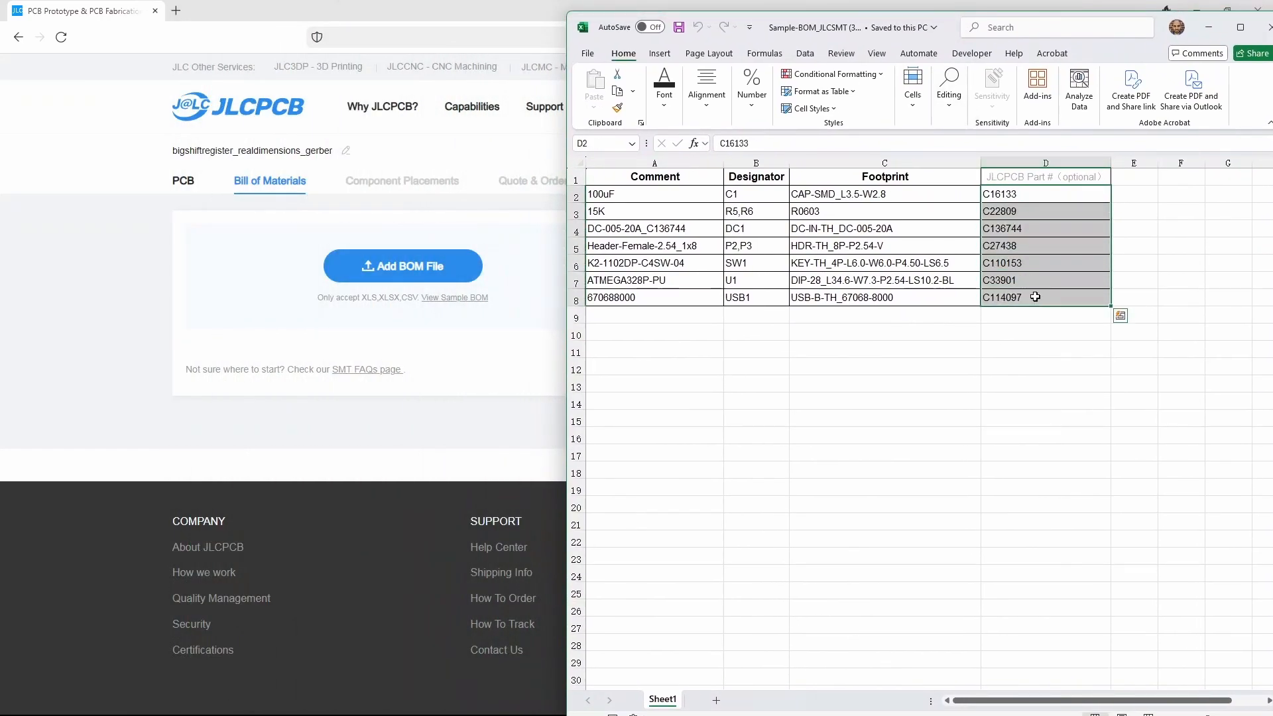
{"action": "key", "text": "Delete"}
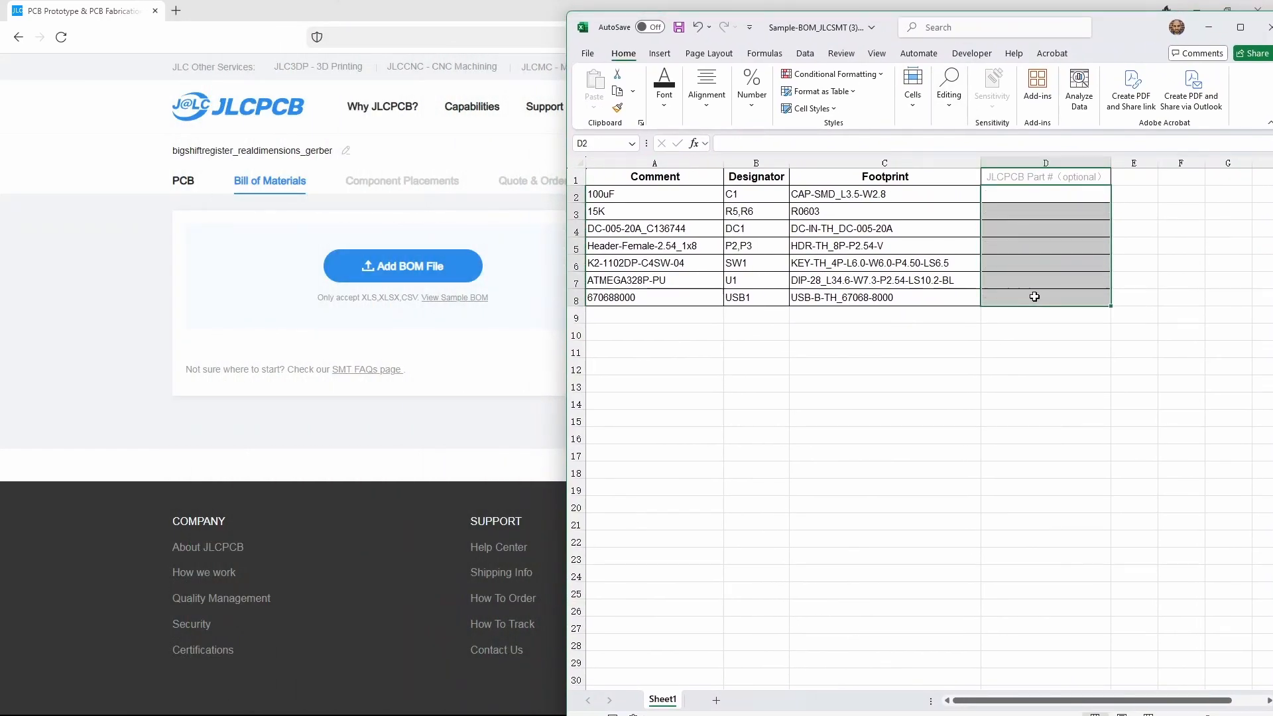
Examine the sample BOM's Comment, Designator and Footprint columns to see how values, reference designators and packages are listed
{"action": "left_click", "coordinate": [840, 196]}
{"action": "left_click", "coordinate": [665, 193]}
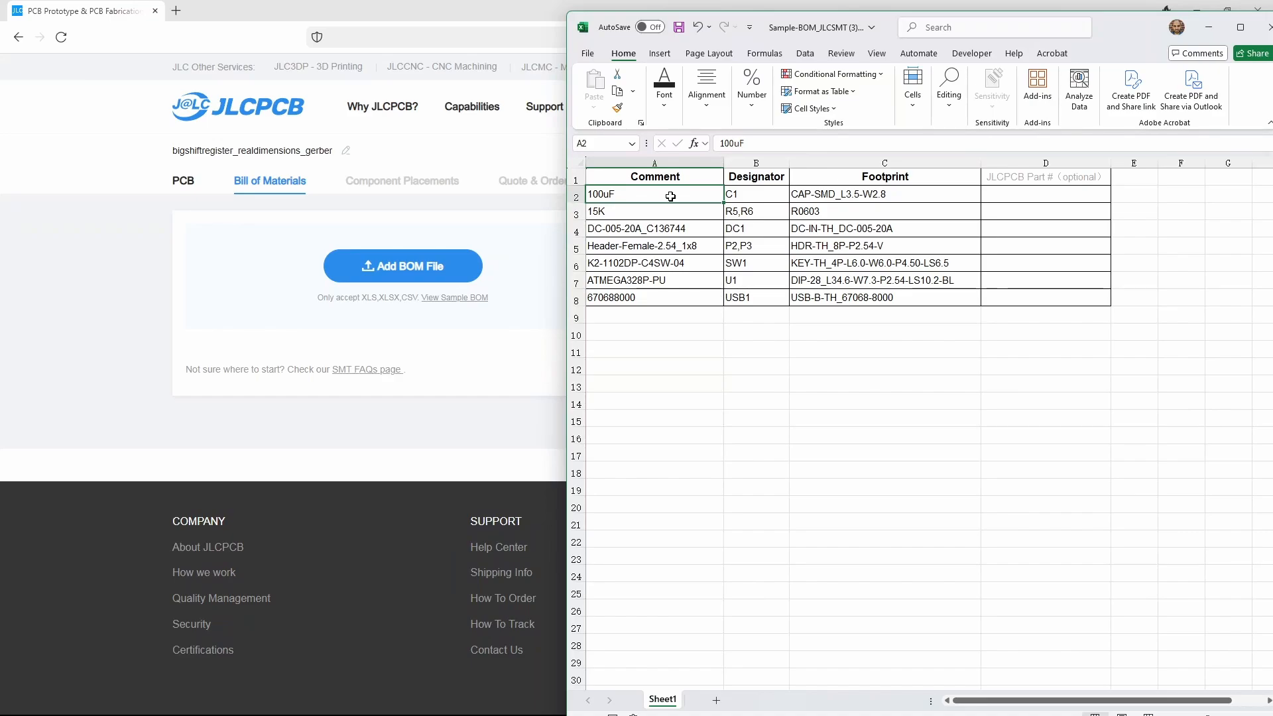
{"action": "key", "text": "alt+Tab"}
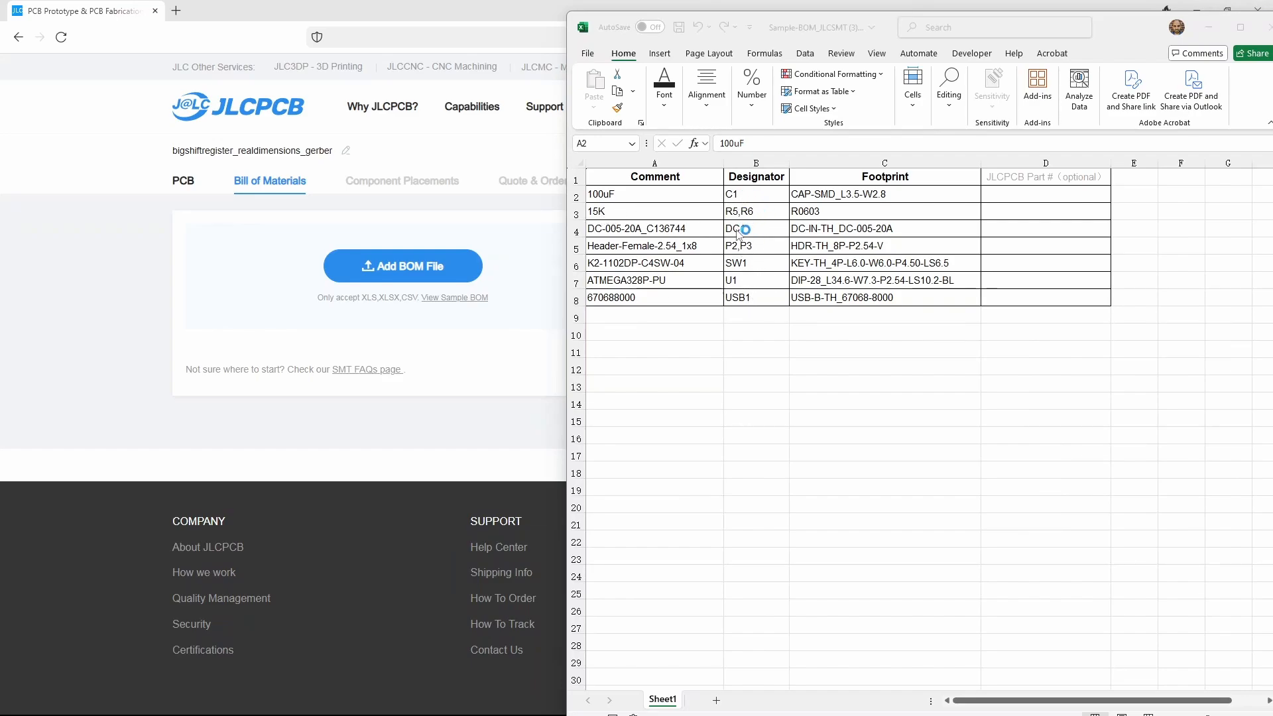
{"action": "left_click", "coordinate": [749, 194]}
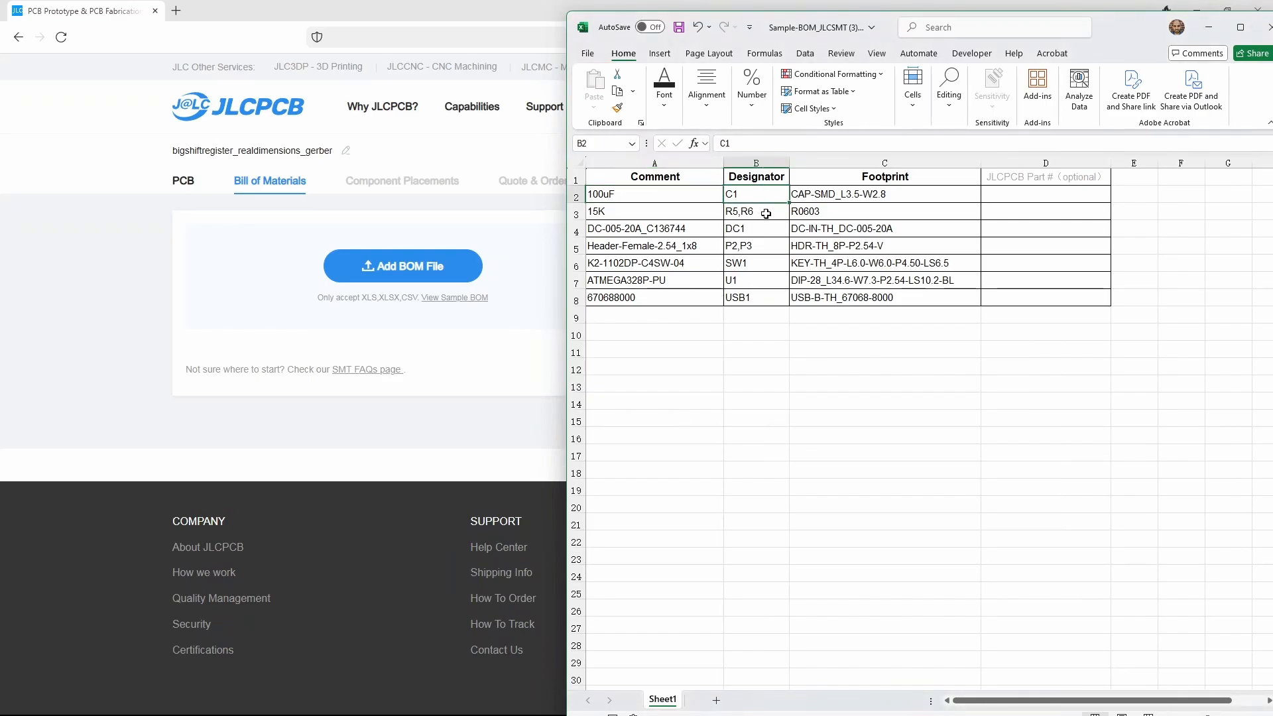
{"action": "left_click", "coordinate": [766, 214]}
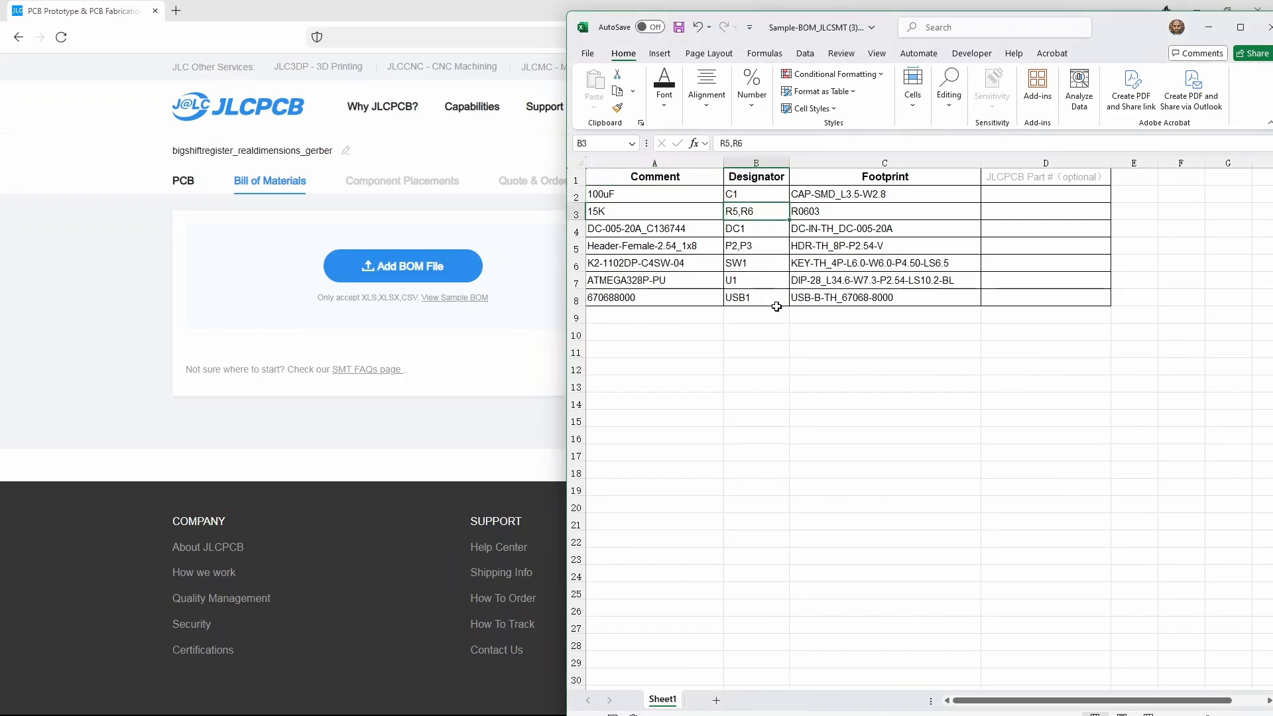
{"action": "left_click", "coordinate": [852, 195]}
{"action": "key", "text": "ctrl+Down"}
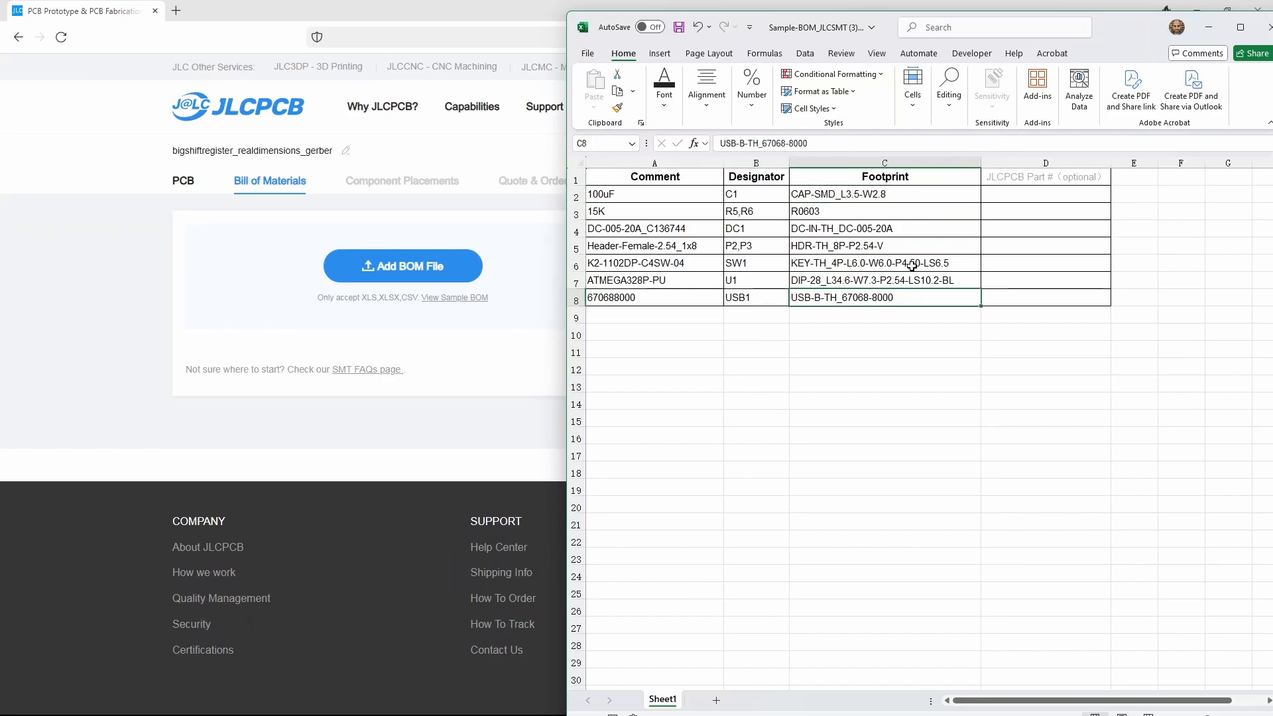
{"action": "left_click_drag", "start_coordinate": [909, 193], "coordinate": [915, 297]}
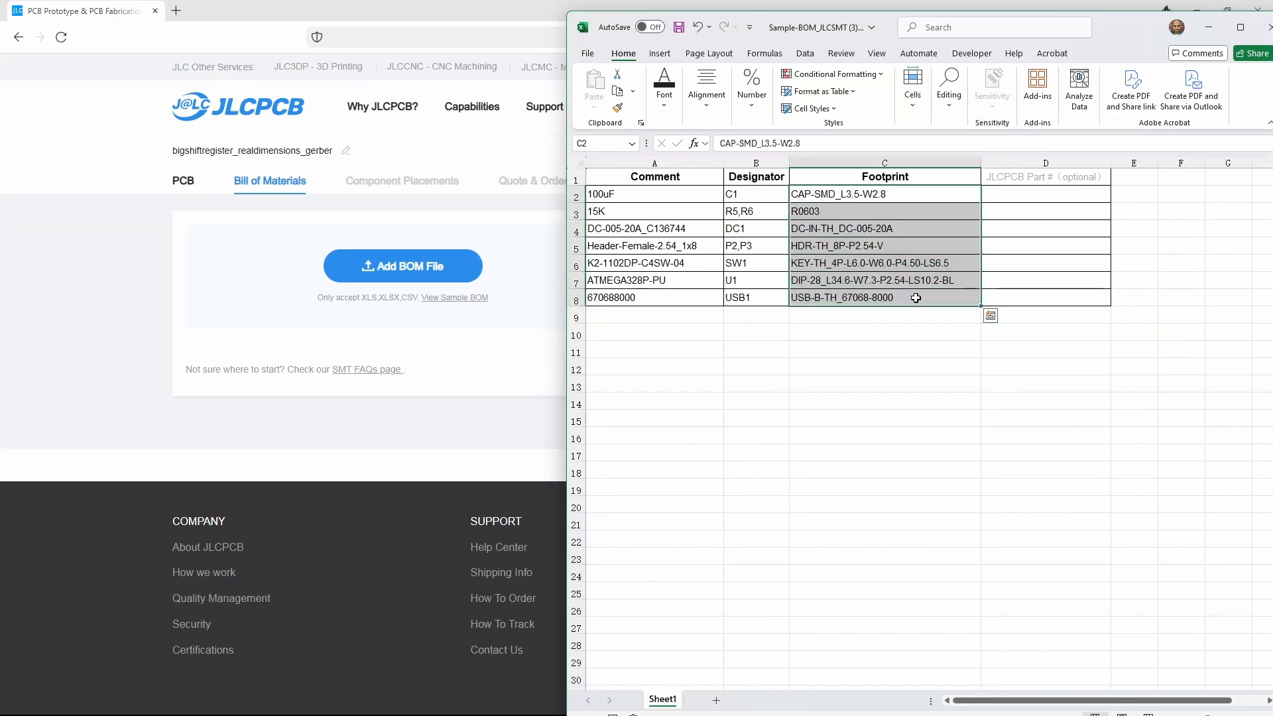
{"action": "left_click", "coordinate": [920, 196]}
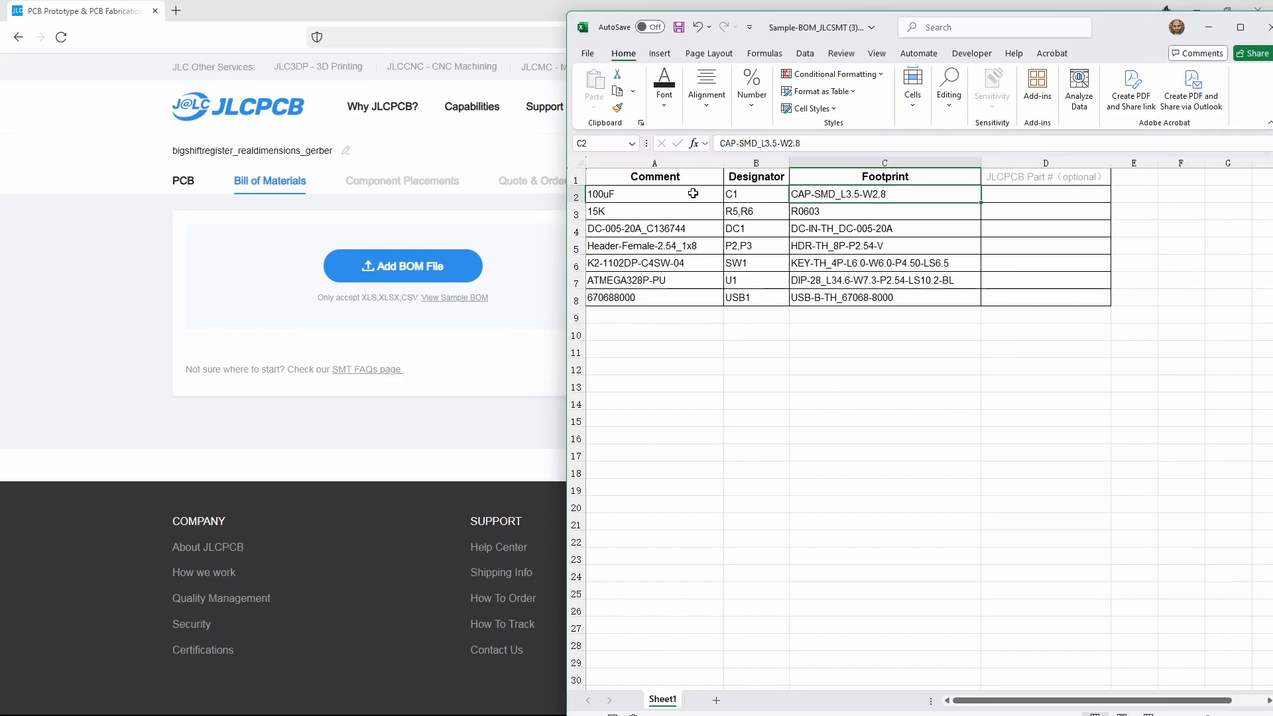
{"action": "left_click", "coordinate": [824, 208]}
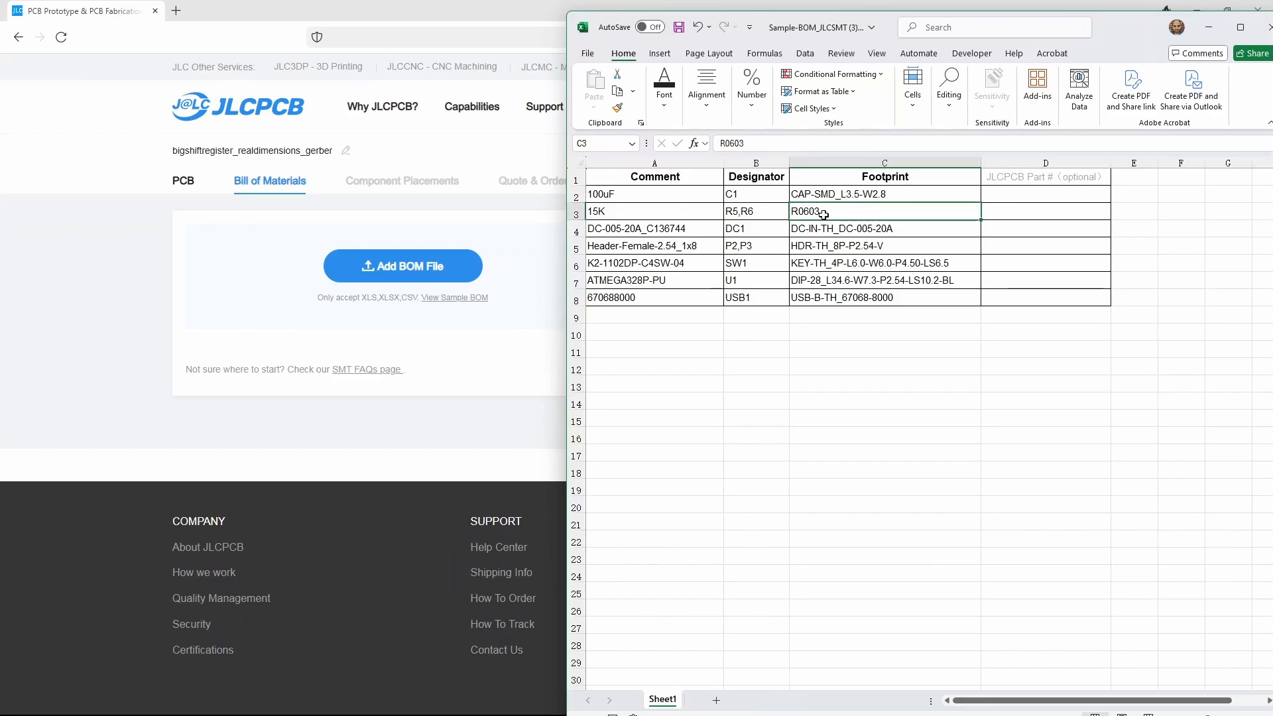
{"action": "left_click", "coordinate": [687, 212]}
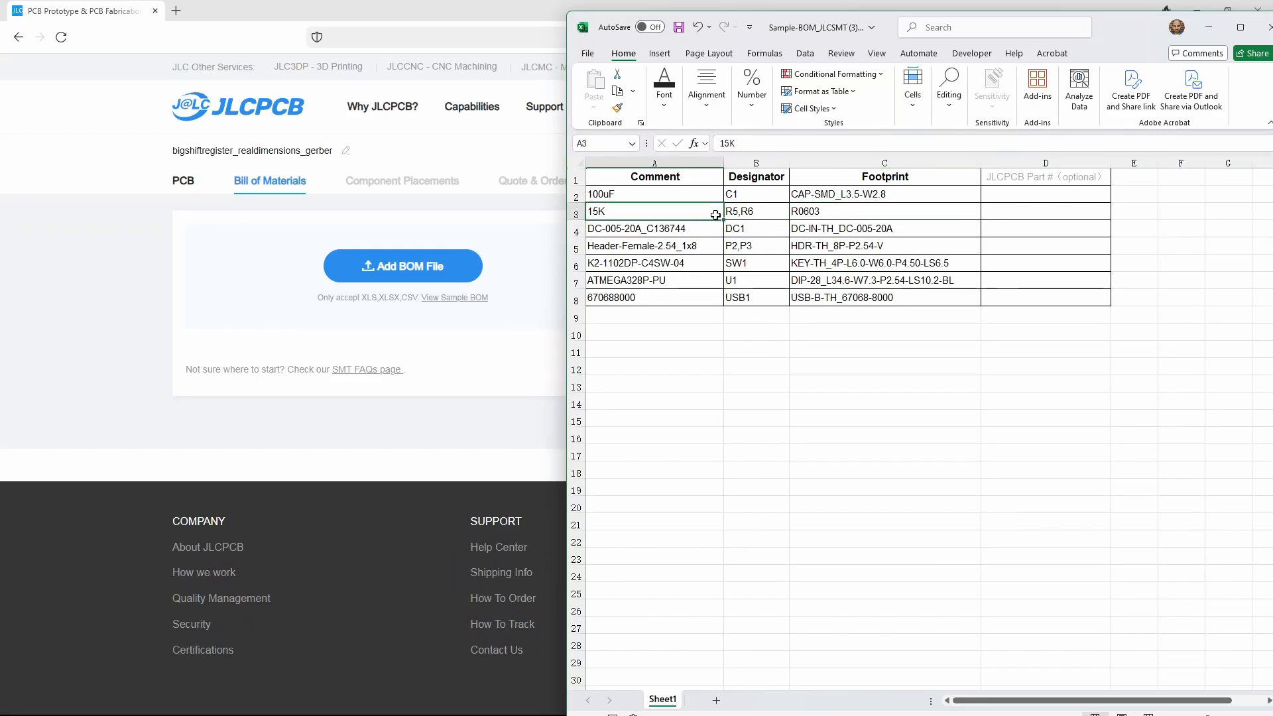
{"action": "left_click", "coordinate": [824, 215]}
{"action": "left_click", "coordinate": [686, 223]}
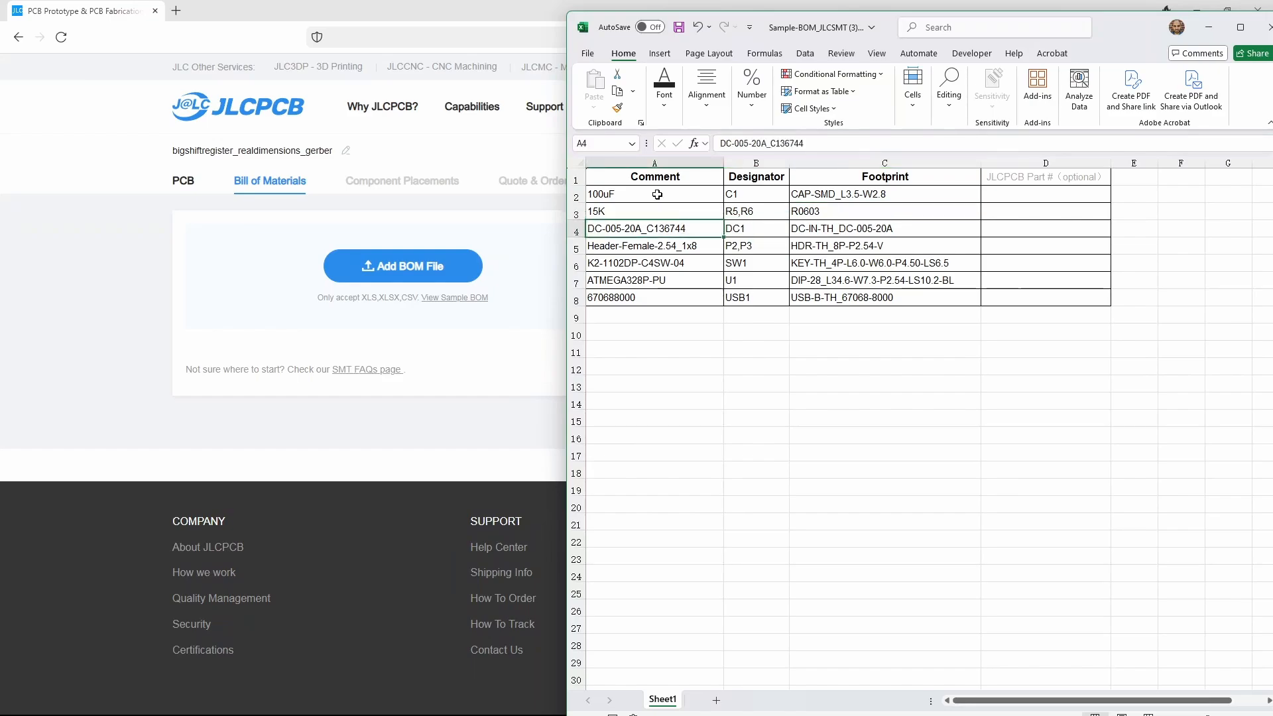
Switch to DipTrace PCB Layout, open the Bill of Materials export and compare its columns with the sample BOM
{"action": "key", "text": "alt+Tab"}
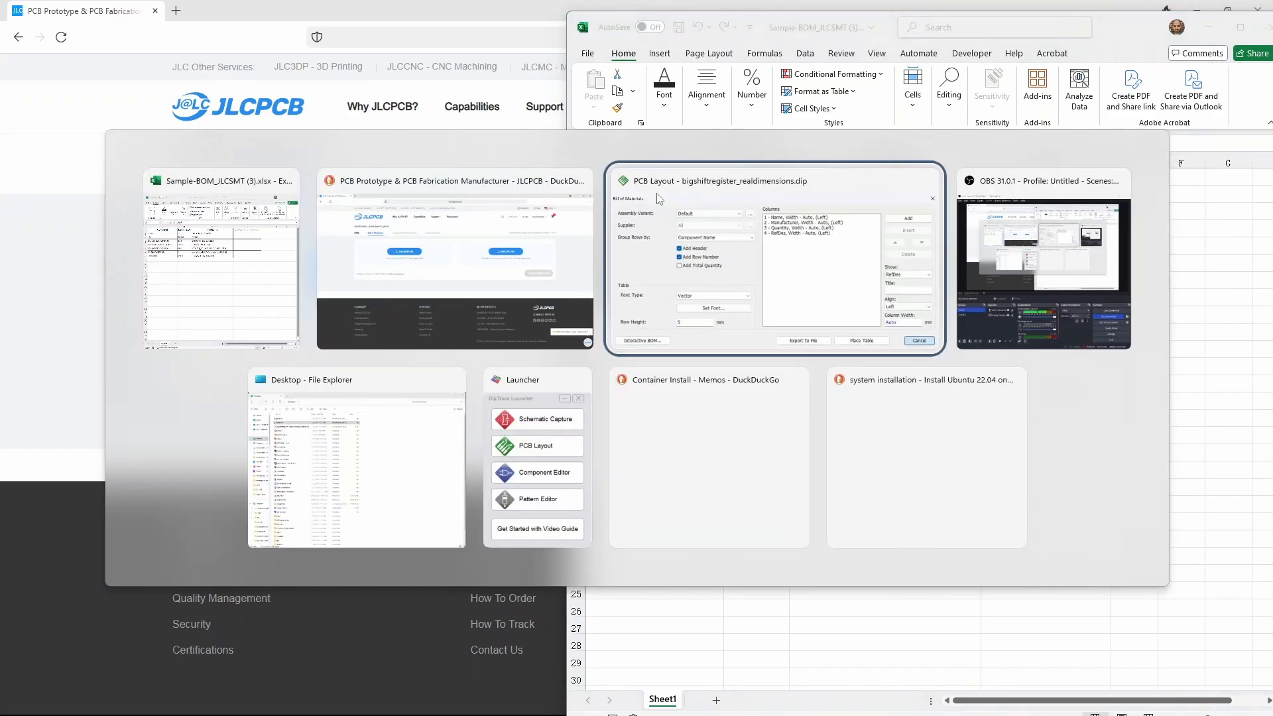
{"action": "left_click", "coordinate": [659, 198]}
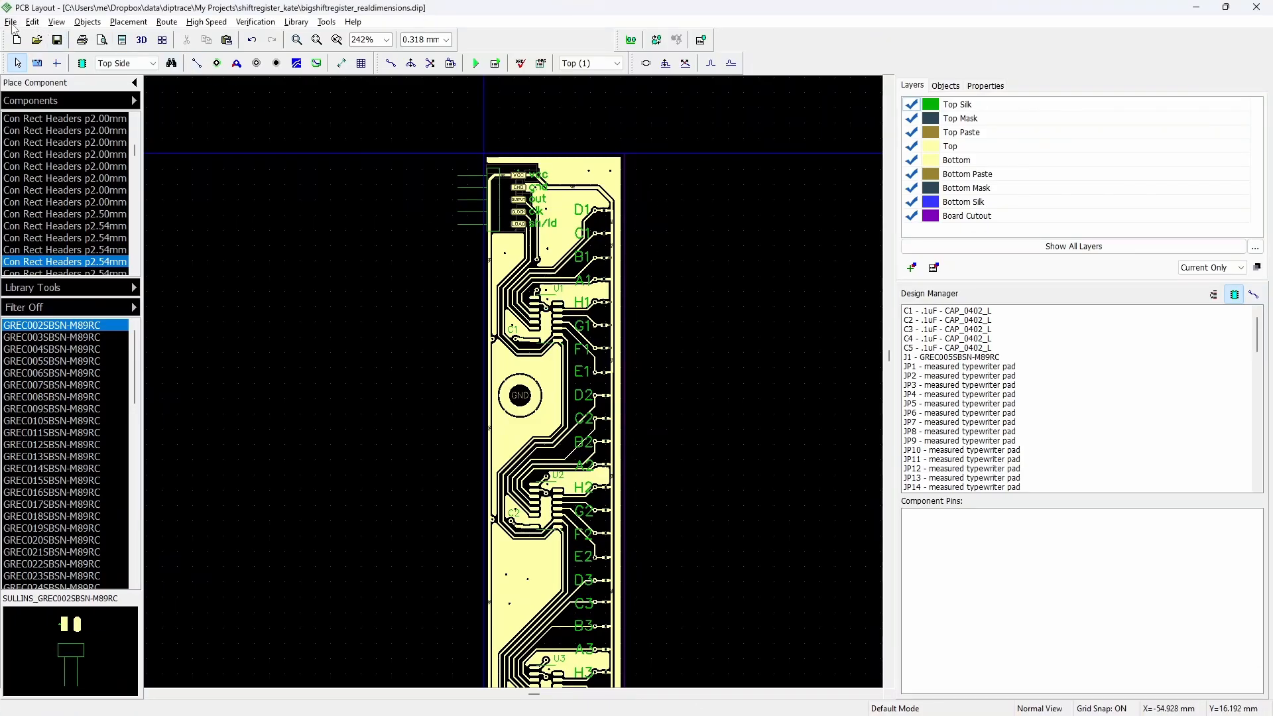
{"action": "left_click", "coordinate": [12, 25]}
{"action": "mouse_move", "coordinate": [40, 143]}
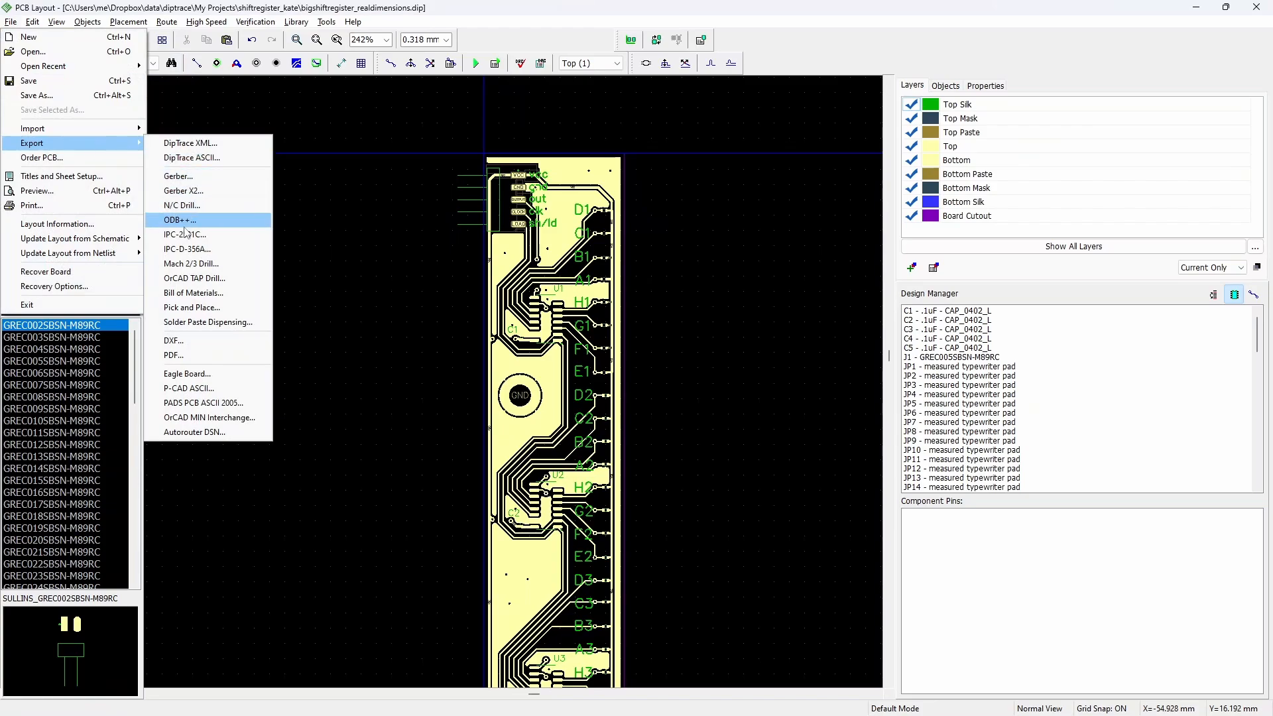
{"action": "left_click", "coordinate": [193, 292]}
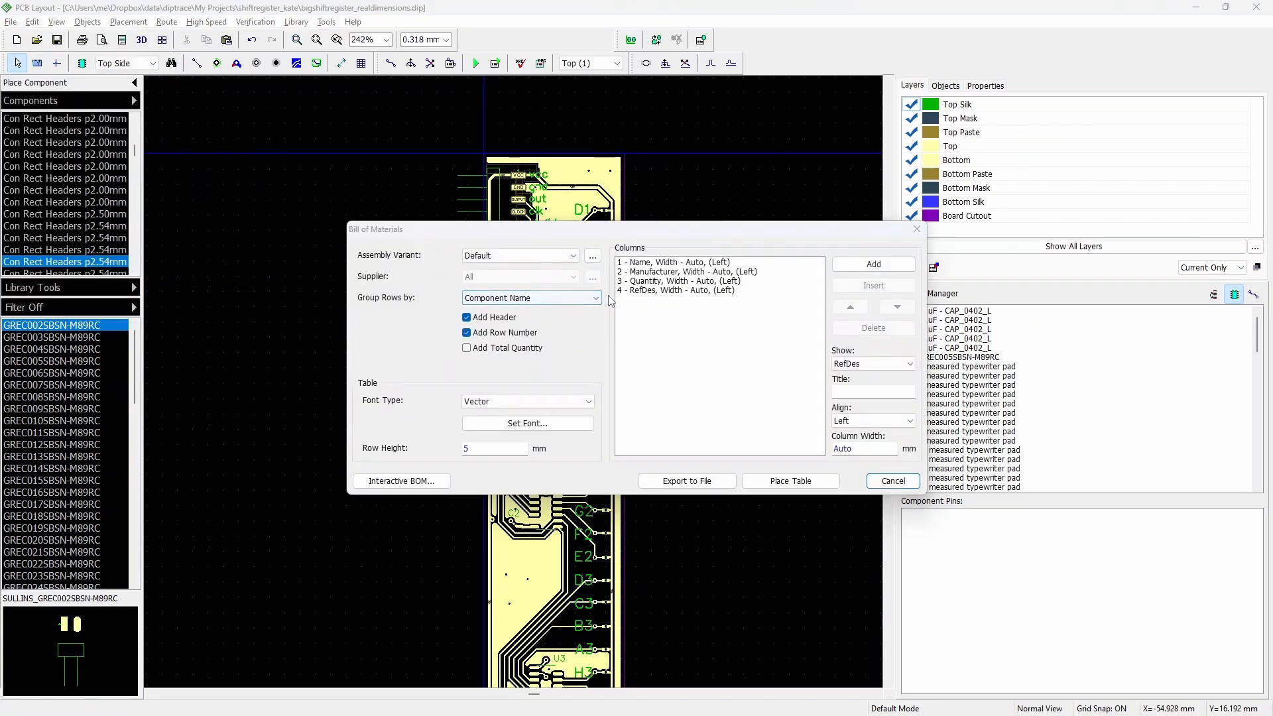
{"action": "key", "text": "alt+Tab"}
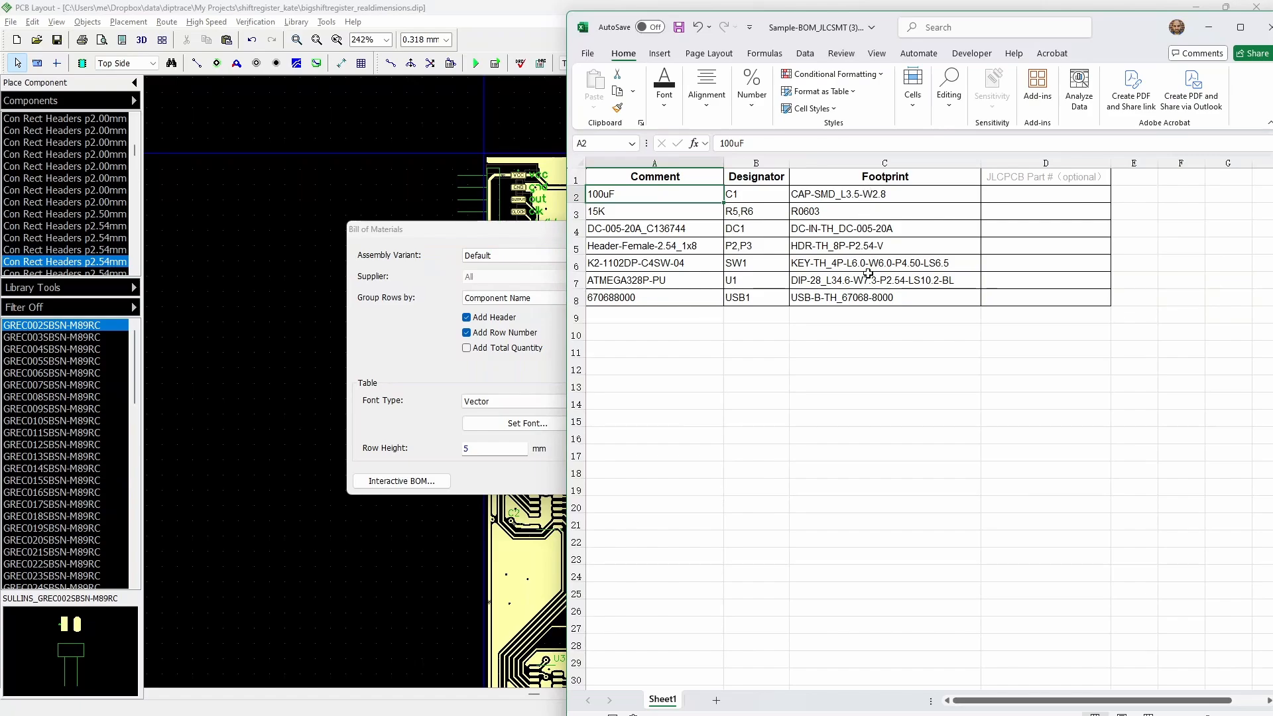
{"action": "key", "text": "alt+Tab"}
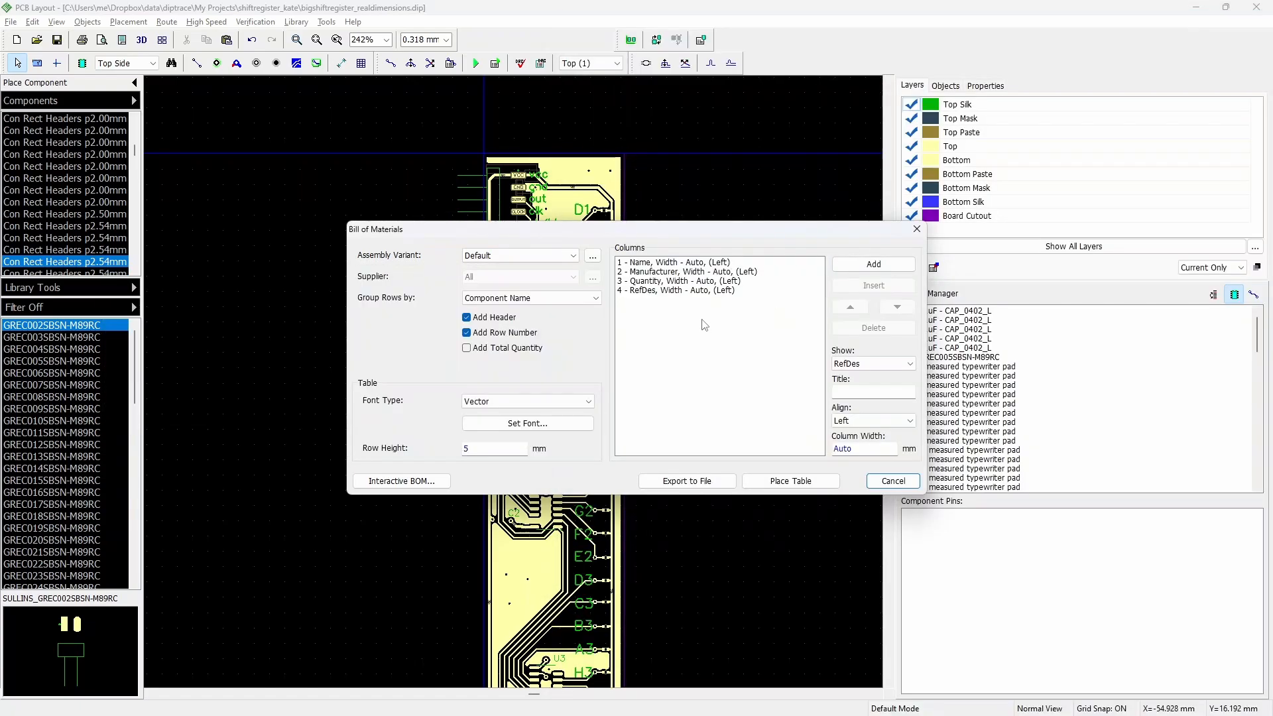
Delete the Manufacturer and Quantity columns from the Bill of Materials column list
{"action": "left_click", "coordinate": [683, 272]}
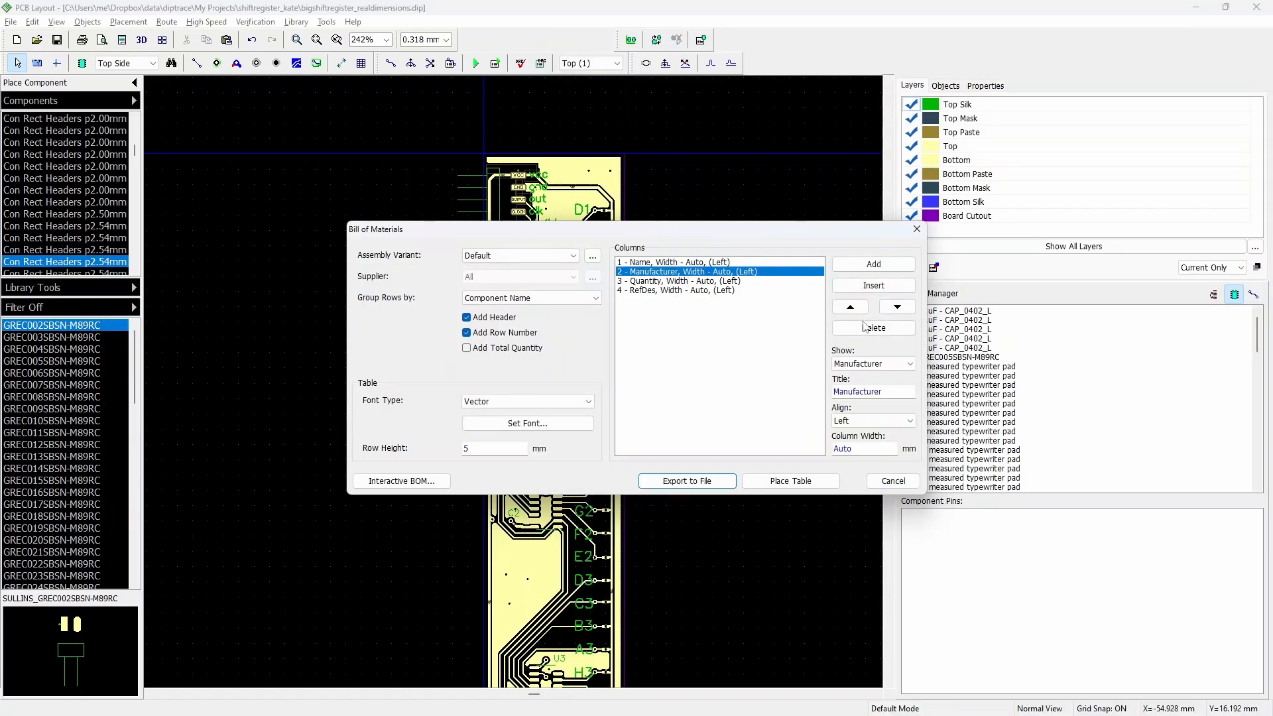
{"action": "left_click", "coordinate": [865, 326]}
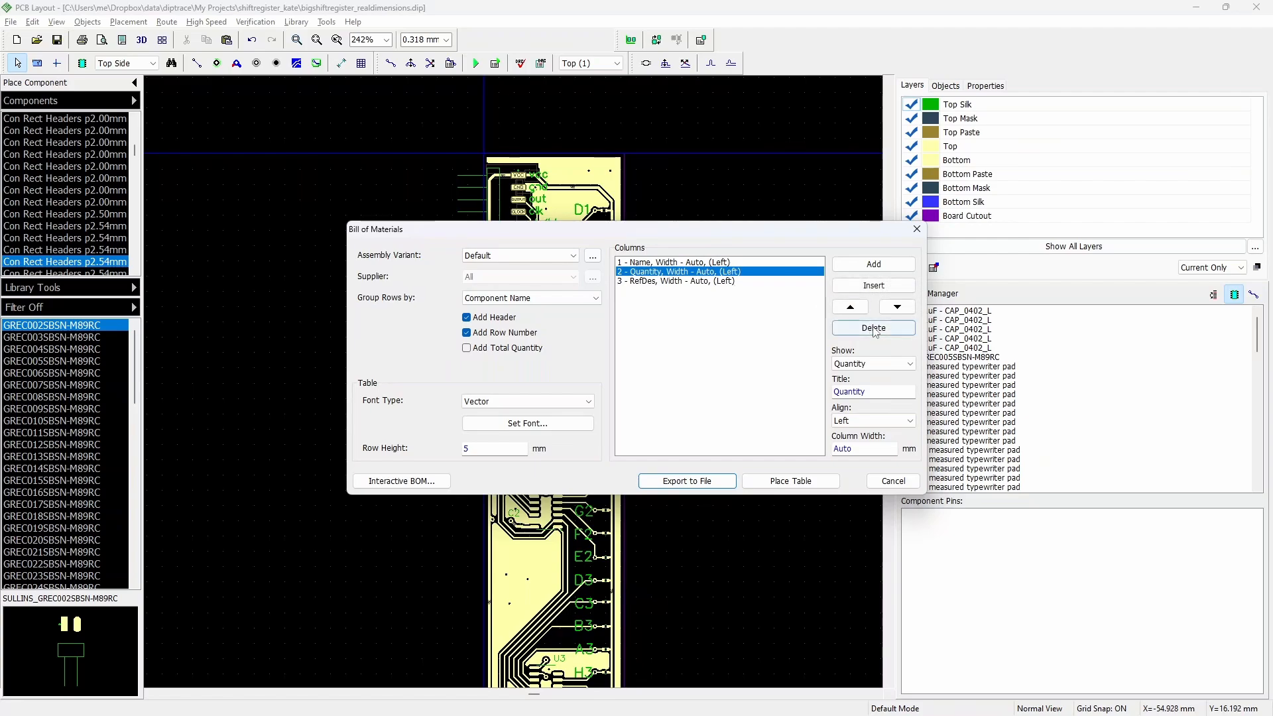
{"action": "left_click", "coordinate": [874, 329]}
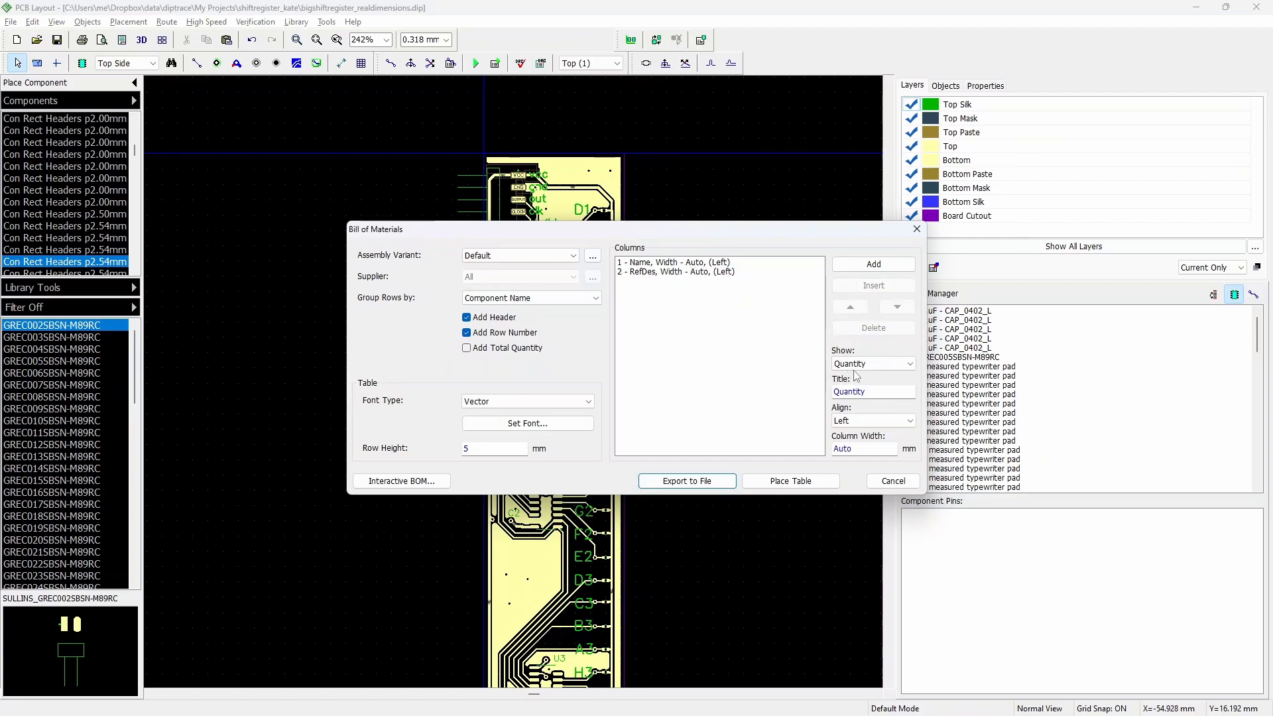
Add a Pattern column titled Footprint to the Bill of Materials, checking the header name in the sample BOM
{"action": "left_click", "coordinate": [874, 363]}
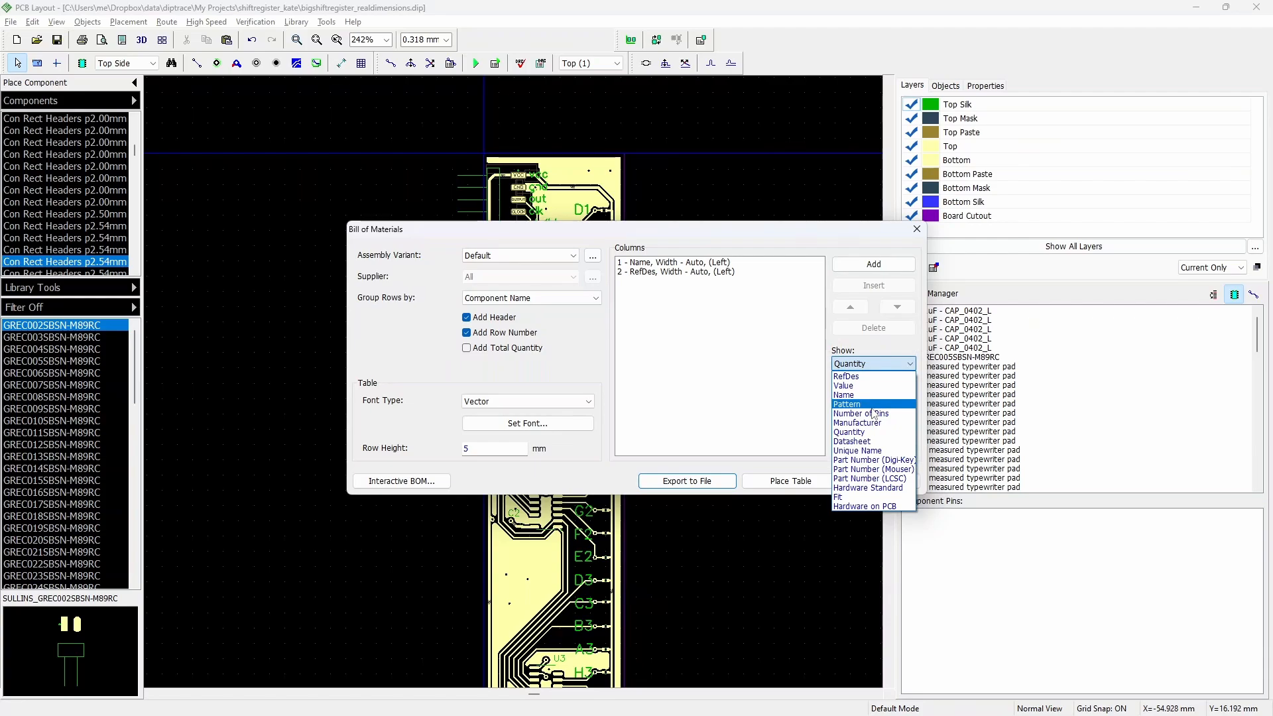
{"action": "left_click", "coordinate": [872, 406]}
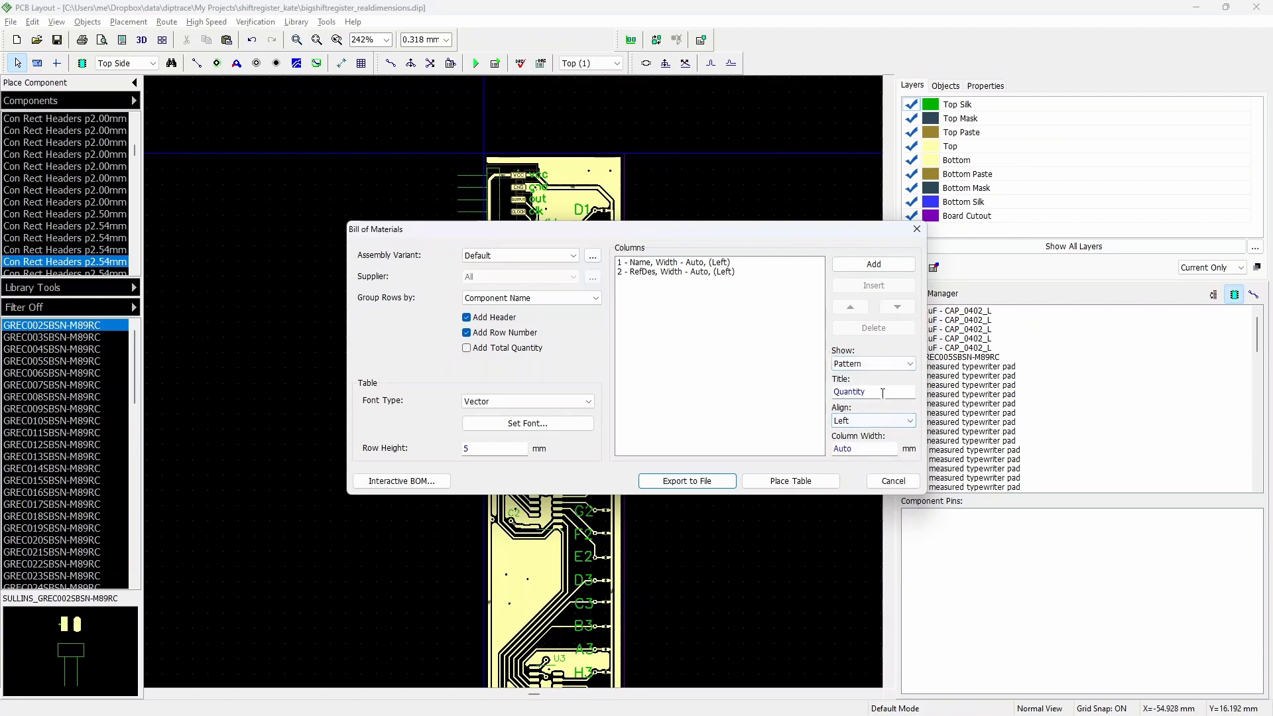
{"action": "left_click_drag", "start_coordinate": [881, 392], "coordinate": [795, 391]}
{"action": "type", "text": "P"}
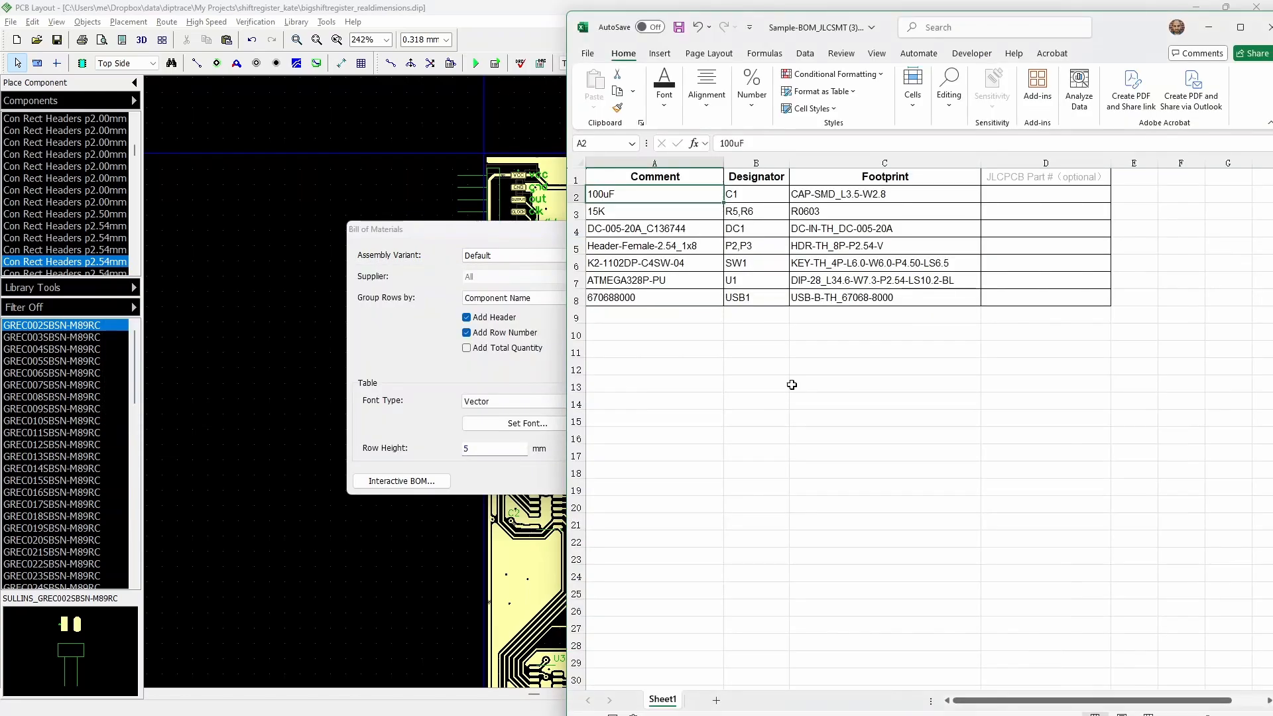
{"action": "key", "text": "BackSpace"}
{"action": "type", "text": "tprint"}
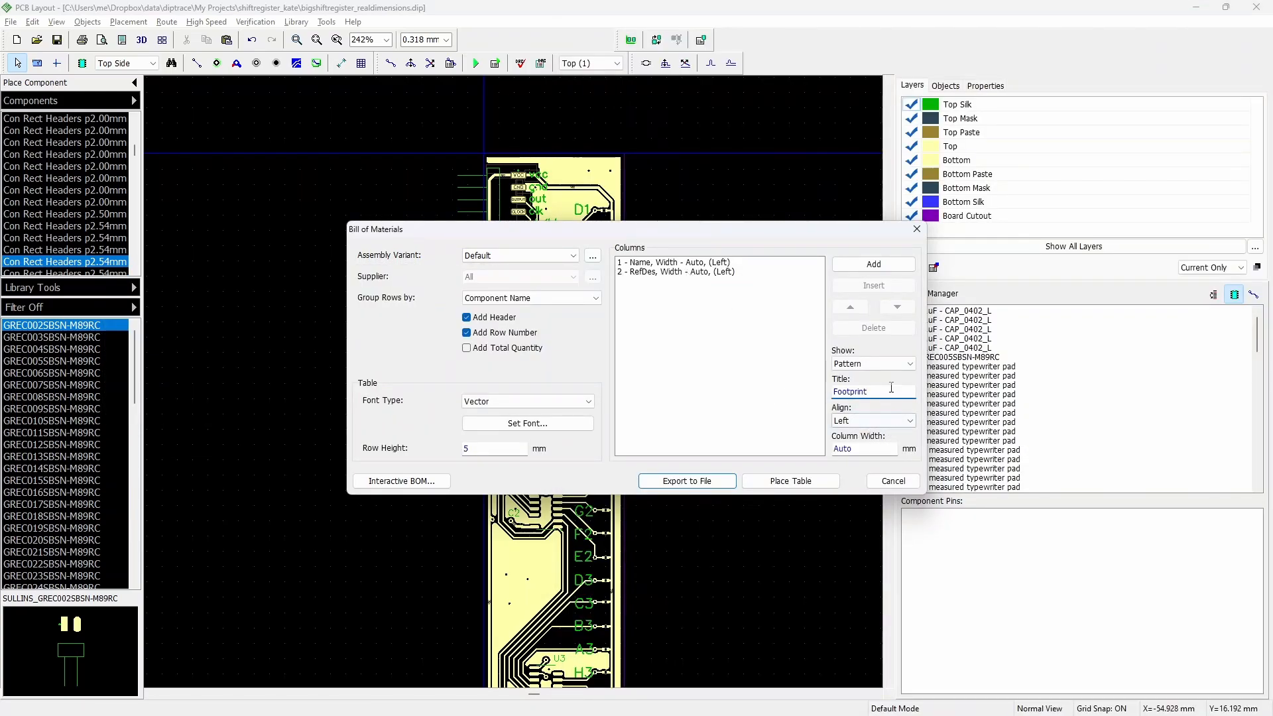
{"action": "left_click", "coordinate": [886, 265]}
Retitle the RefDes column as Designator and the Name column as Comment, matching the sample BOM's headers
{"action": "left_click", "coordinate": [670, 272]}
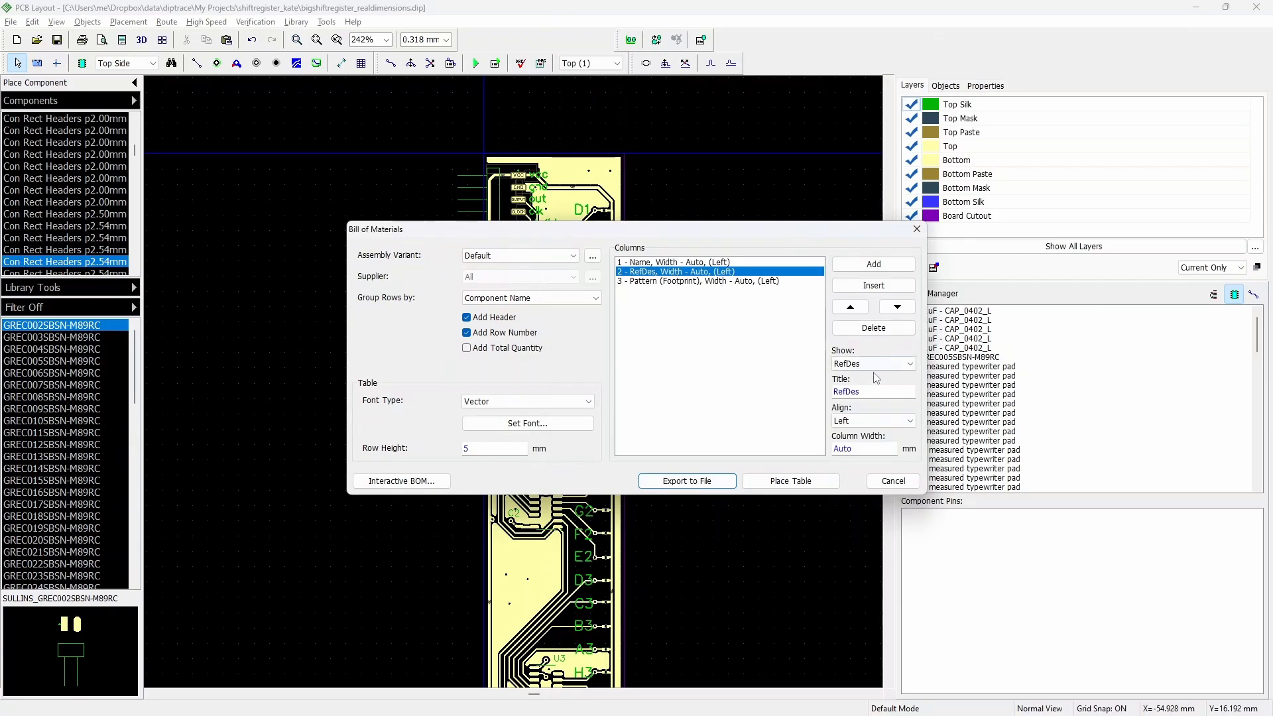
{"action": "left_click_drag", "start_coordinate": [881, 391], "coordinate": [810, 393]}
{"action": "type", "text": "Designator"}
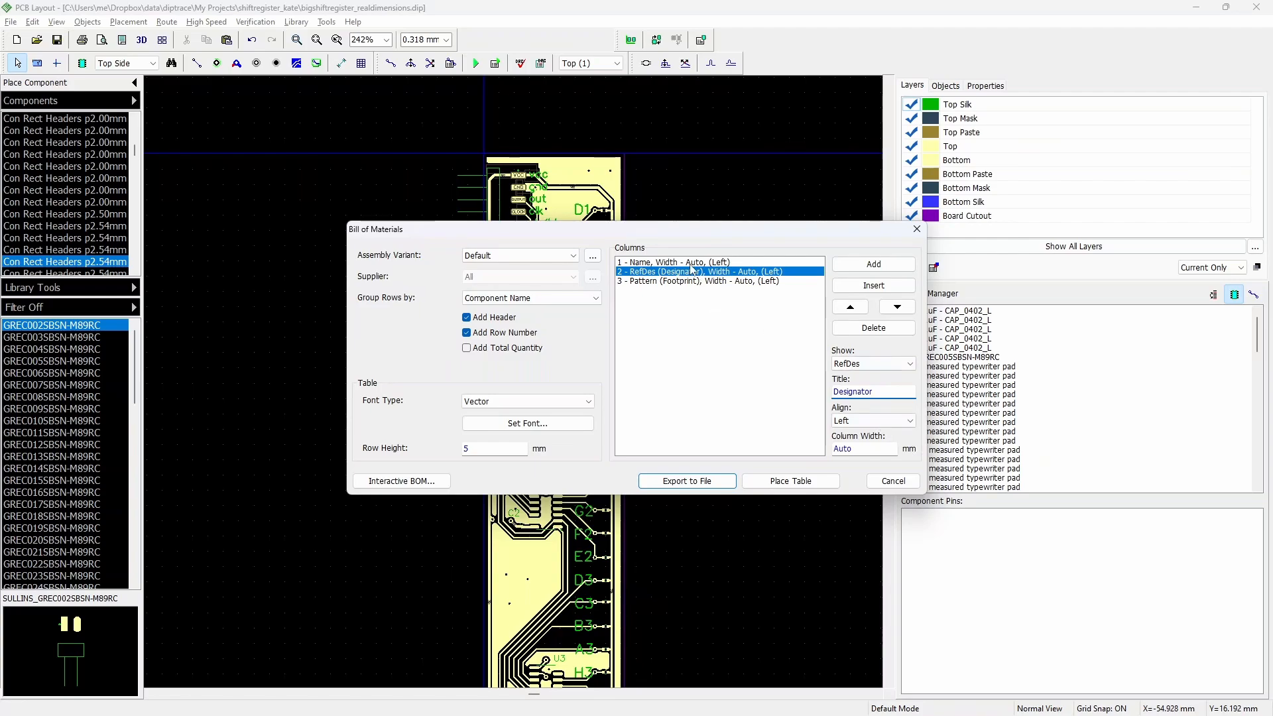
{"action": "left_click", "coordinate": [694, 263]}
{"action": "key", "text": "alt+Tab"}
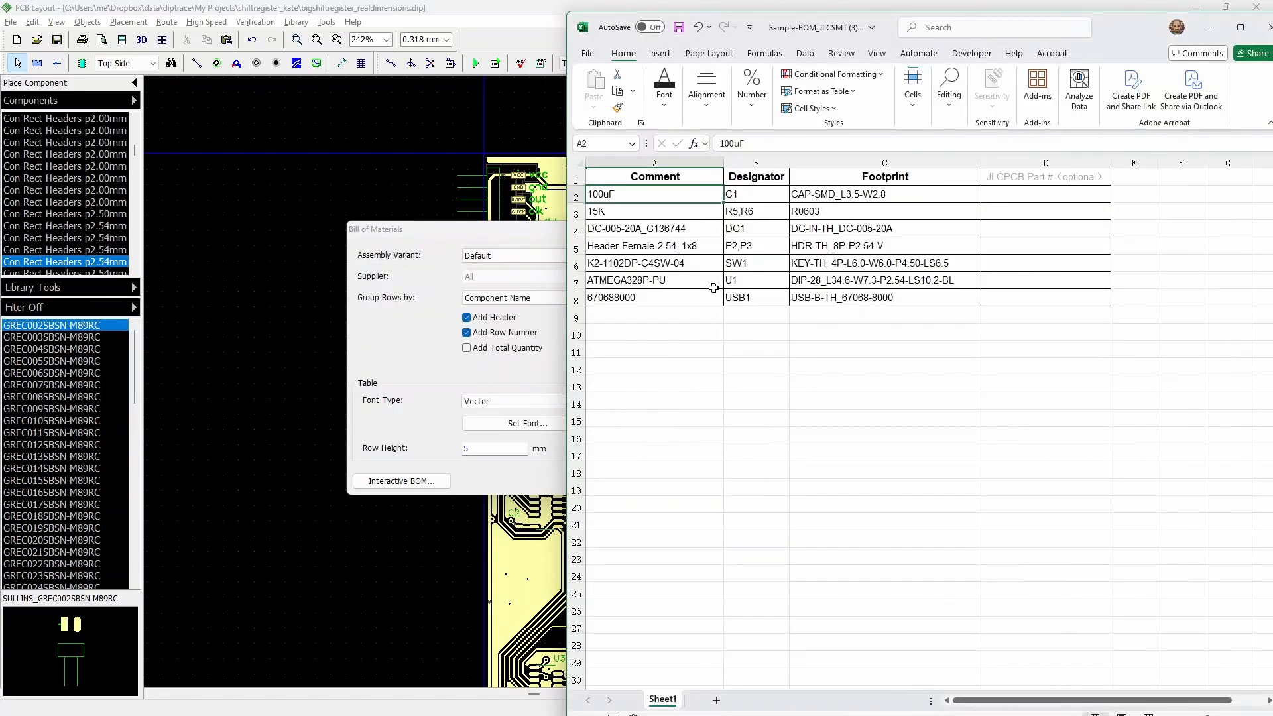
{"action": "key", "text": "alt+Tab"}
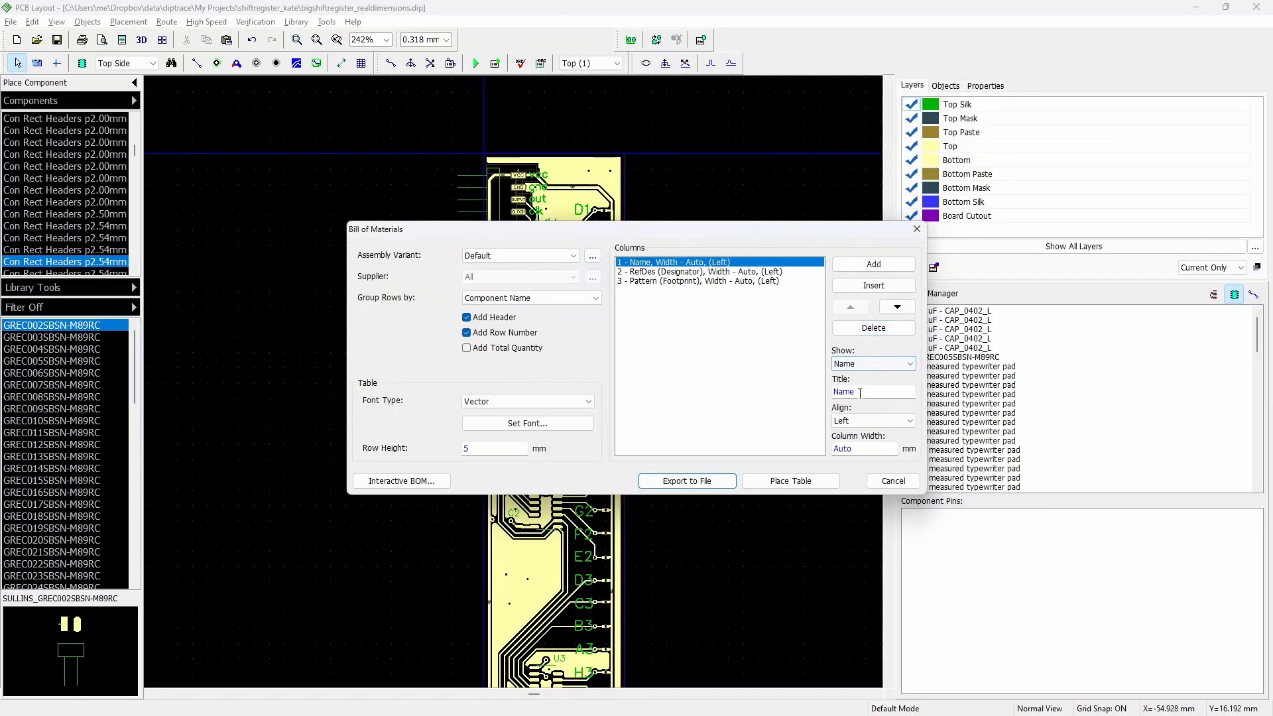
{"action": "double_click", "coordinate": [862, 392]}
{"action": "type", "text": "Comment"}
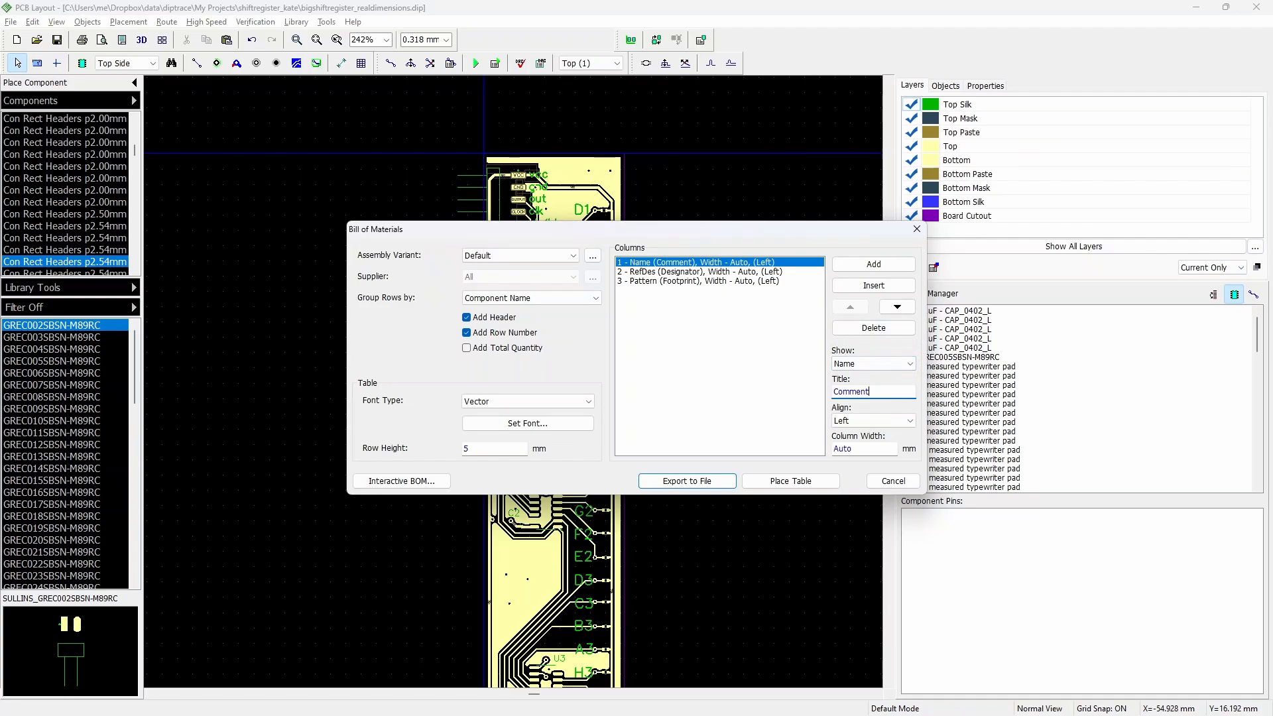
Export the Bill of Materials to bom.csv on the Desktop, replacing the existing file, and return to the sample BOM in Excel
{"action": "left_click", "coordinate": [726, 479]}
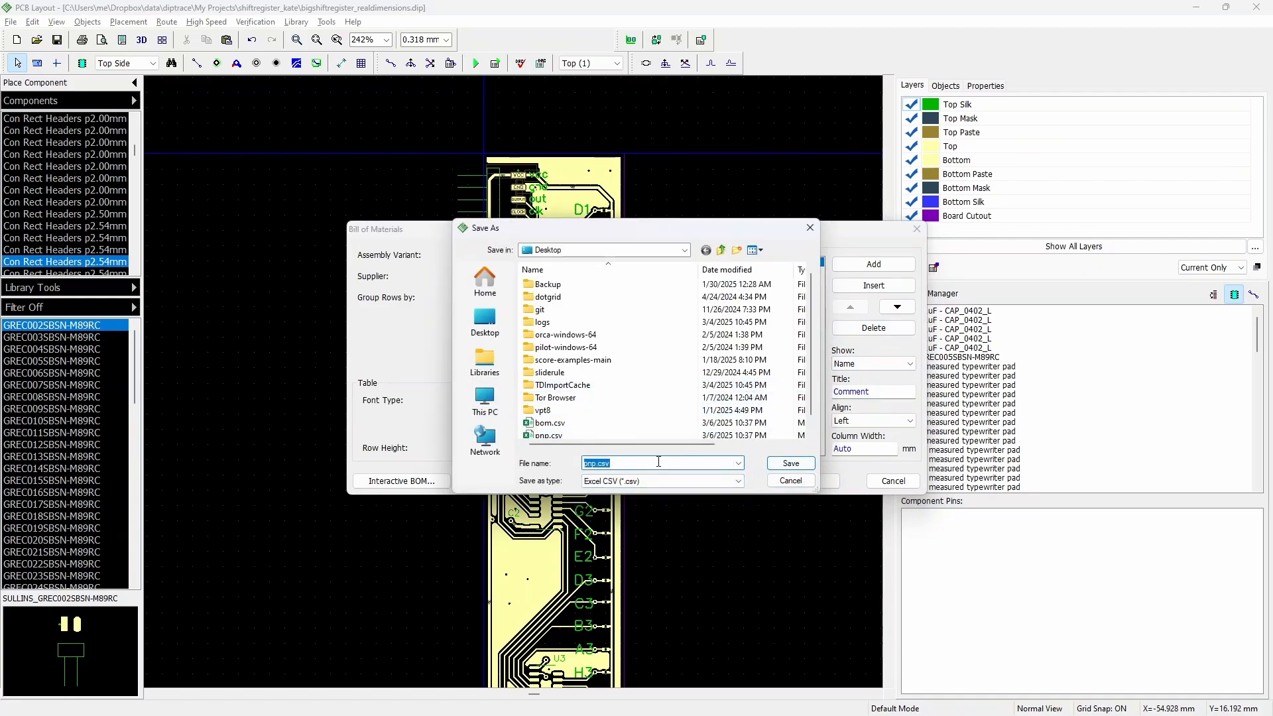
{"action": "left_click", "coordinate": [550, 423]}
{"action": "left_click", "coordinate": [790, 463]}
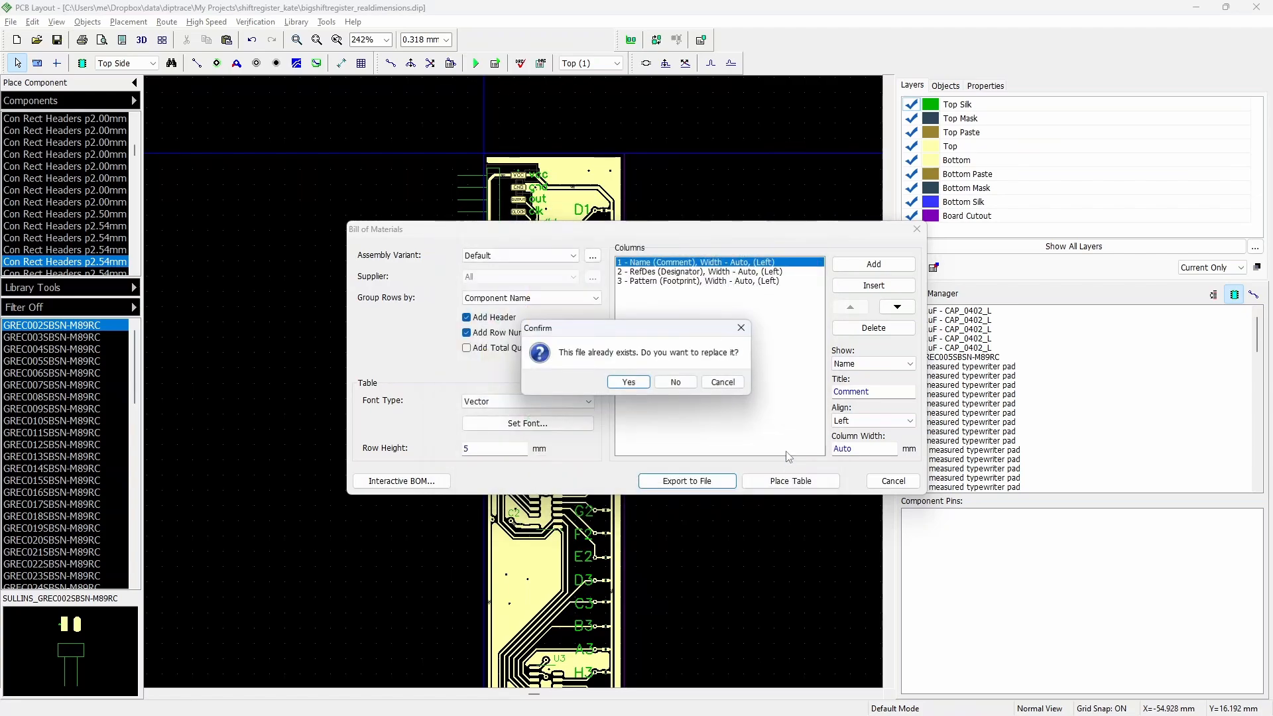
{"action": "key", "text": "Return"}
{"action": "left_click", "coordinate": [686, 393]}
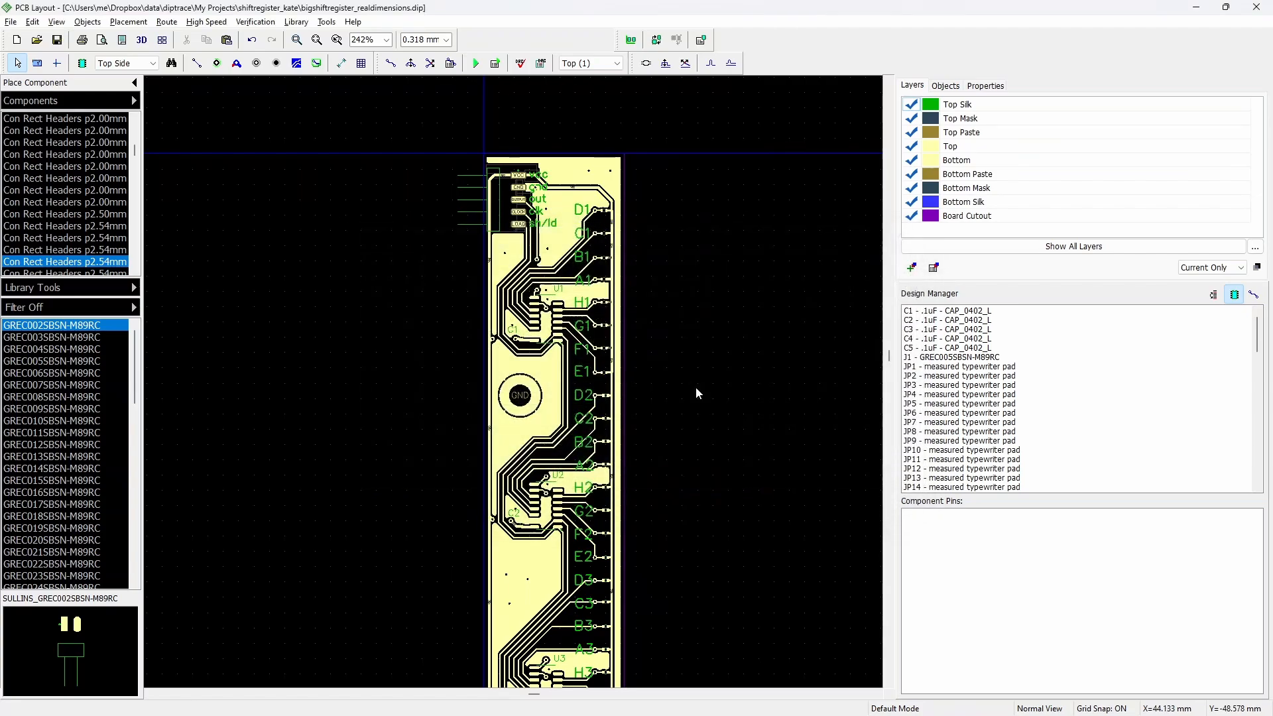
{"action": "key", "text": "alt+Tab"}
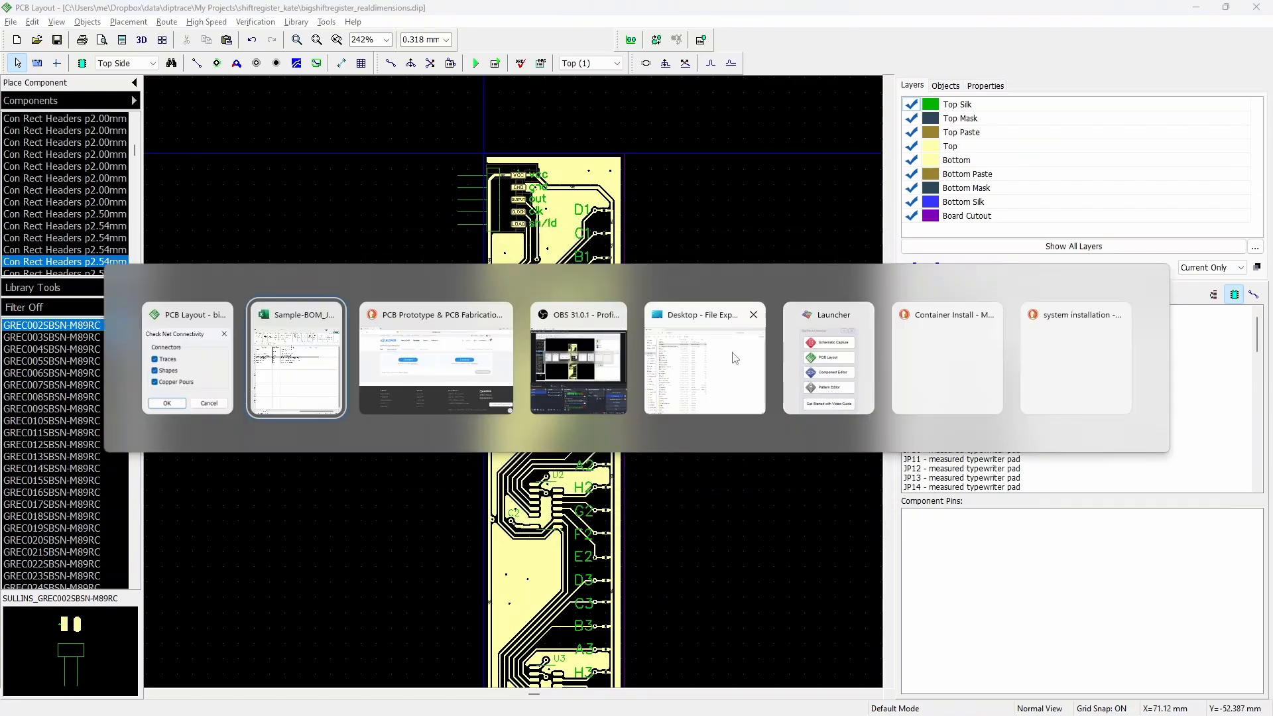
{"action": "left_click", "coordinate": [294, 388]}
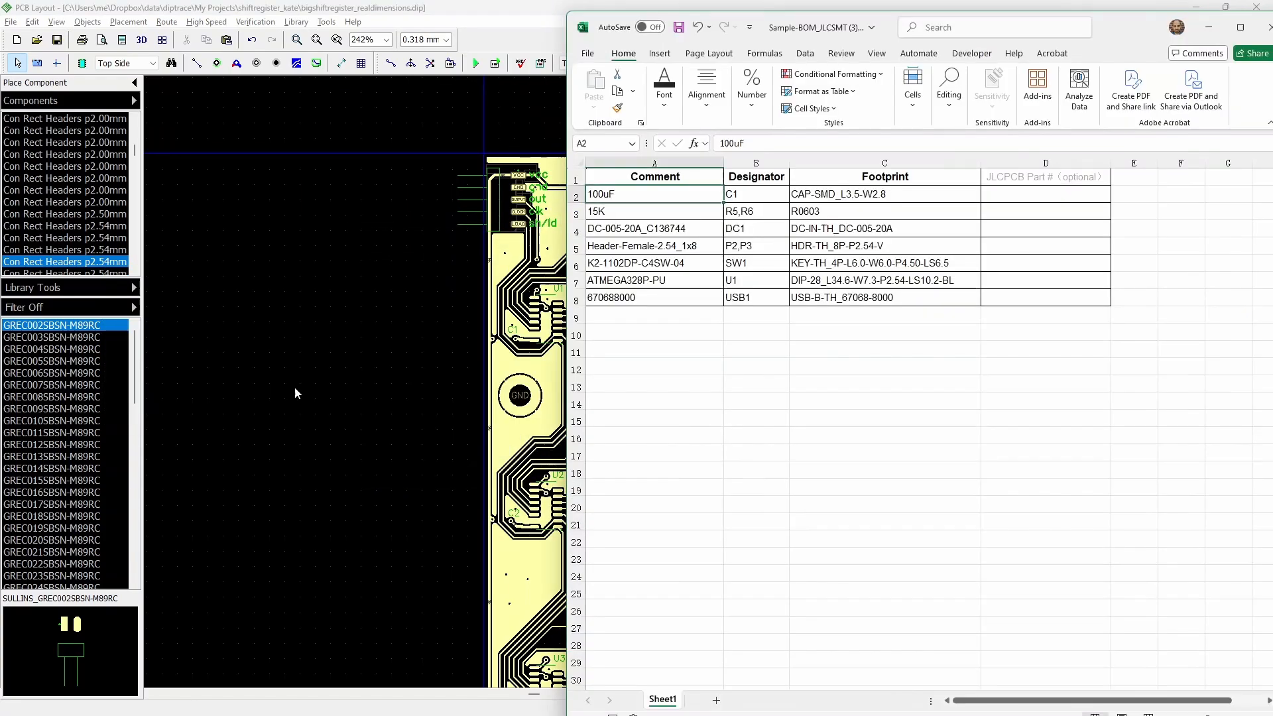
Create a blank workbook and tile it side by side with the sample BOM
{"action": "left_click", "coordinate": [587, 53]}
{"action": "left_click", "coordinate": [602, 113]}
{"action": "left_click", "coordinate": [767, 124]}
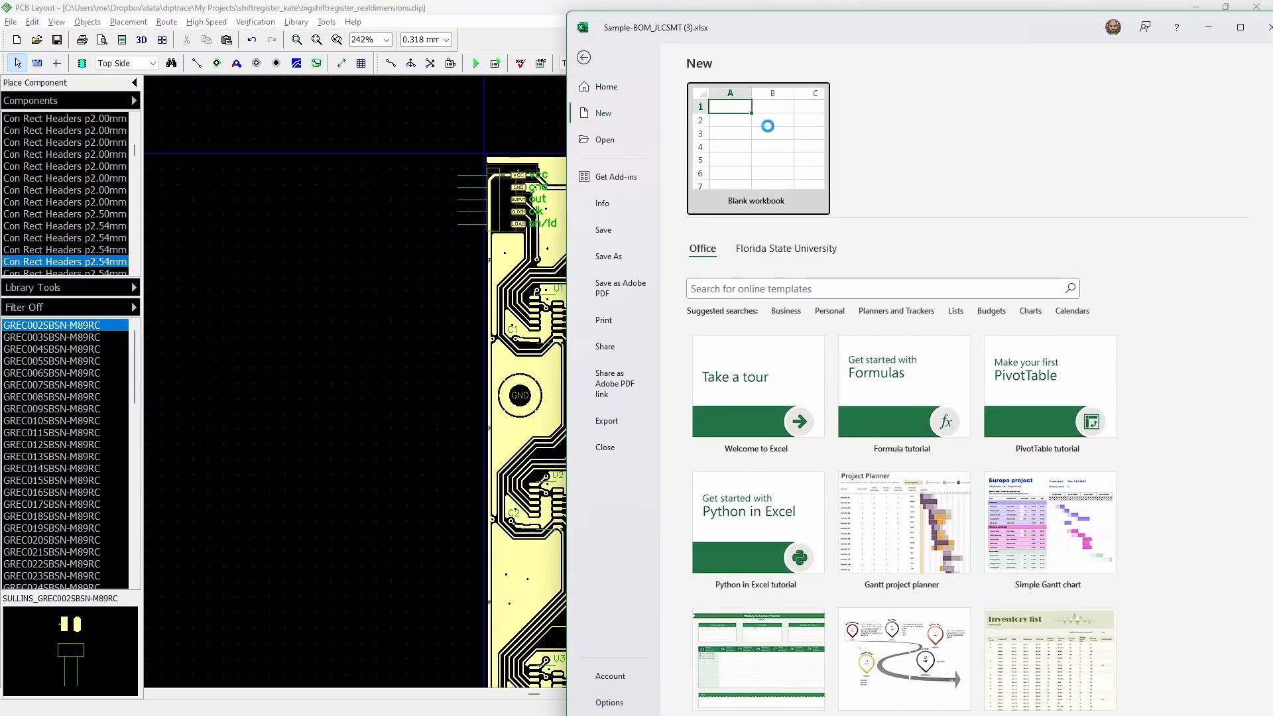
{"action": "left_click_drag", "start_coordinate": [689, 30], "coordinate": [514, 53]}
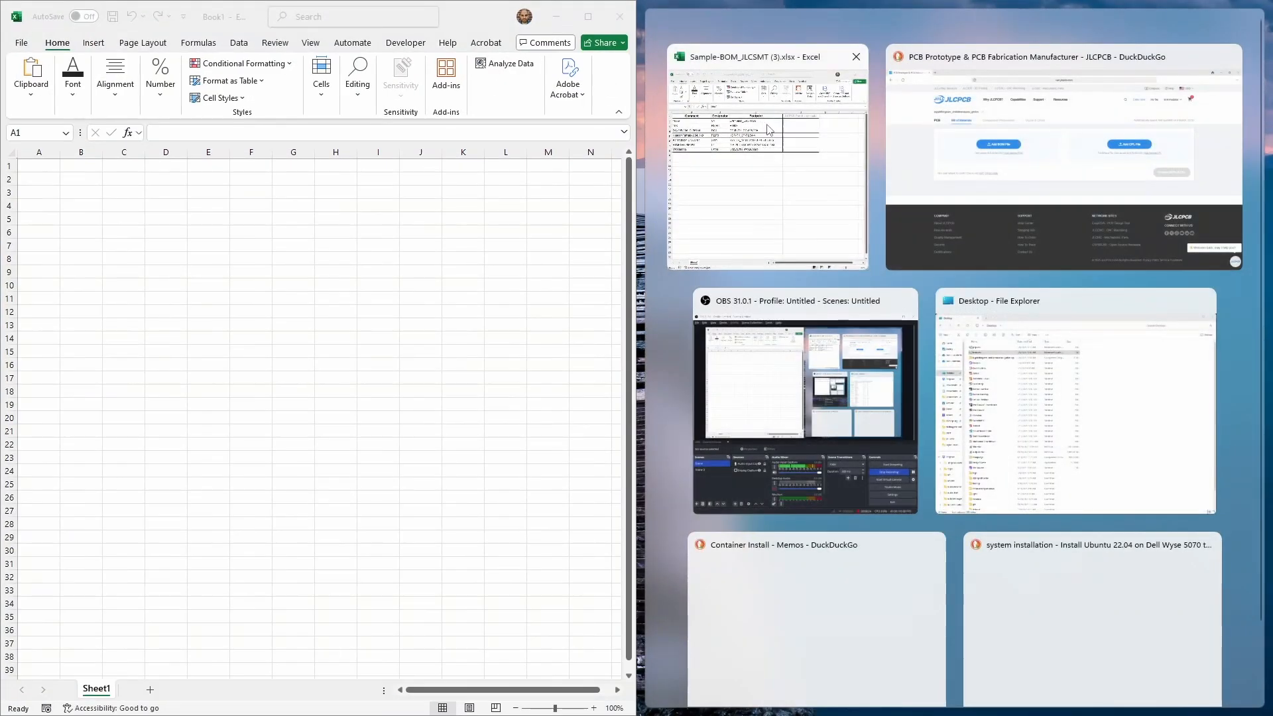
{"action": "left_click", "coordinate": [799, 208]}
Import bom.csv from the Desktop into the blank workbook as text/CSV data and close the queries pane
{"action": "left_click", "coordinate": [23, 49]}
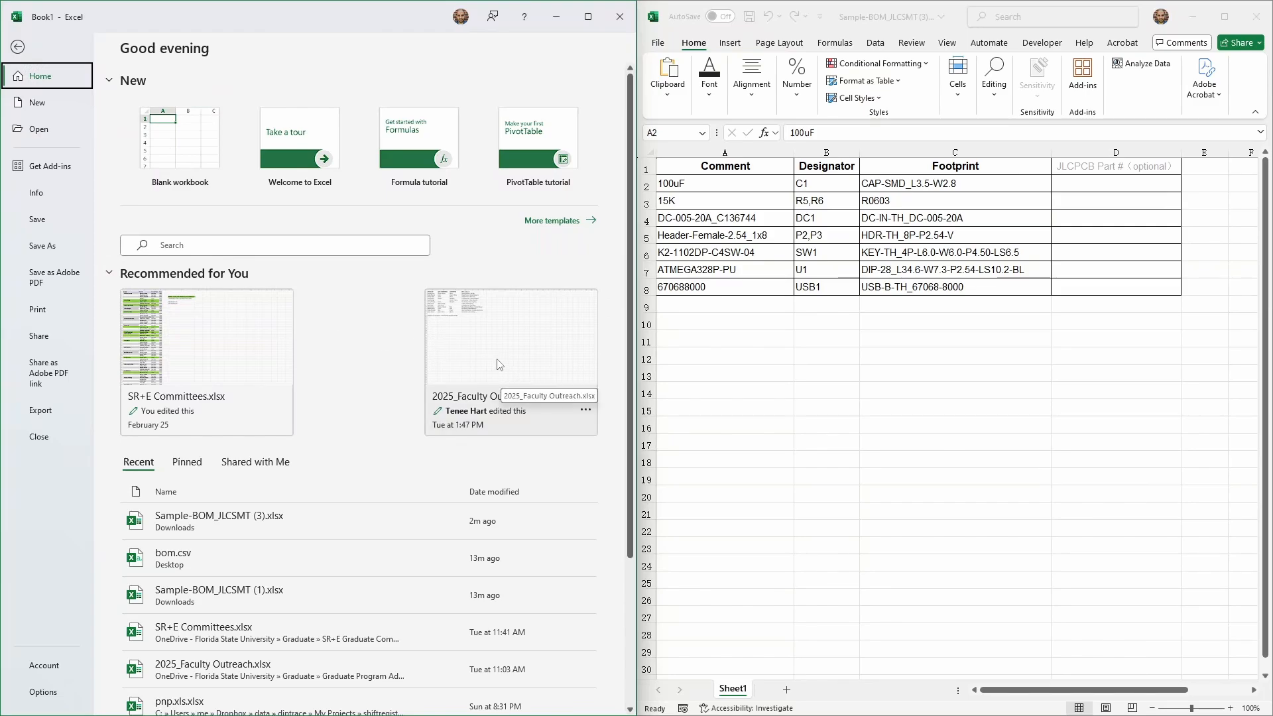
{"action": "left_click", "coordinate": [18, 47]}
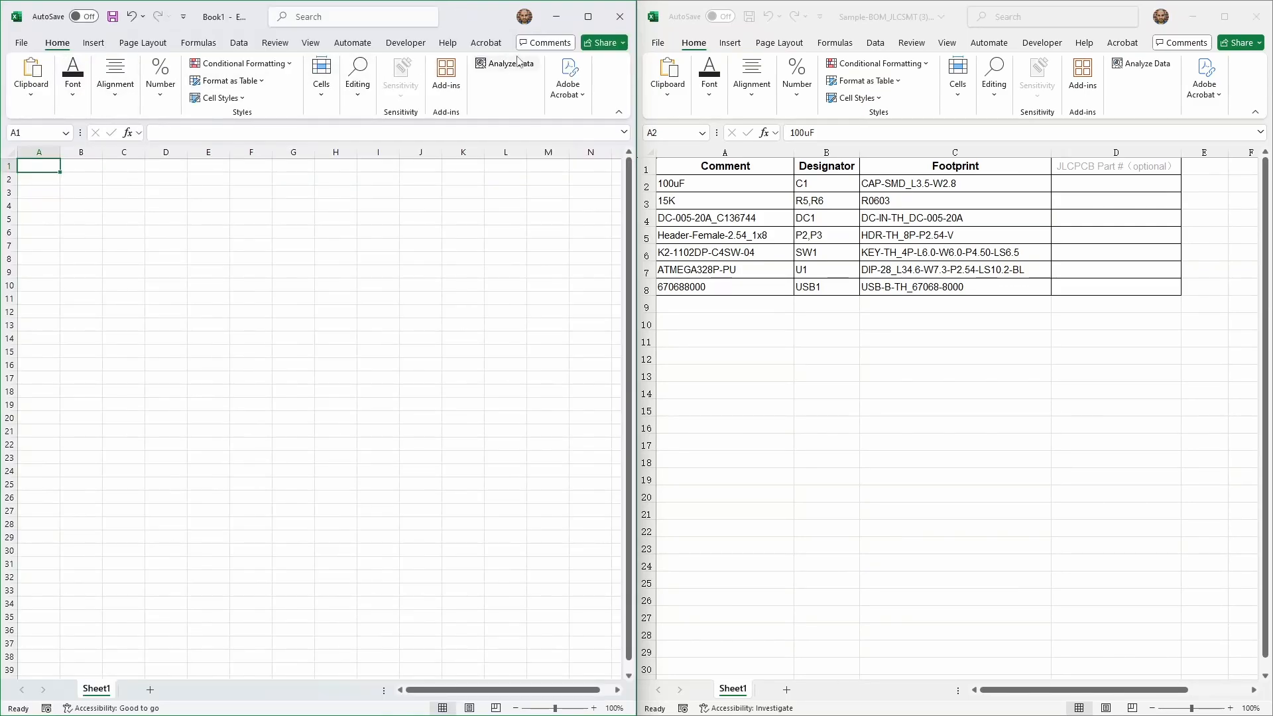
{"action": "left_click", "coordinate": [365, 17]}
{"action": "type", "text": "csv"}
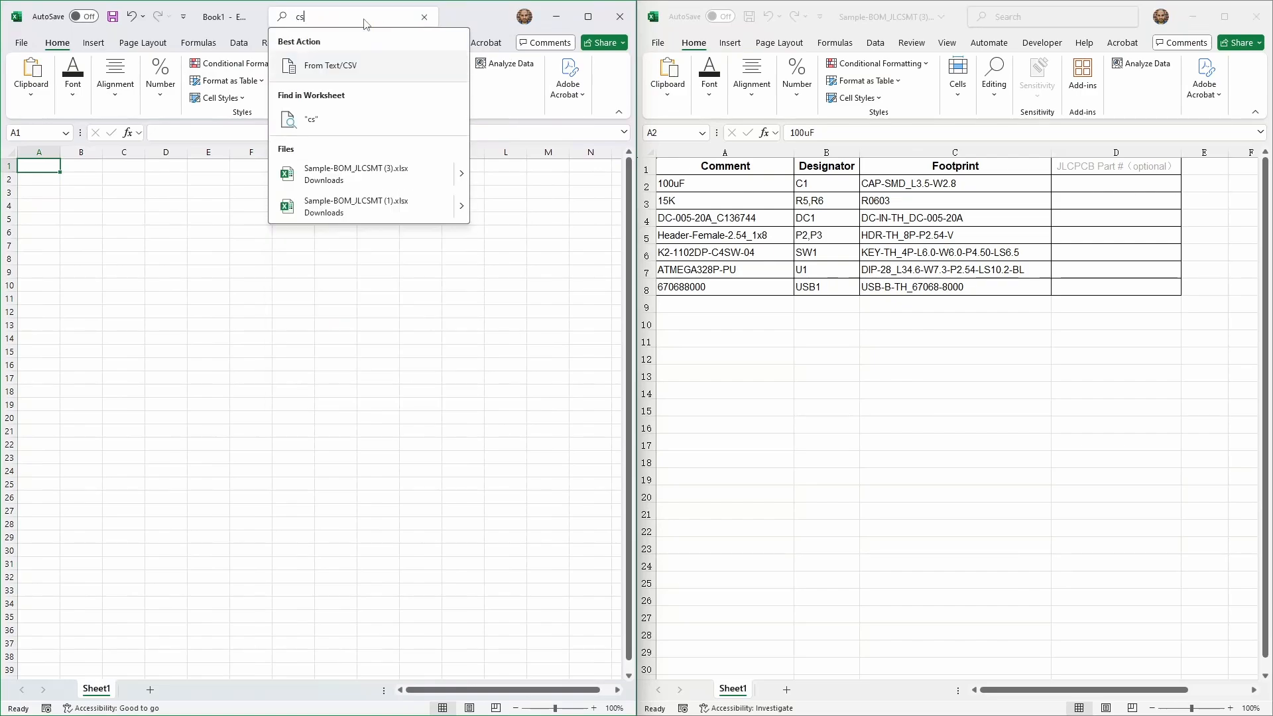
{"action": "left_click", "coordinate": [351, 66]}
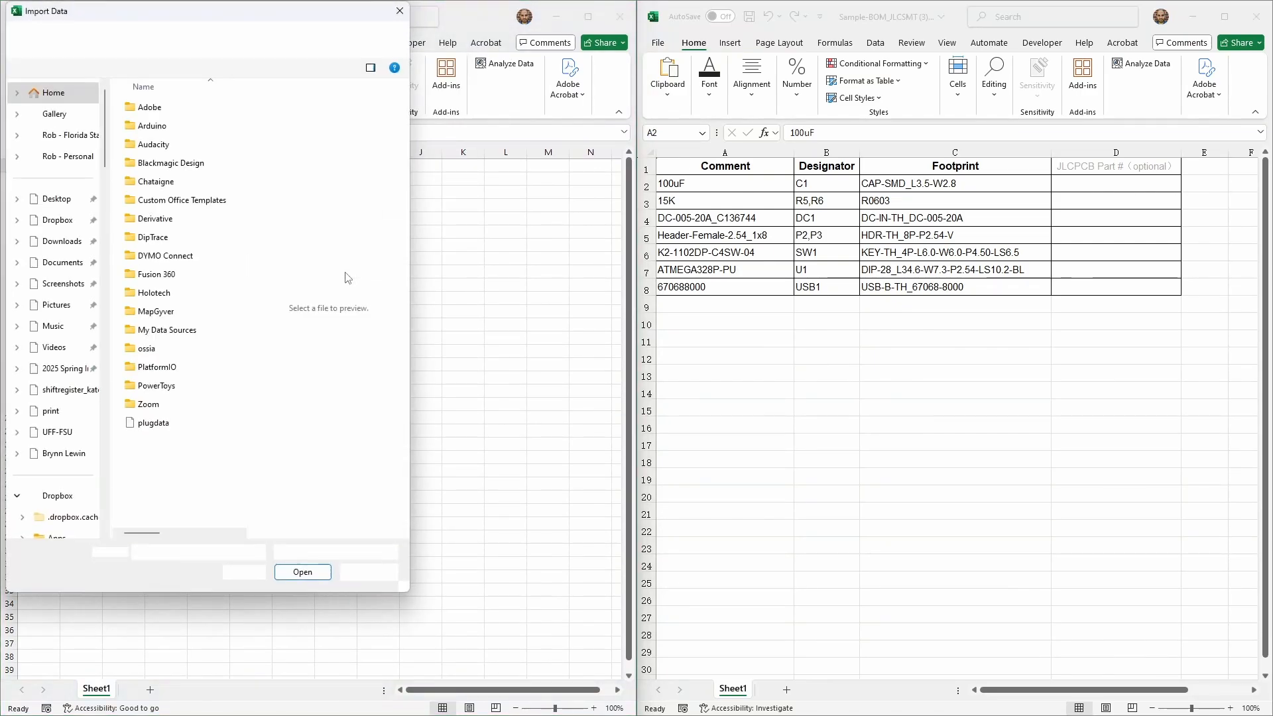
{"action": "left_click", "coordinate": [57, 198]}
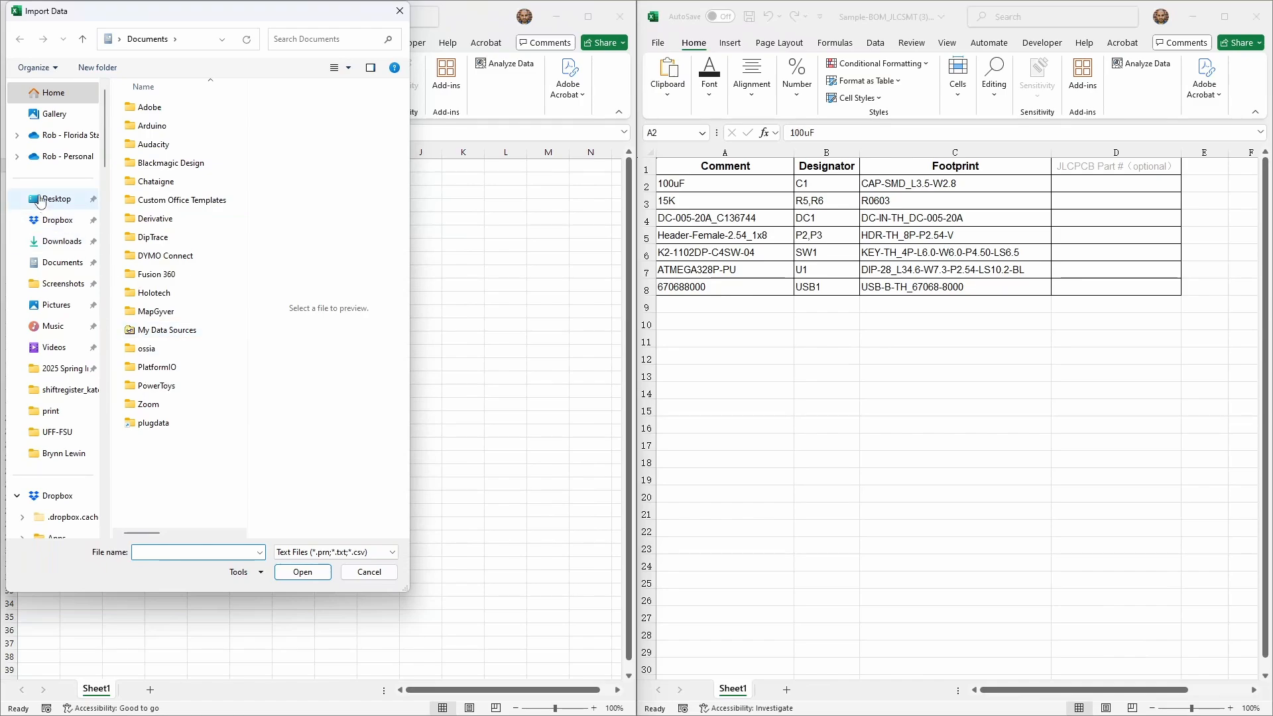
{"action": "left_click", "coordinate": [159, 108]}
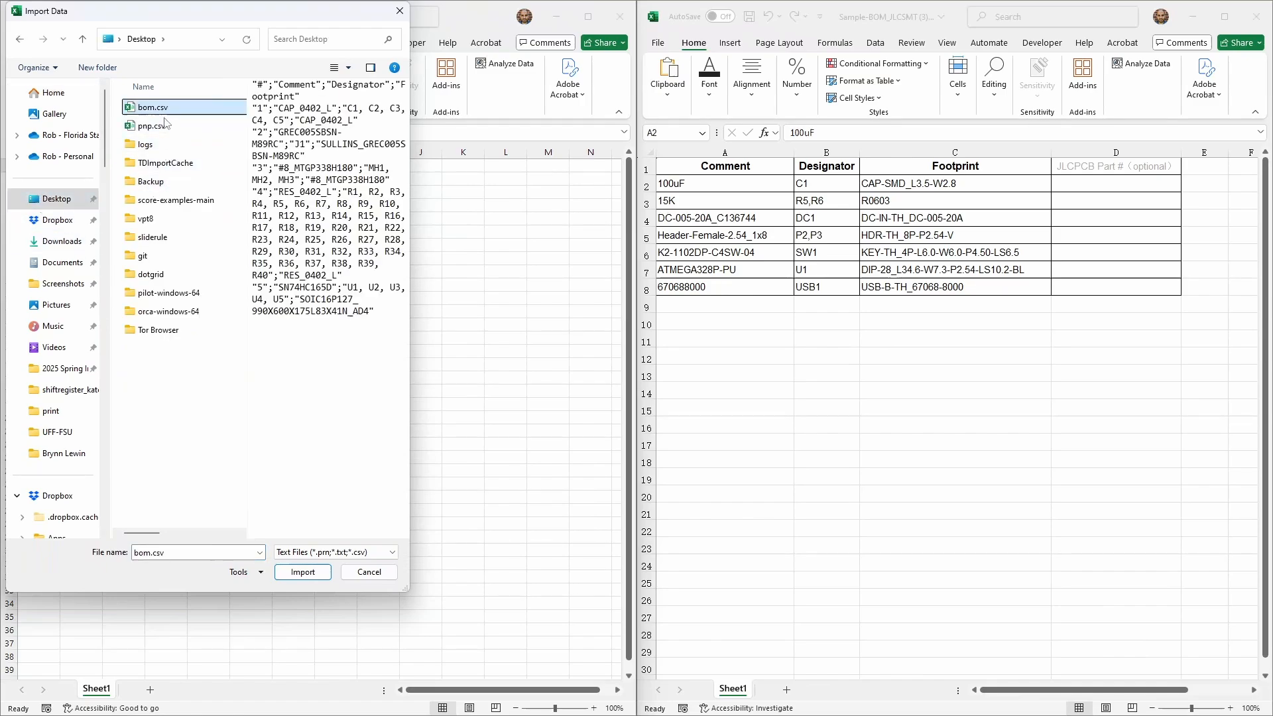
{"action": "left_click", "coordinate": [303, 572]}
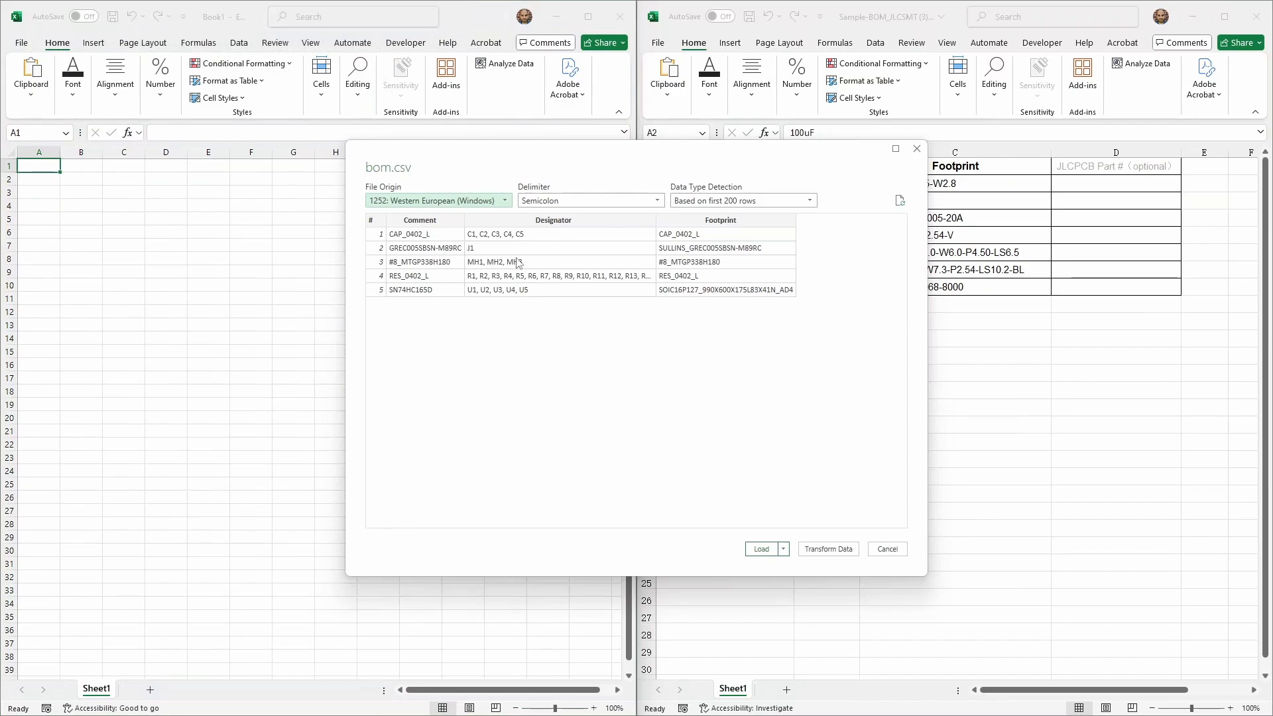
{"action": "left_click", "coordinate": [762, 549]}
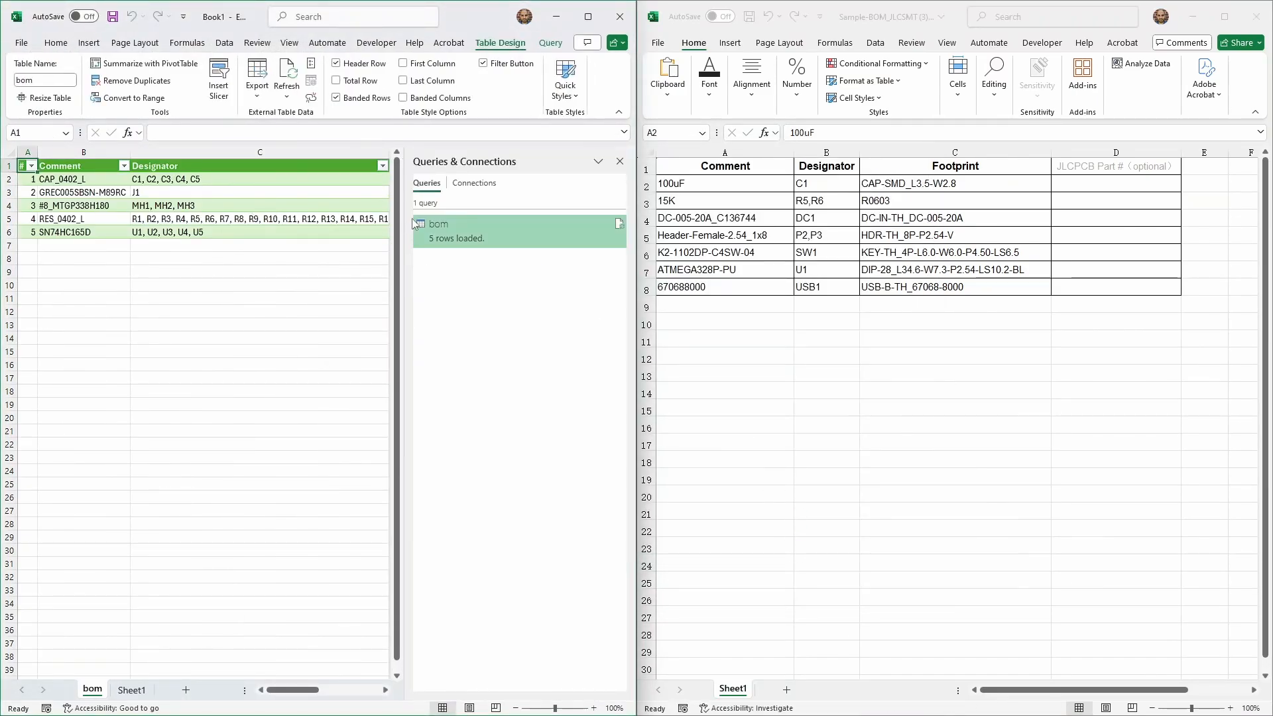
{"action": "left_click", "coordinate": [620, 162]}
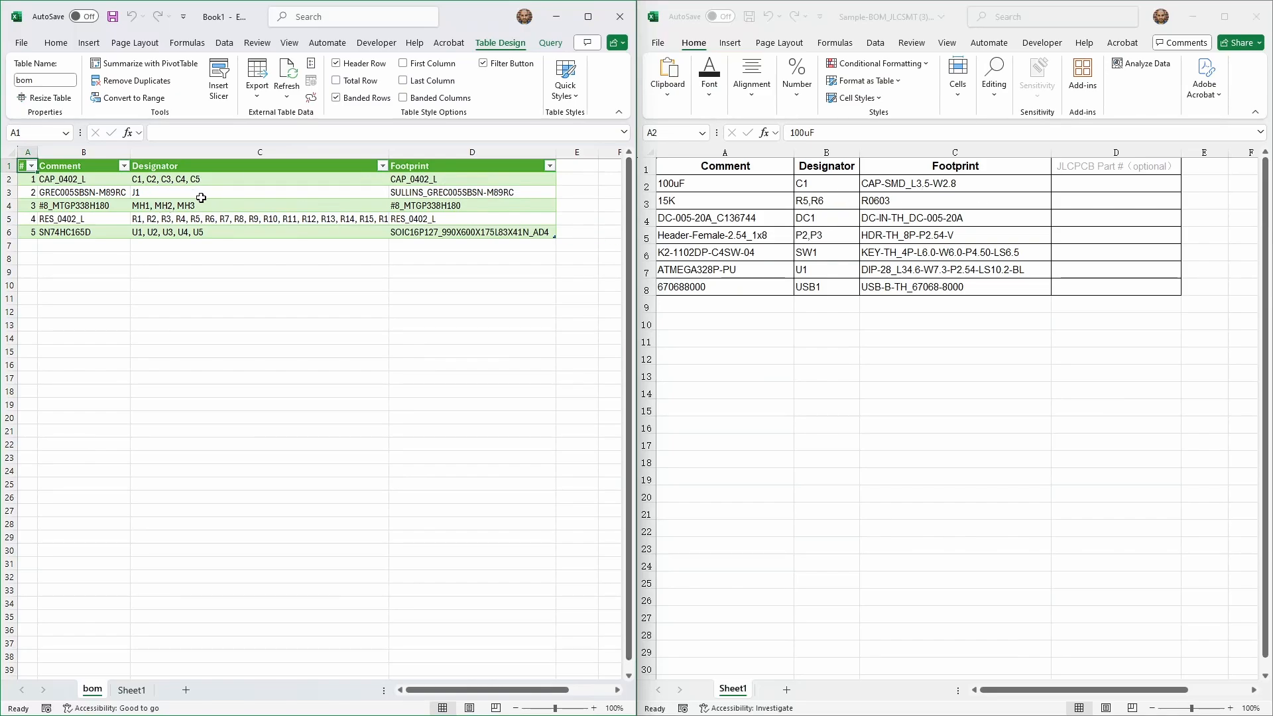
Delete the # numbering column from the imported BOM table
{"action": "left_click", "coordinate": [28, 153]}
{"action": "right_click", "coordinate": [30, 156]}
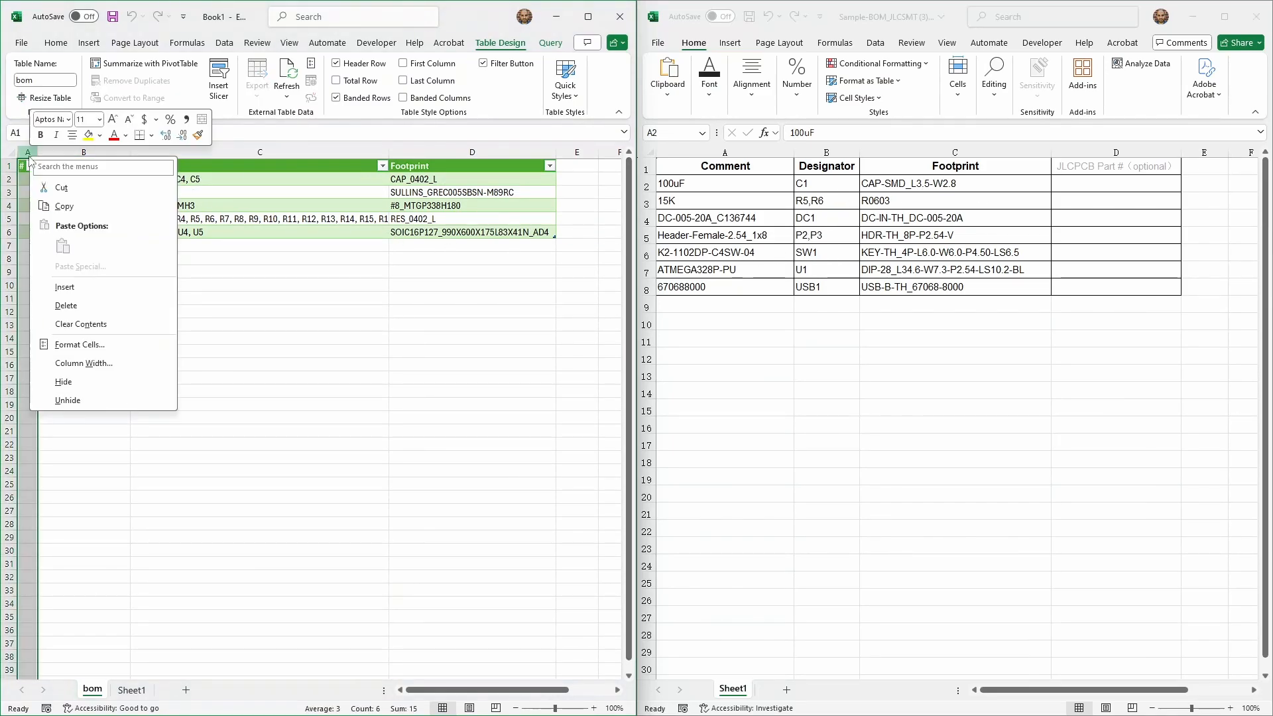
{"action": "left_click", "coordinate": [103, 307]}
Set the Comment of the C1–C5 capacitor row to 100nF
{"action": "left_click", "coordinate": [65, 195]}
{"action": "key", "text": "Up"}
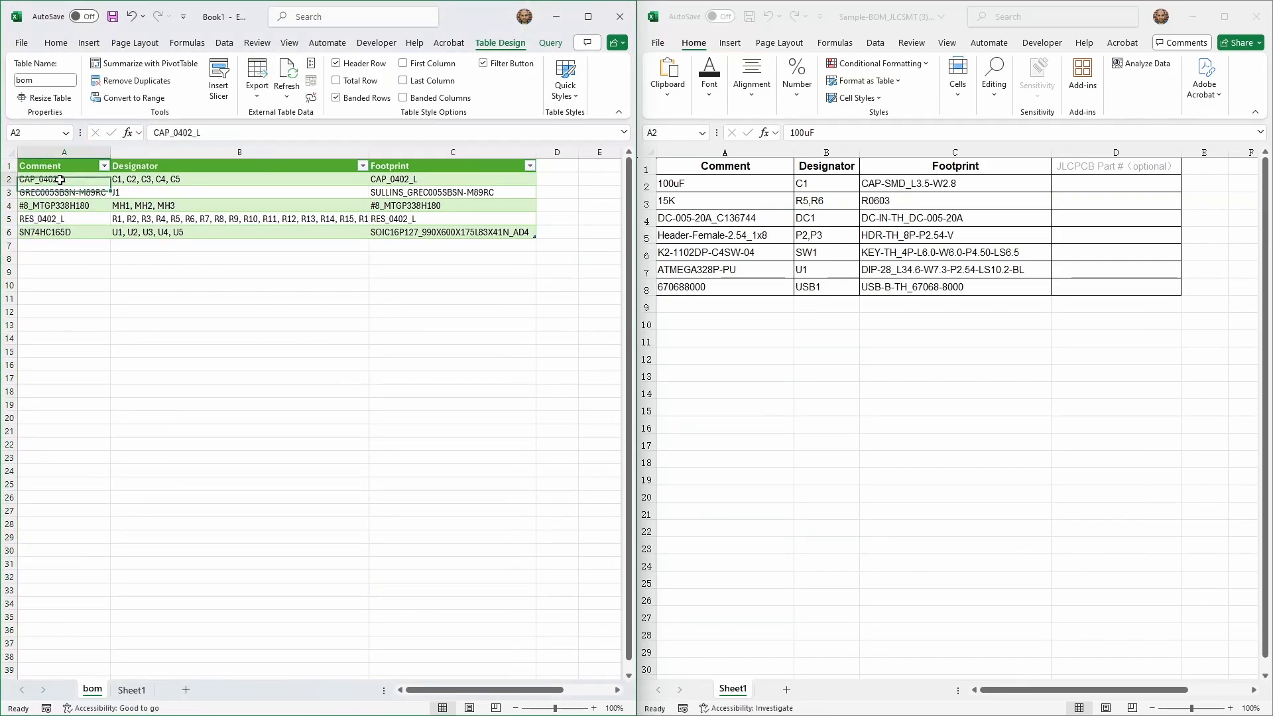
{"action": "left_click", "coordinate": [153, 182]}
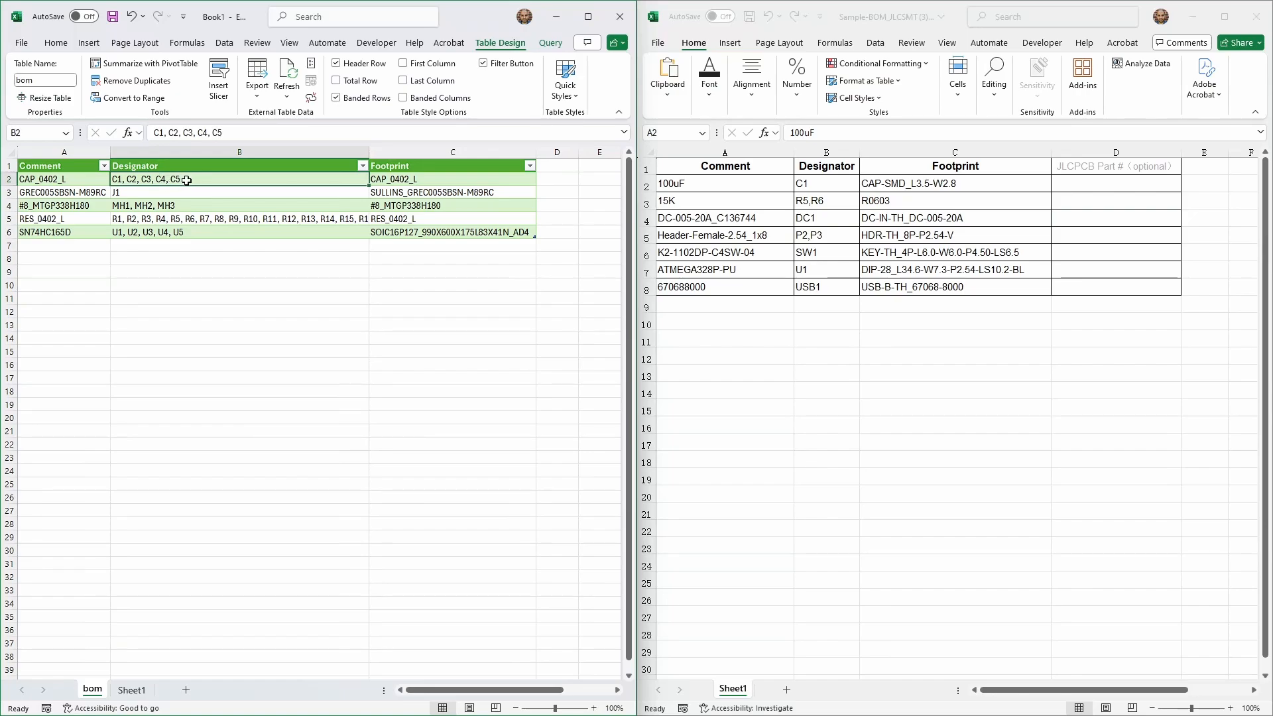
{"action": "left_click", "coordinate": [68, 181]}
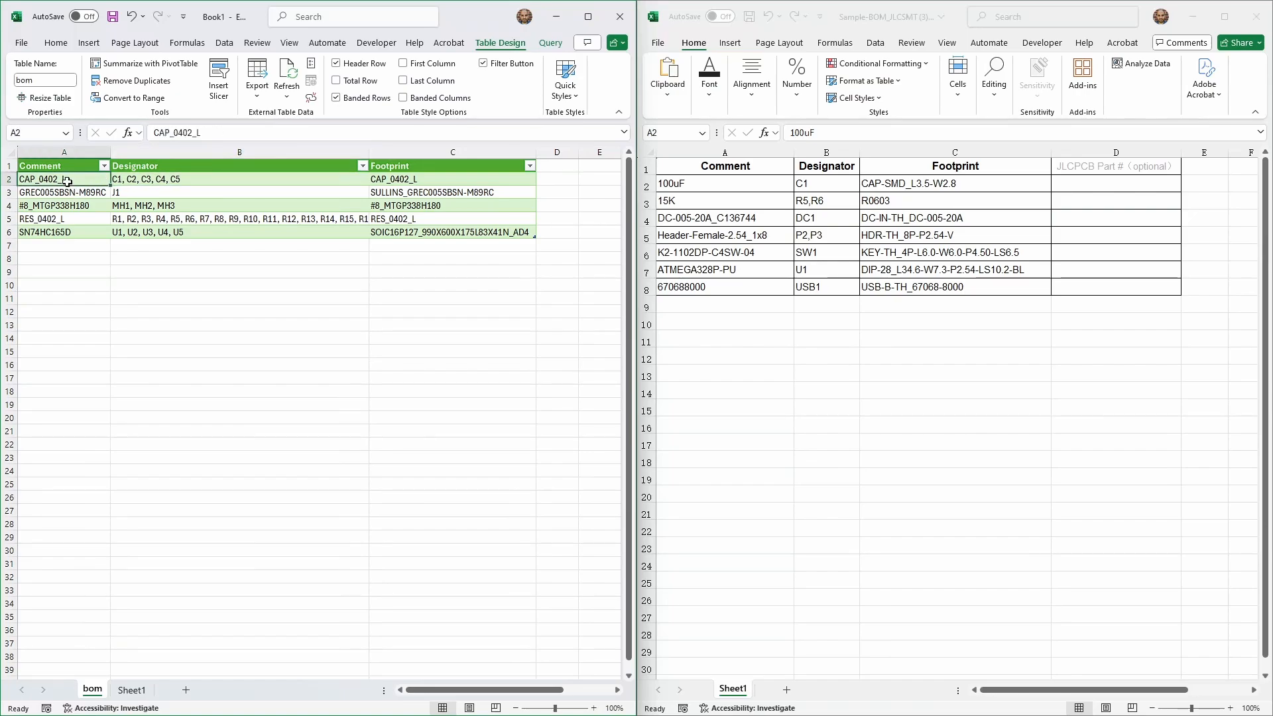
{"action": "double_click", "coordinate": [68, 179]}
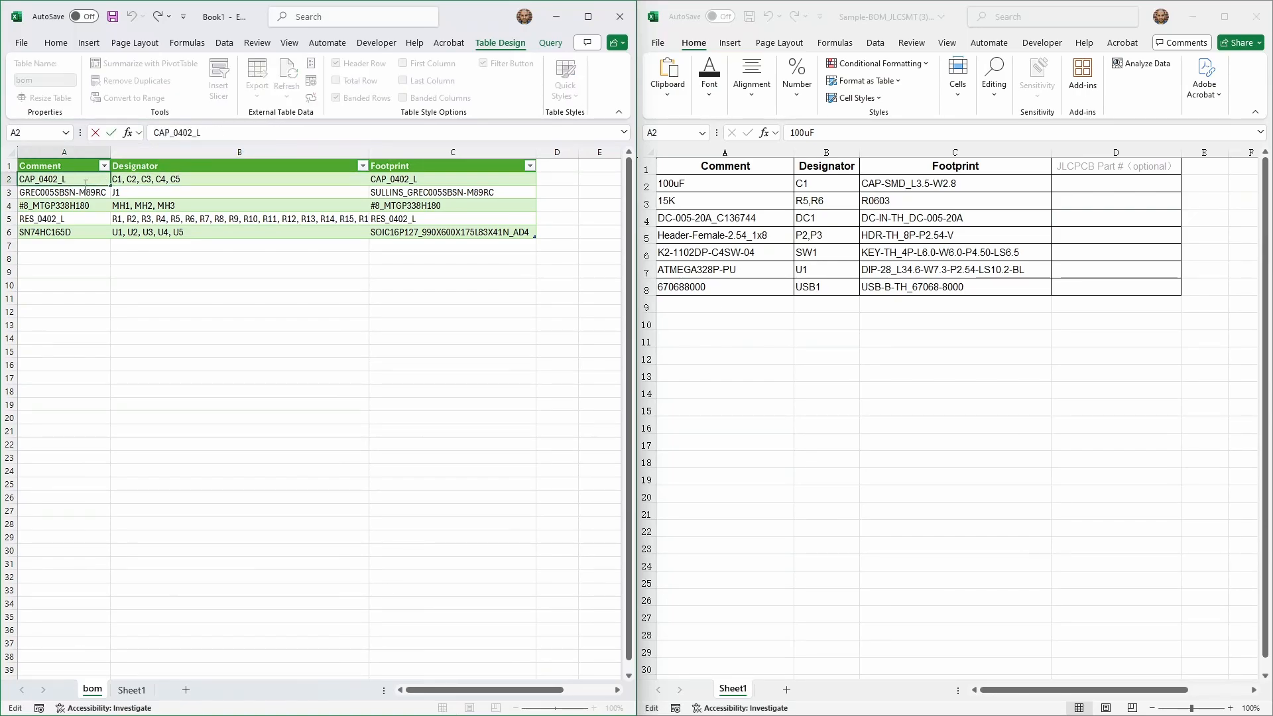
{"action": "left_click_drag", "start_coordinate": [68, 179], "coordinate": [9, 175]}
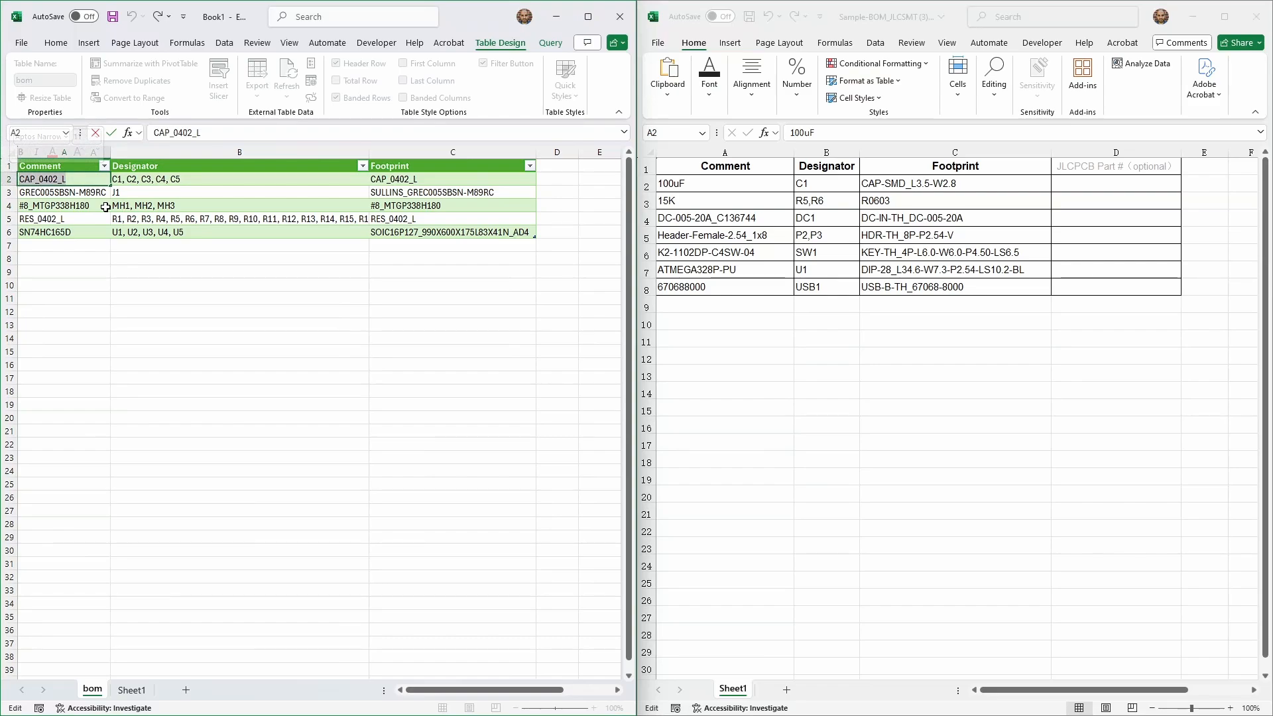
{"action": "type", "text": "1000"}
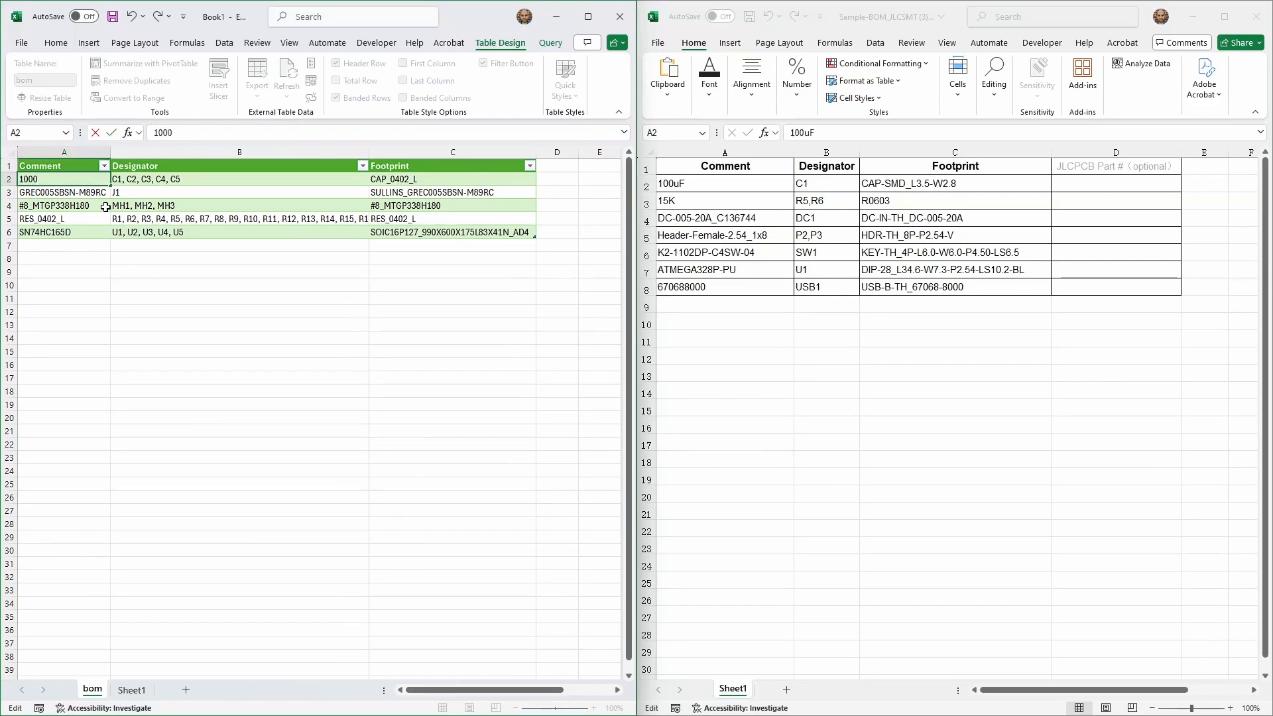
{"action": "key", "text": "BackSpace"}
{"action": "key", "text": "BackSpace"}
{"action": "type", "text": ".1u"}
{"action": "key", "text": "BackSpace"}
{"action": "key", "text": "BackSpace"}
{"action": "key", "text": "BackSpace"}
{"action": "type", "text": "100nF"}
{"action": "key", "text": "Return"}
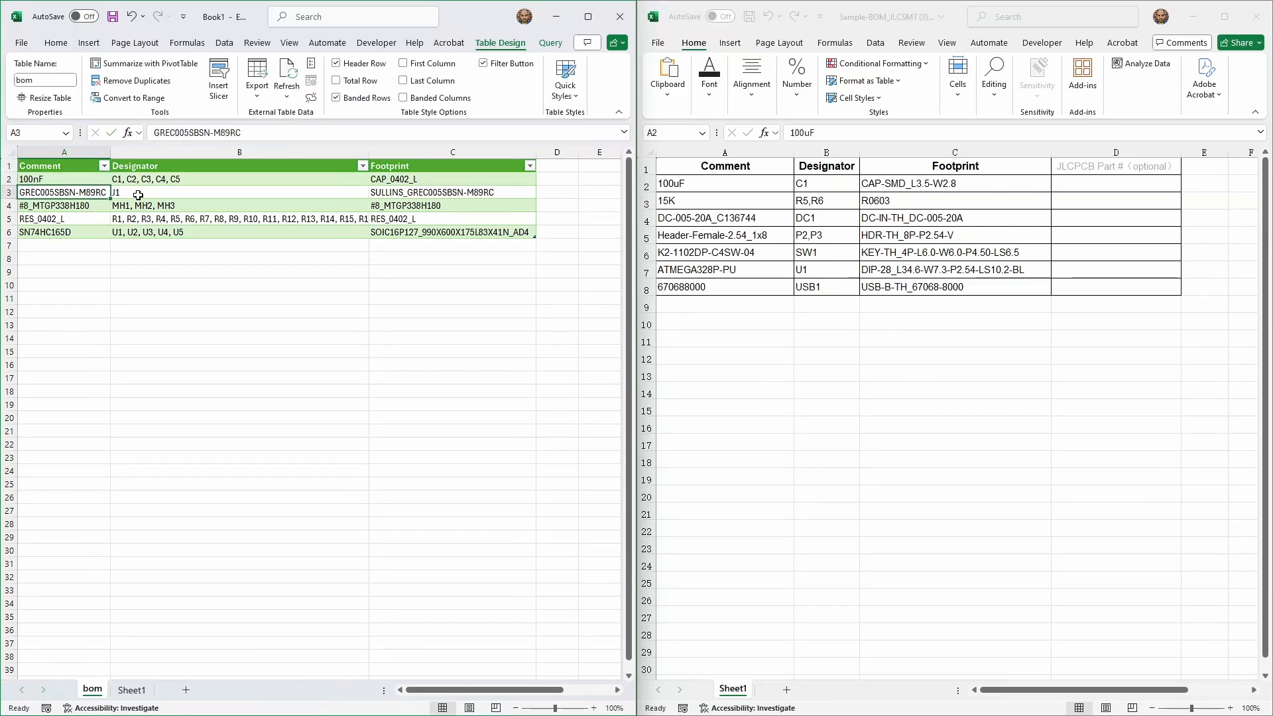
Delete the J1 connector row from the BOM table after checking the board in PCB Layout
{"action": "left_click", "coordinate": [410, 193], "text": "shift"}
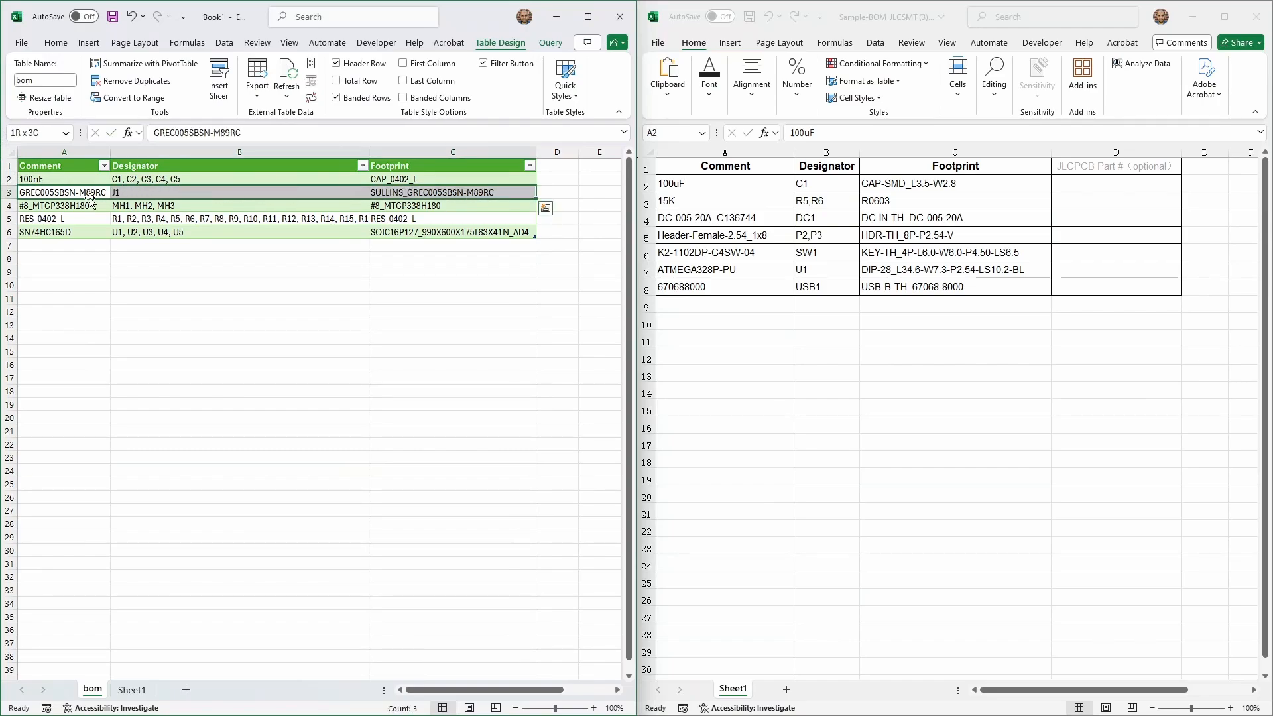
{"action": "left_click", "coordinate": [5, 193]}
{"action": "key", "text": "alt+Tab"}
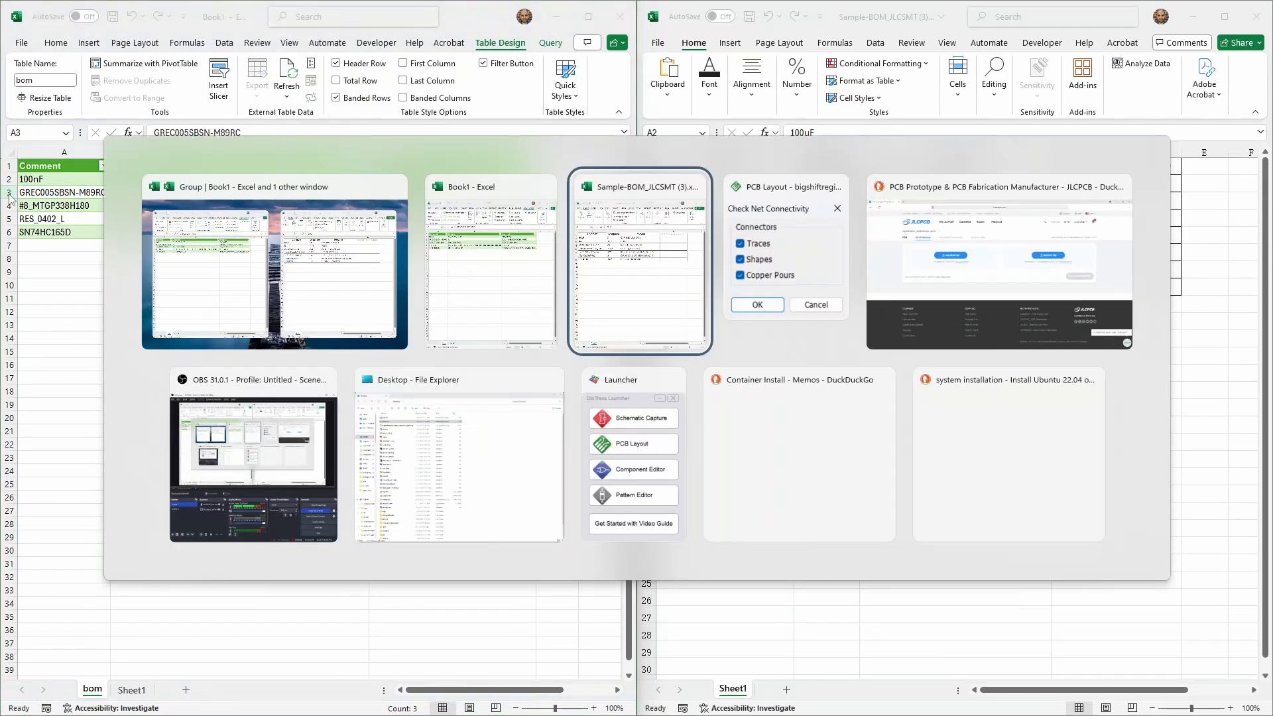
{"action": "key", "text": "Tab"}
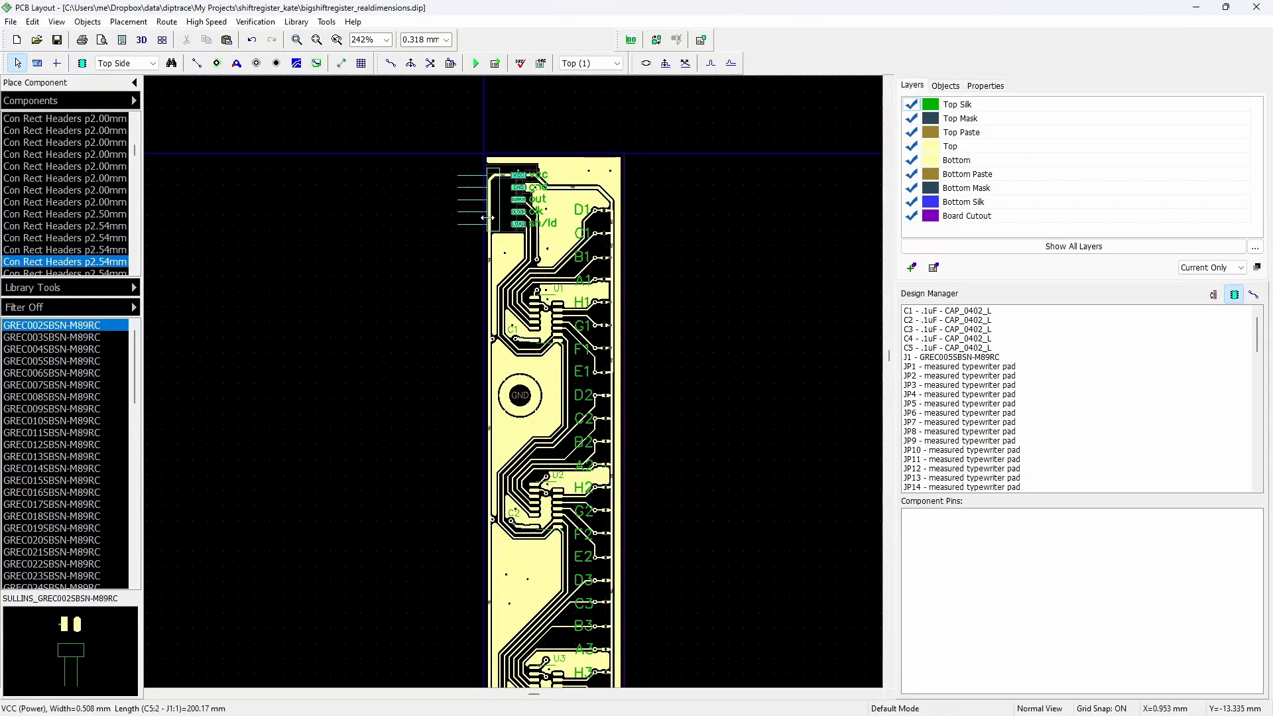
{"action": "key", "text": "alt+Tab"}
{"action": "right_click", "coordinate": [18, 193]}
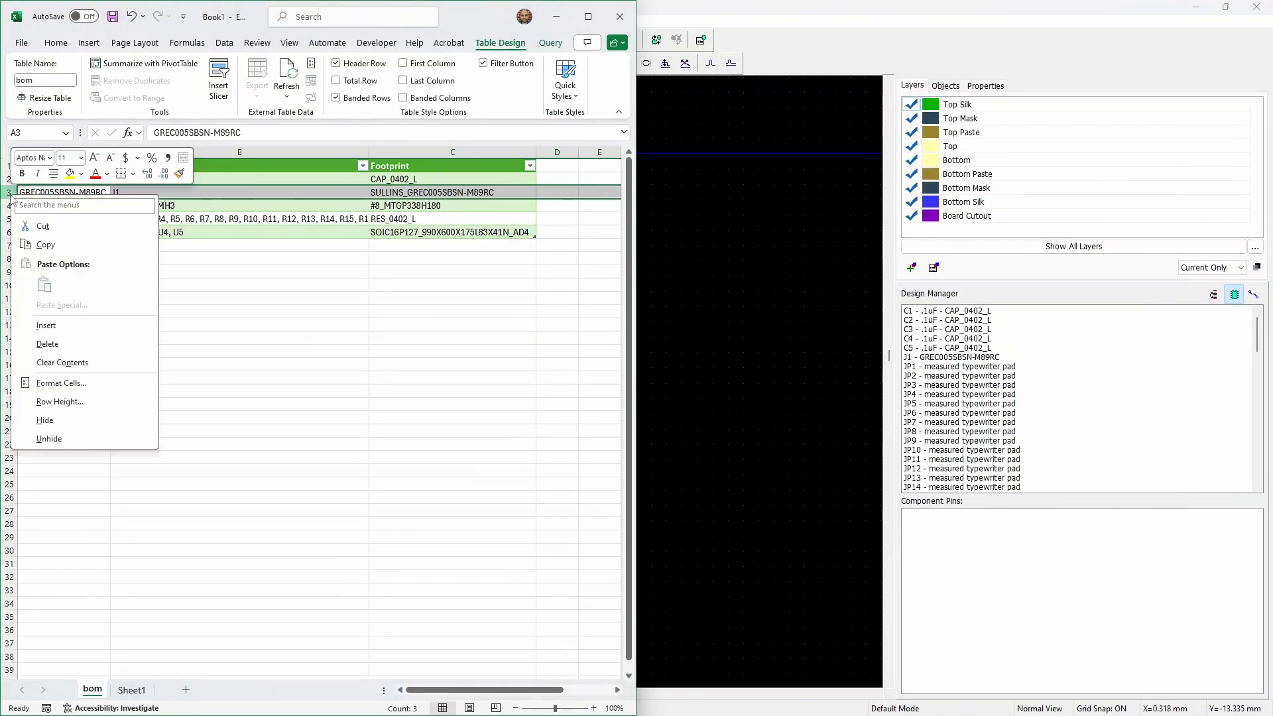
{"action": "left_click", "coordinate": [73, 344]}
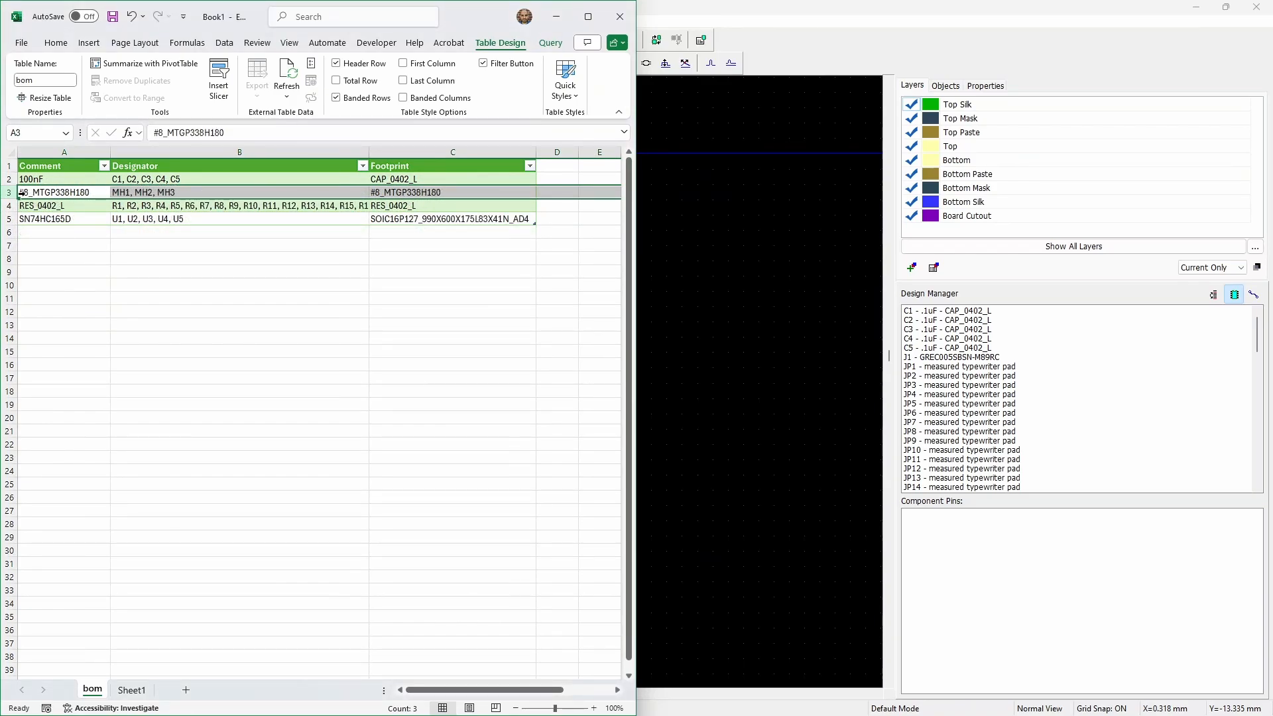
Delete the MH1–MH3 mounting hole row from the BOM table
{"action": "right_click", "coordinate": [8, 193]}
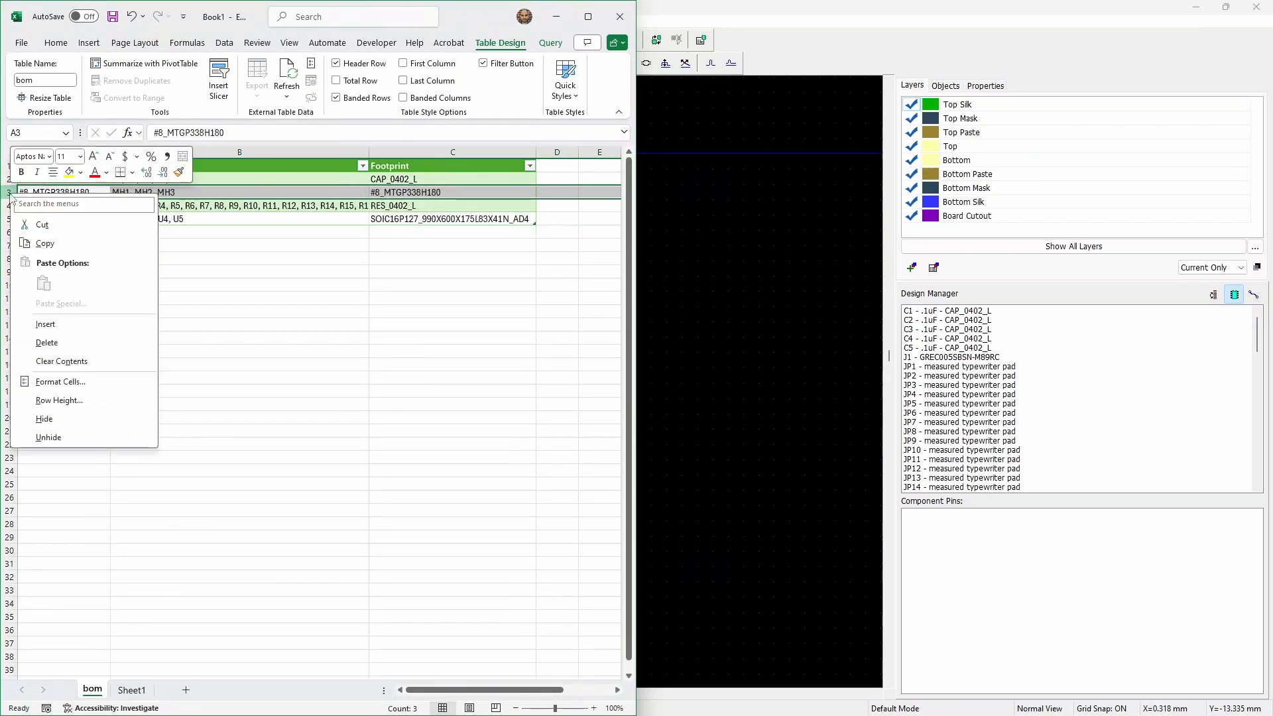
{"action": "left_click", "coordinate": [70, 343]}
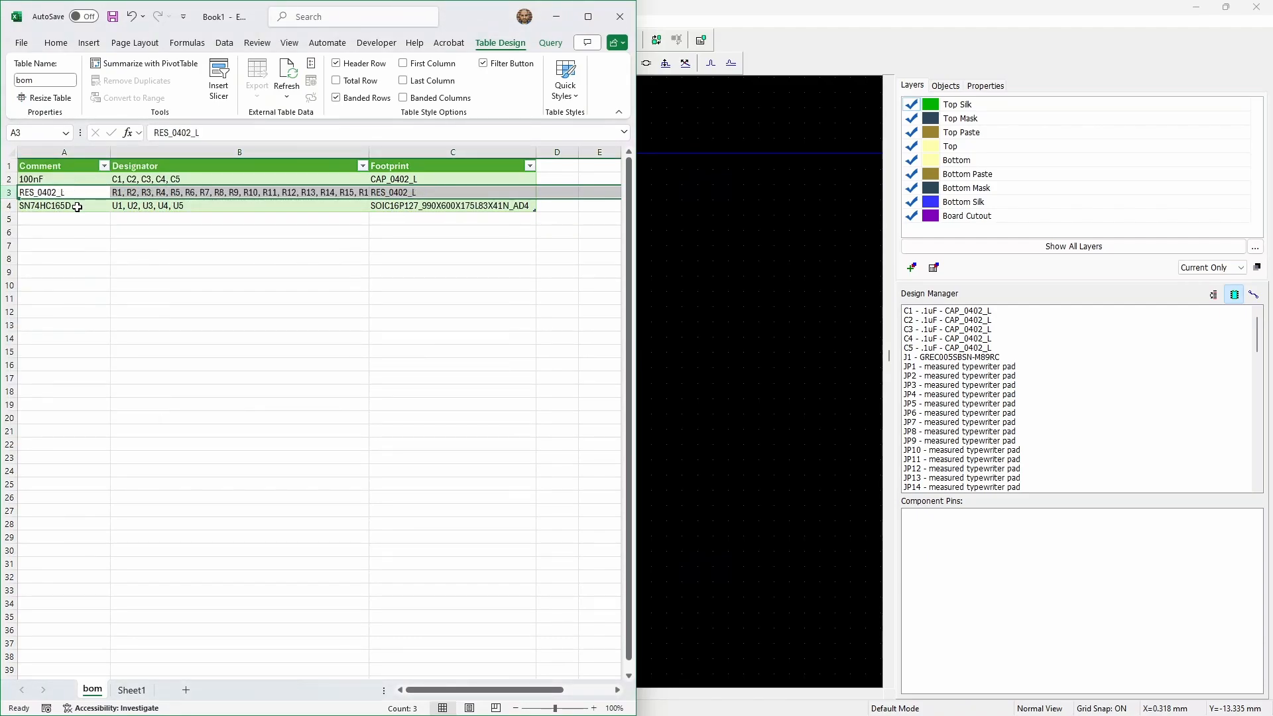
{"action": "left_click", "coordinate": [71, 208]}
{"action": "left_click", "coordinate": [70, 191]}
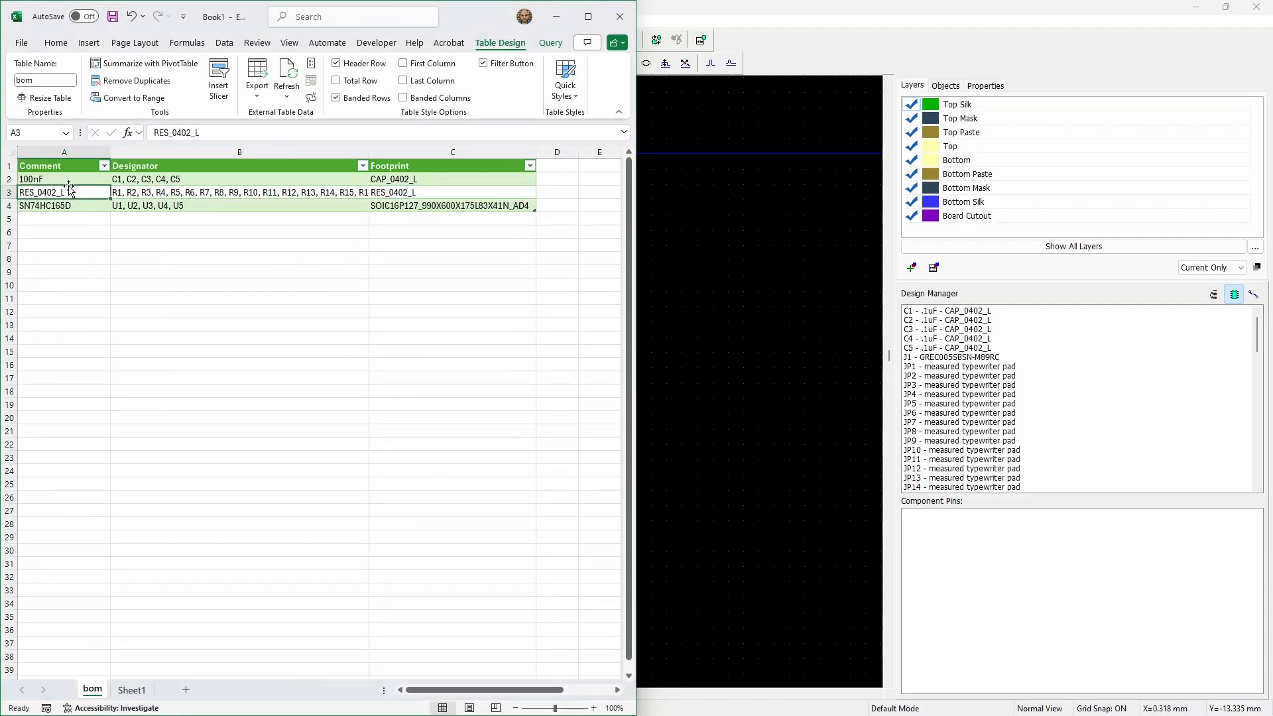
{"action": "left_click", "coordinate": [67, 183]}
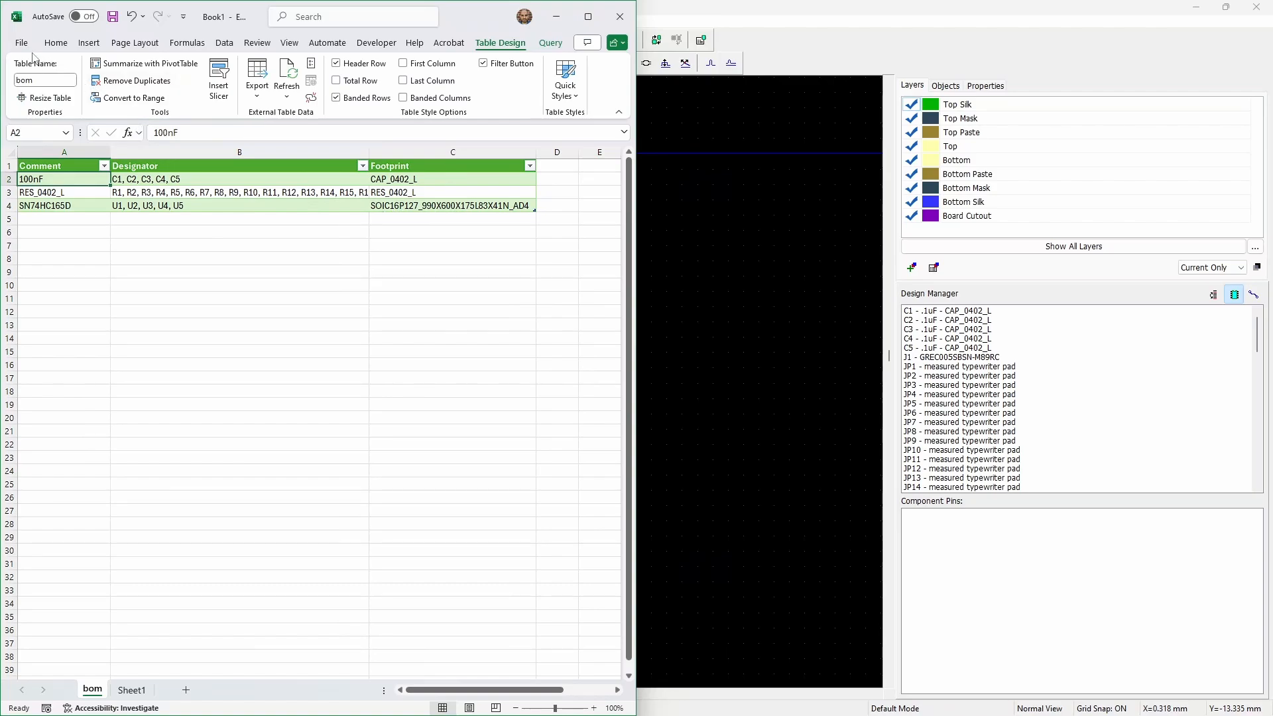
Delete the empty Sheet1 worksheet and save the workbook to the Desktop as jlcbom in Excel Workbook format
{"action": "right_click", "coordinate": [136, 692]}
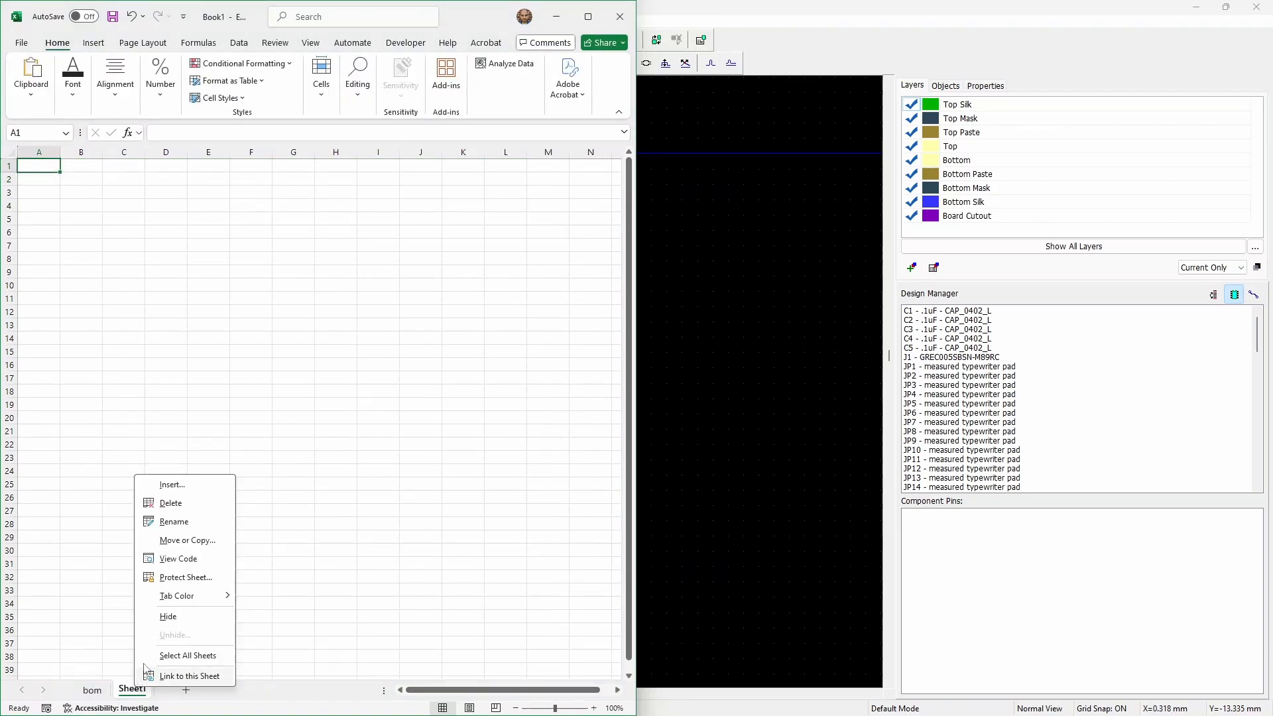
{"action": "left_click", "coordinate": [166, 503]}
{"action": "left_click", "coordinate": [20, 44]}
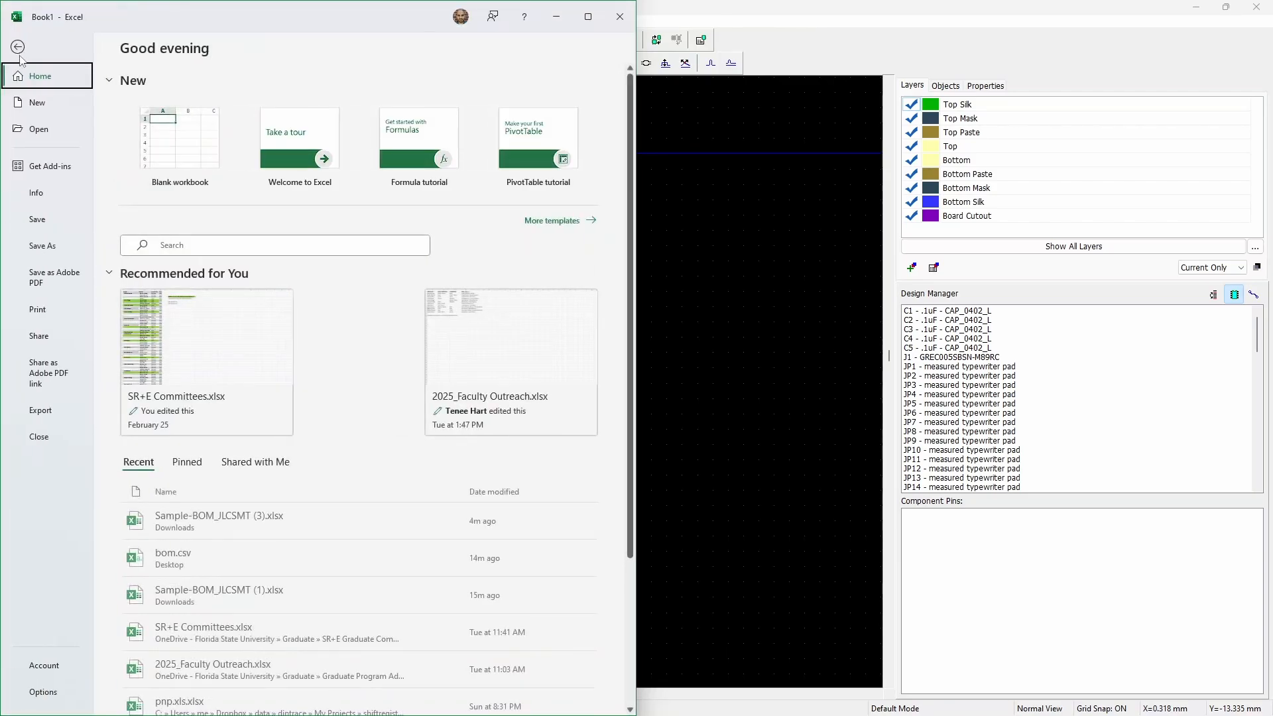
{"action": "left_click", "coordinate": [51, 246]}
{"action": "left_click", "coordinate": [410, 100]}
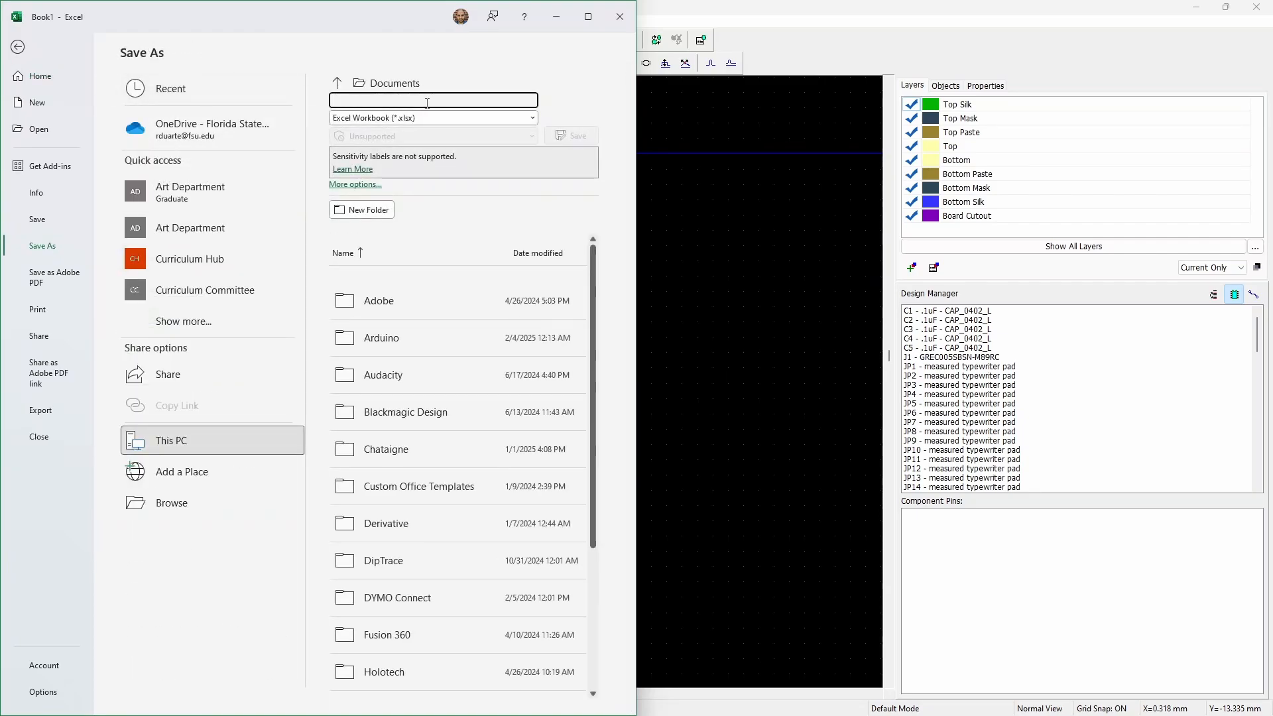
{"action": "left_click", "coordinate": [215, 503]}
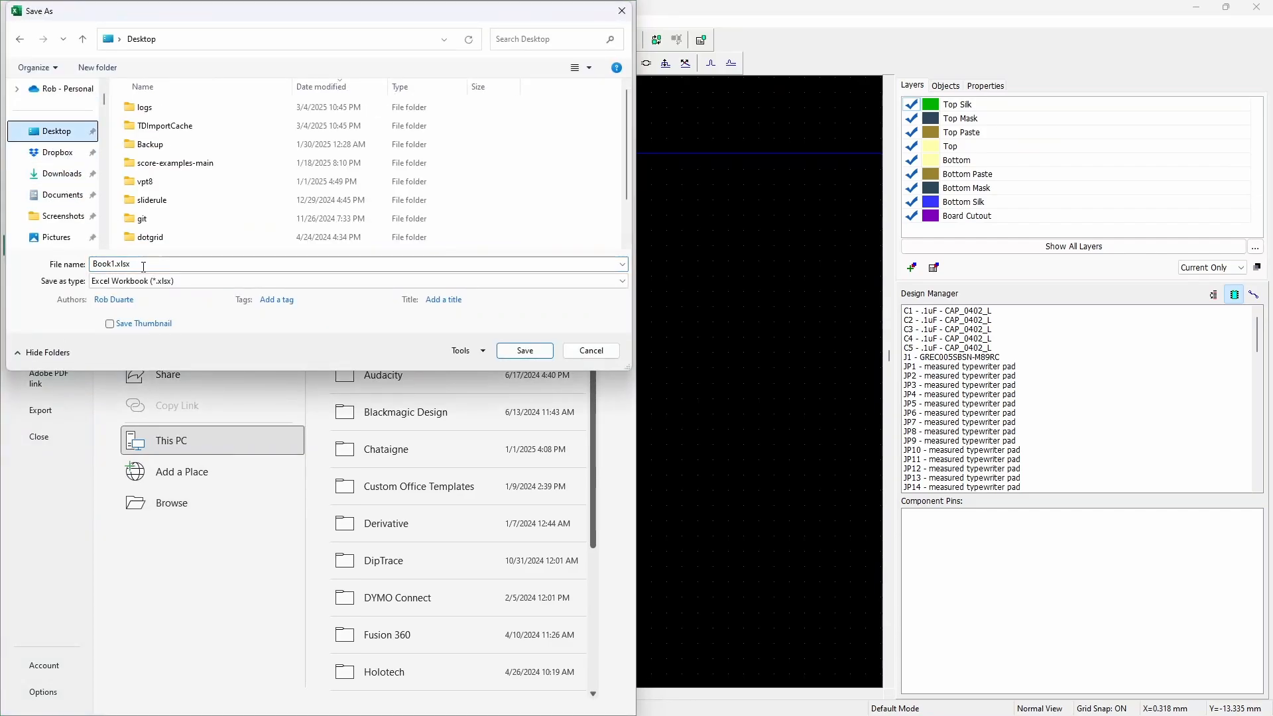
{"action": "type", "text": "J"}
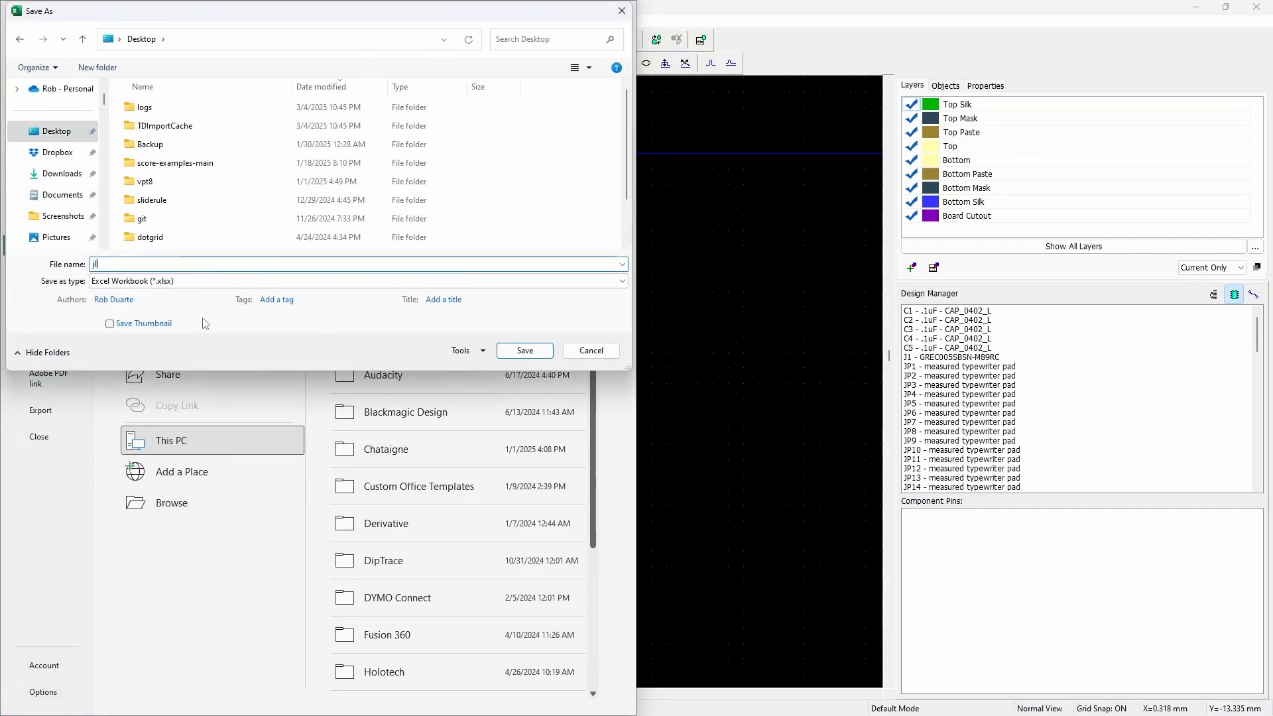
{"action": "type", "text": "lcbom"}
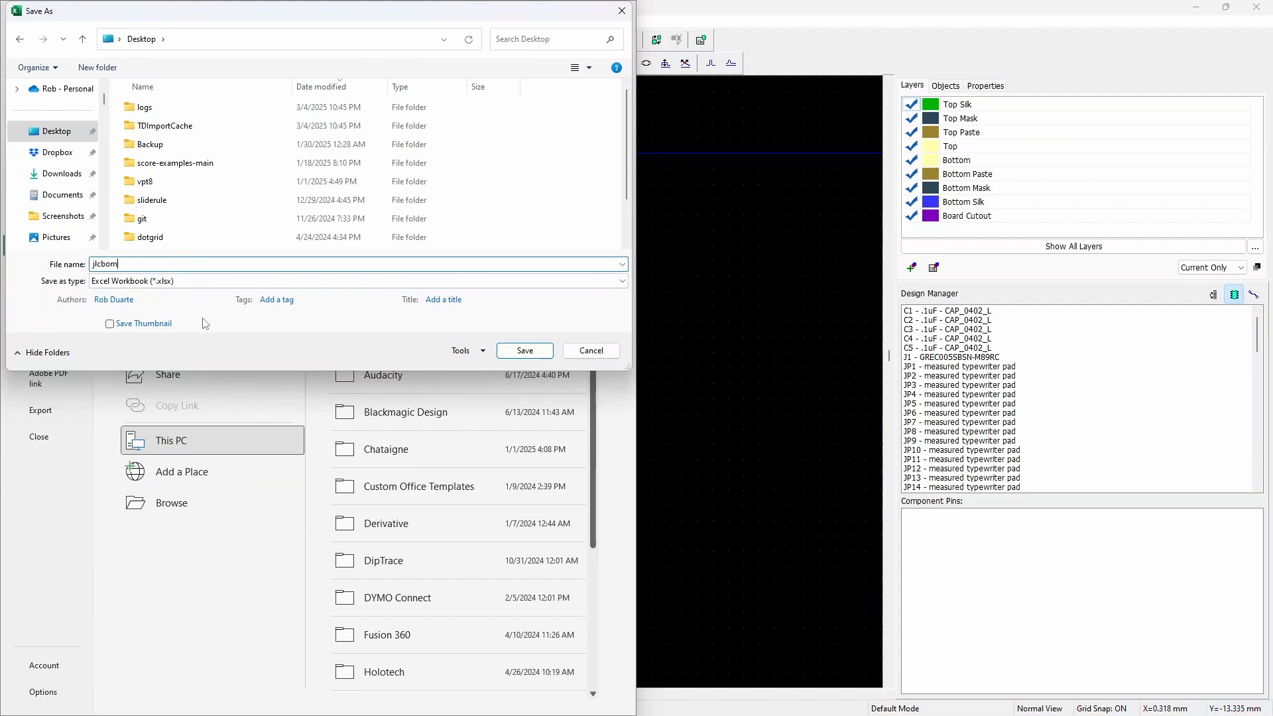
{"action": "key", "text": "alt+Tab"}
{"action": "key", "text": "alt+Tab"}
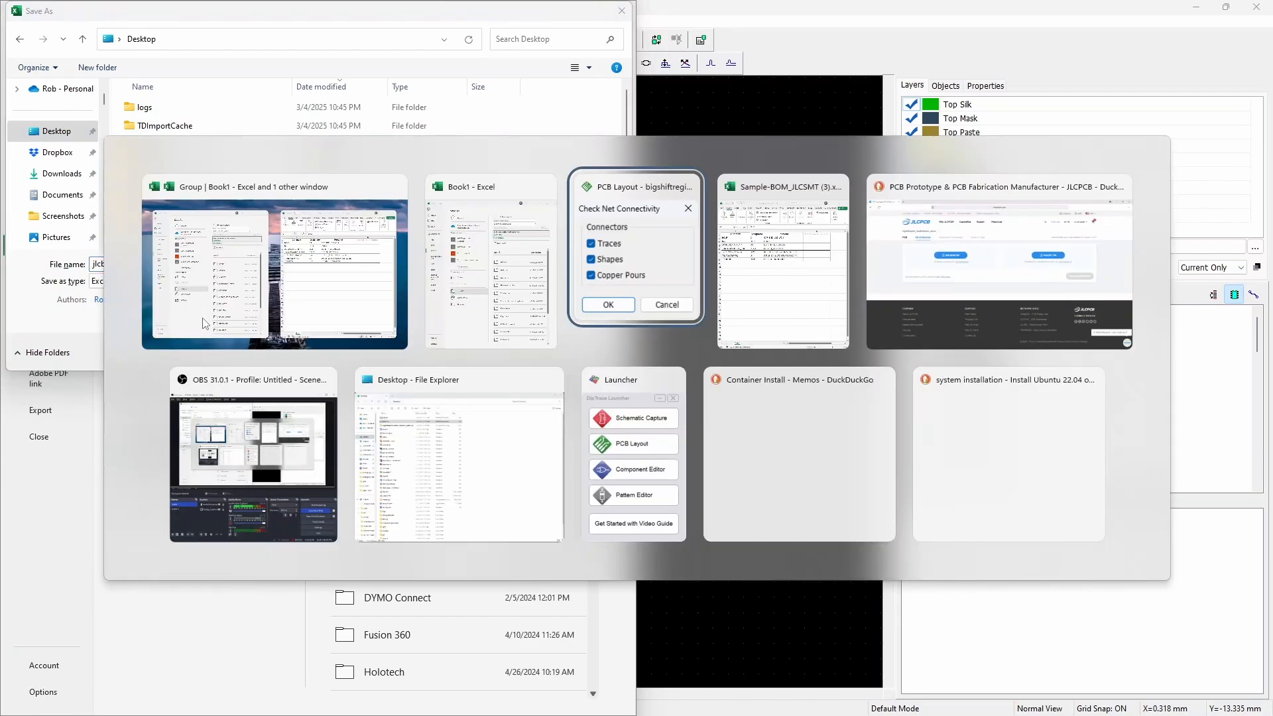
{"action": "key", "text": "alt+Tab"}
{"action": "key", "text": "alt+Tab"}
{"action": "key", "text": "alt+Tab"}
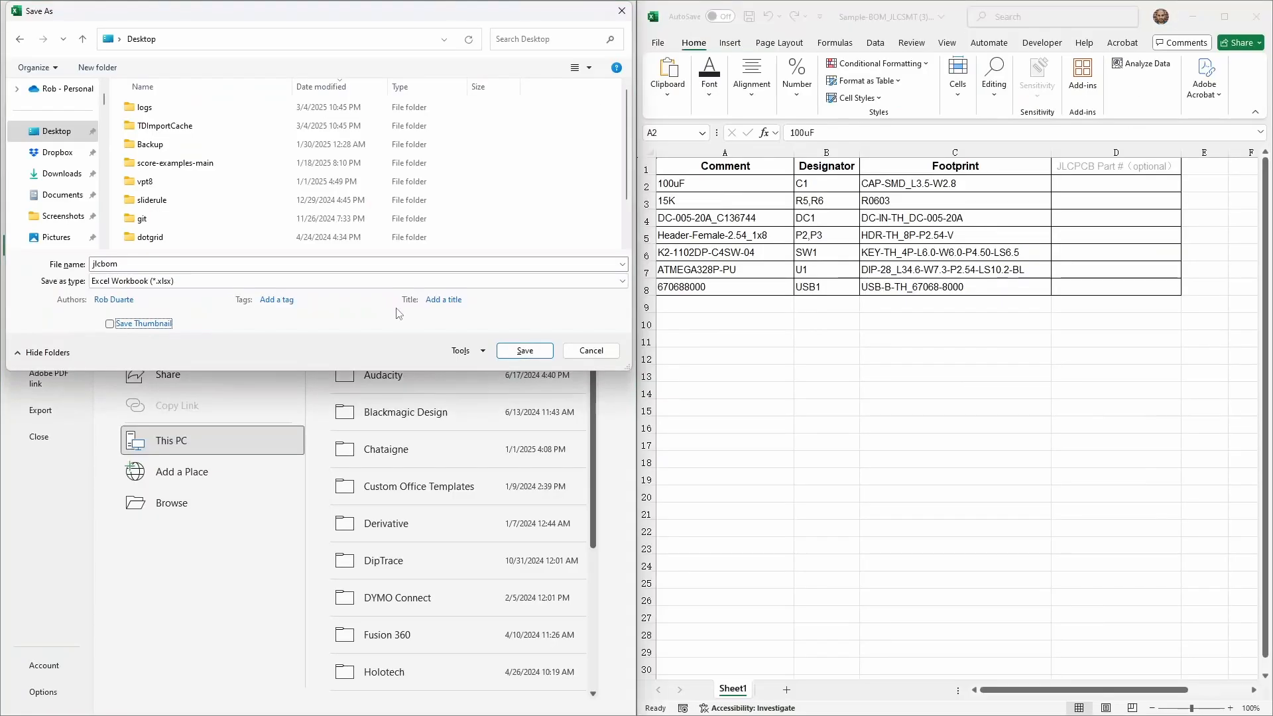
{"action": "left_click", "coordinate": [525, 352]}
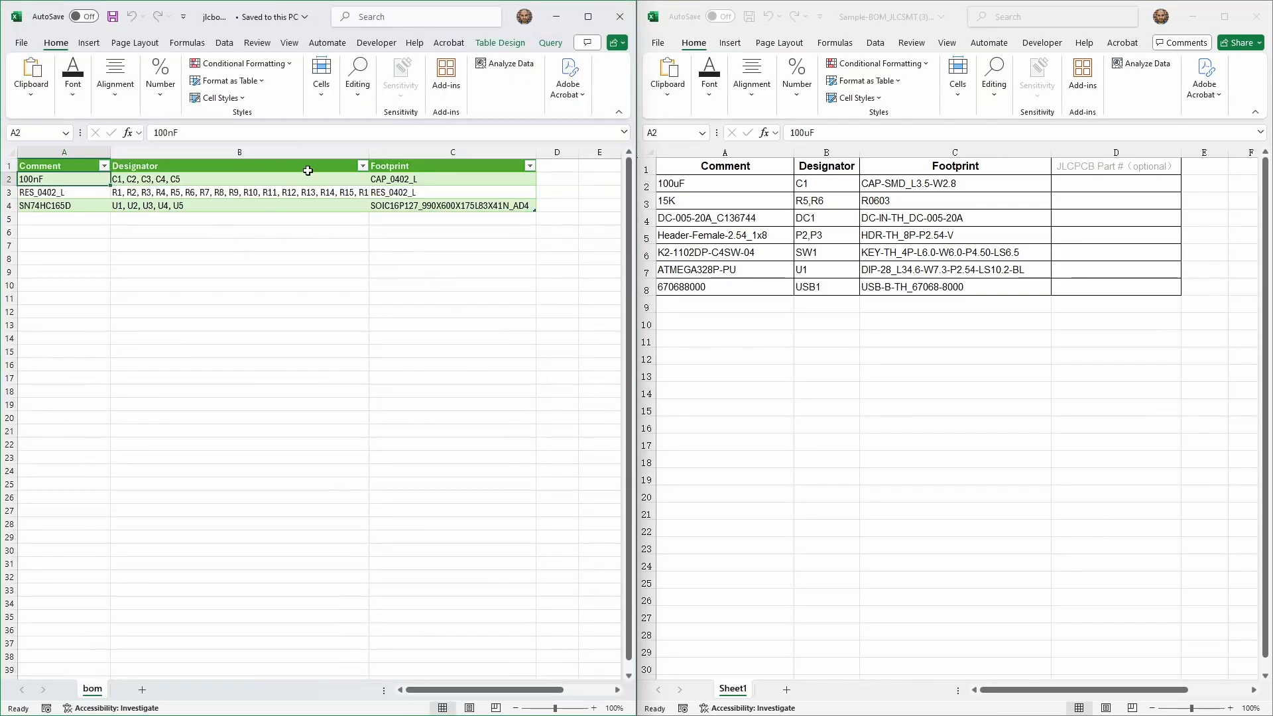
Switch to the JLCPCB order page in the browser and upload jlcbom.xlsx from the Desktop as the BOM file
{"action": "key", "text": "alt+Tab"}
{"action": "key", "text": "alt+Tab"}
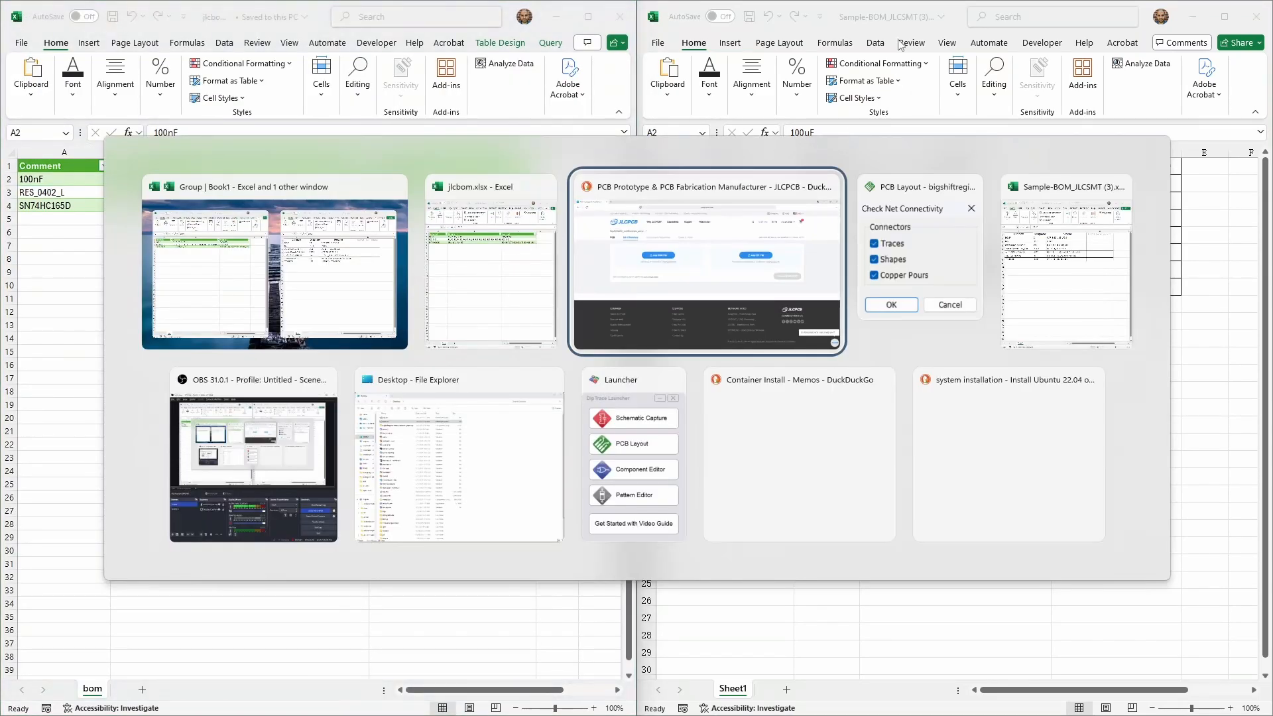
{"action": "key", "text": "Escape"}
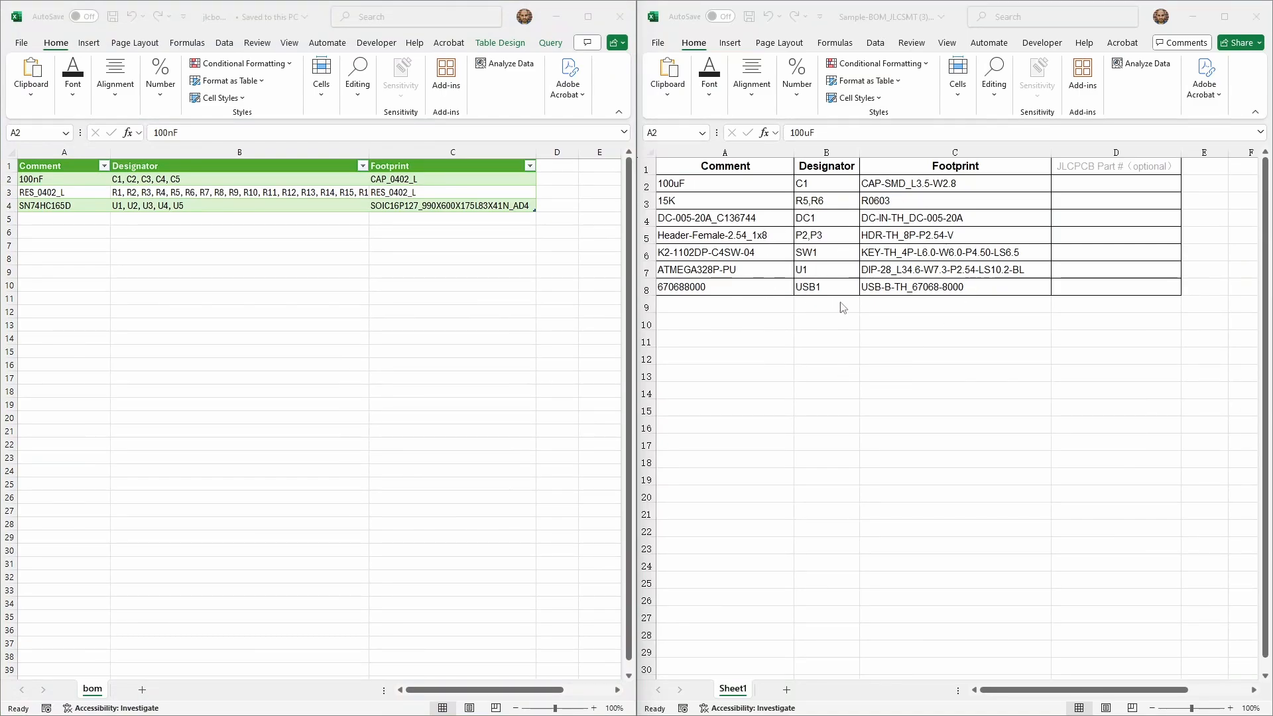
{"action": "key", "text": "alt+Tab"}
{"action": "key", "text": "alt+Tab"}
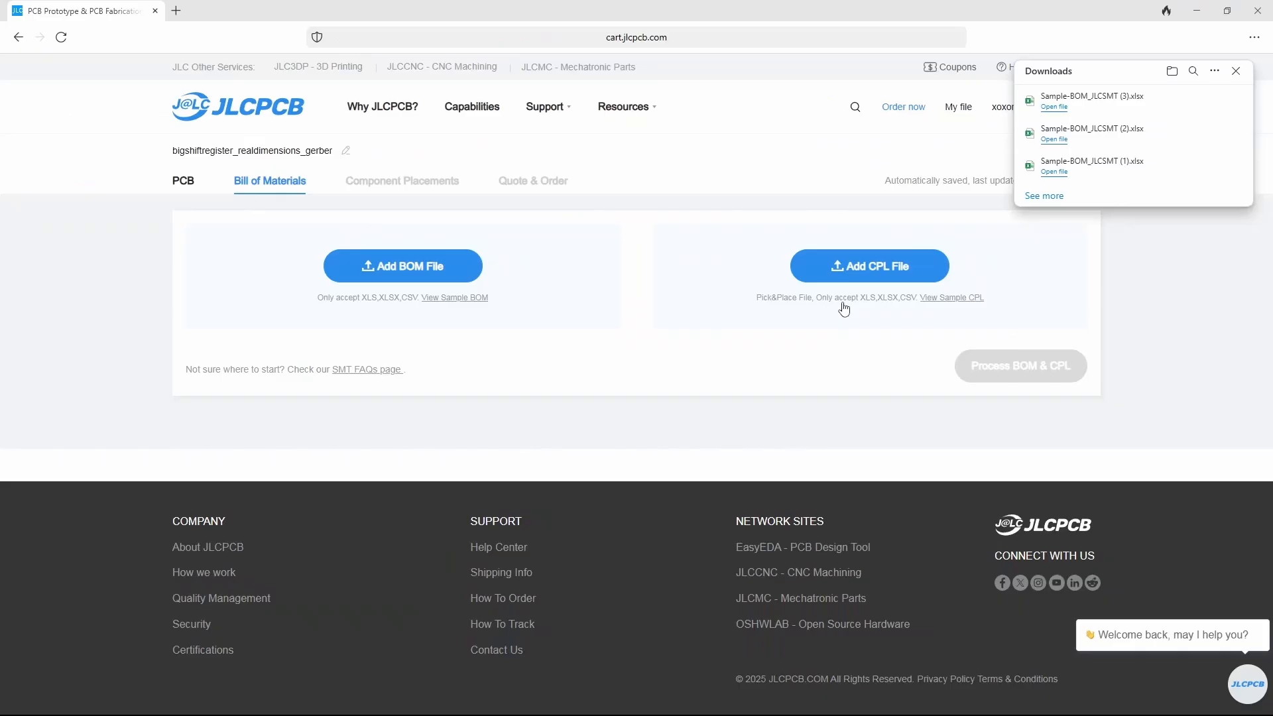
{"action": "left_click", "coordinate": [459, 263]}
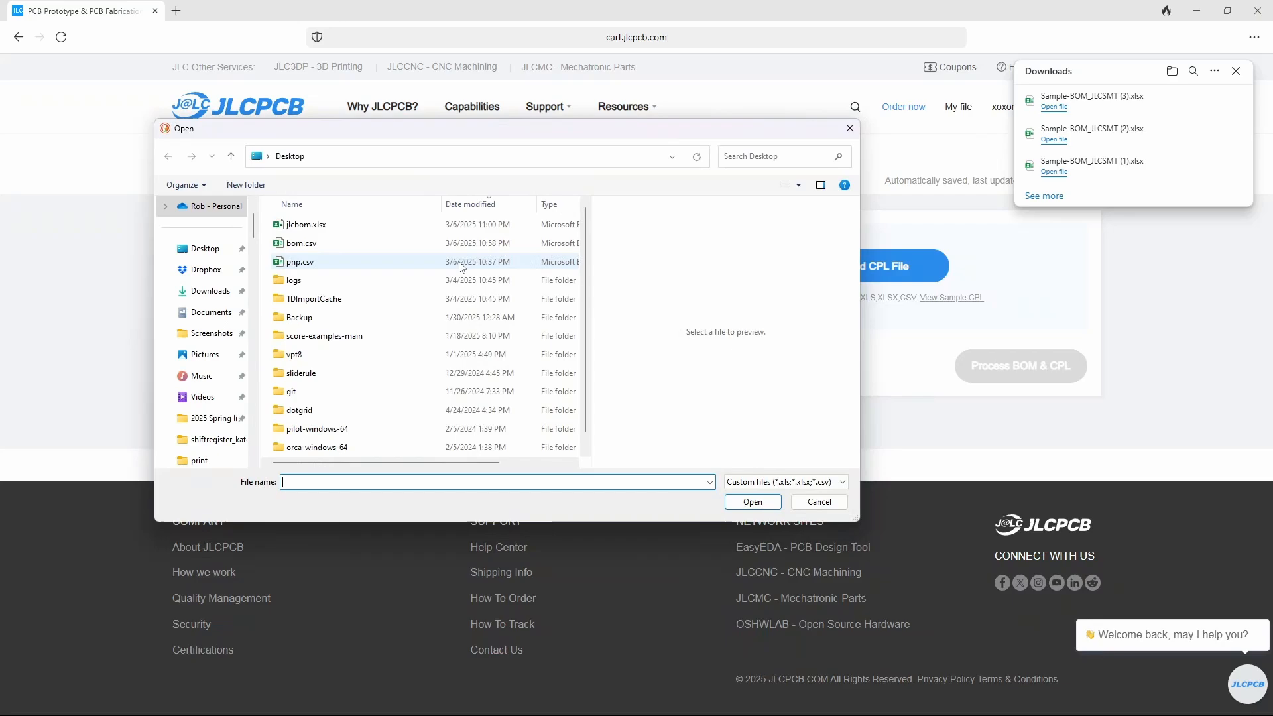
{"action": "left_click", "coordinate": [327, 226]}
{"action": "left_click", "coordinate": [767, 504]}
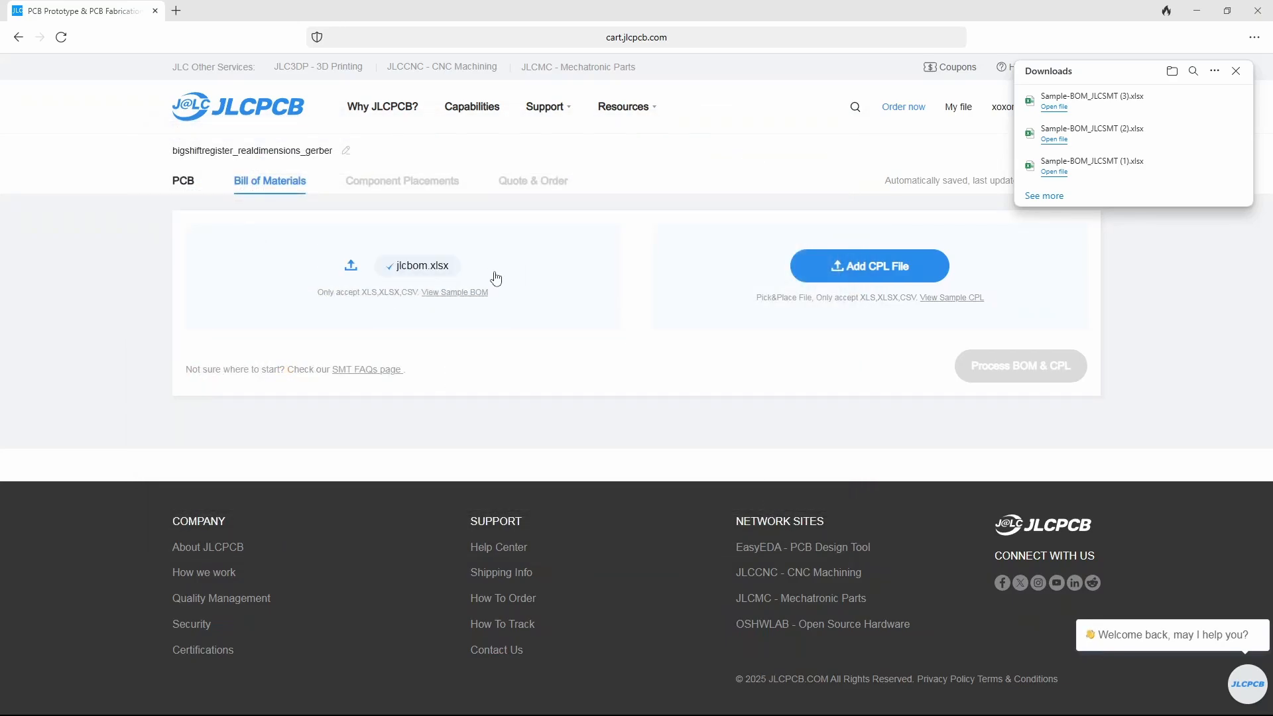
Download and open JLCPCB's sample CPL spreadsheet, then review its Designator, Mid X, Mid Y, Layer and Rotation columns
{"action": "left_click", "coordinate": [953, 300]}
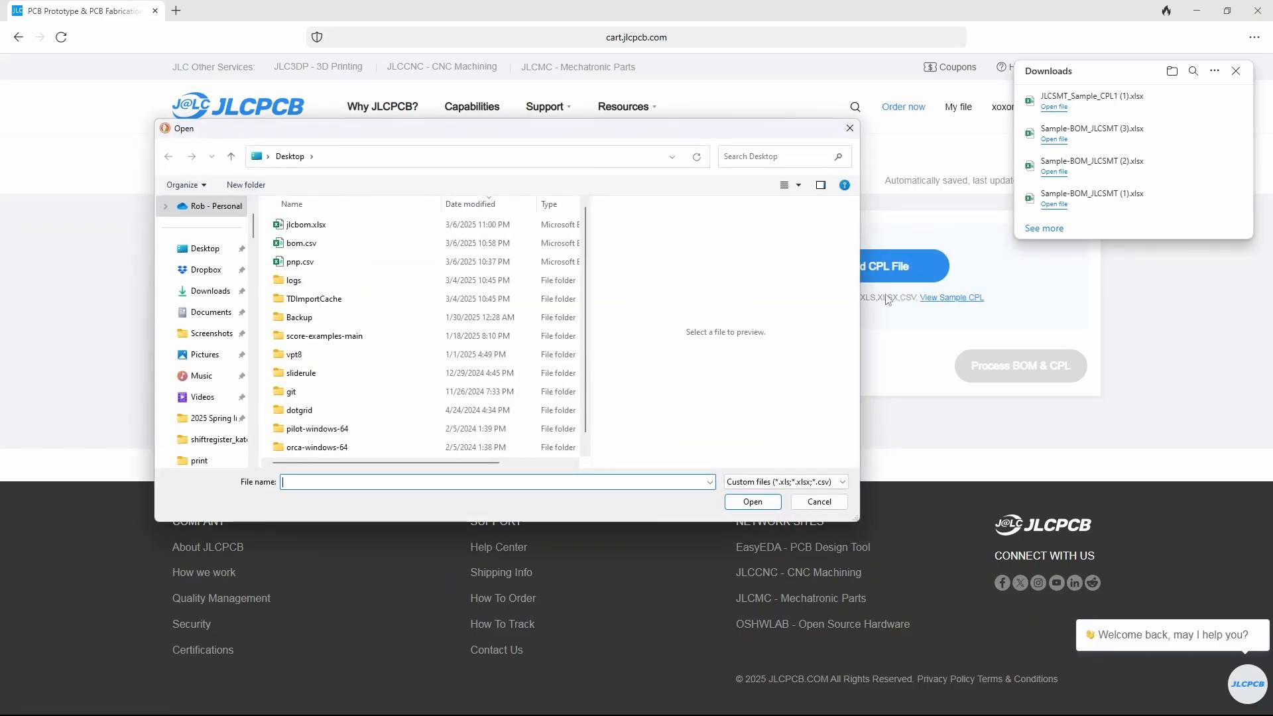
{"action": "left_click", "coordinate": [819, 502]}
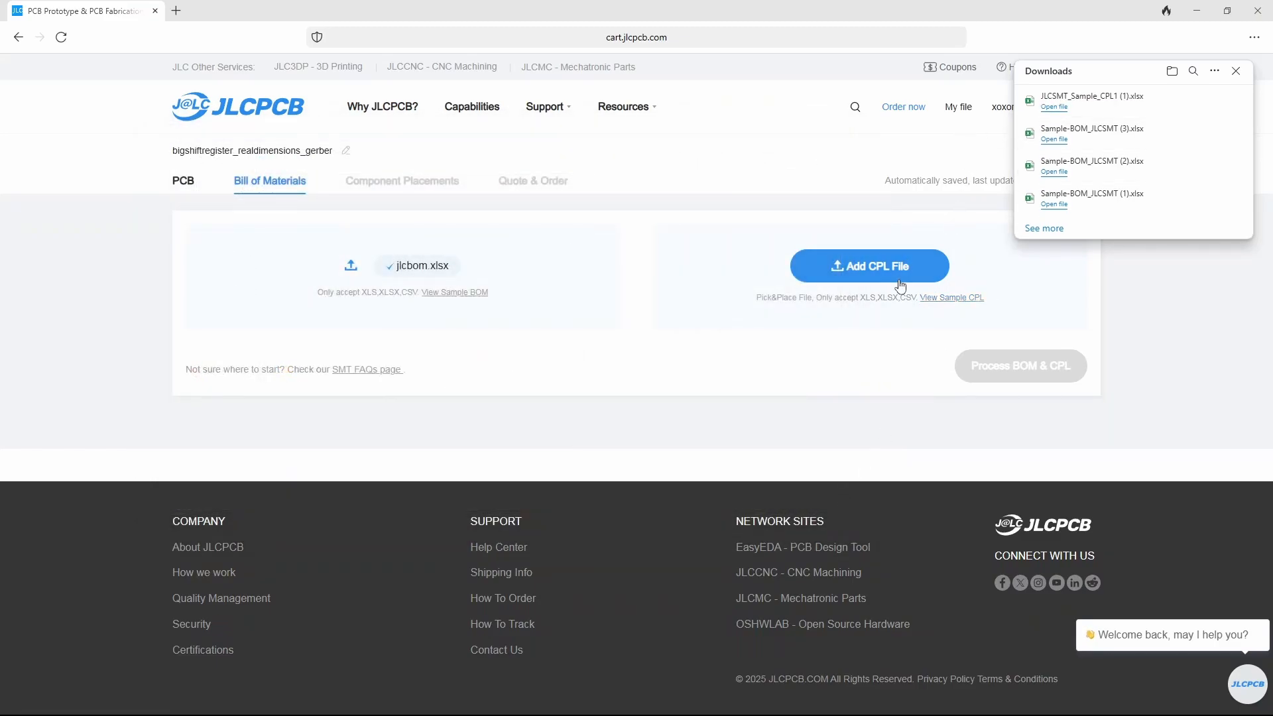
{"action": "mouse_move", "coordinate": [1102, 114]}
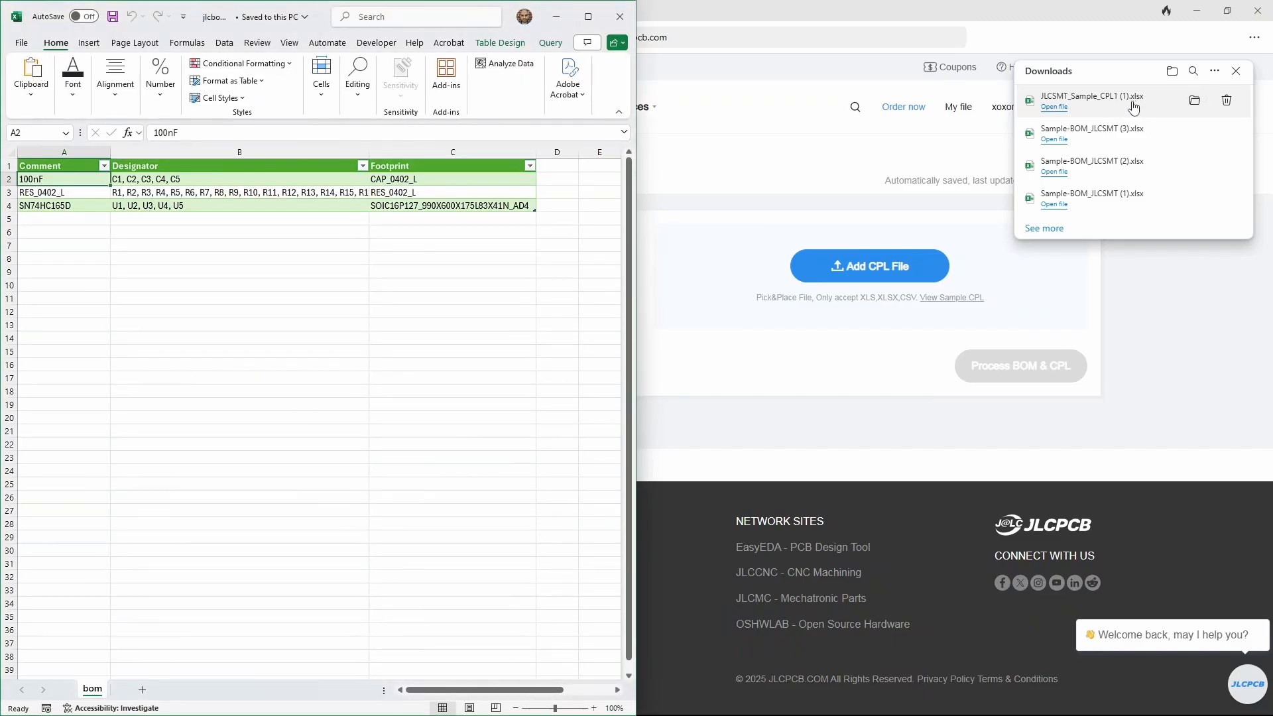
{"action": "left_click", "coordinate": [1092, 96]}
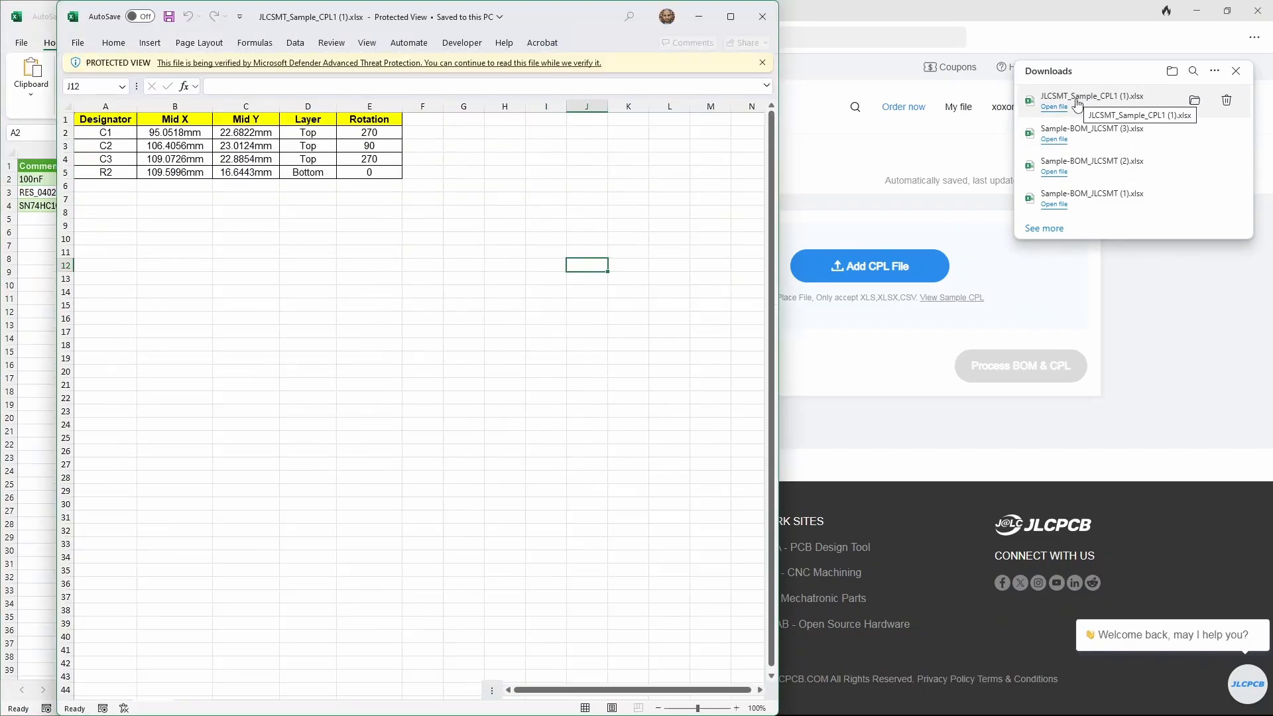
{"action": "left_click_drag", "start_coordinate": [543, 10], "coordinate": [1076, 22]}
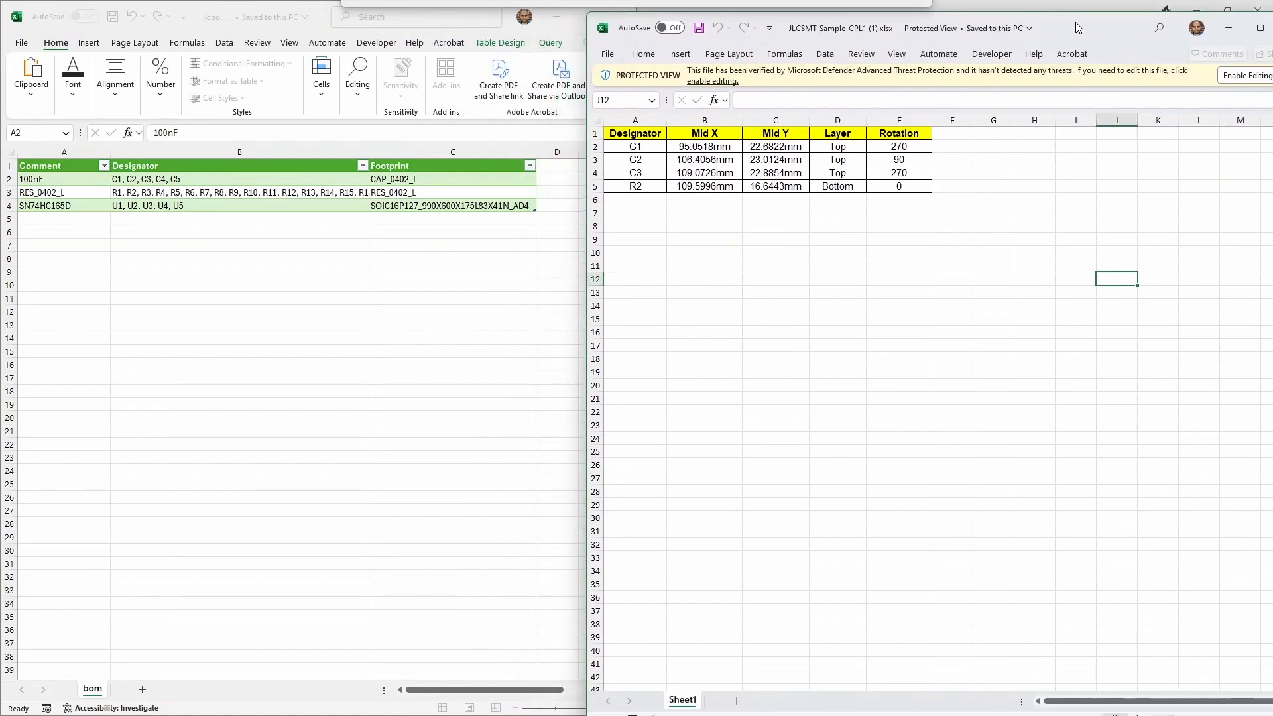
{"action": "left_click", "coordinate": [635, 143]}
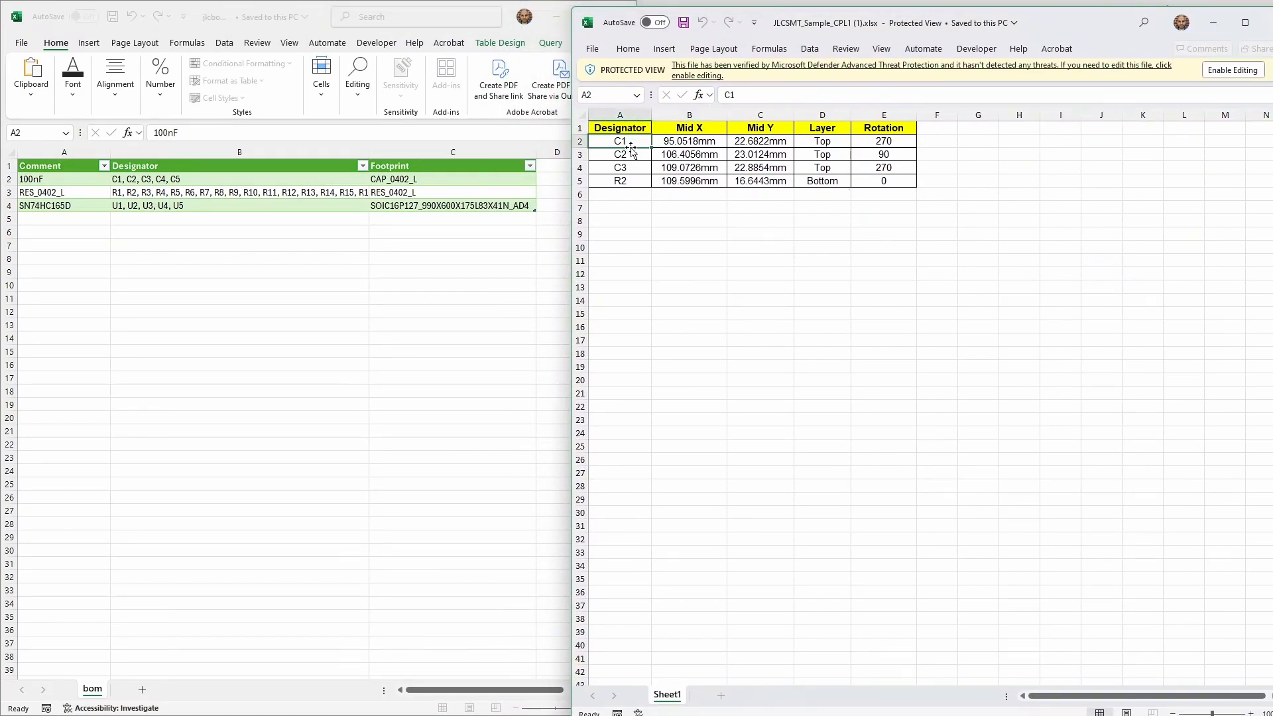
{"action": "left_click", "coordinate": [677, 144]}
{"action": "left_click", "coordinate": [768, 144]}
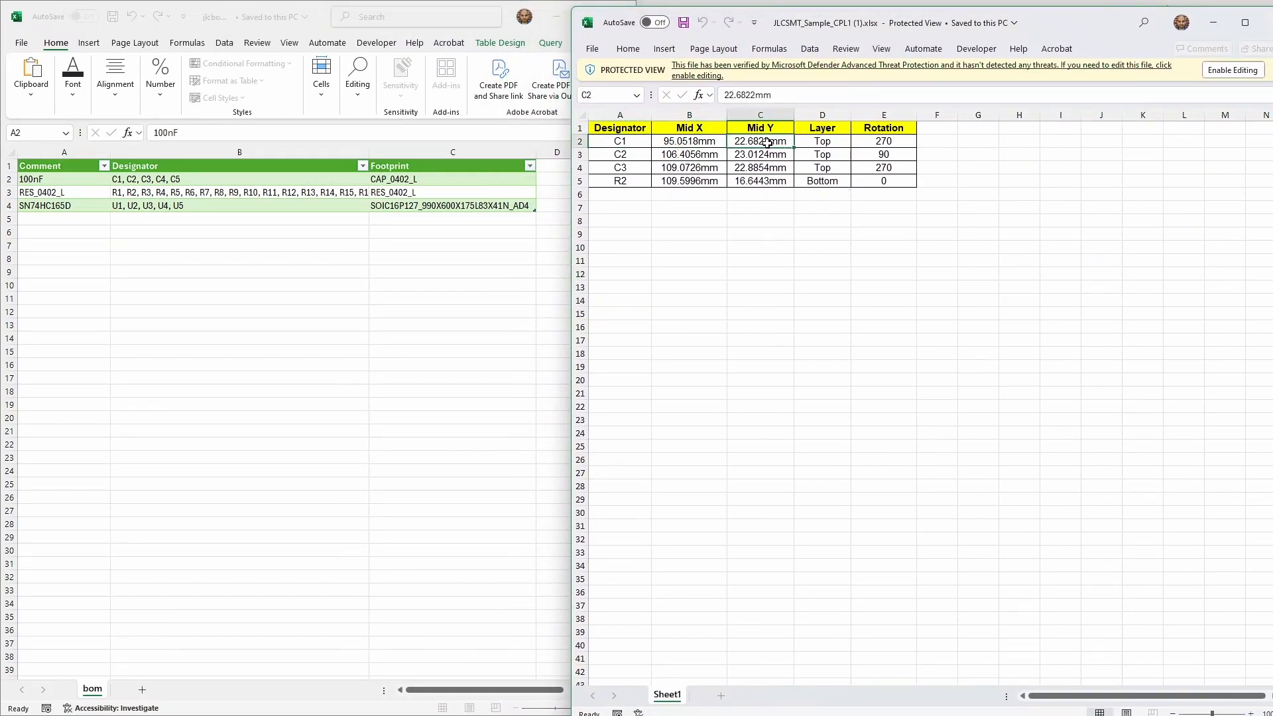
{"action": "left_click", "coordinate": [828, 140]}
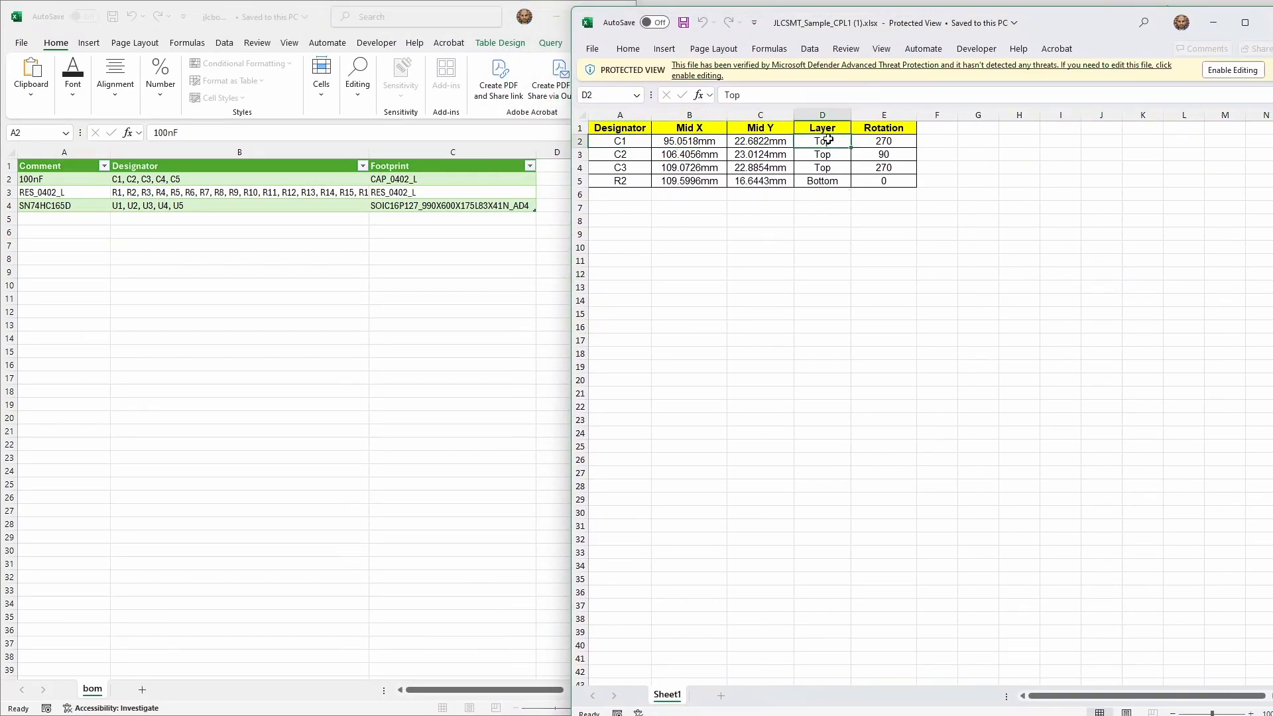
{"action": "left_click", "coordinate": [878, 141]}
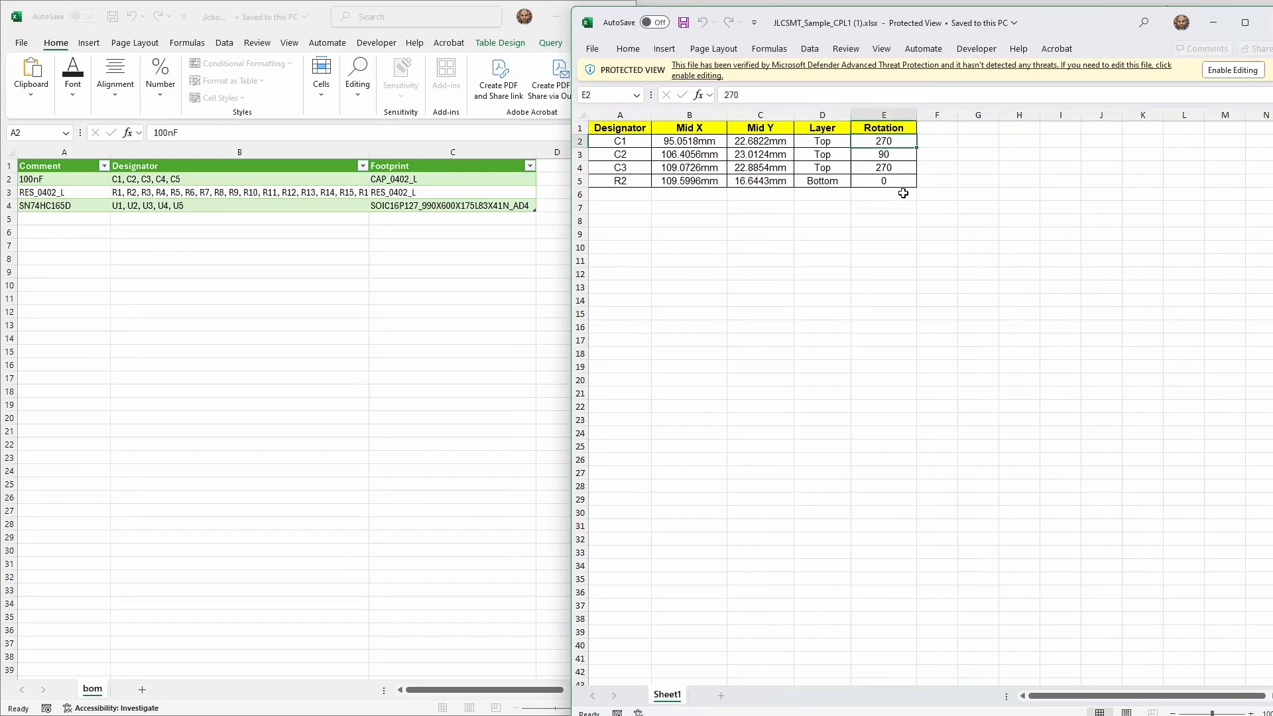
Close the jlcbom workbook, switch to PCB Layout and open the Pick and Place export for the shift register board
{"action": "left_click", "coordinate": [319, 250]}
{"action": "left_click", "coordinate": [625, 14]}
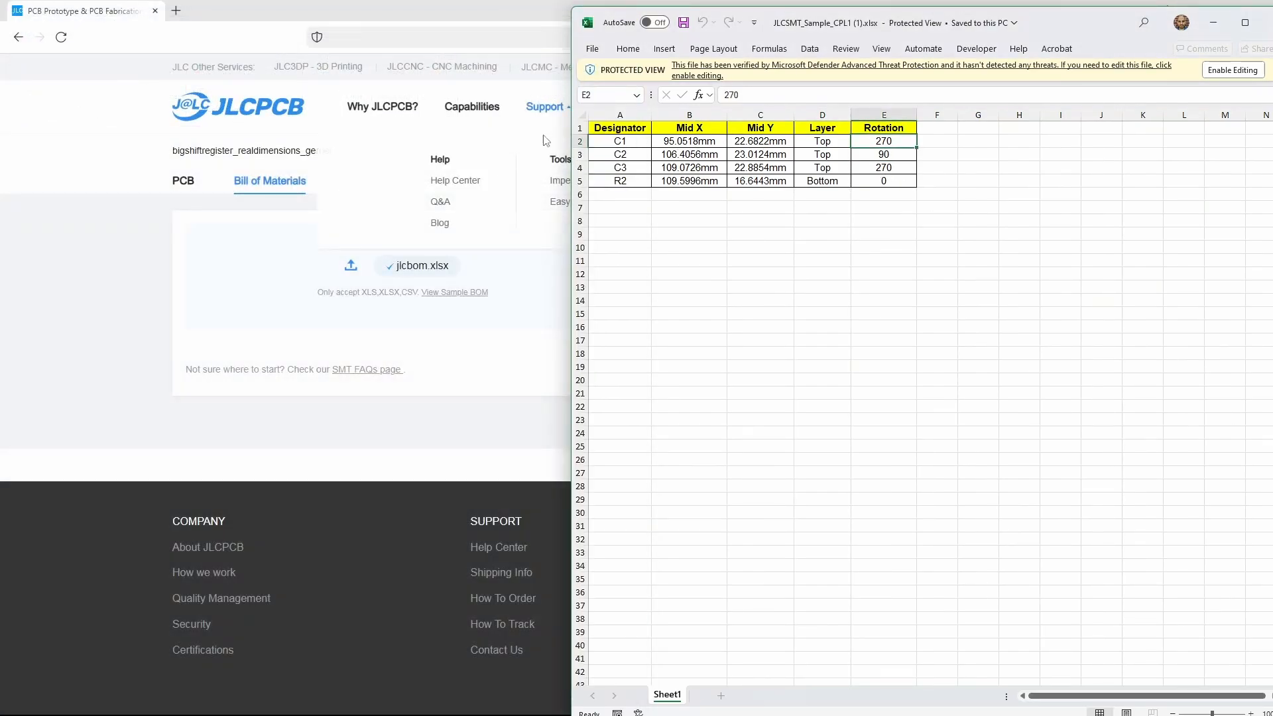
{"action": "key", "text": "alt+Tab"}
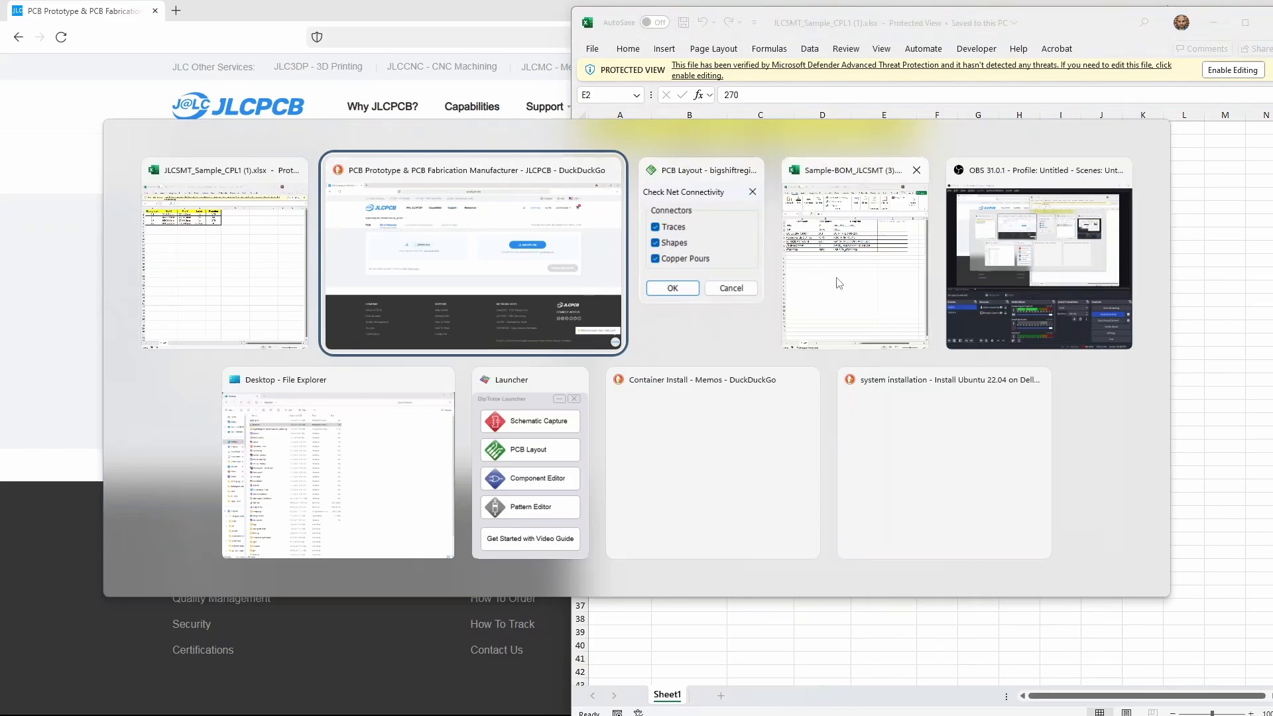
{"action": "left_click", "coordinate": [741, 260]}
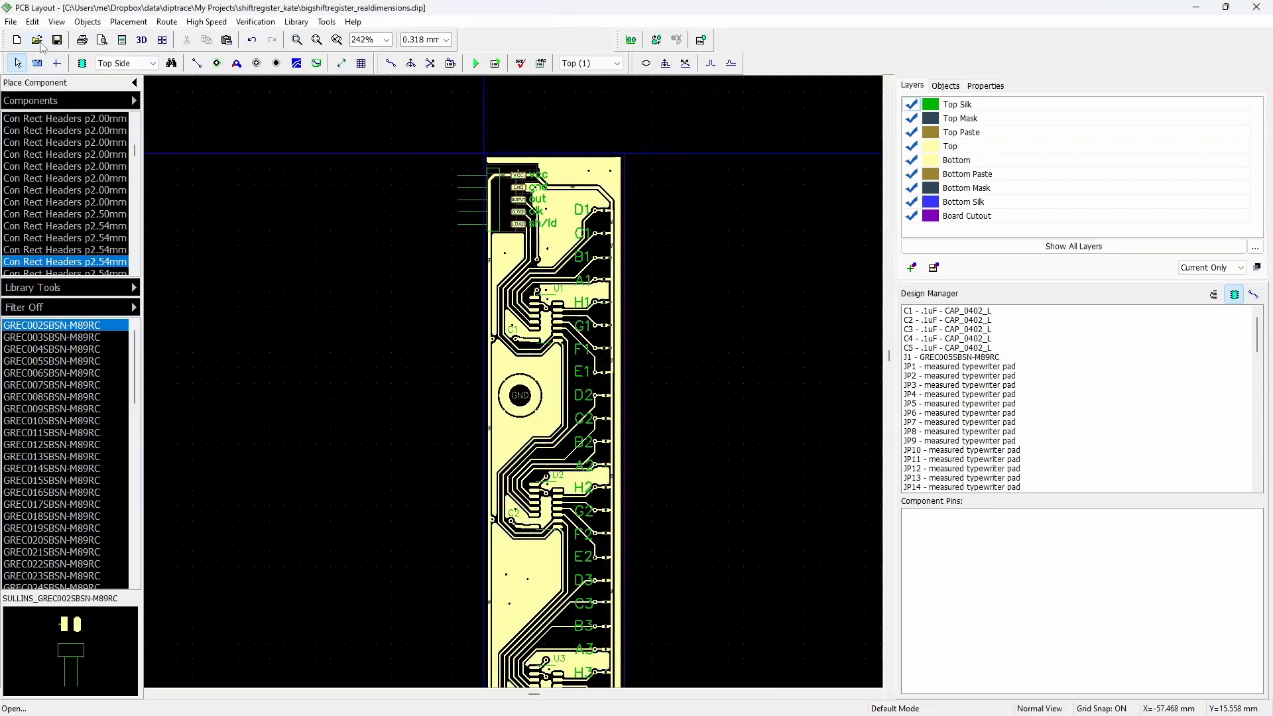
{"action": "left_click", "coordinate": [12, 23]}
{"action": "mouse_move", "coordinate": [40, 143]}
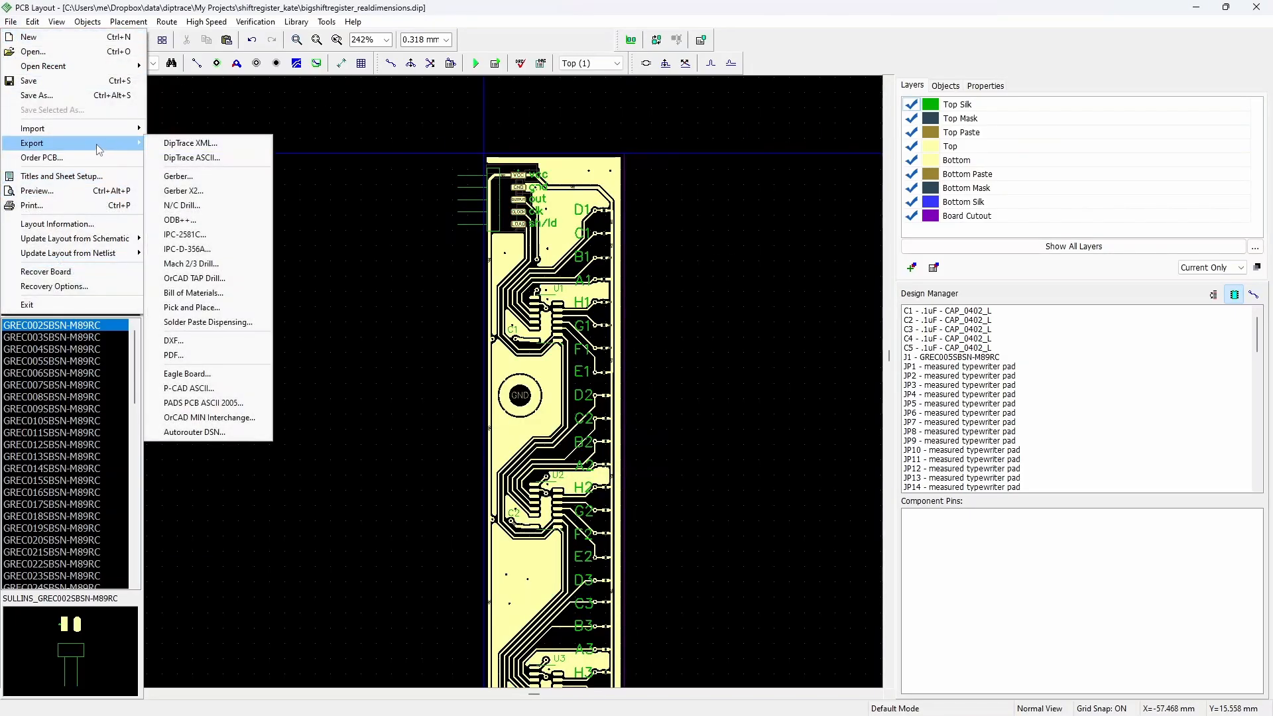
{"action": "left_click", "coordinate": [216, 308]}
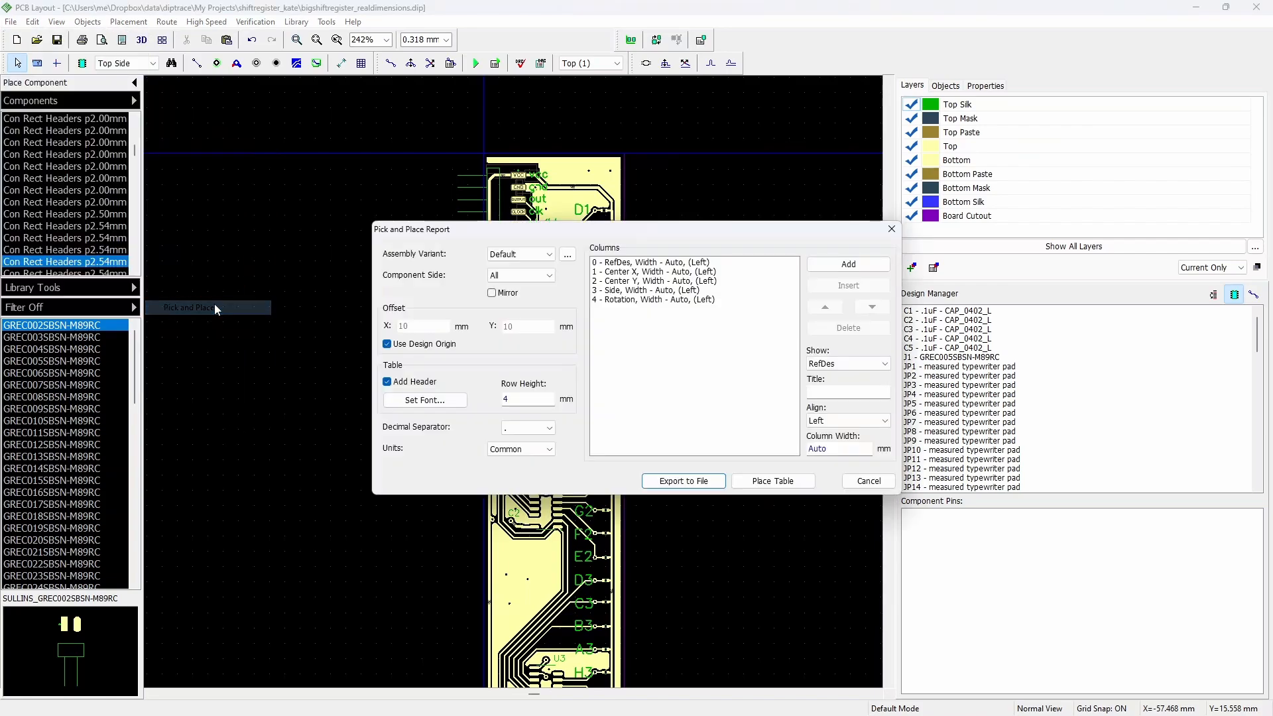
{"action": "left_click_drag", "start_coordinate": [613, 236], "coordinate": [514, 222]}
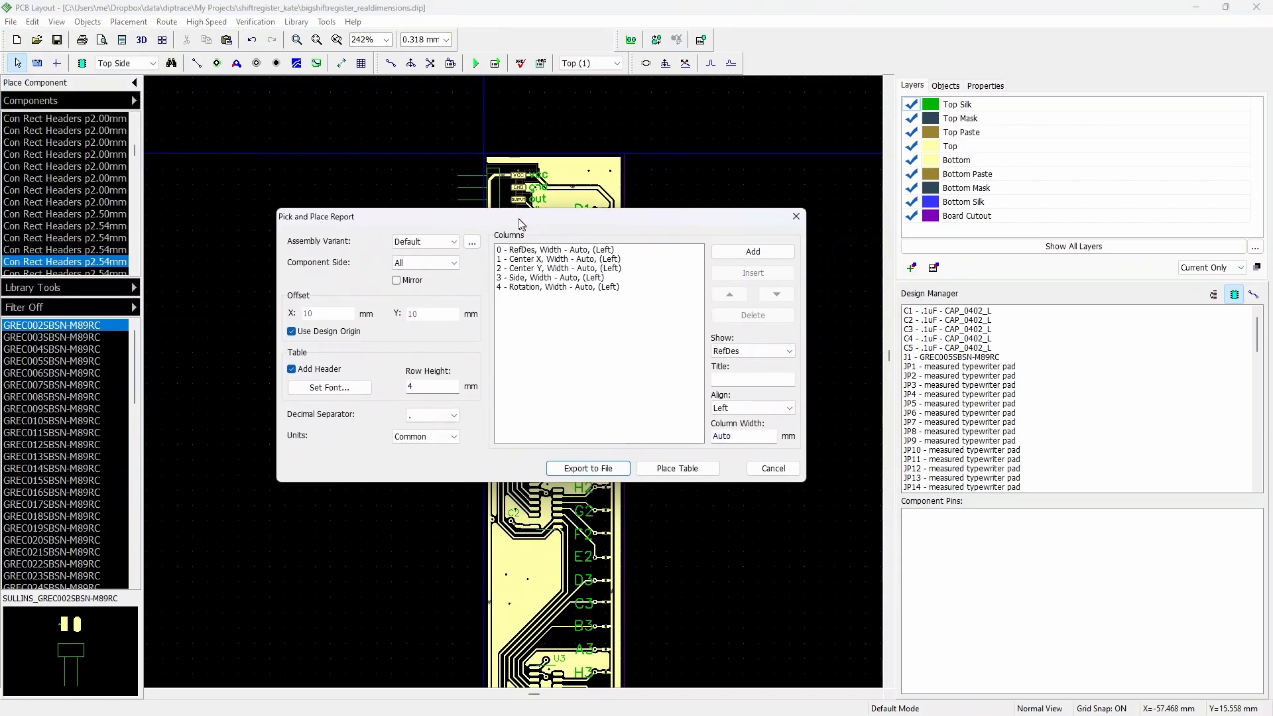
Set the title of the RefDes column in the pick and place report to Designator, matching the sample CPL
{"action": "key", "text": "alt+Tab"}
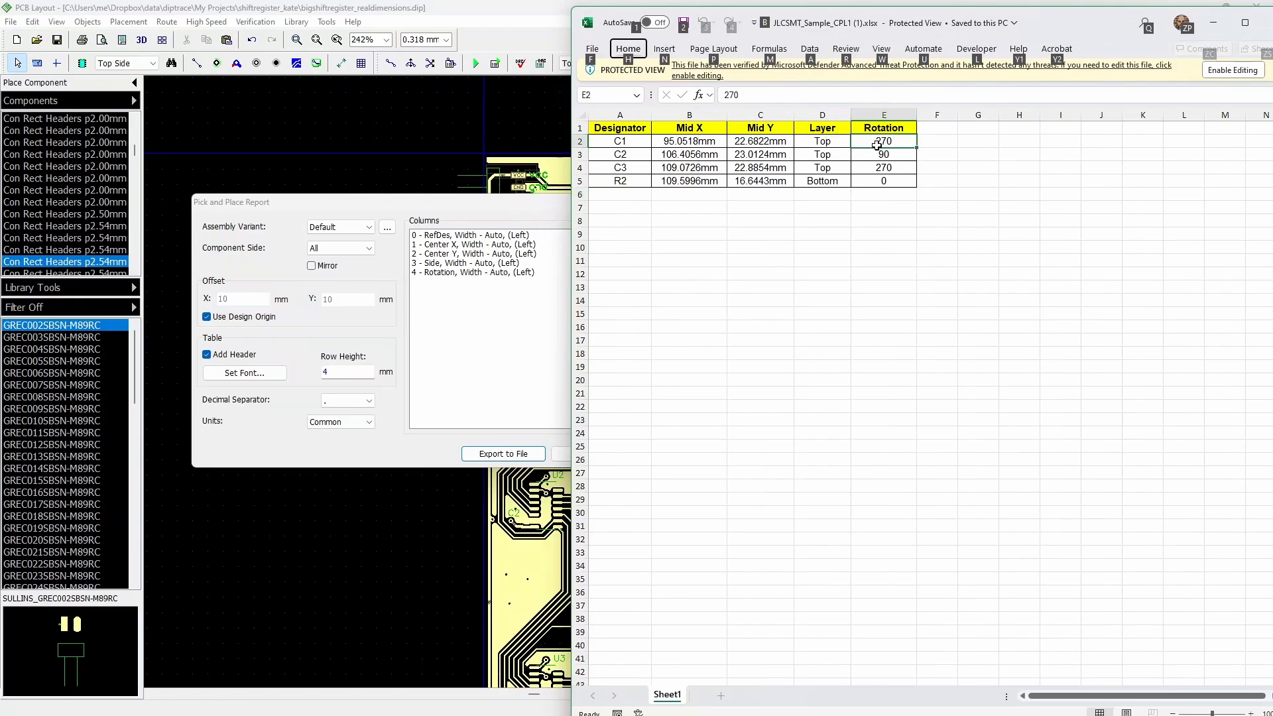
{"action": "left_click", "coordinate": [471, 219]}
{"action": "left_click", "coordinate": [475, 236]}
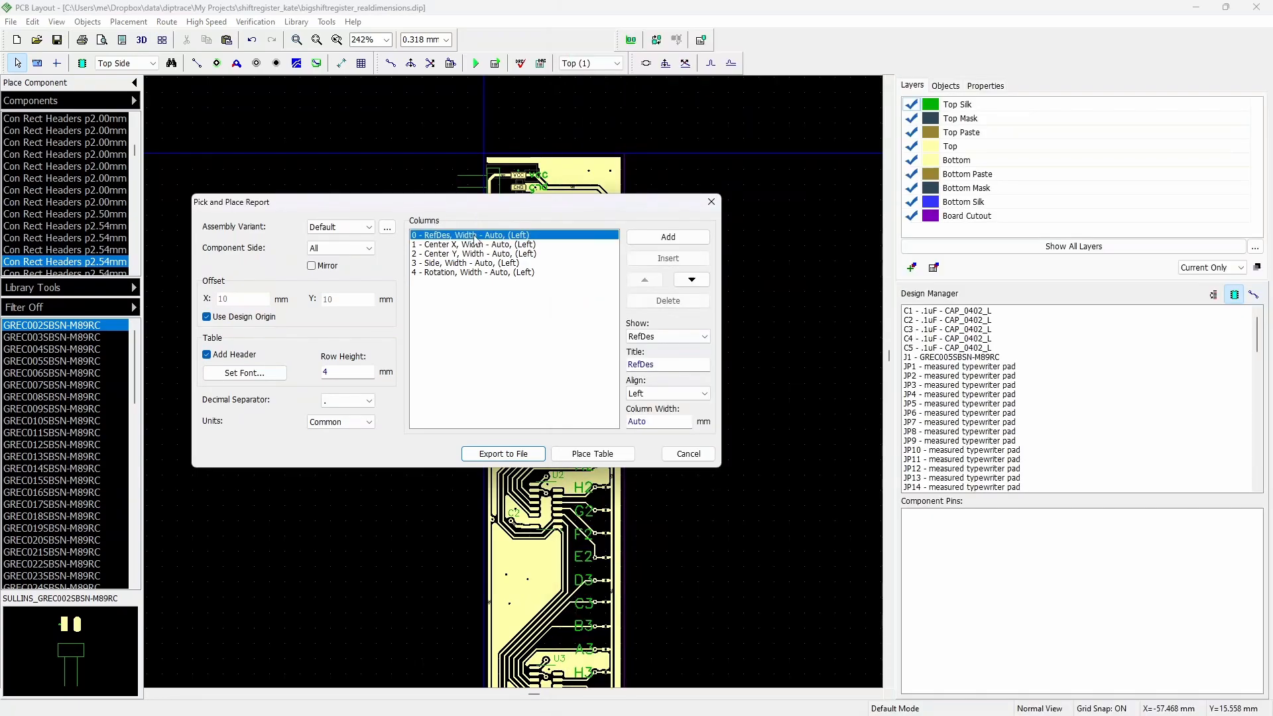
{"action": "left_click_drag", "start_coordinate": [668, 370], "coordinate": [617, 366]}
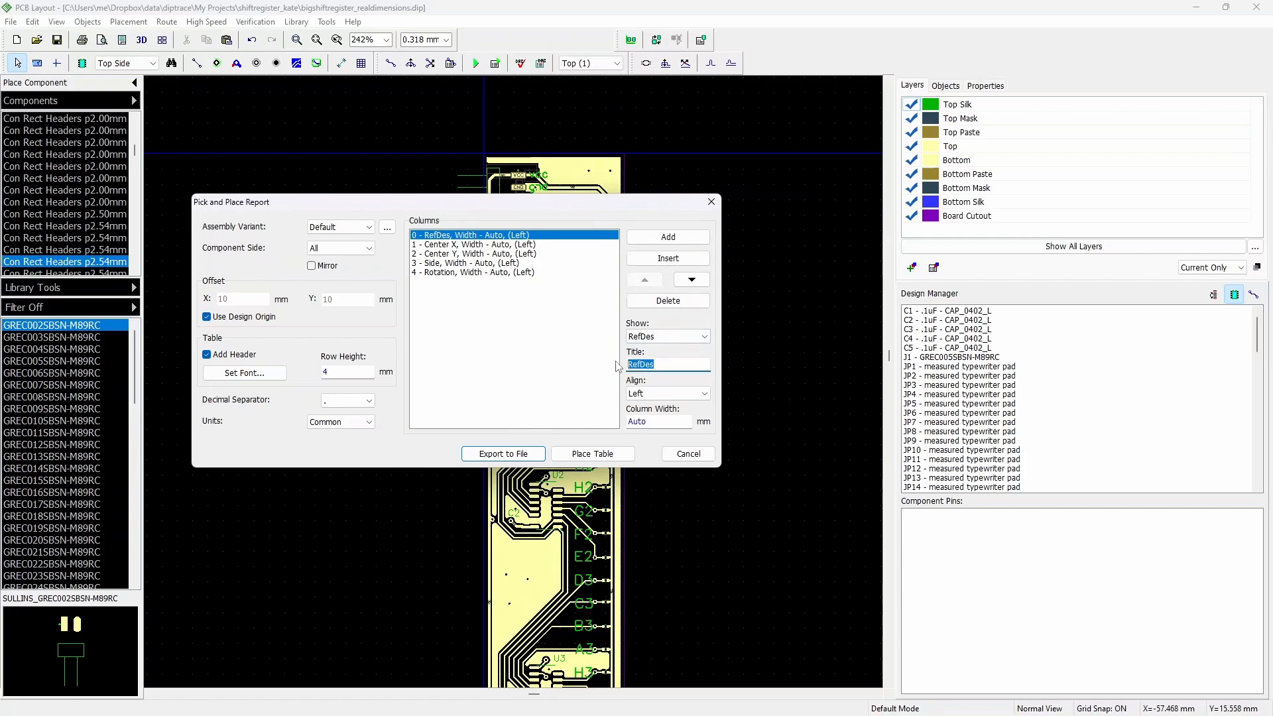
{"action": "type", "text": "Desig"}
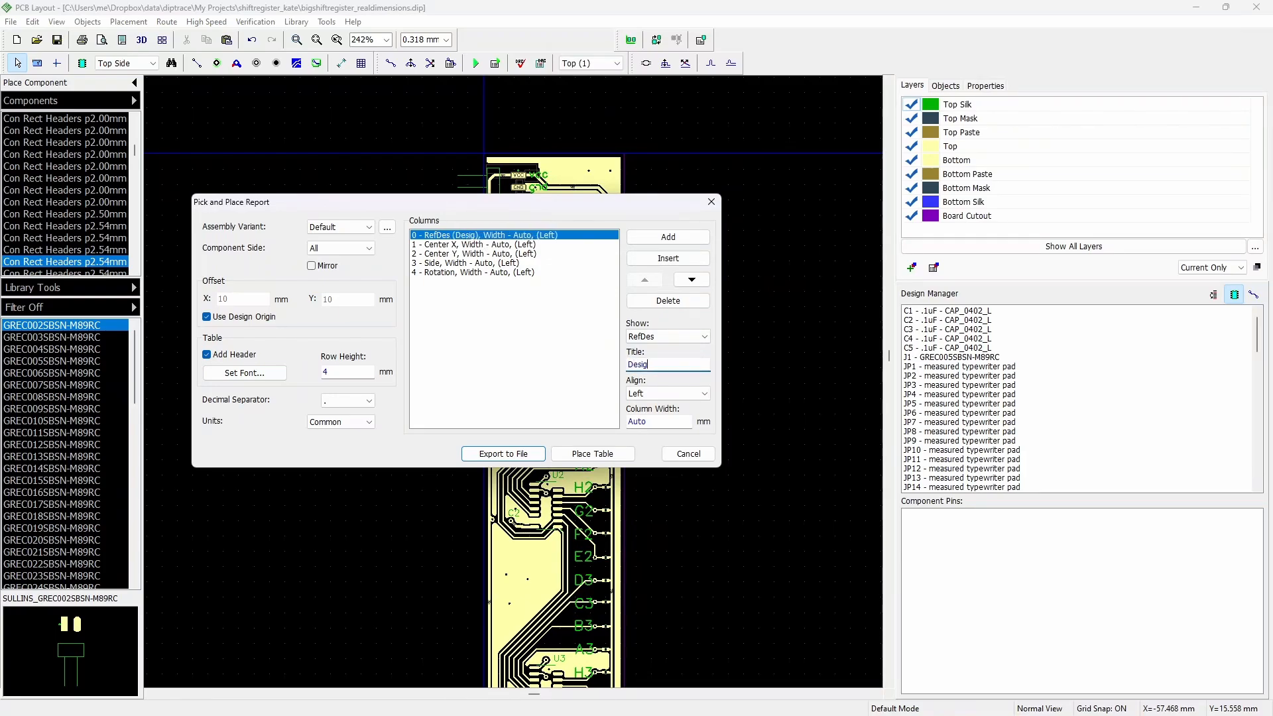
{"action": "type", "text": "nator"}
Set the title of the Center X column in the pick and place report to Mid X, matching the sample CPL
{"action": "left_click", "coordinate": [515, 245]}
{"action": "key", "text": "alt+Tab"}
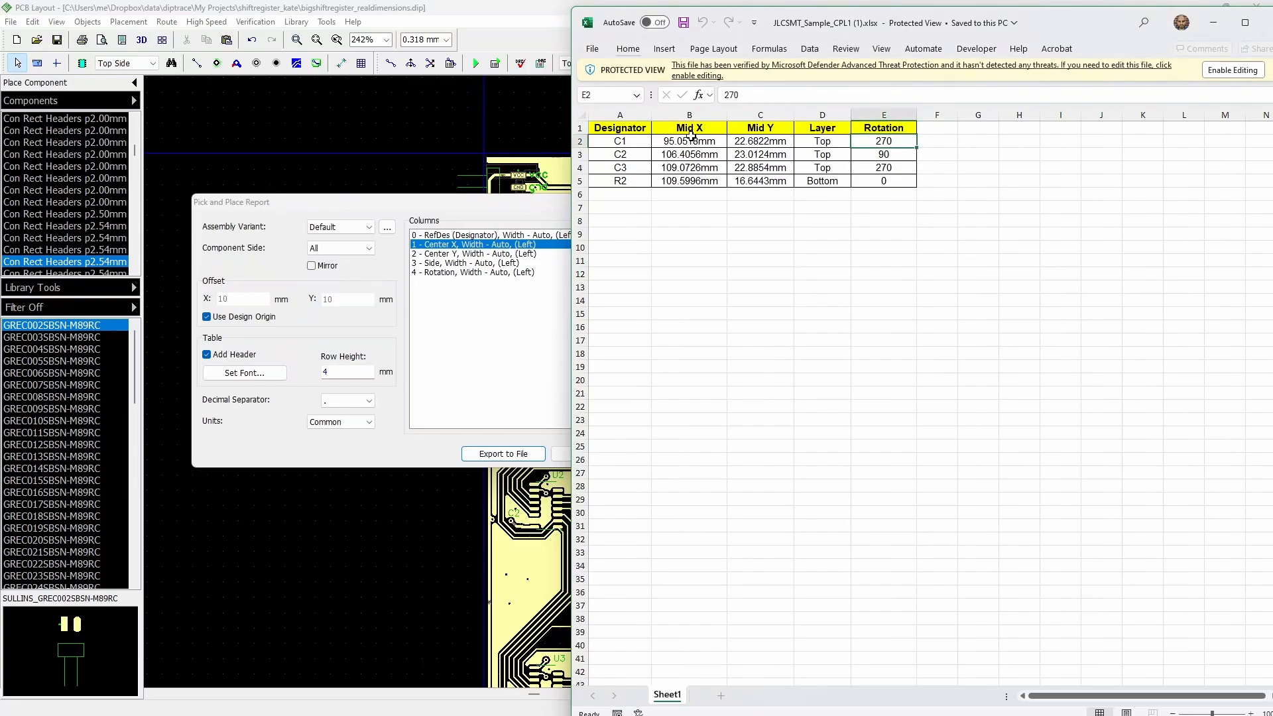
{"action": "key", "text": "alt+Tab"}
{"action": "left_click_drag", "start_coordinate": [675, 365], "coordinate": [605, 366]}
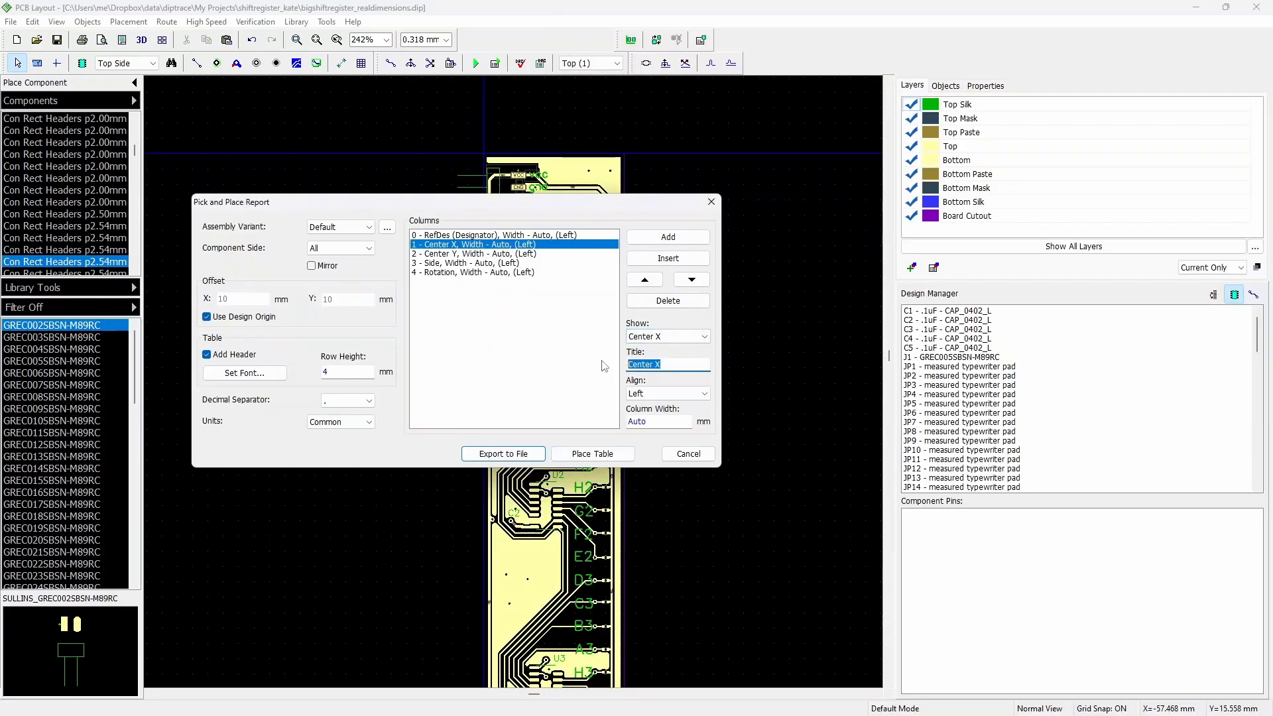
{"action": "type", "text": "Mid X"}
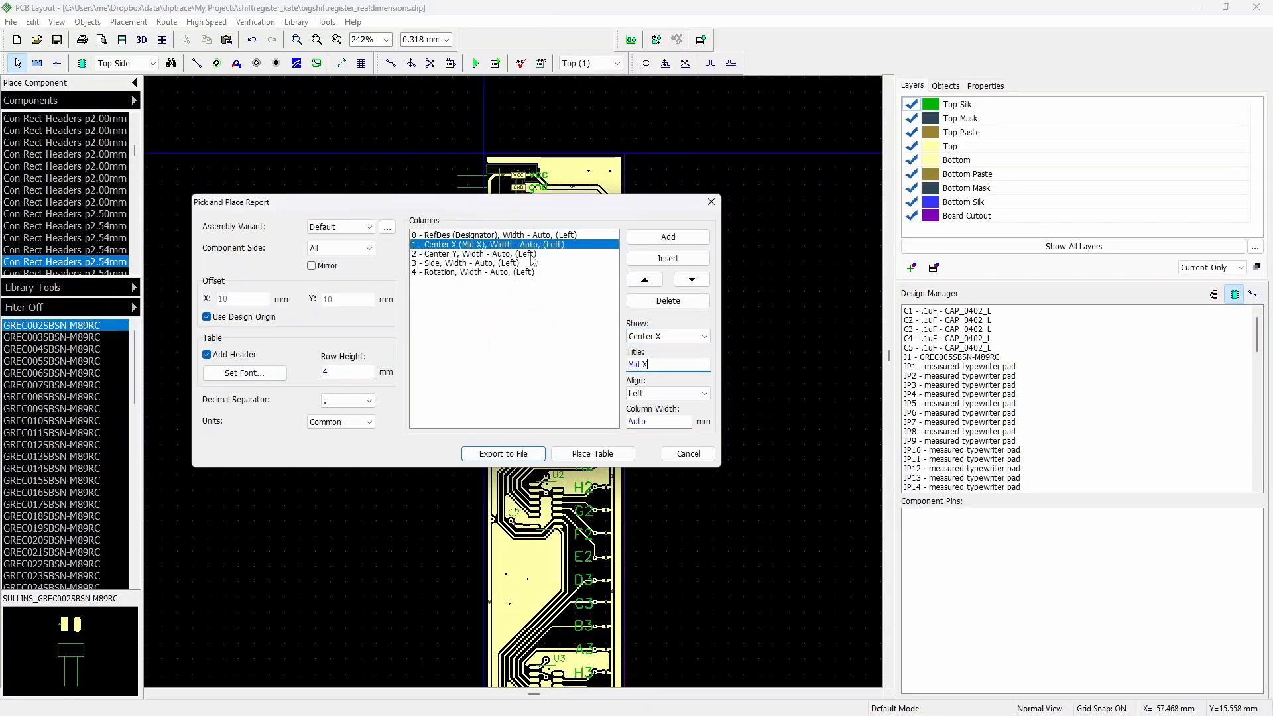
Set the title of the Center Y column in the pick and place report to Mid Y
{"action": "left_click", "coordinate": [532, 254]}
{"action": "key", "text": "alt+Tab"}
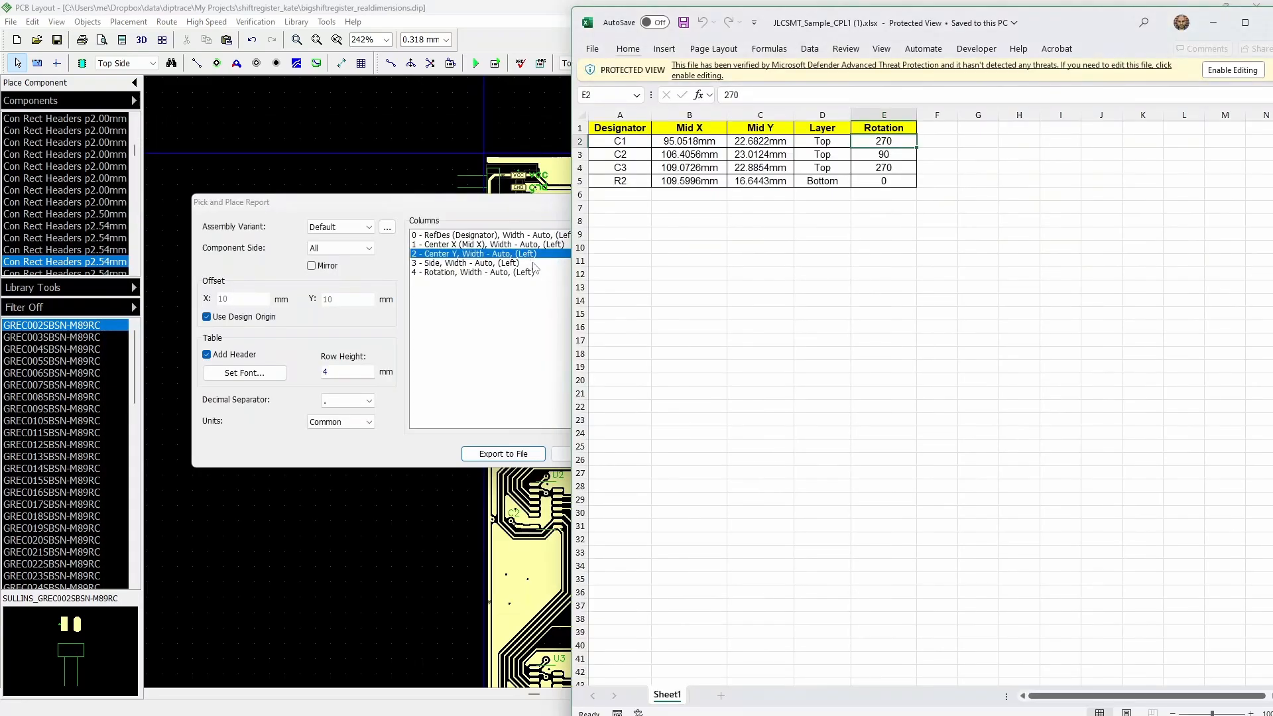
{"action": "key", "text": "alt+Tab"}
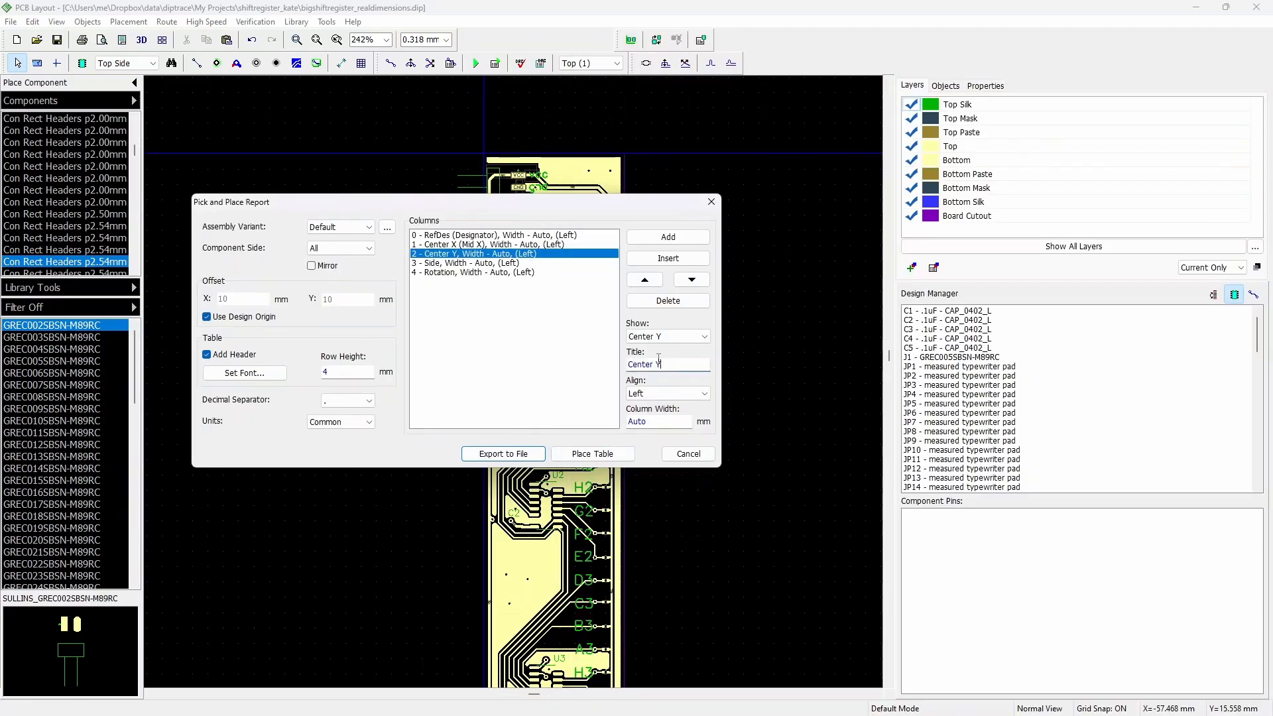
{"action": "triple_click", "coordinate": [659, 364]}
{"action": "type", "text": "Mid Y"}
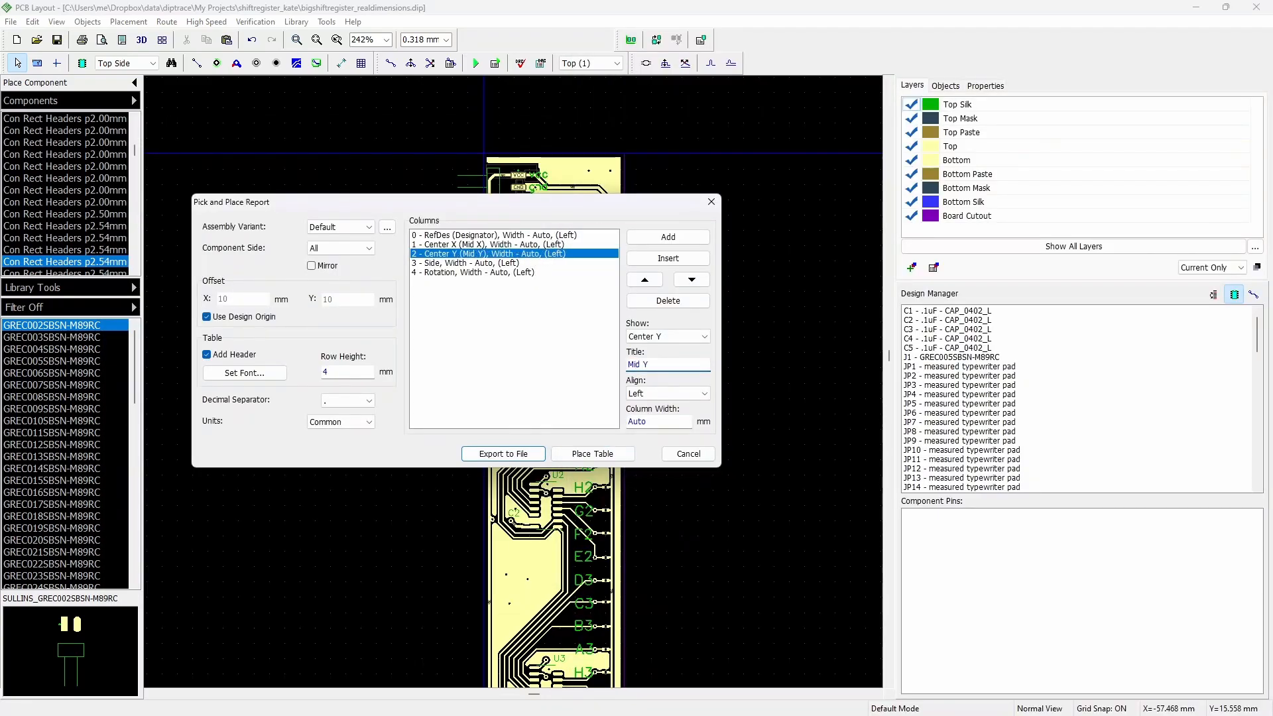
Set the Side column's title to Layer and check the Rotation column's title against the sample CPL
{"action": "left_click", "coordinate": [524, 263]}
{"action": "triple_click", "coordinate": [659, 364]}
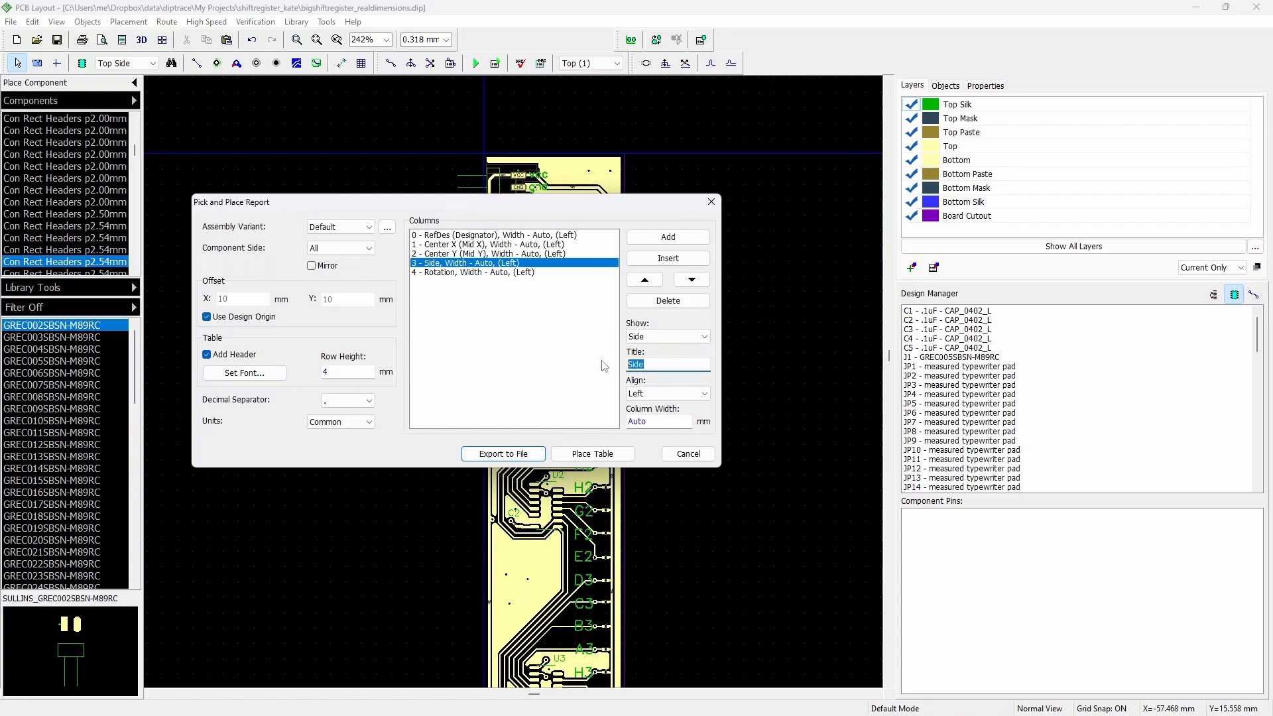
{"action": "type", "text": "Layer"}
{"action": "left_click", "coordinate": [521, 272]}
{"action": "key", "text": "alt+Tab"}
{"action": "key", "text": "alt+Tab"}
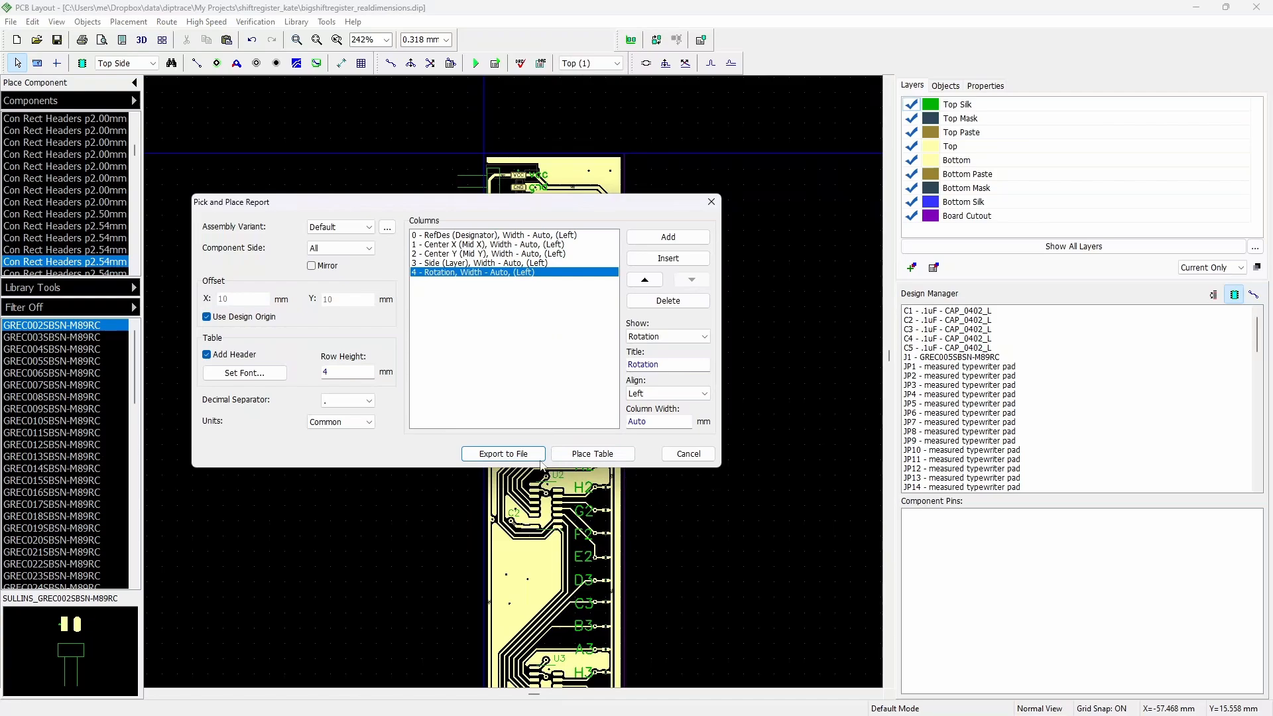
Export the pick and place report to pnp.csv on the Desktop, replacing the existing file and adjusting the CSV column divider
{"action": "left_click", "coordinate": [523, 455]}
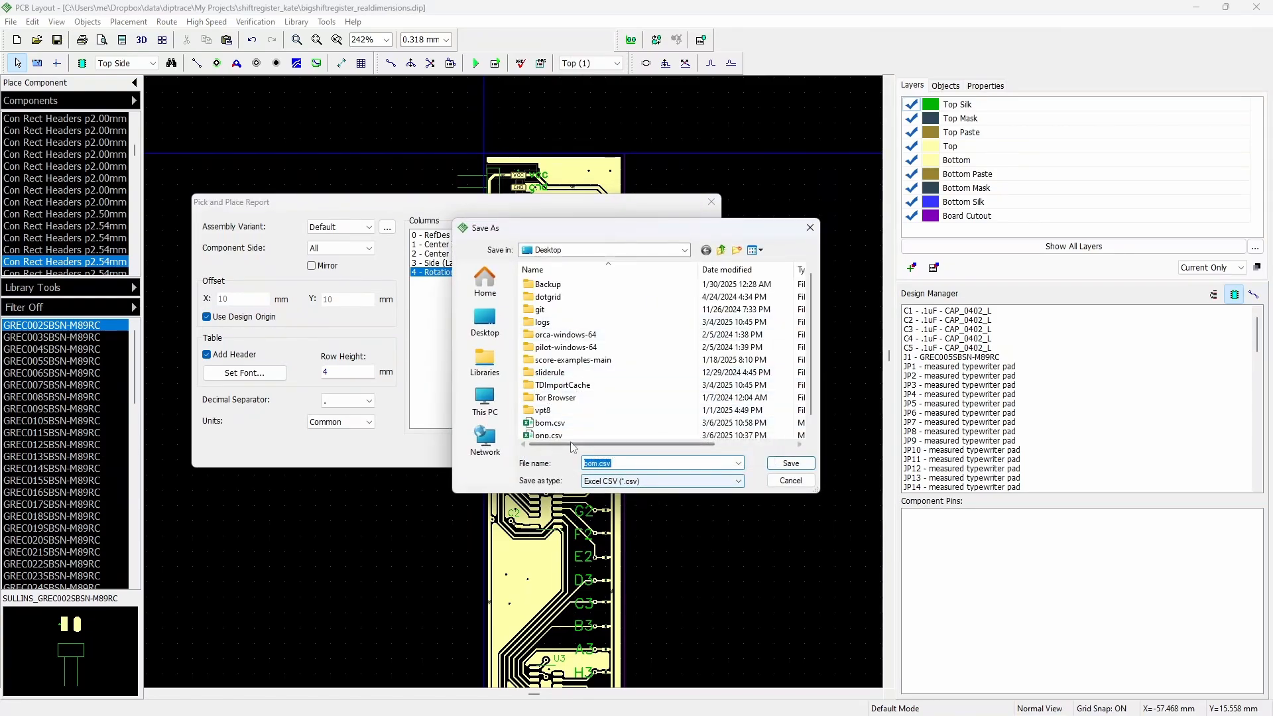
{"action": "left_click", "coordinate": [612, 435]}
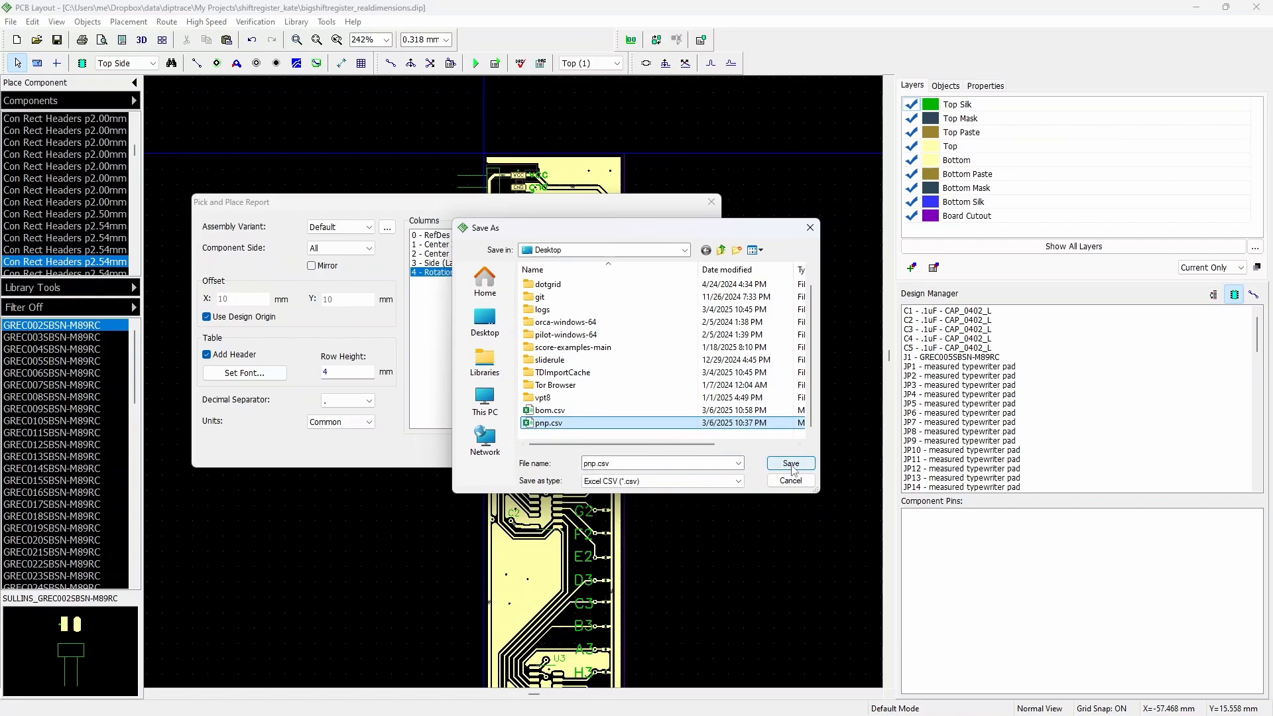
{"action": "left_click", "coordinate": [790, 464]}
{"action": "left_click", "coordinate": [634, 383]}
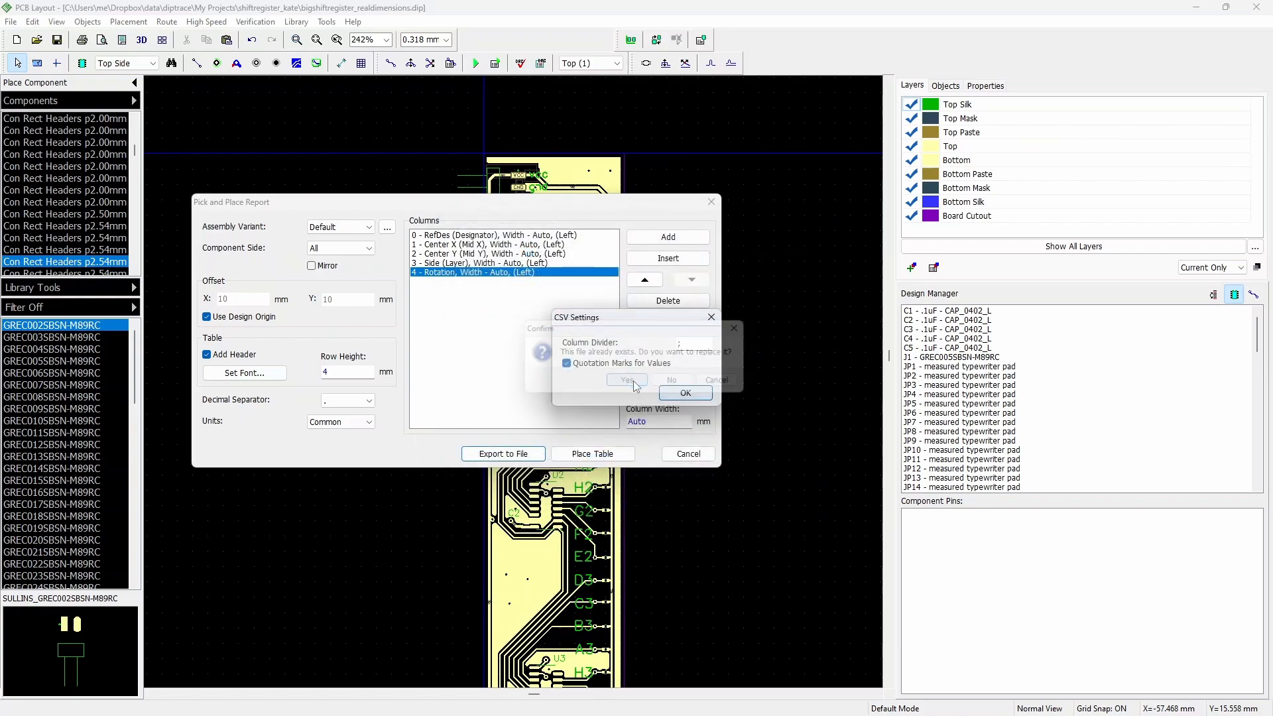
{"action": "double_click", "coordinate": [695, 342]}
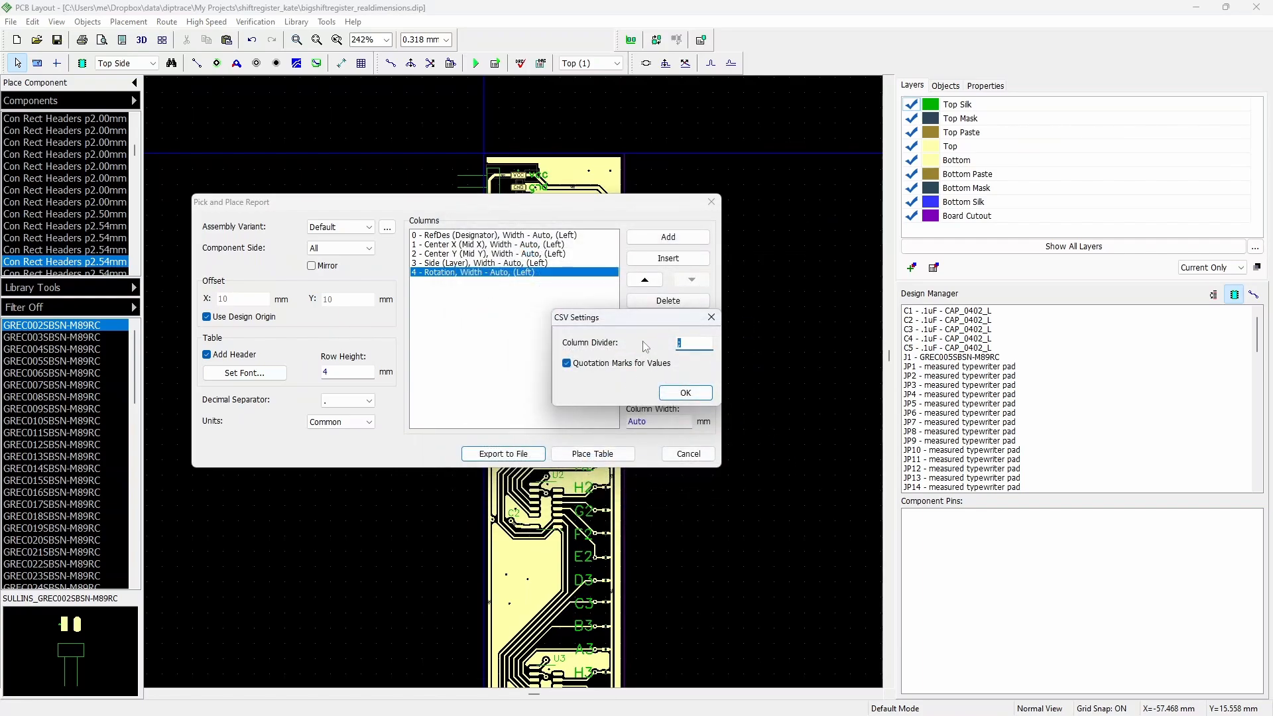
{"action": "left_click", "coordinate": [686, 393]}
Switch to the Sample-BOM_JLCSMT workbook in Excel and move its window so the sample CPL's Layer and Rotation columns stay in view
{"action": "key", "text": "alt+Tab"}
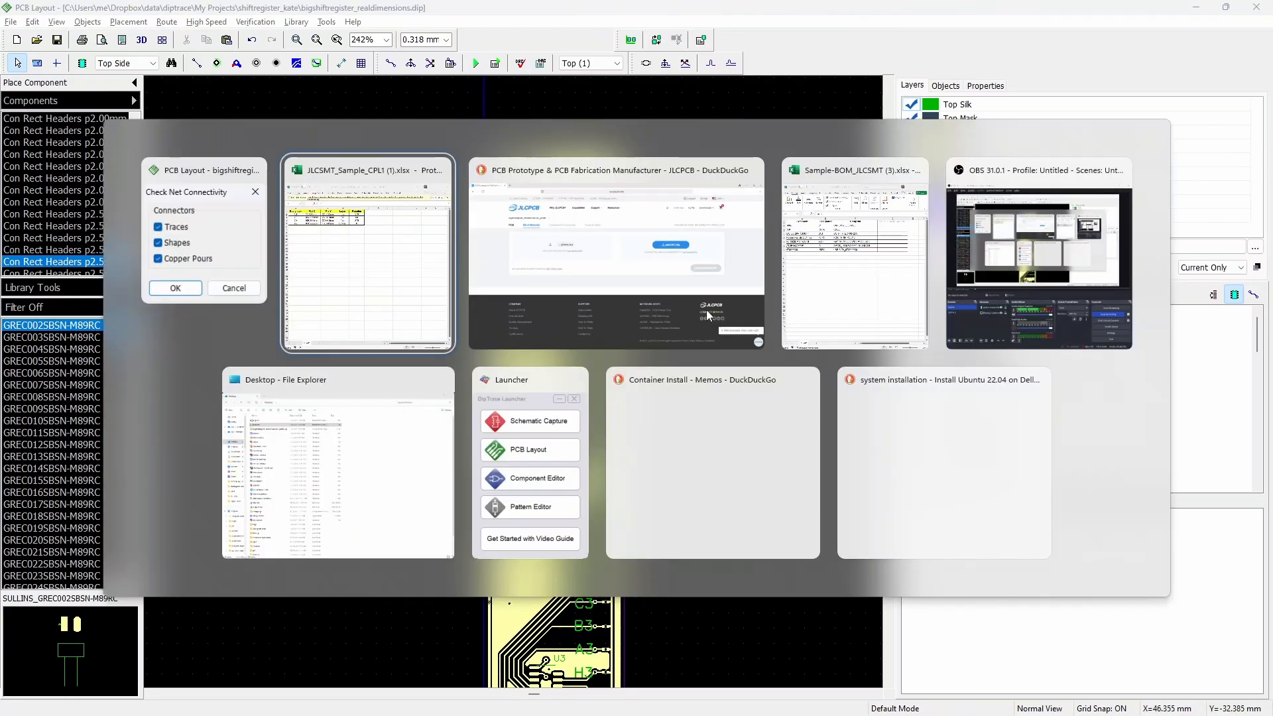
{"action": "left_click", "coordinate": [392, 311]}
{"action": "key", "text": "alt+Tab"}
{"action": "left_click", "coordinate": [846, 300]}
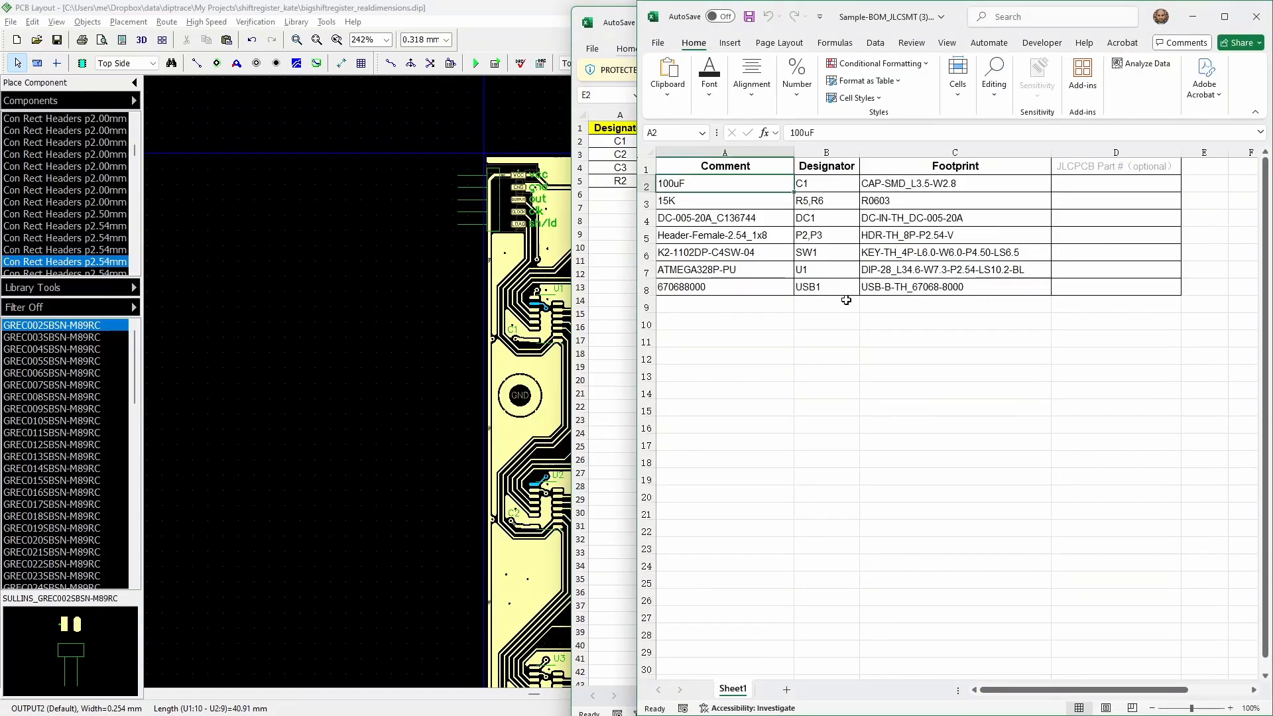
{"action": "key", "text": "alt"}
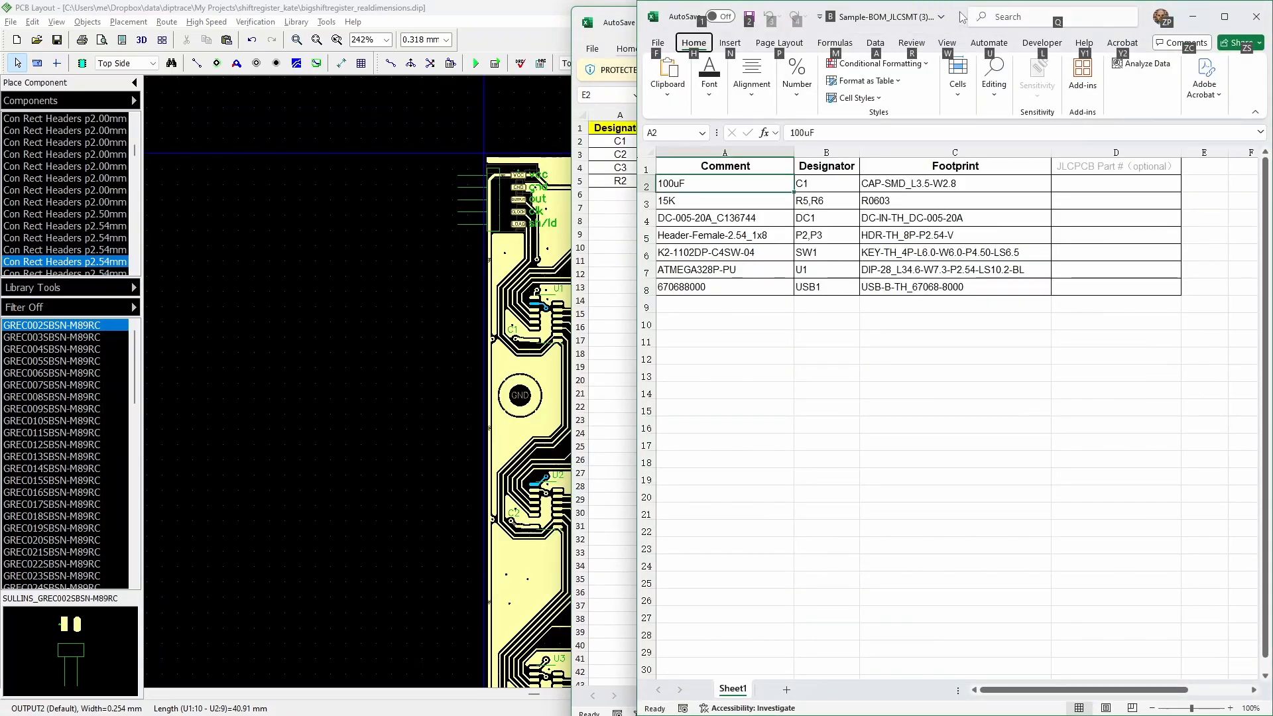
{"action": "left_click_drag", "start_coordinate": [962, 17], "coordinate": [432, 21]}
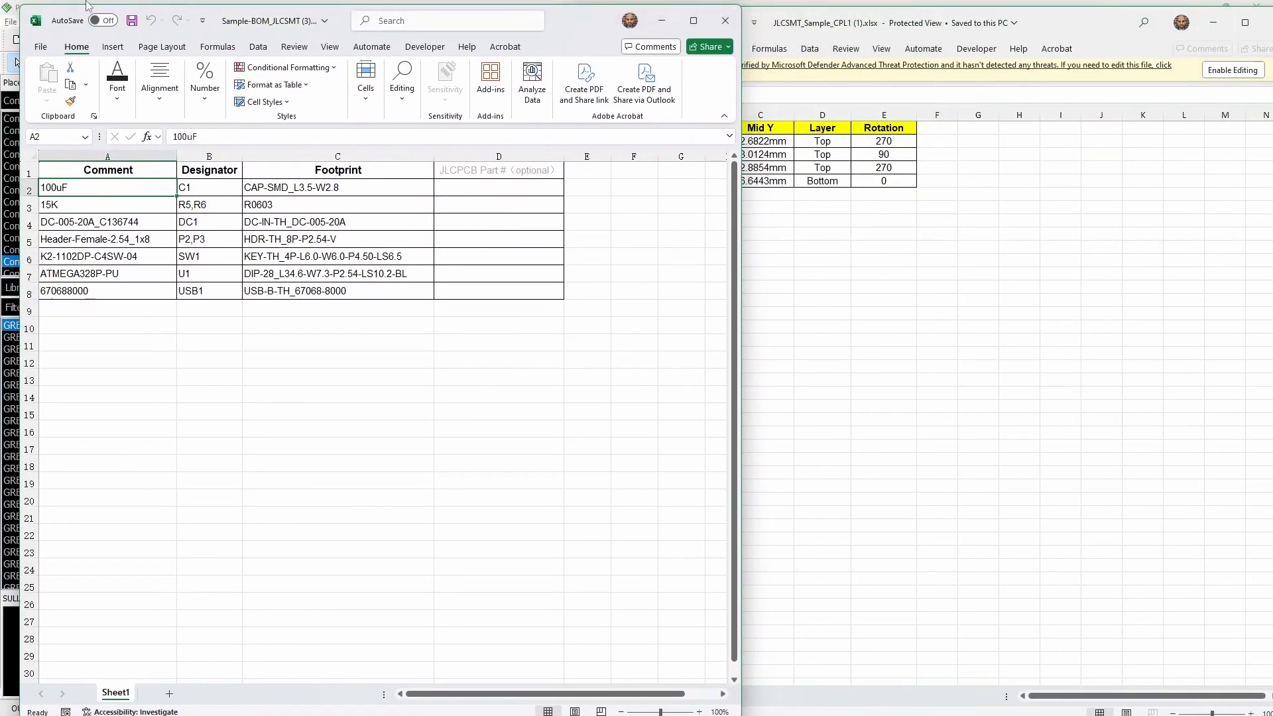
Open pnp.csv from the Desktop in Excel, filtering the file list to Text Files
{"action": "left_click", "coordinate": [40, 47]}
{"action": "left_click", "coordinate": [69, 137]}
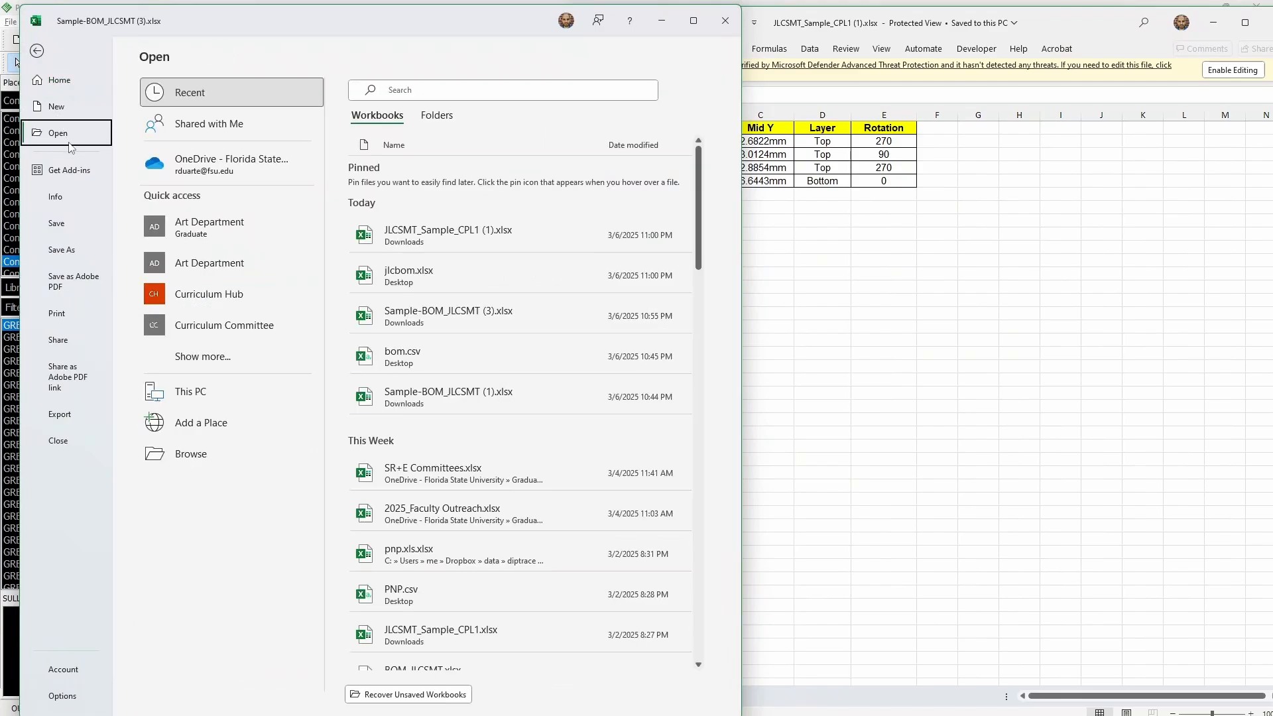
{"action": "left_click", "coordinate": [191, 454]}
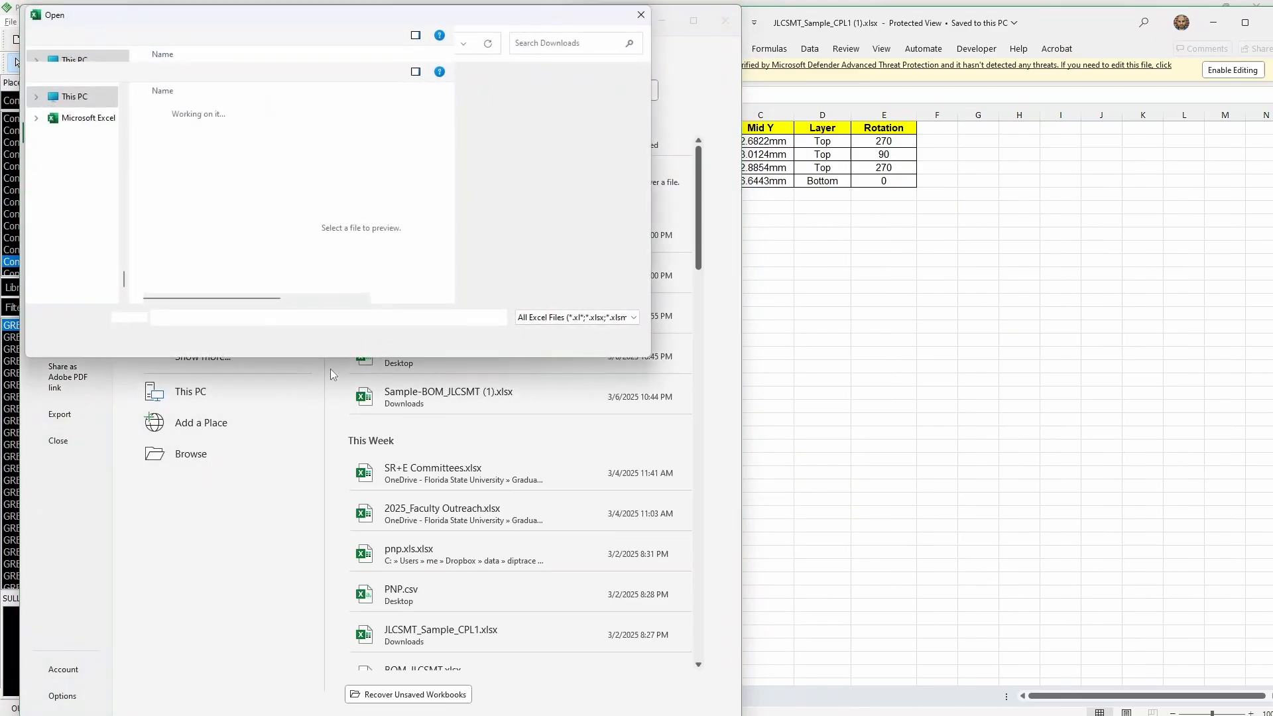
{"action": "left_click", "coordinate": [124, 101]}
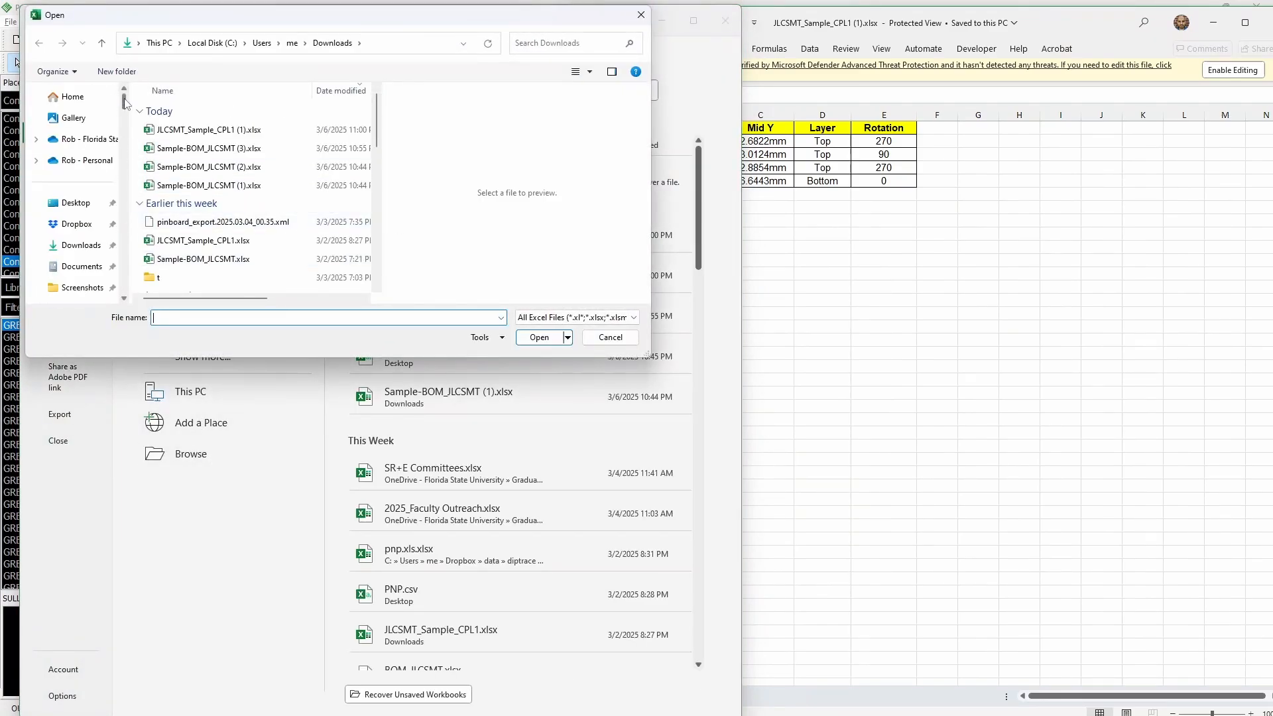
{"action": "left_click", "coordinate": [75, 203]}
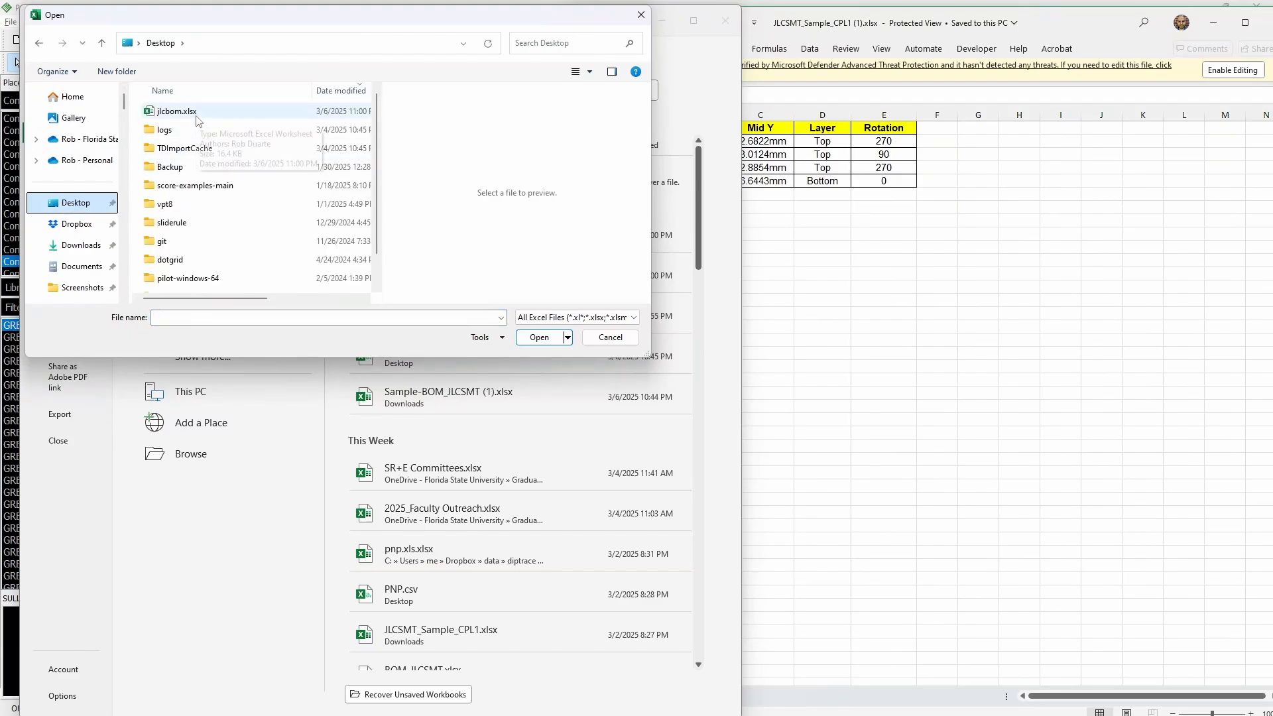
{"action": "scroll", "coordinate": [226, 175], "scroll_direction": "down", "scroll_amount": 1}
{"action": "scroll", "coordinate": [226, 175], "scroll_direction": "up", "scroll_amount": 1}
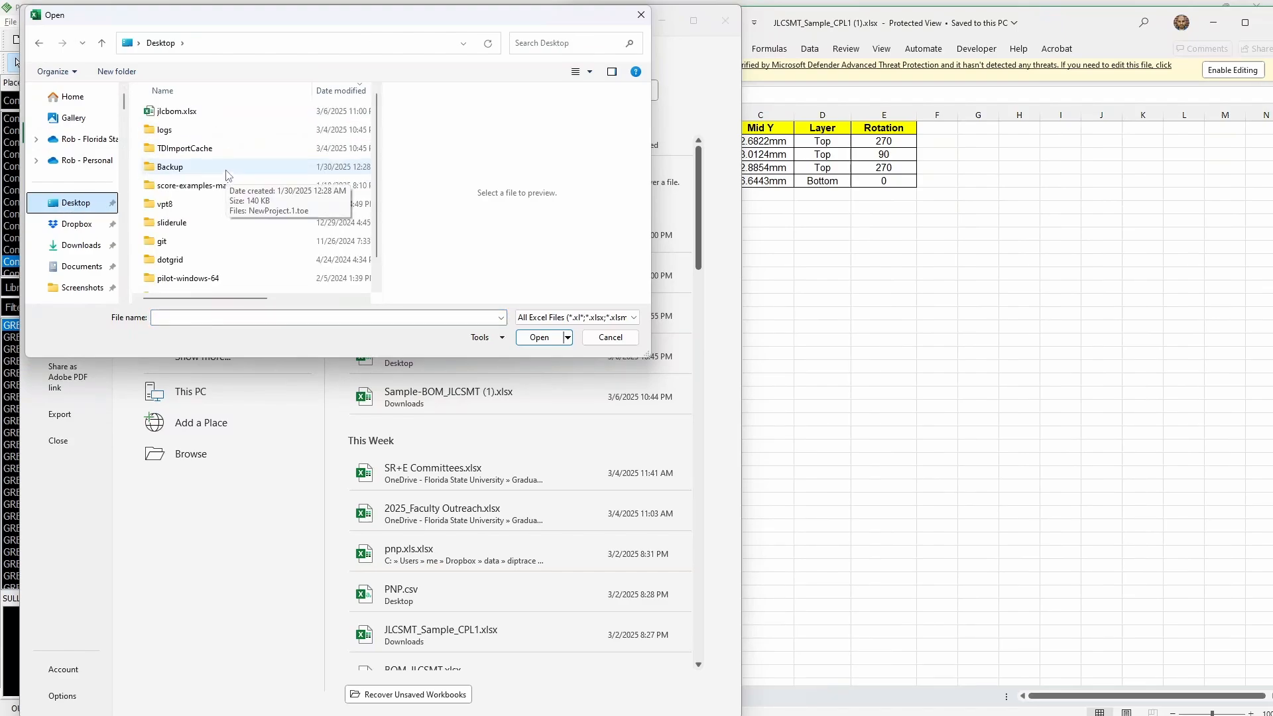
{"action": "left_click", "coordinate": [587, 317]}
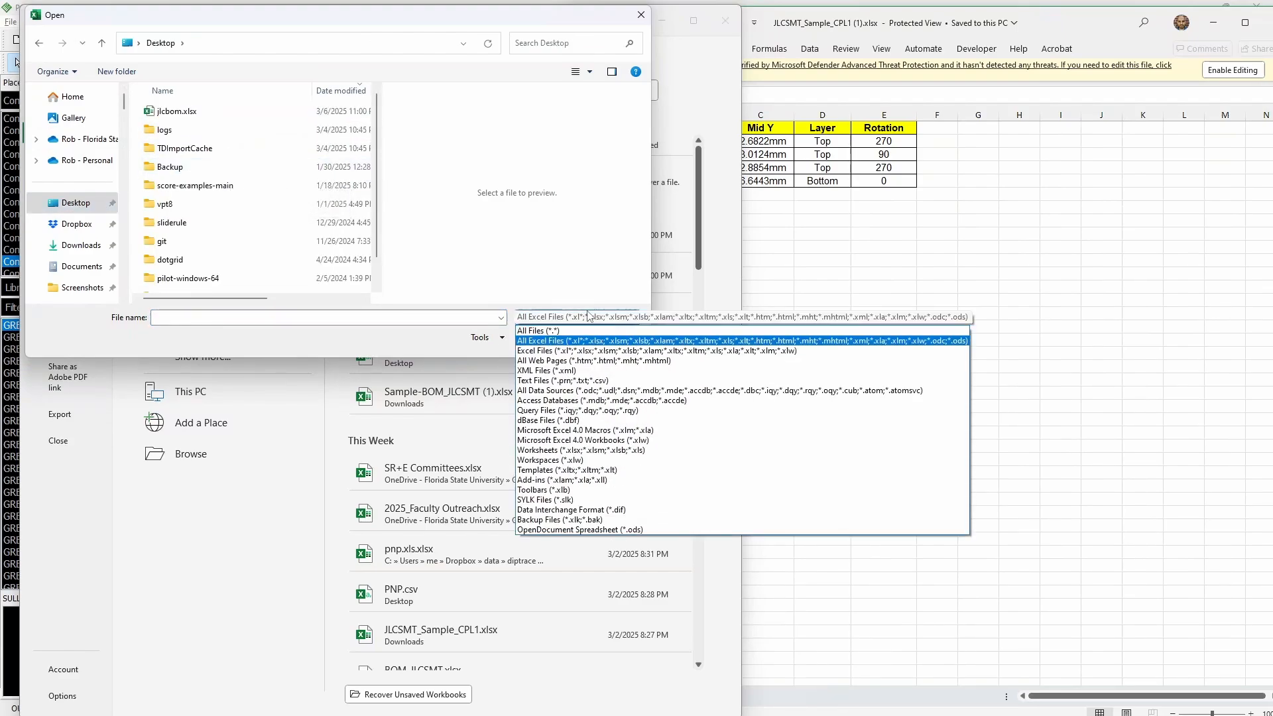
{"action": "left_click", "coordinate": [569, 381]}
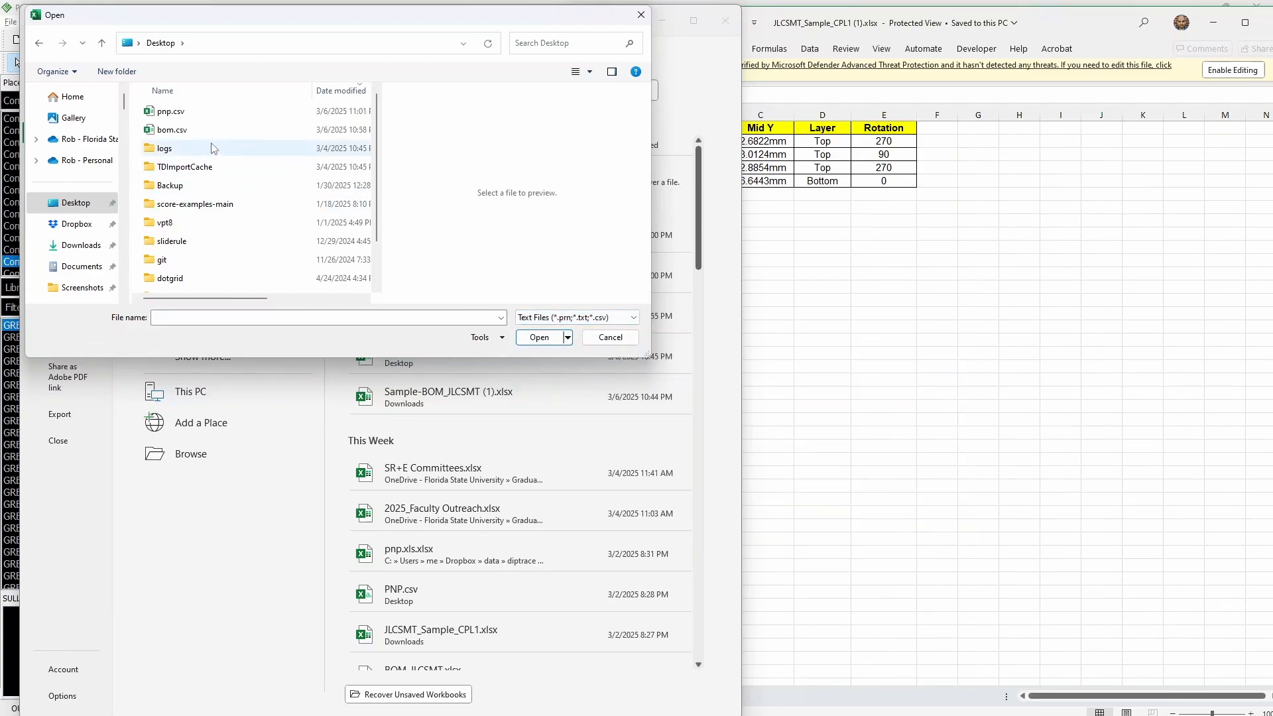
{"action": "left_click", "coordinate": [193, 111]}
{"action": "left_click", "coordinate": [539, 338]}
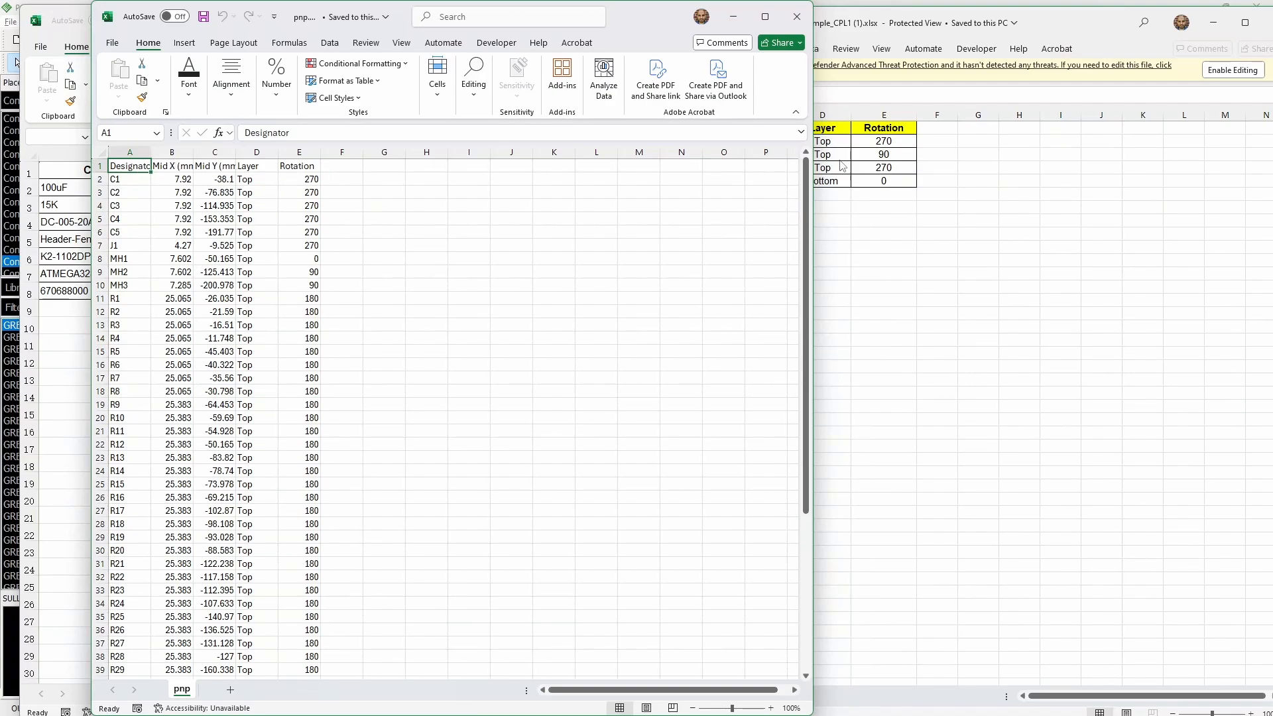
Compare the column headers of pnp.csv with the sample CPL, widening column B to show its full header
{"action": "left_click", "coordinate": [841, 166]}
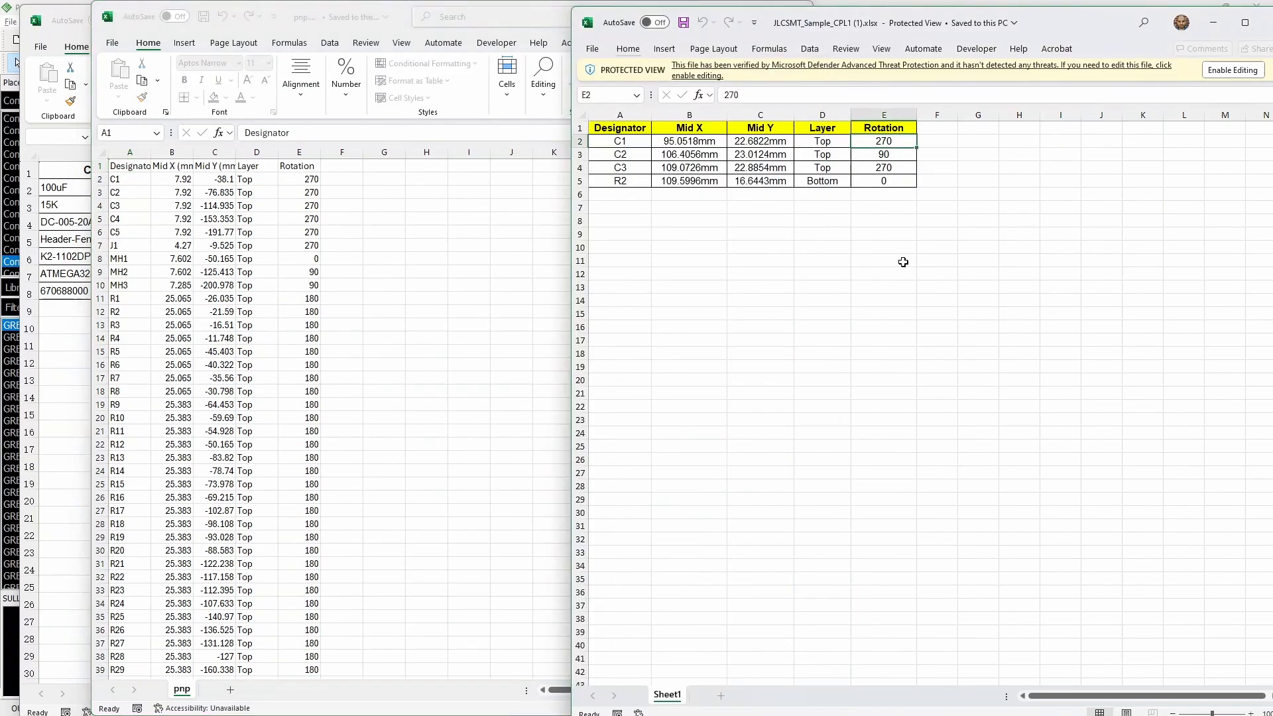
{"action": "left_click", "coordinate": [194, 153]}
{"action": "left_click_drag", "start_coordinate": [193, 152], "coordinate": [218, 150]}
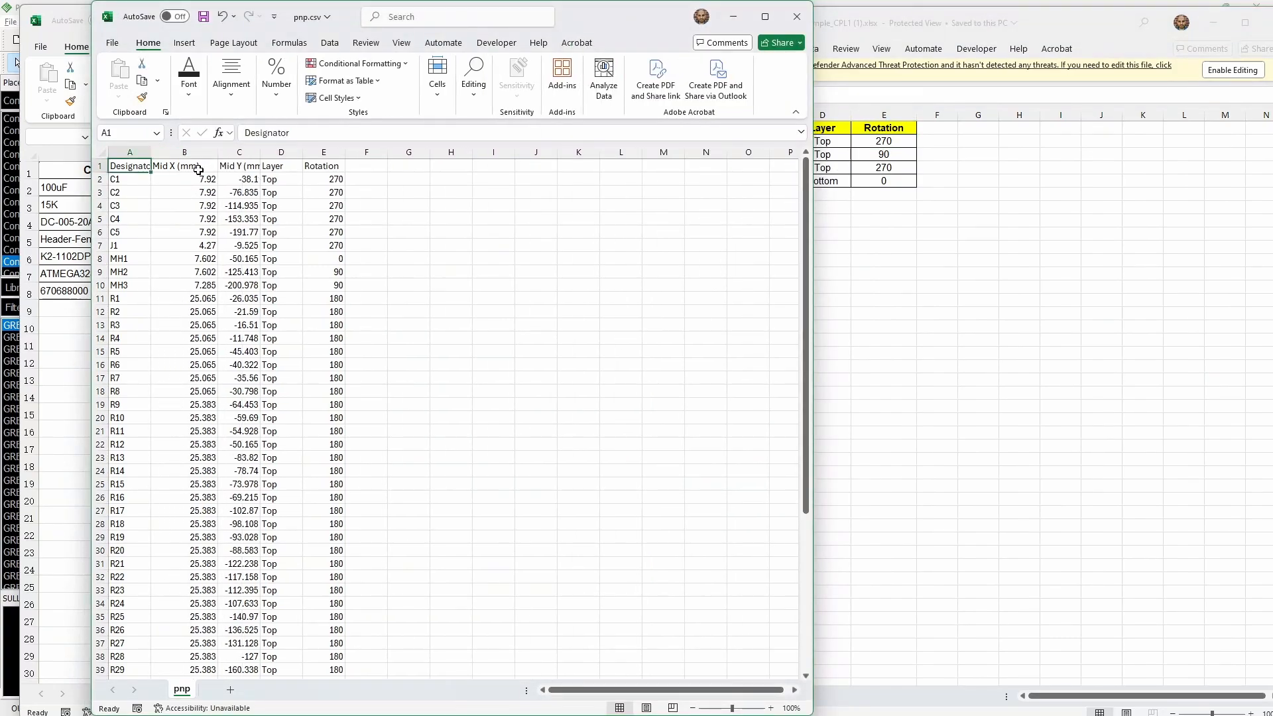
{"action": "left_click", "coordinate": [929, 261]}
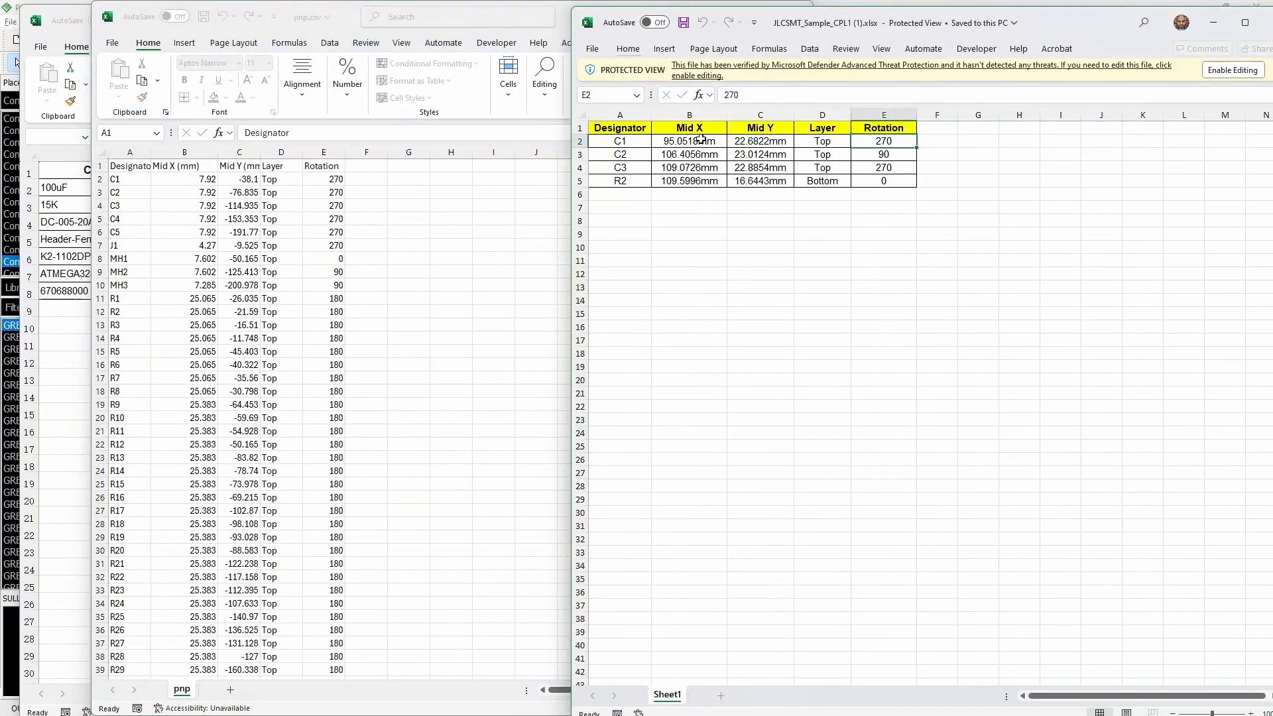
Remove the "(mm)" suffix from headers B1 and C1 so they read Mid X and Mid Y
{"action": "left_click", "coordinate": [199, 165]}
{"action": "left_click_drag", "start_coordinate": [296, 134], "coordinate": [266, 133]}
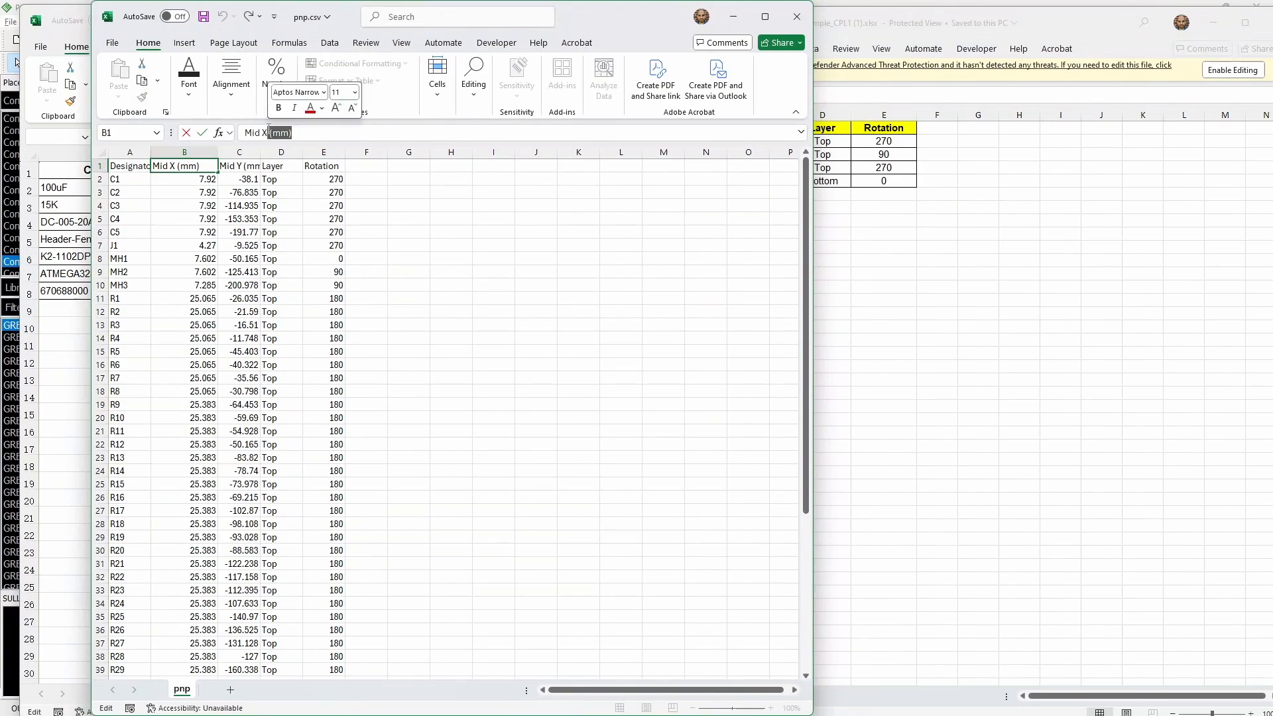
{"action": "key", "text": "BackSpace"}
{"action": "left_click", "coordinate": [228, 166]}
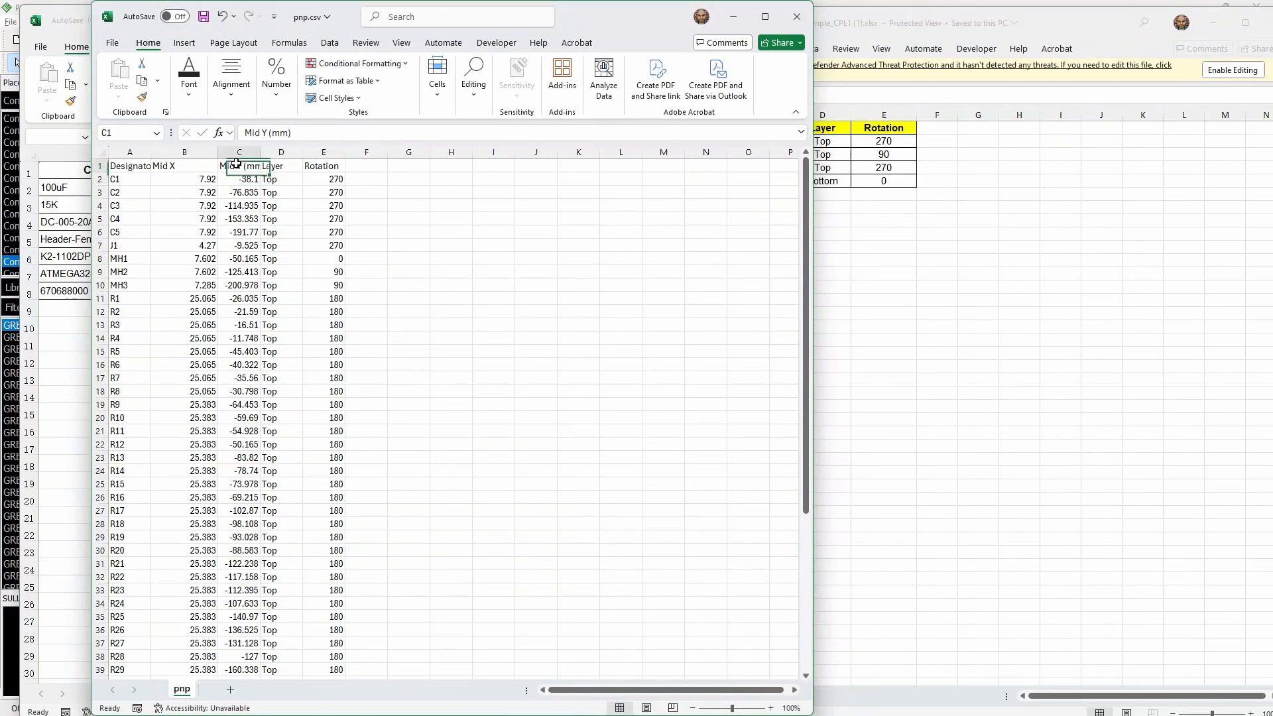
{"action": "left_click_drag", "start_coordinate": [292, 132], "coordinate": [264, 132]}
{"action": "key", "text": "BackSpace"}
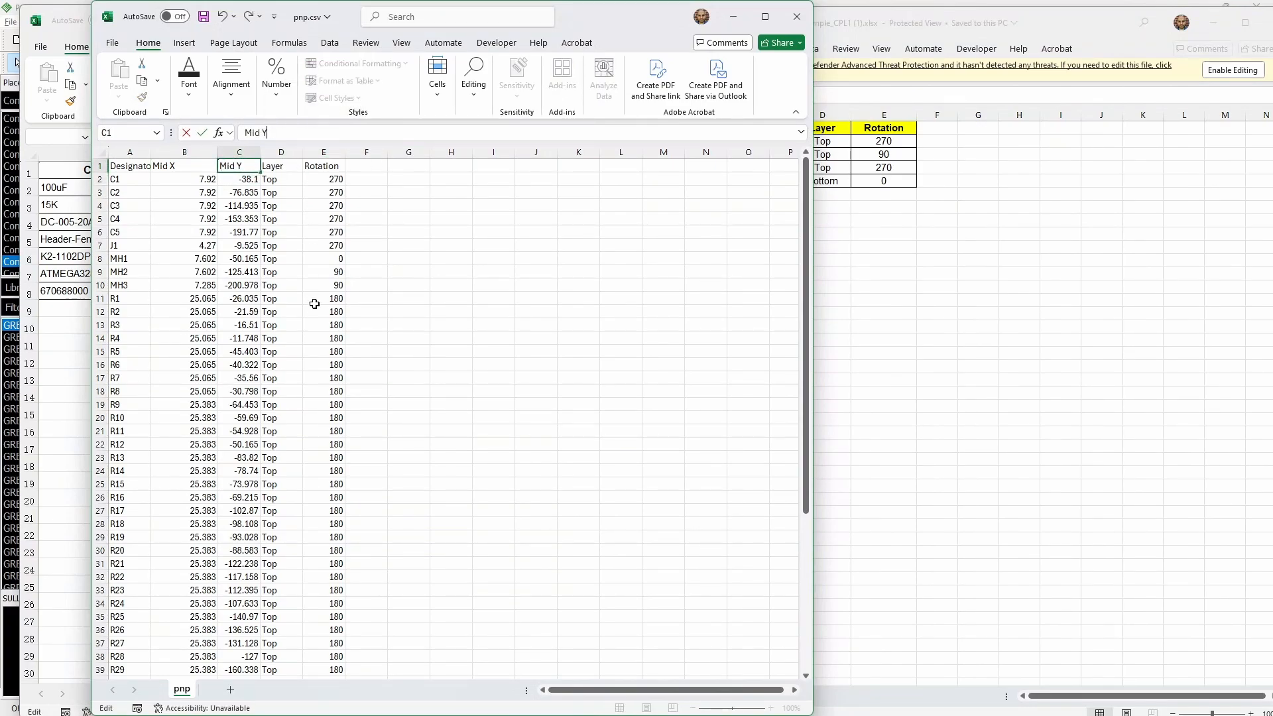
{"action": "left_click_drag", "start_coordinate": [494, 339], "coordinate": [516, 345]}
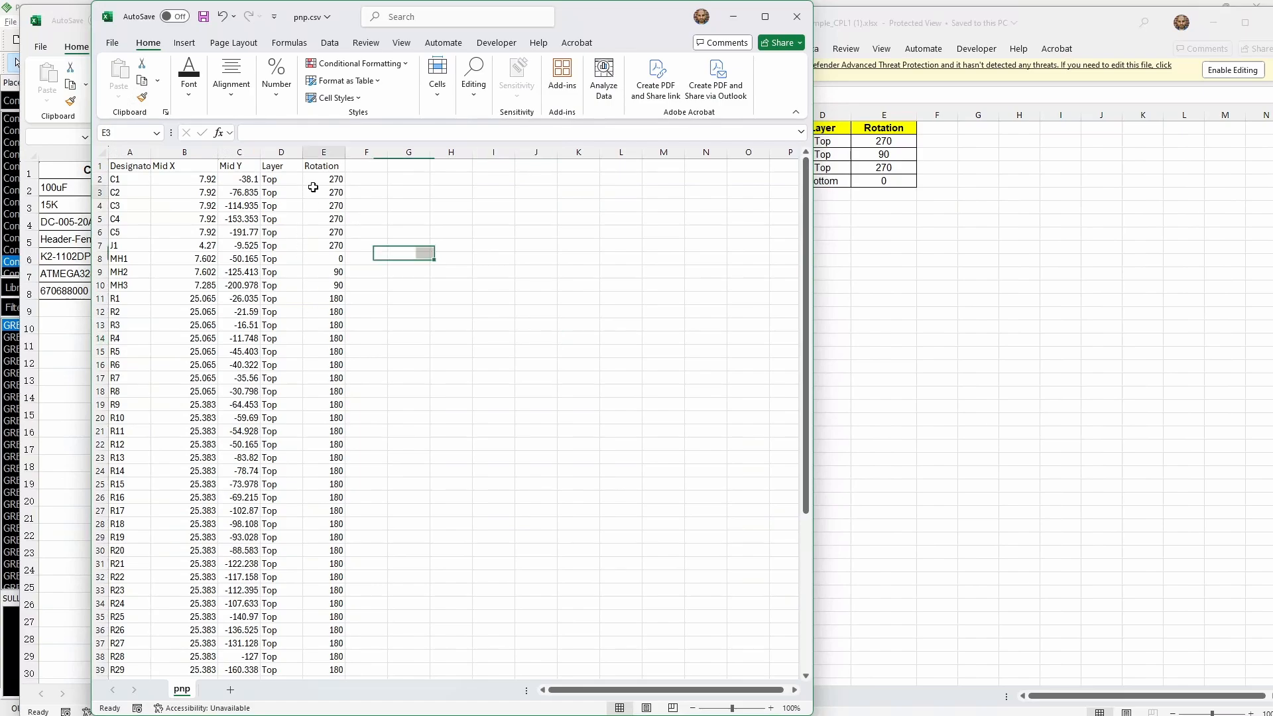
Check the pnp.csv rows down to U5 and save the file on the Desktop as an Excel Workbook named jlcpnp
{"action": "left_click", "coordinate": [335, 192]}
{"action": "scroll", "coordinate": [308, 239], "scroll_direction": "down", "scroll_amount": 5}
{"action": "scroll", "coordinate": [308, 250], "scroll_direction": "down", "scroll_amount": 8}
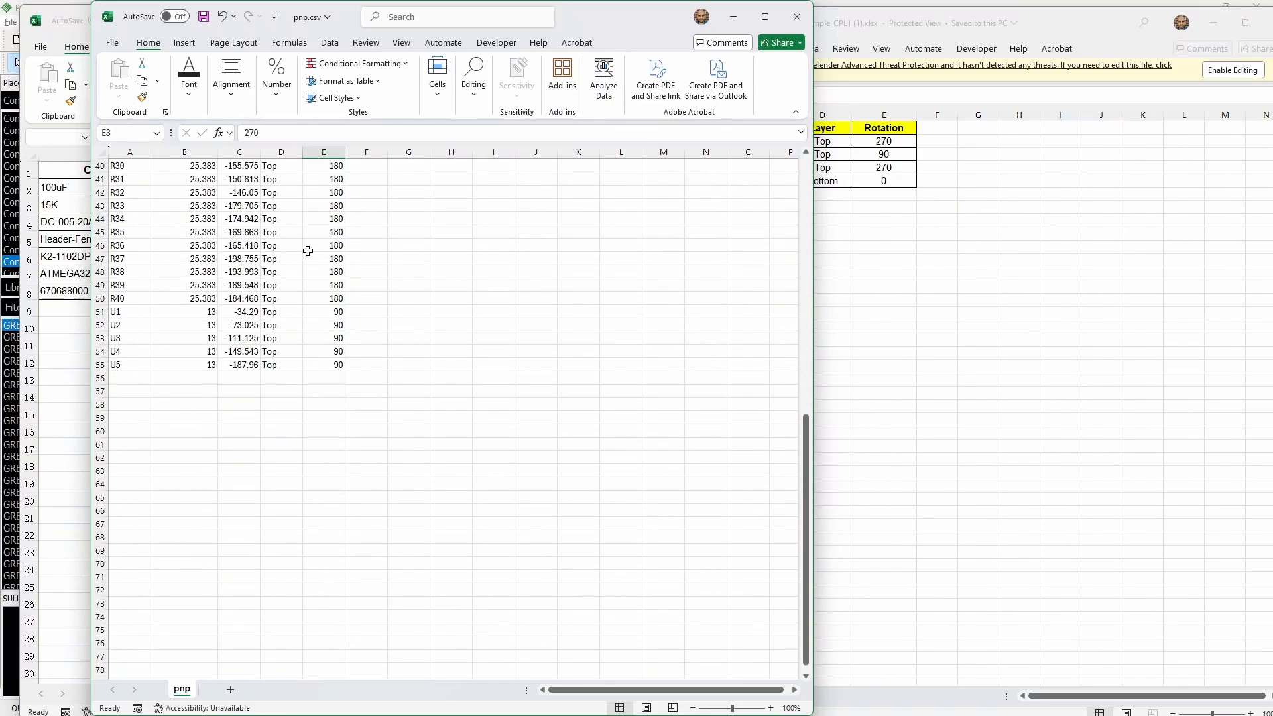
{"action": "scroll", "coordinate": [311, 319], "scroll_direction": "up", "scroll_amount": 13}
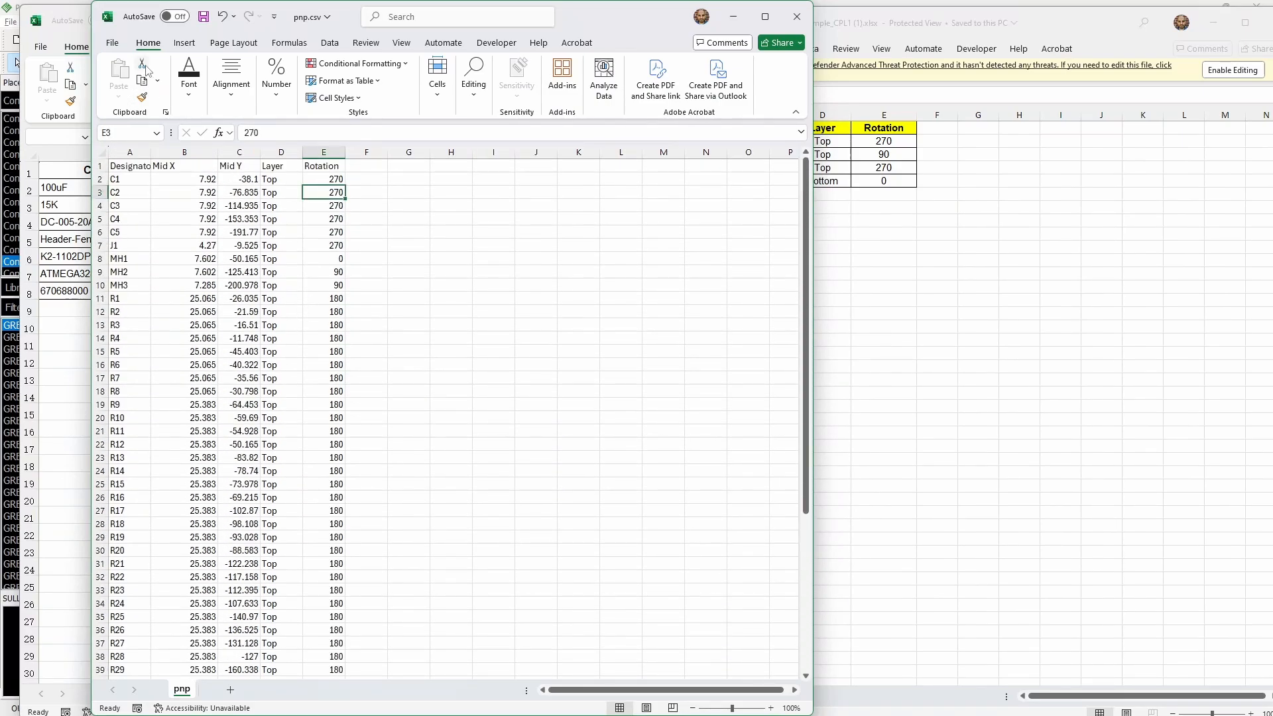
{"action": "left_click", "coordinate": [112, 42]}
{"action": "left_click", "coordinate": [133, 245]}
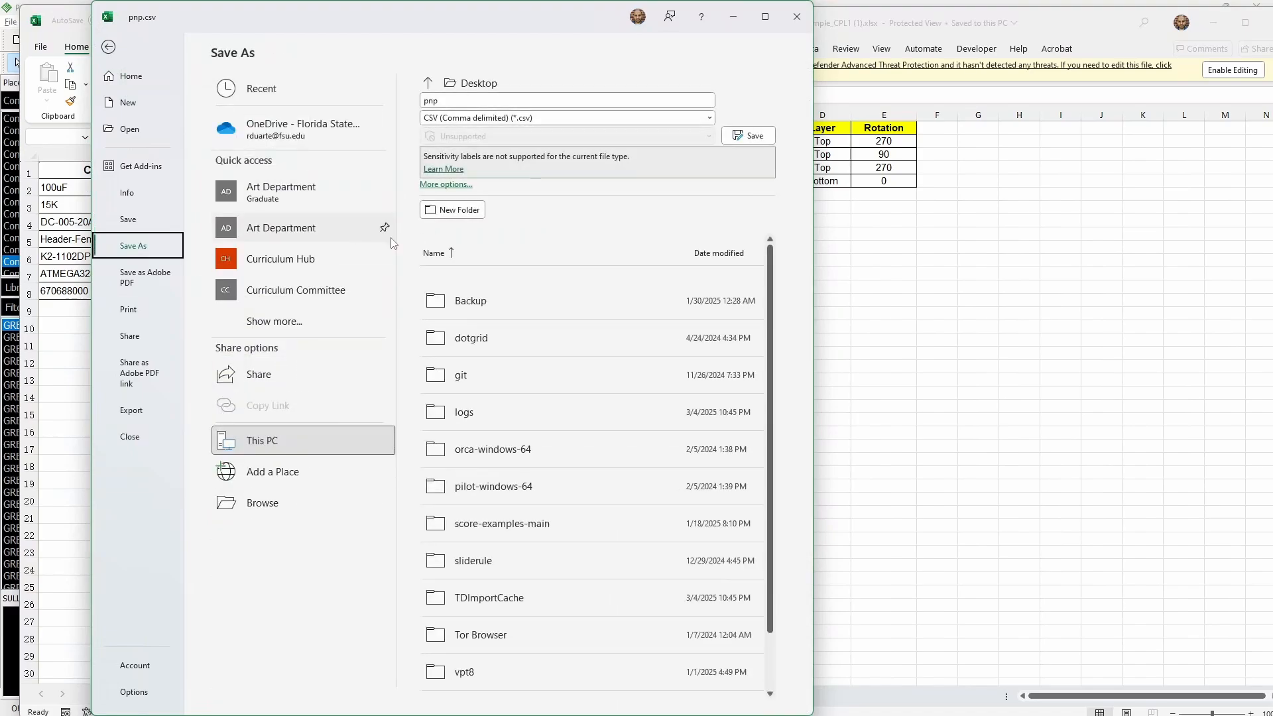
{"action": "left_click", "coordinate": [483, 104]}
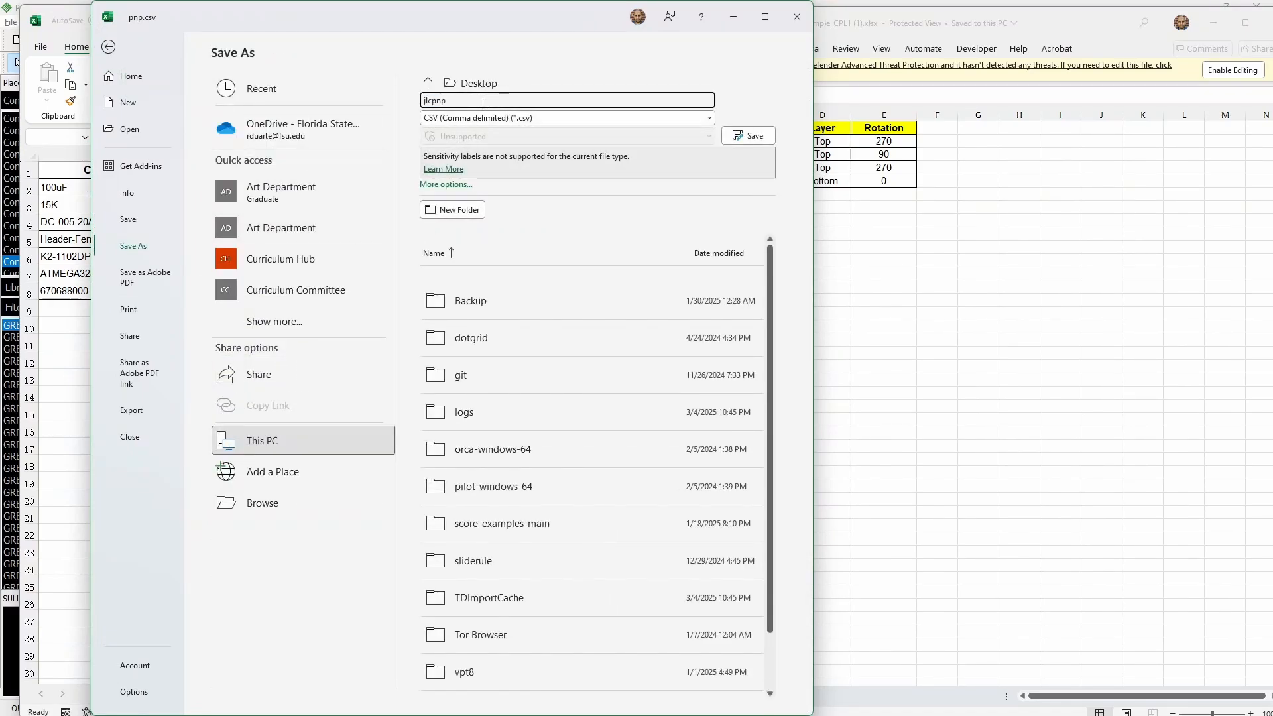
{"action": "left_click", "coordinate": [547, 118]}
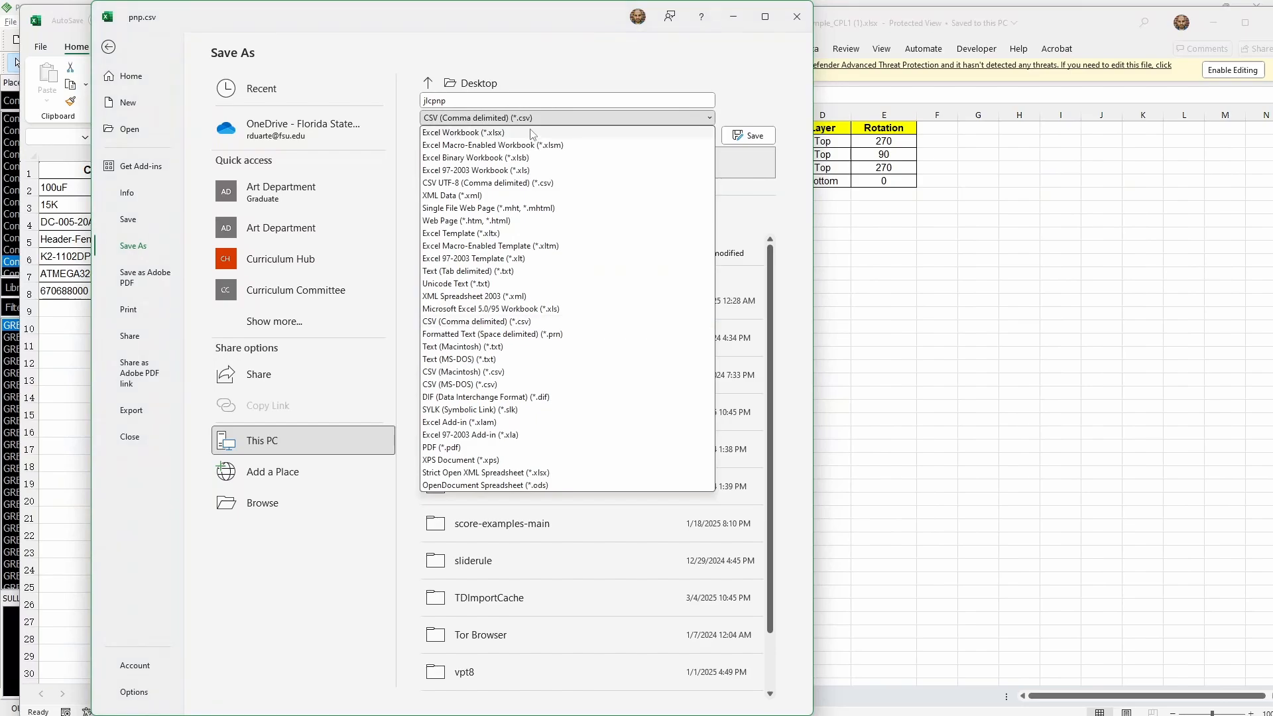
{"action": "left_click", "coordinate": [534, 131]}
{"action": "left_click", "coordinate": [749, 135]}
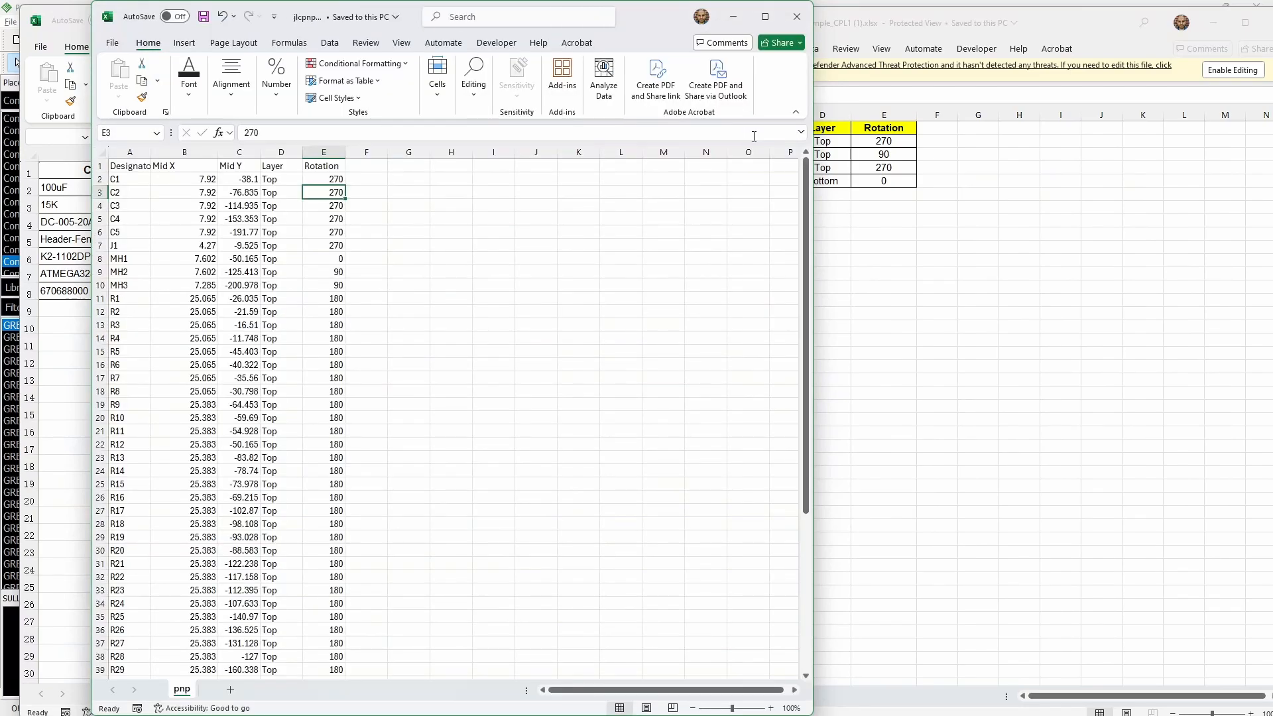
Switch to the JLCPCB order page in the browser and upload jlcpnp.xlsx from the Desktop as the CPL file
{"action": "key", "text": "alt"}
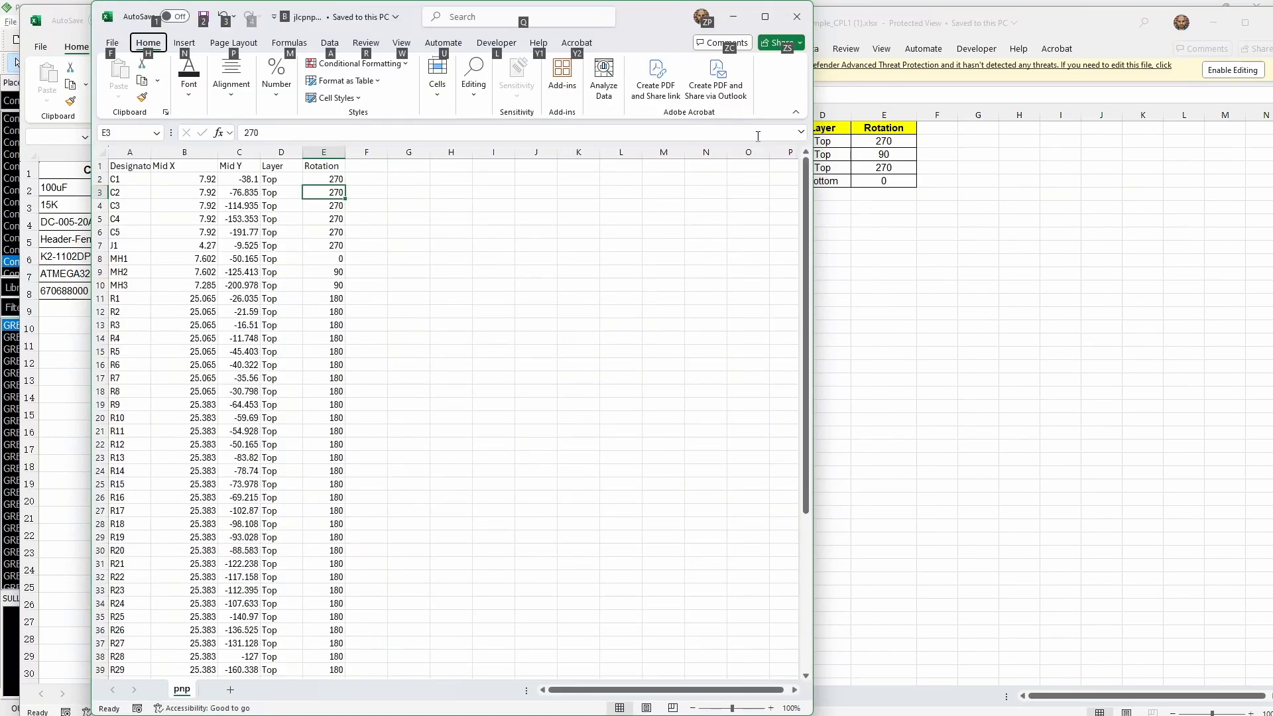
{"action": "key", "text": "alt+Tab"}
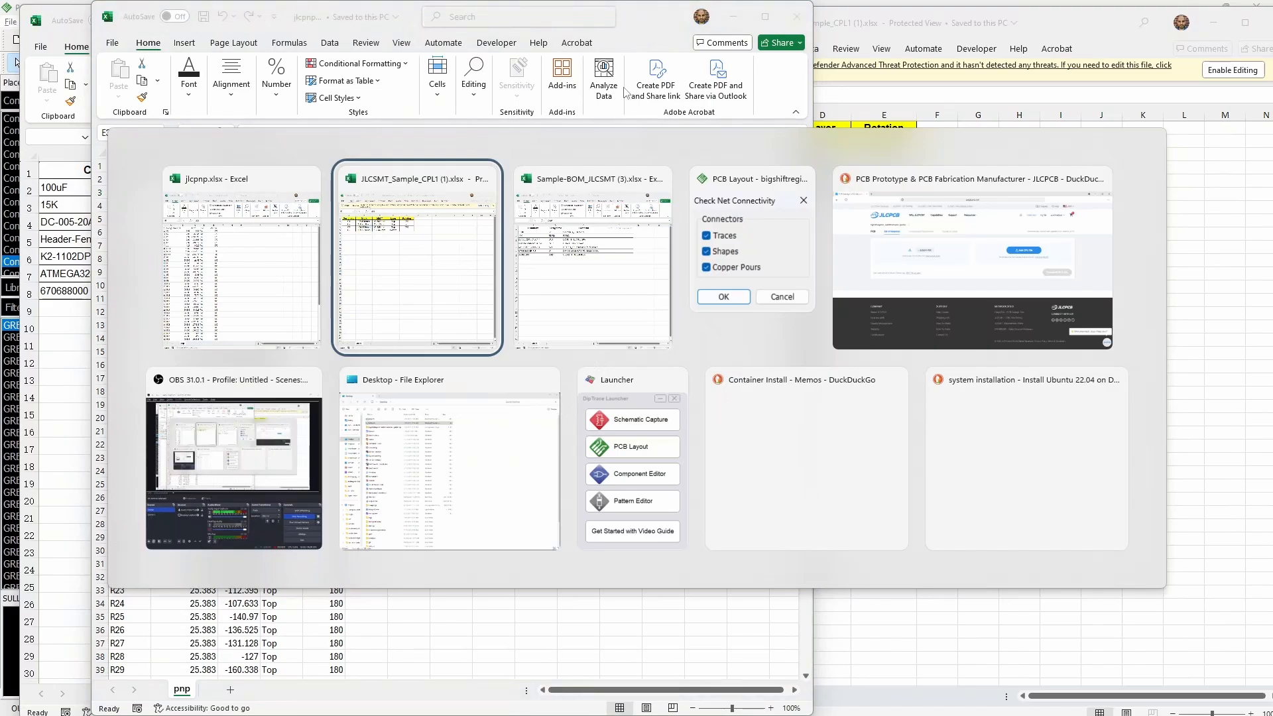
{"action": "left_click", "coordinate": [915, 268]}
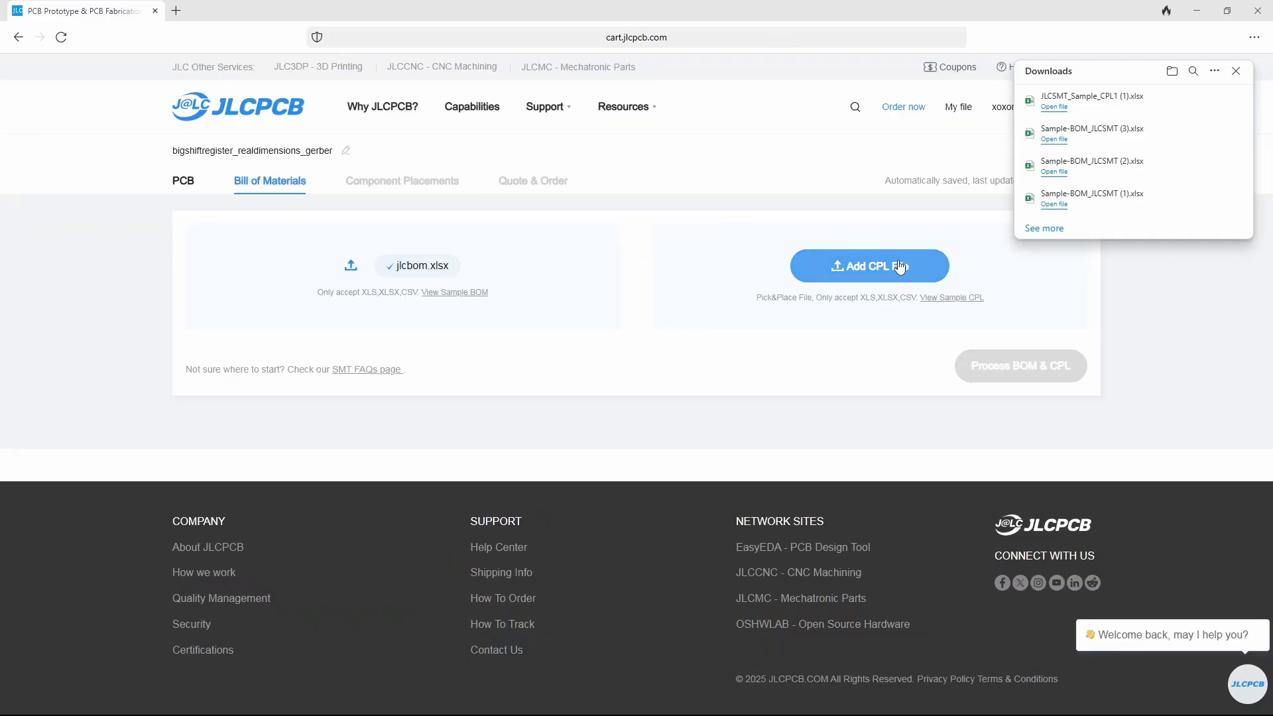
{"action": "left_click", "coordinate": [878, 267]}
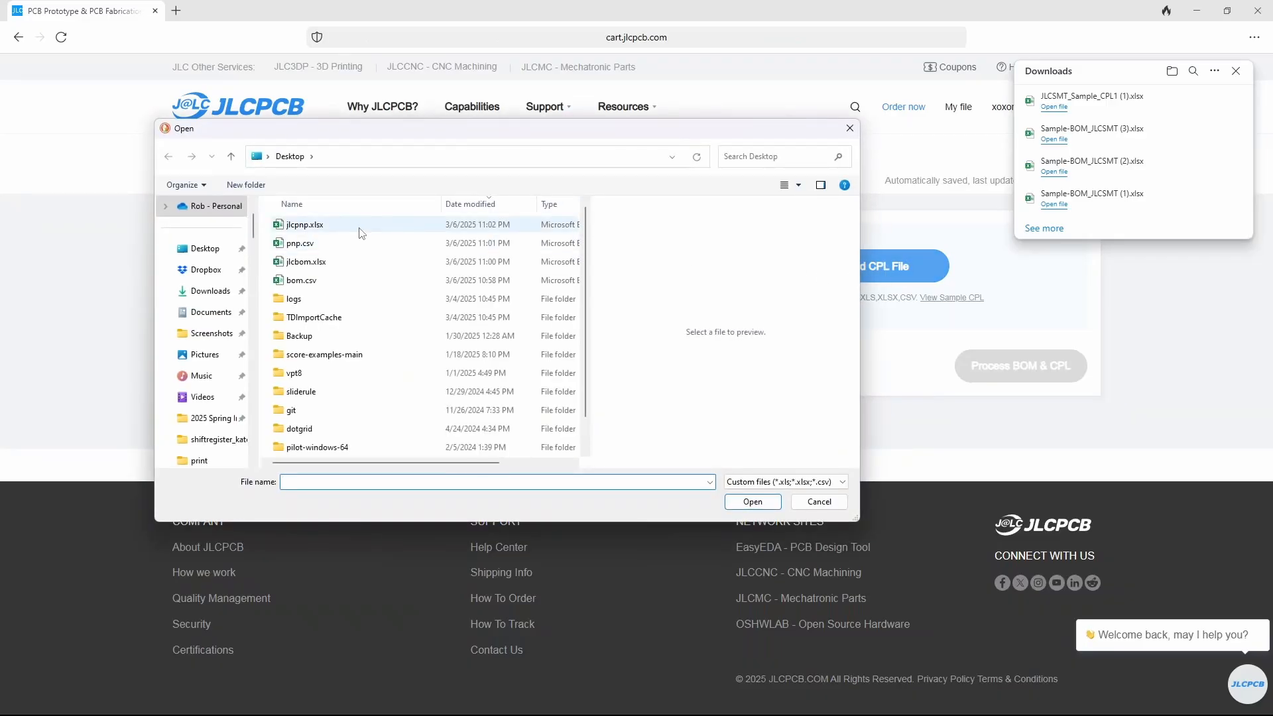
{"action": "left_click", "coordinate": [316, 227]}
{"action": "left_click", "coordinate": [753, 502]}
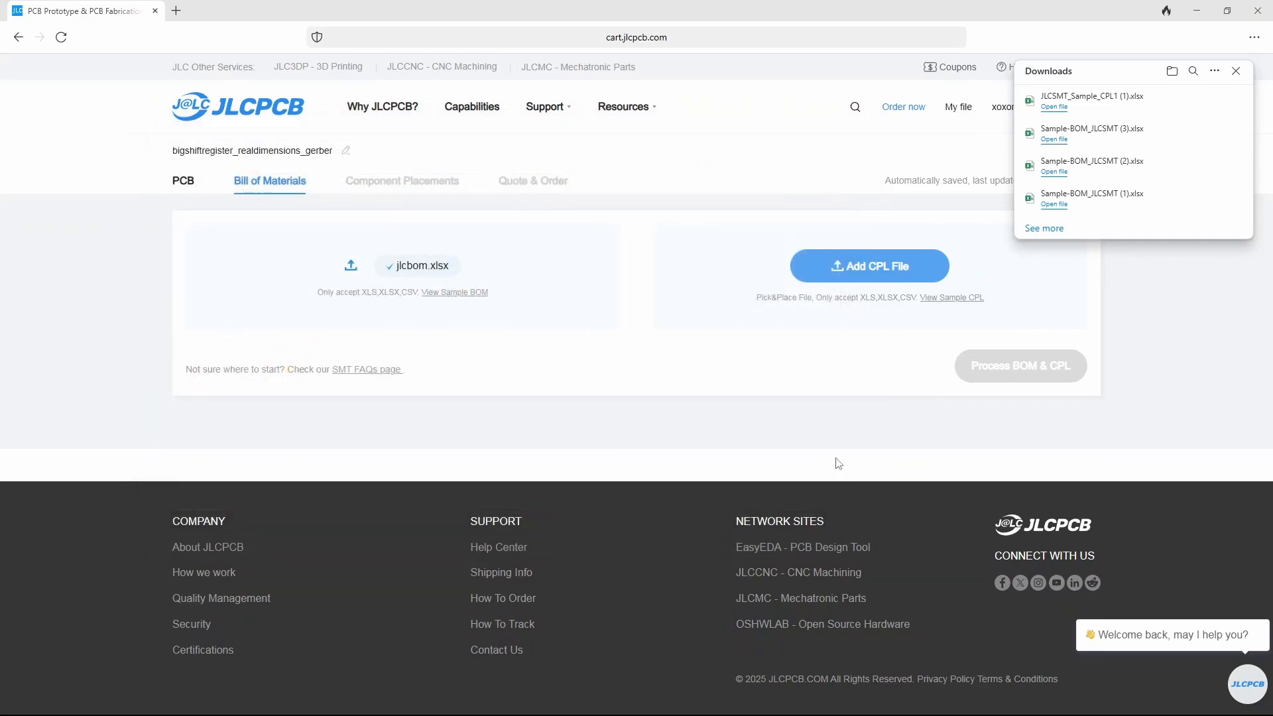
{"action": "left_click", "coordinate": [1236, 71]}
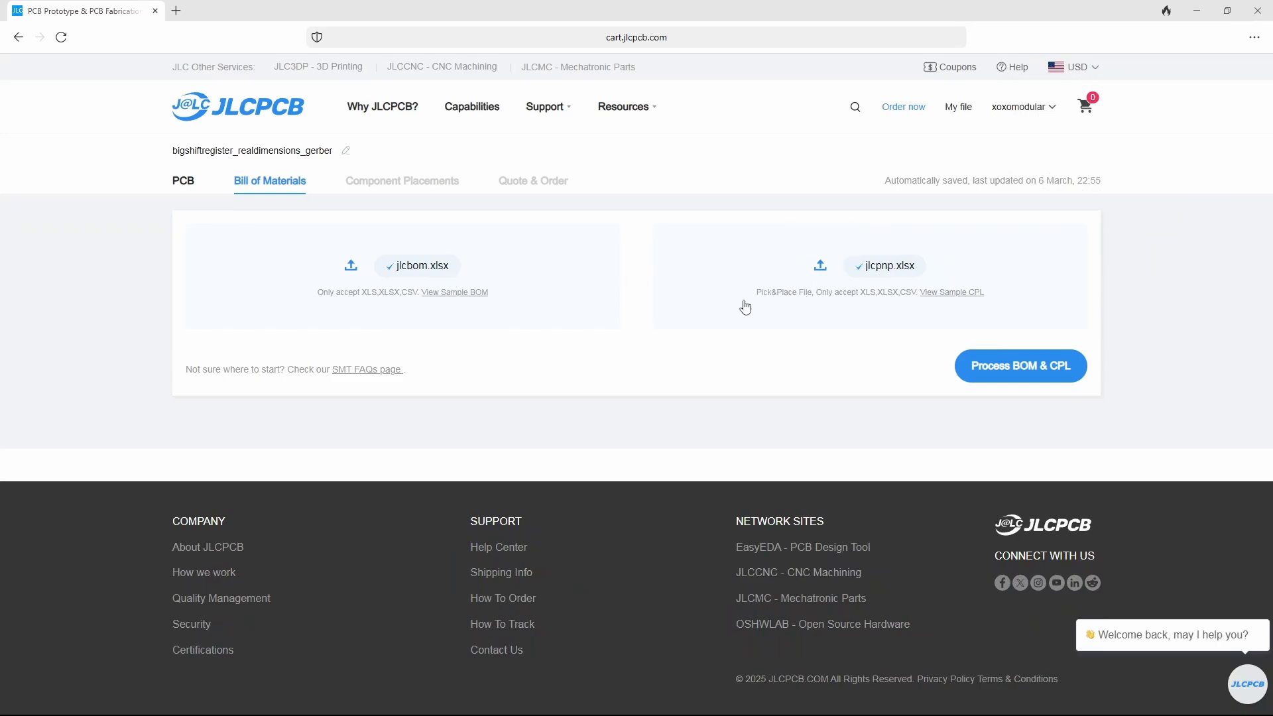
Process the BOM and CPL, continuing without the J1, MH1, MH2 and MH3 designators
{"action": "left_click", "coordinate": [1024, 372]}
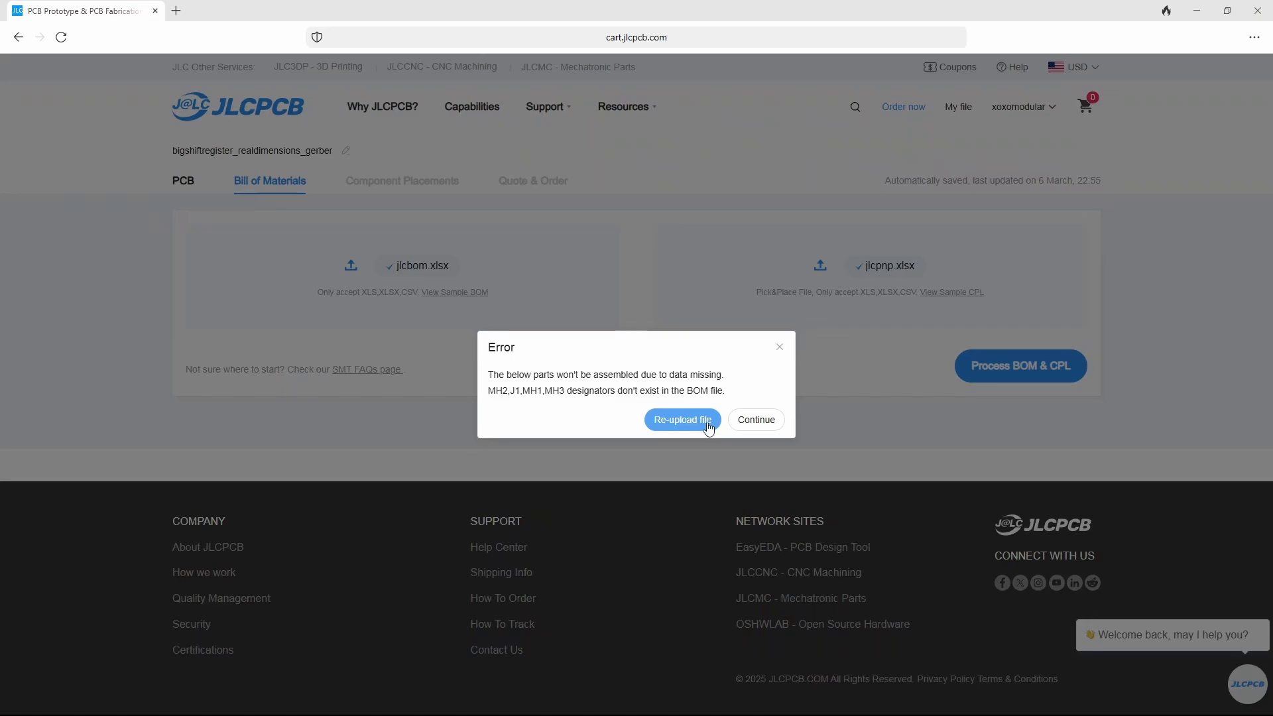
{"action": "left_click", "coordinate": [763, 423]}
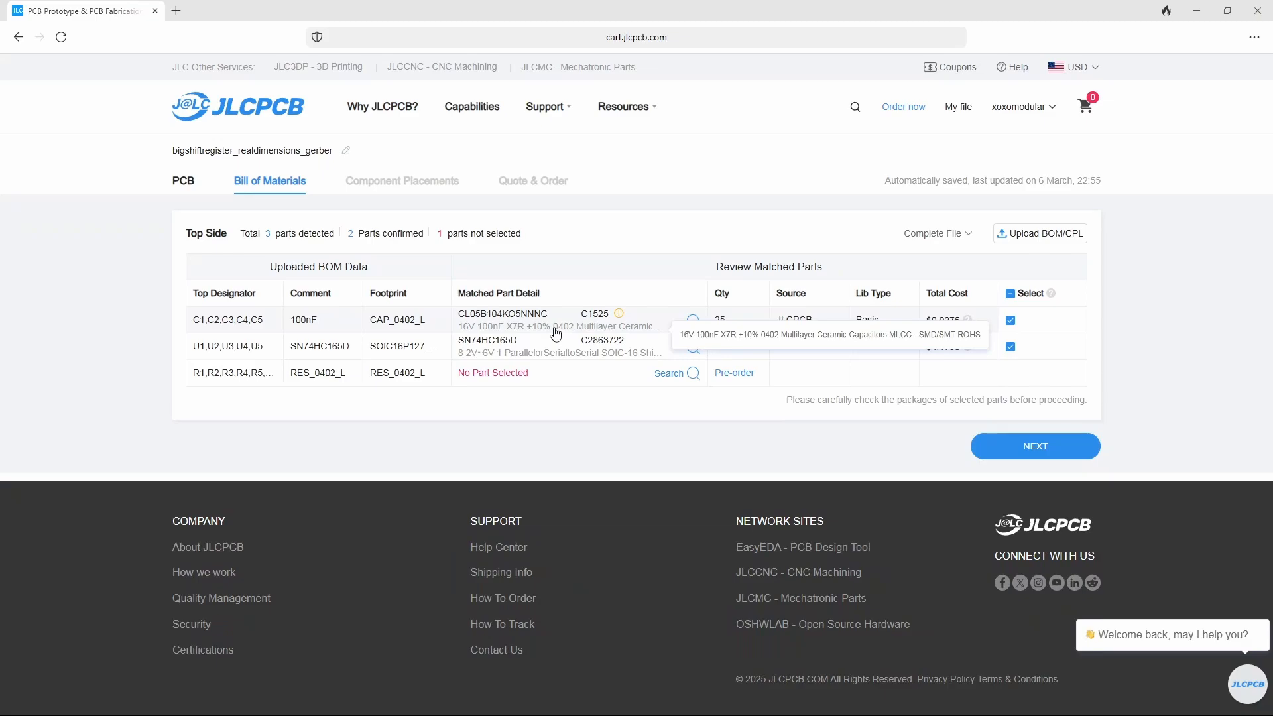
{"action": "mouse_move", "coordinate": [620, 319]}
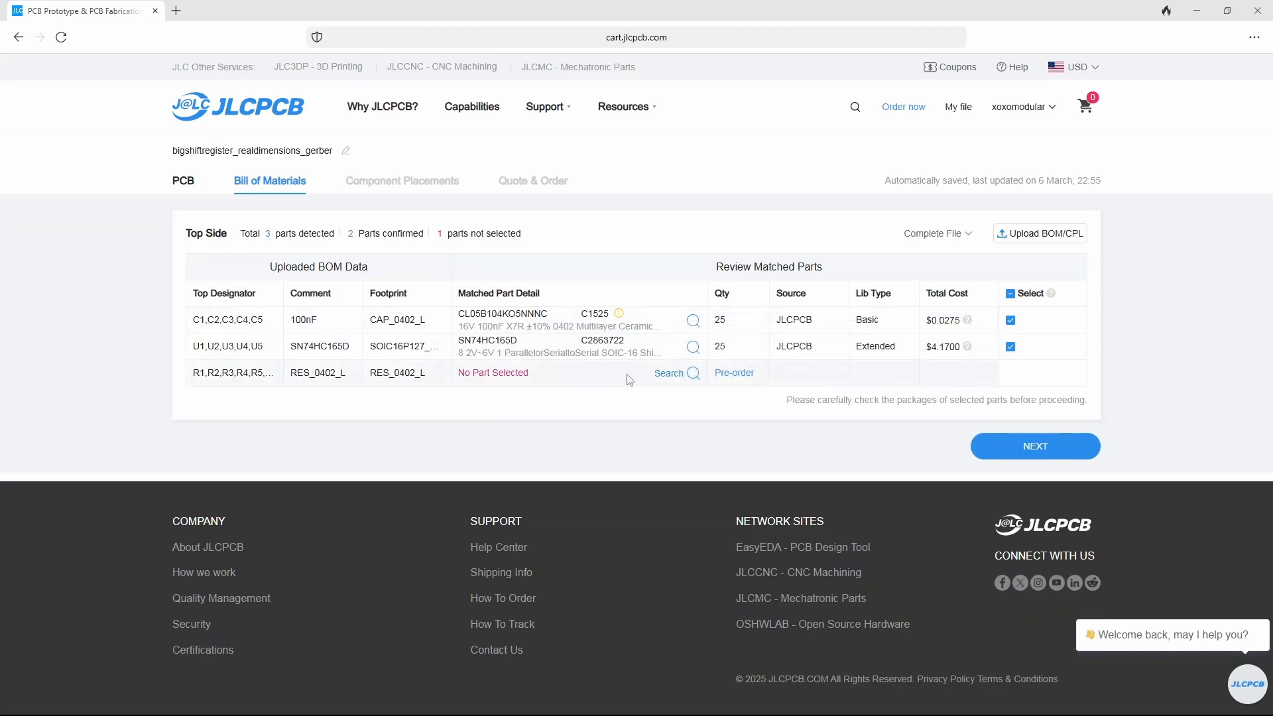
Open the part search for the unmatched RES_0402_L resistors and restrict it to Basic Parts Only
{"action": "left_click", "coordinate": [668, 374]}
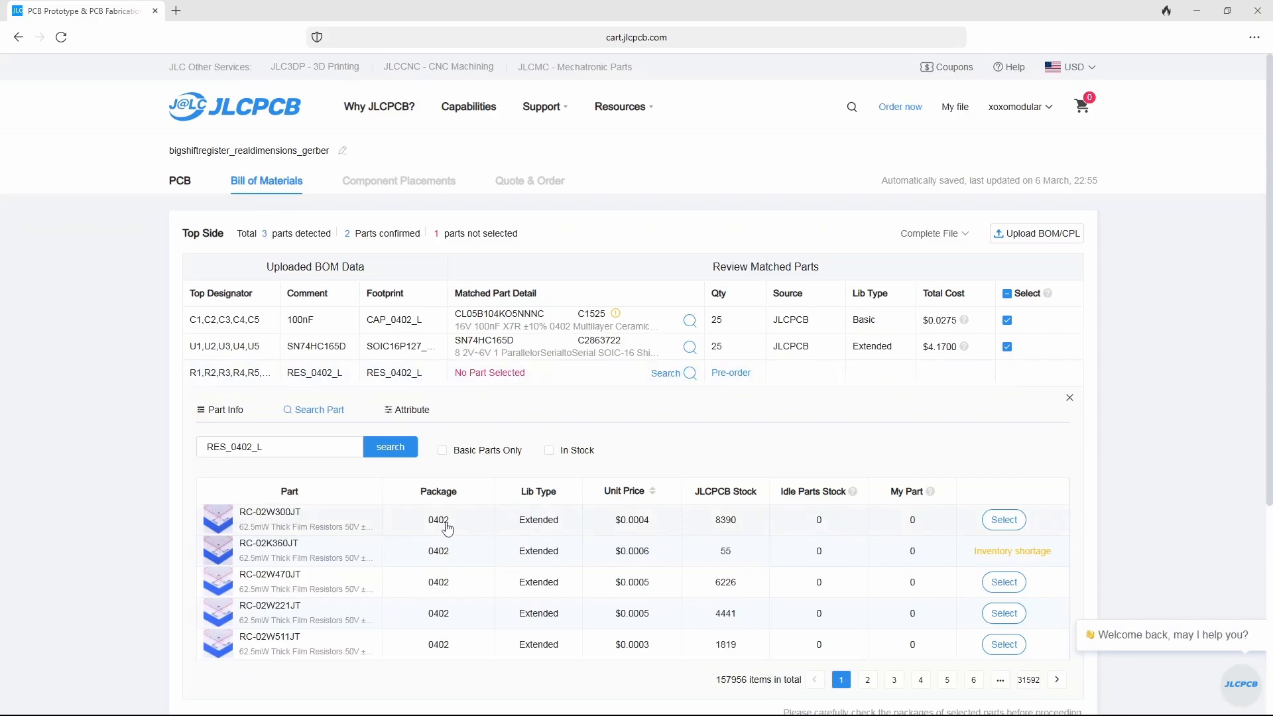
{"action": "left_click", "coordinate": [440, 456]}
{"action": "left_click", "coordinate": [300, 452]}
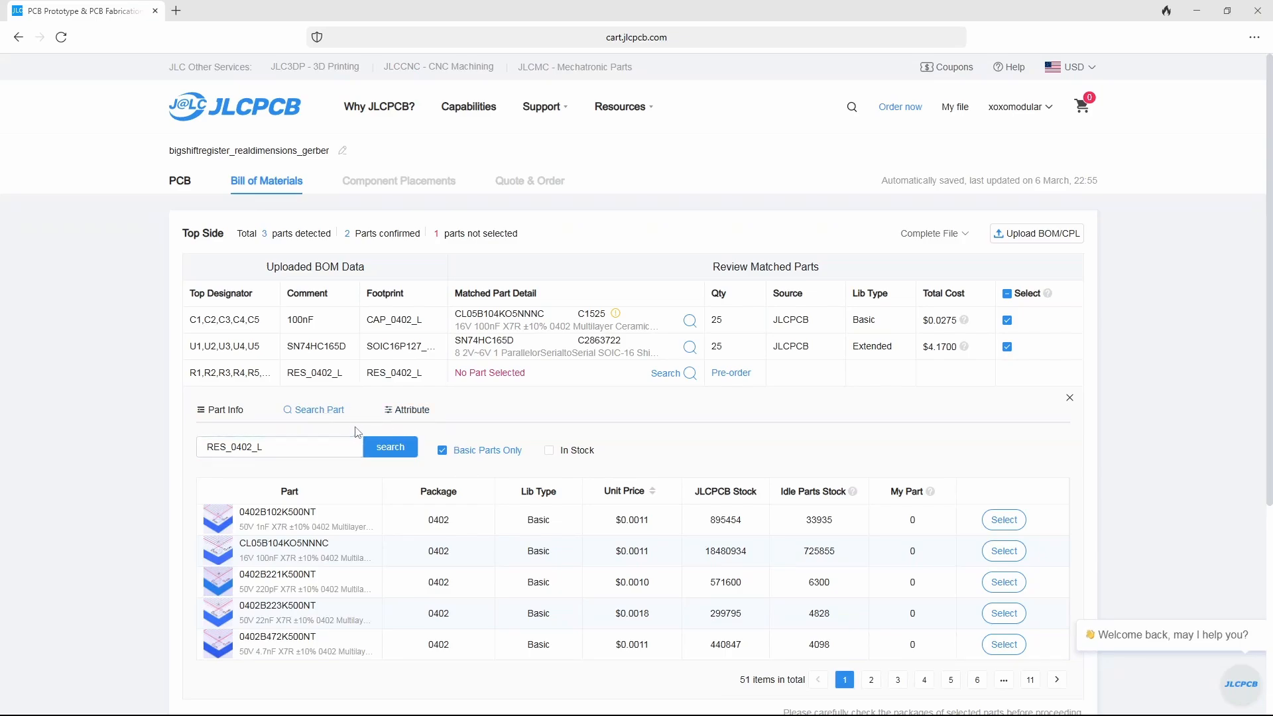
{"action": "scroll", "coordinate": [567, 547], "scroll_direction": "down", "scroll_amount": 2}
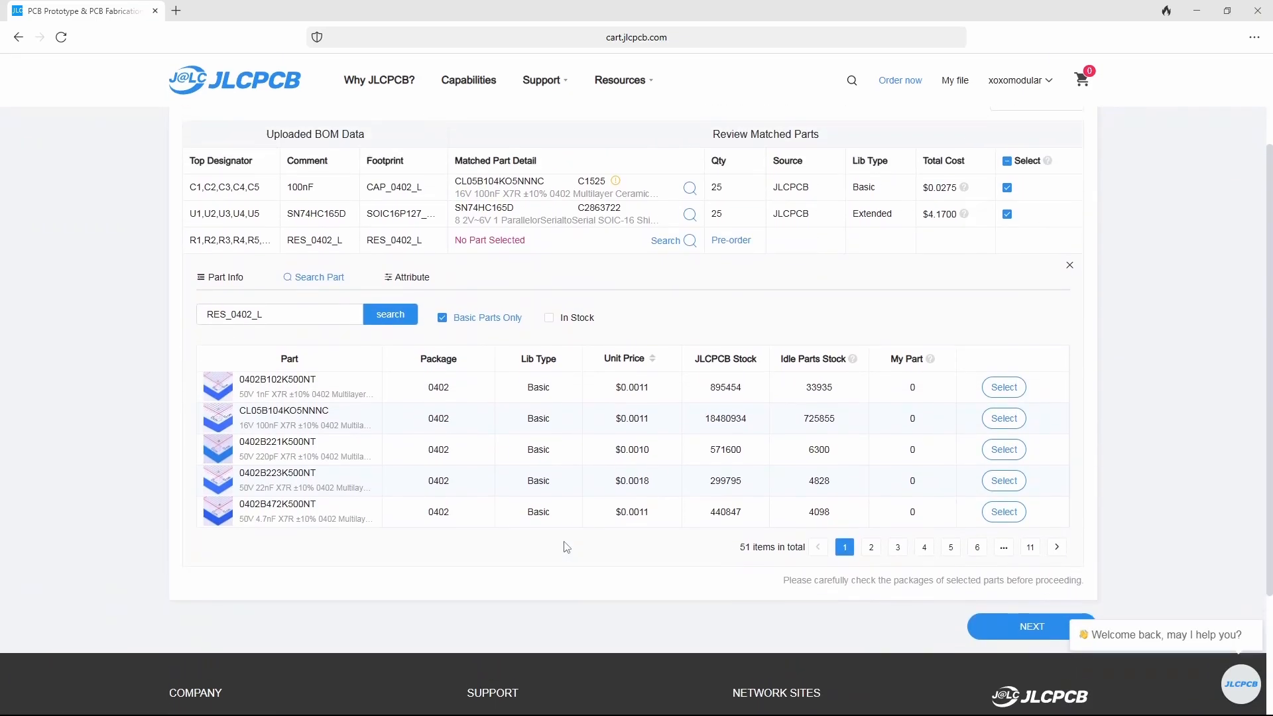
{"action": "scroll", "coordinate": [567, 547], "scroll_direction": "up", "scroll_amount": 2}
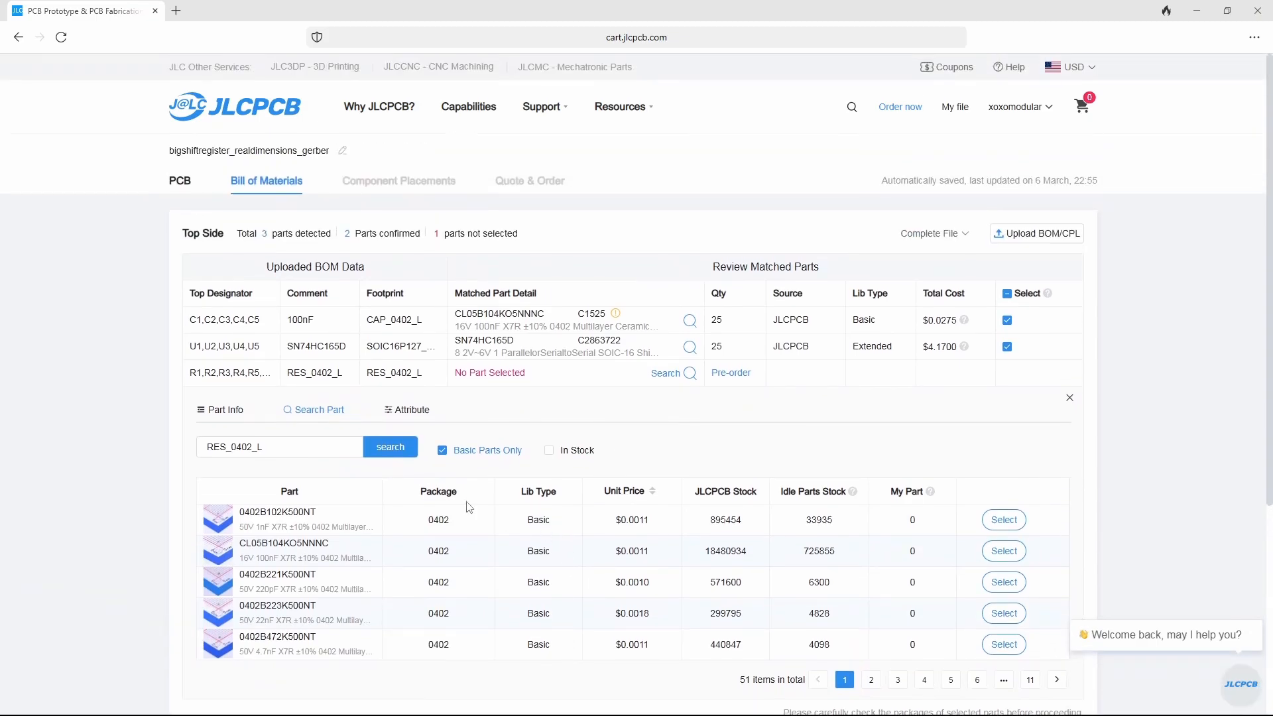
Look up the value of resistor R2 in the DipTrace PCB Layout and return to the JLCPCB part search
{"action": "left_click_drag", "start_coordinate": [272, 448], "coordinate": [188, 454]}
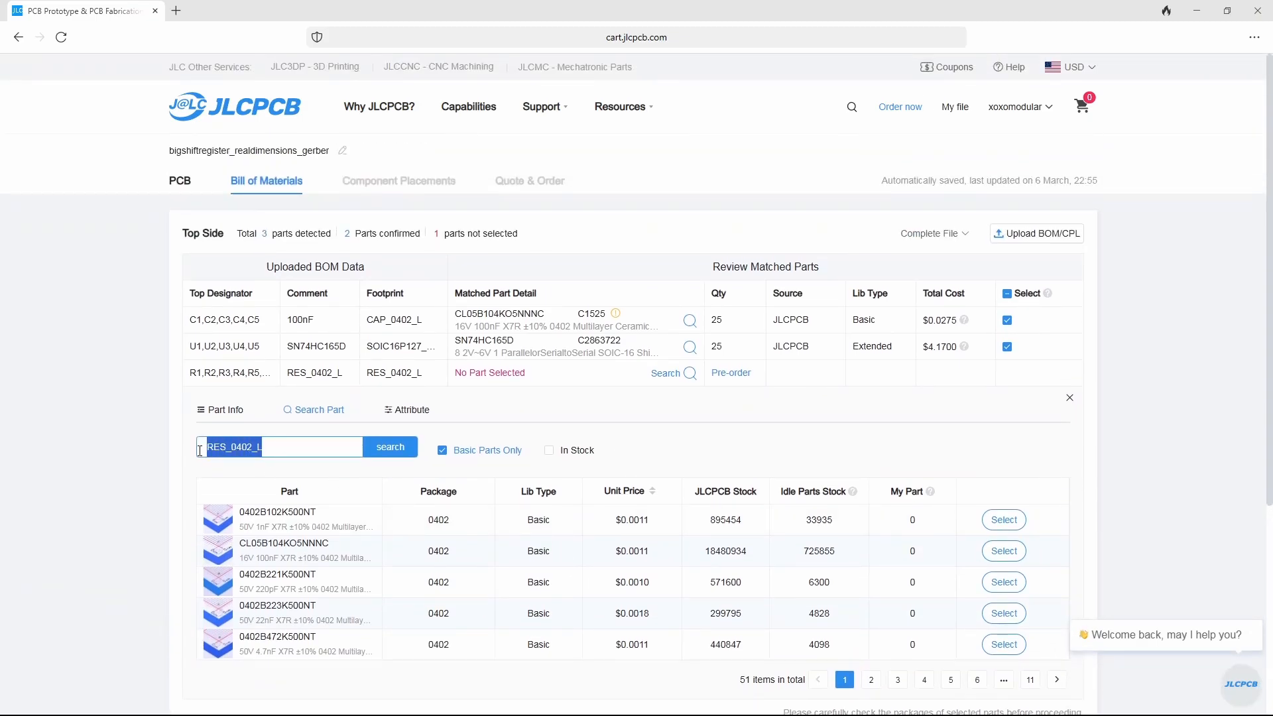
{"action": "key", "text": "alt+Tab"}
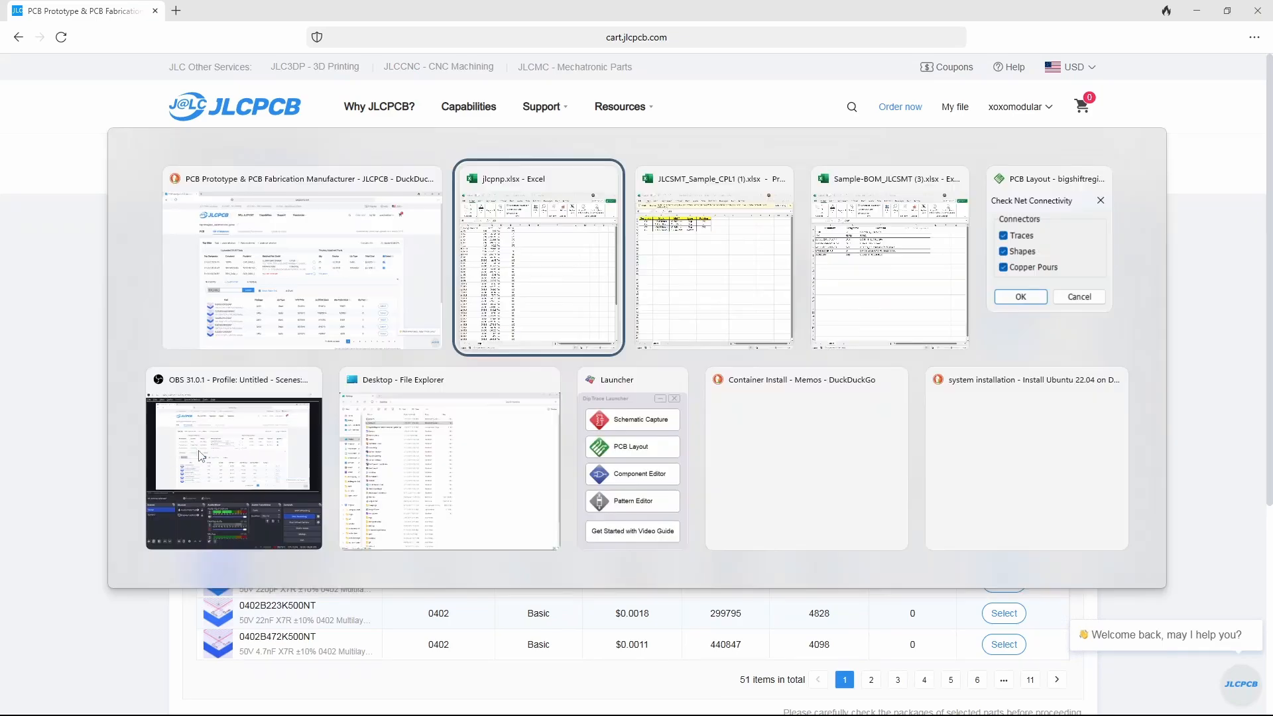
{"action": "left_click", "coordinate": [1011, 301]}
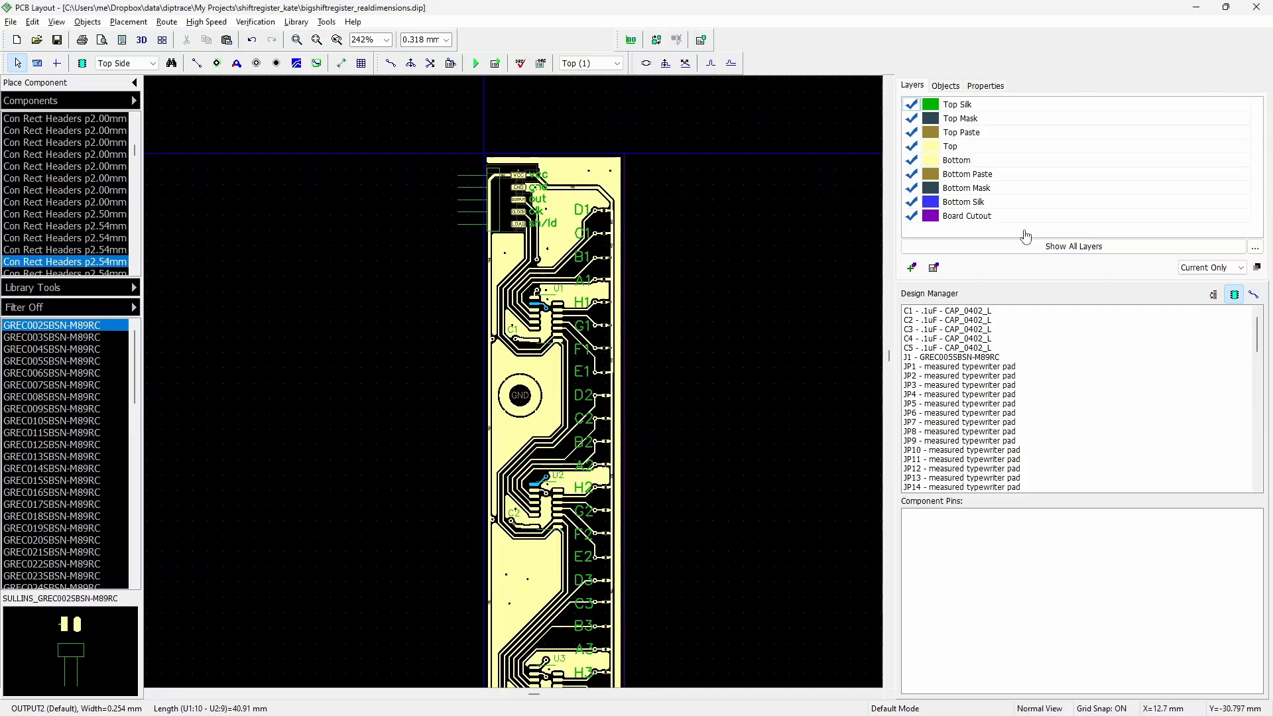
{"action": "left_click", "coordinate": [603, 264]}
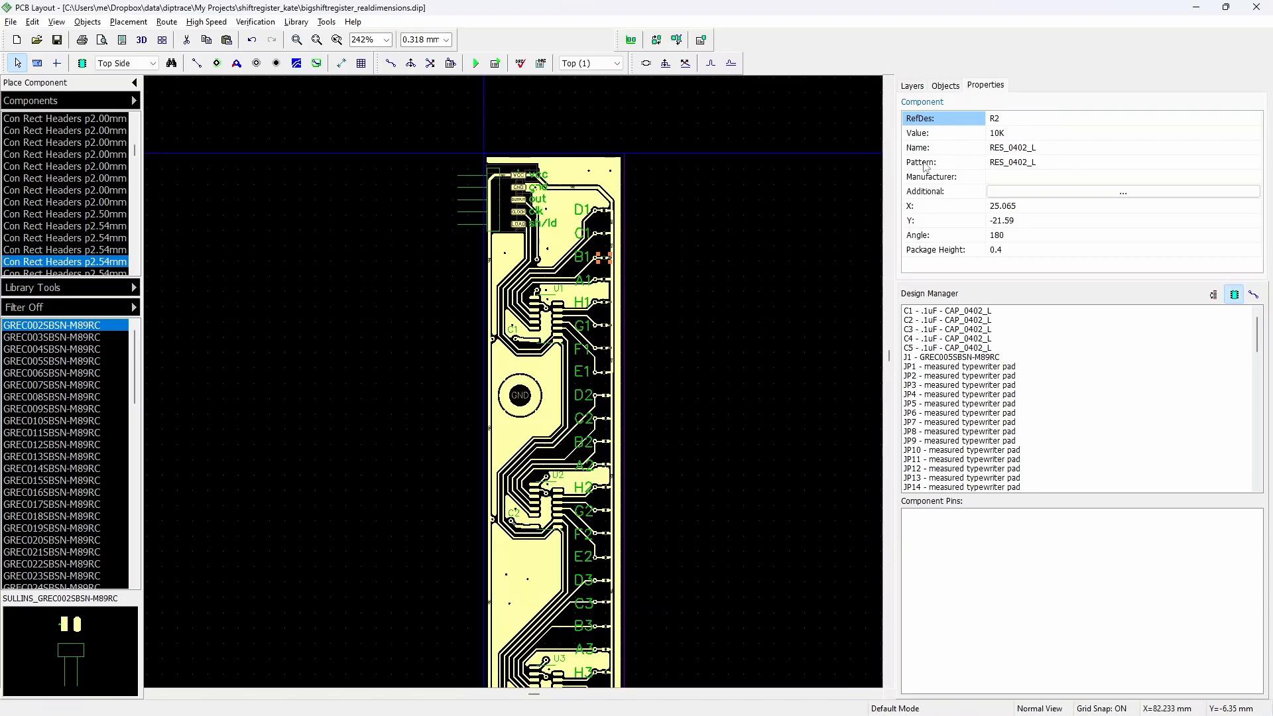
{"action": "key", "text": "alt+Tab"}
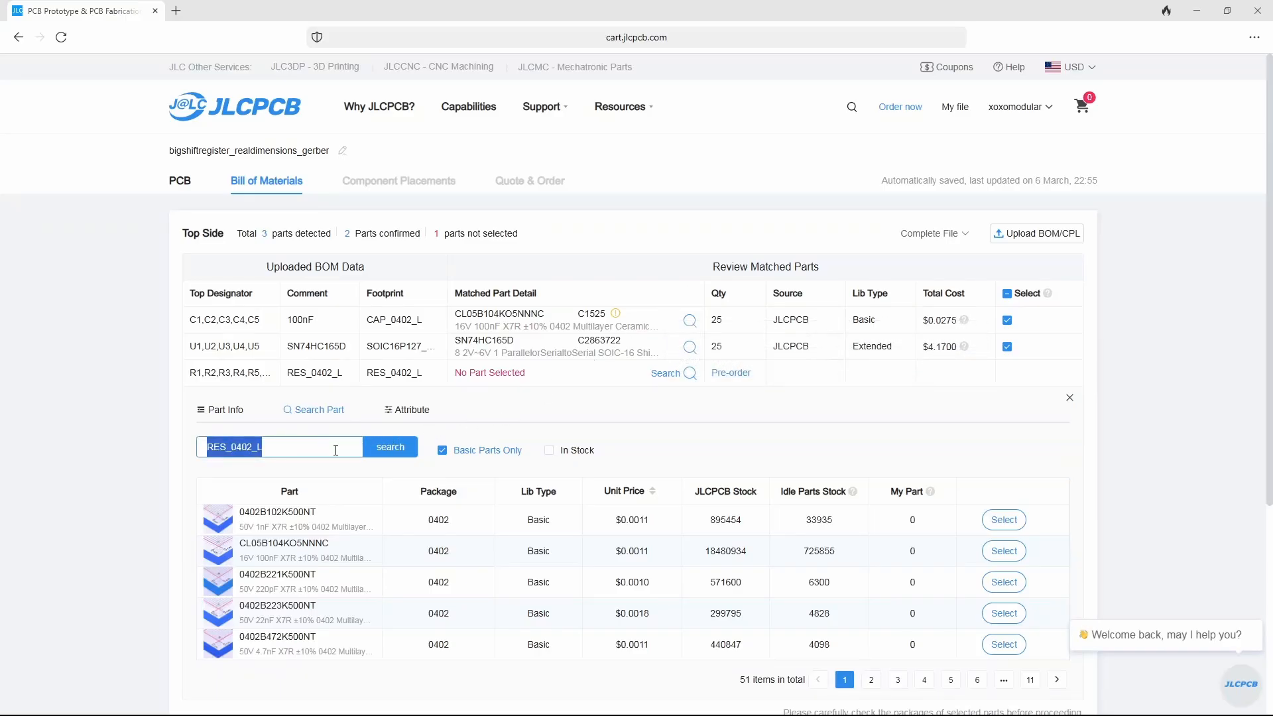
Search for 10K, assign the 0402-package part 0402WGF1002TCE to the resistors, and proceed to Component Placements
{"action": "type", "text": "10K"}
{"action": "left_click", "coordinate": [382, 451]}
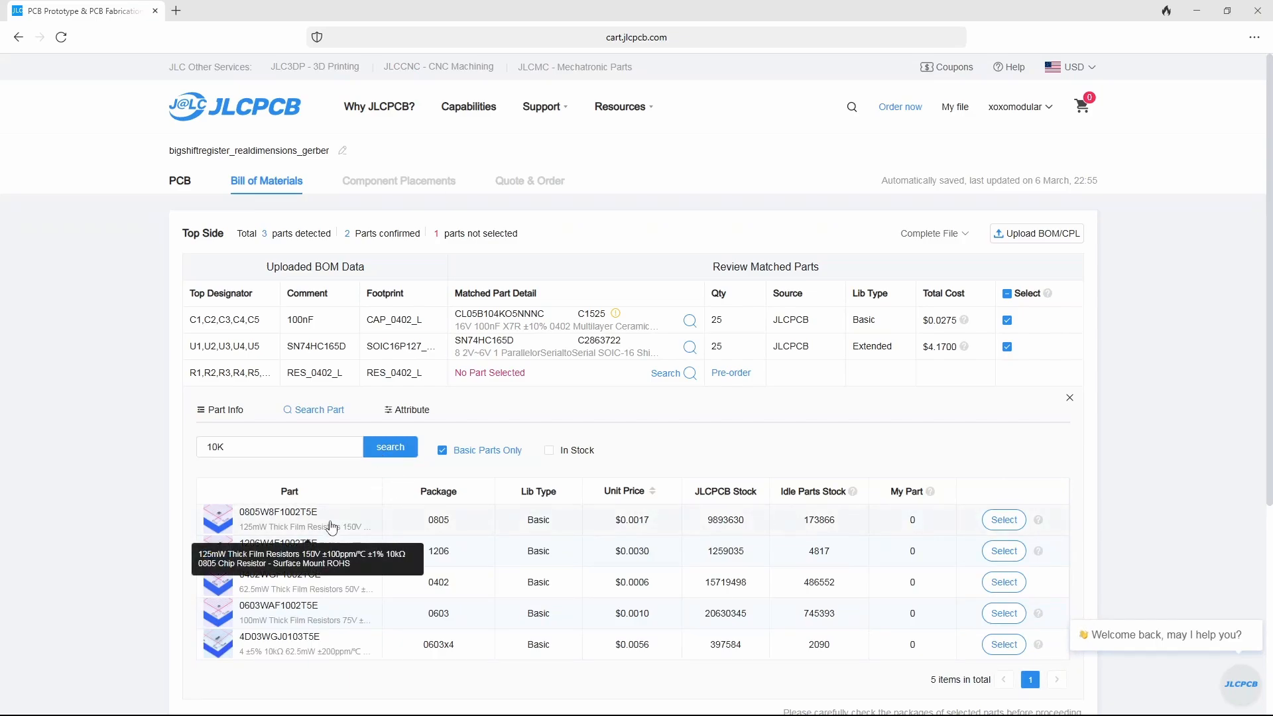
{"action": "left_click", "coordinate": [284, 451]}
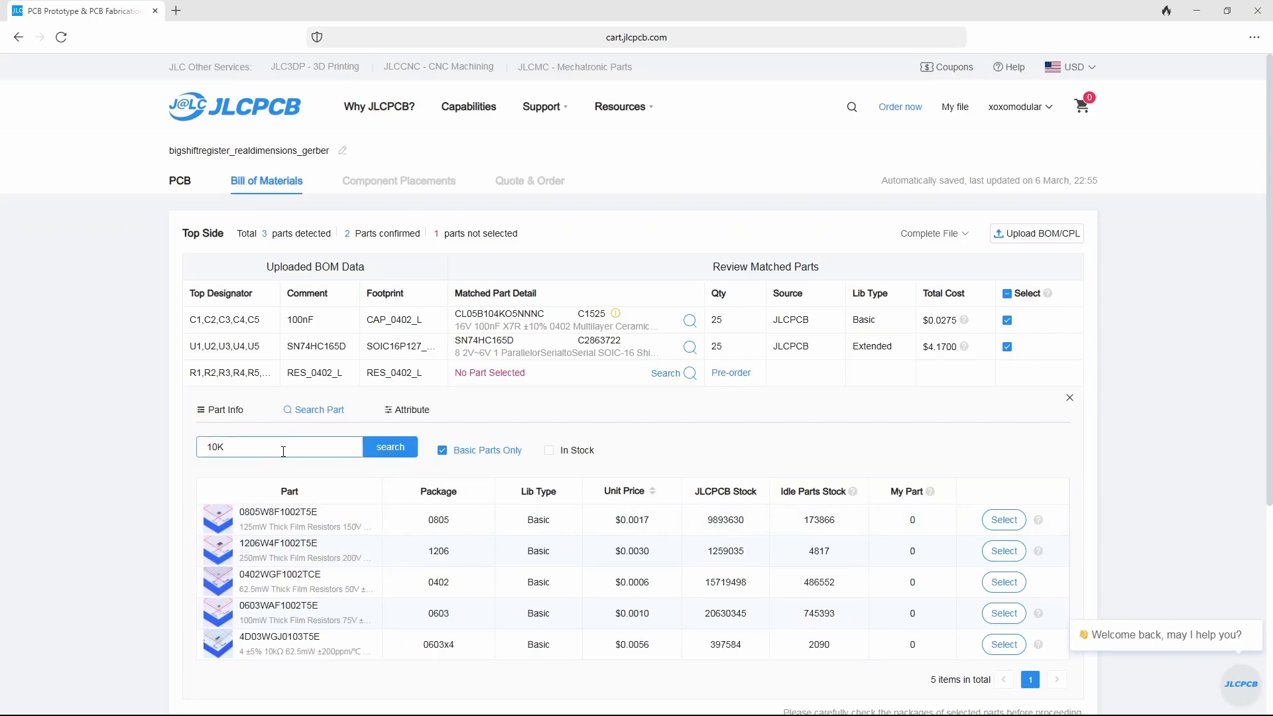
{"action": "type", "text": "0402"}
{"action": "key", "text": "alt+Tab"}
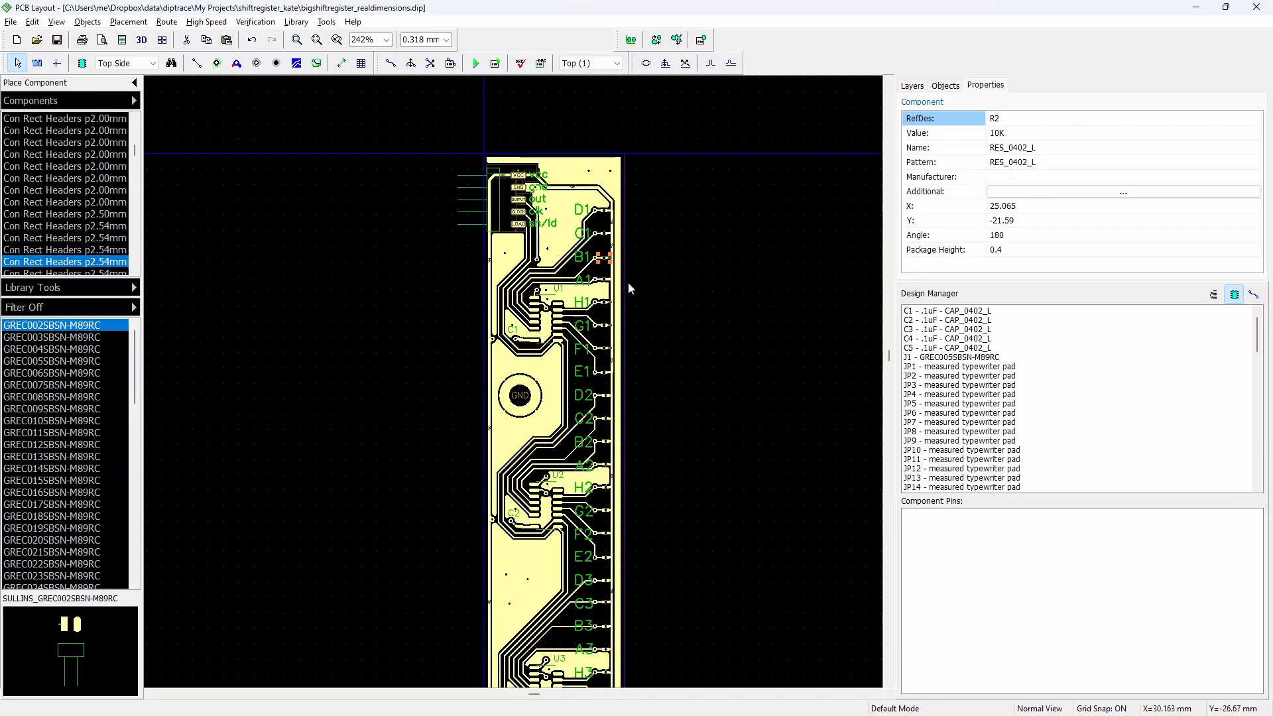
{"action": "key", "text": "alt+Tab"}
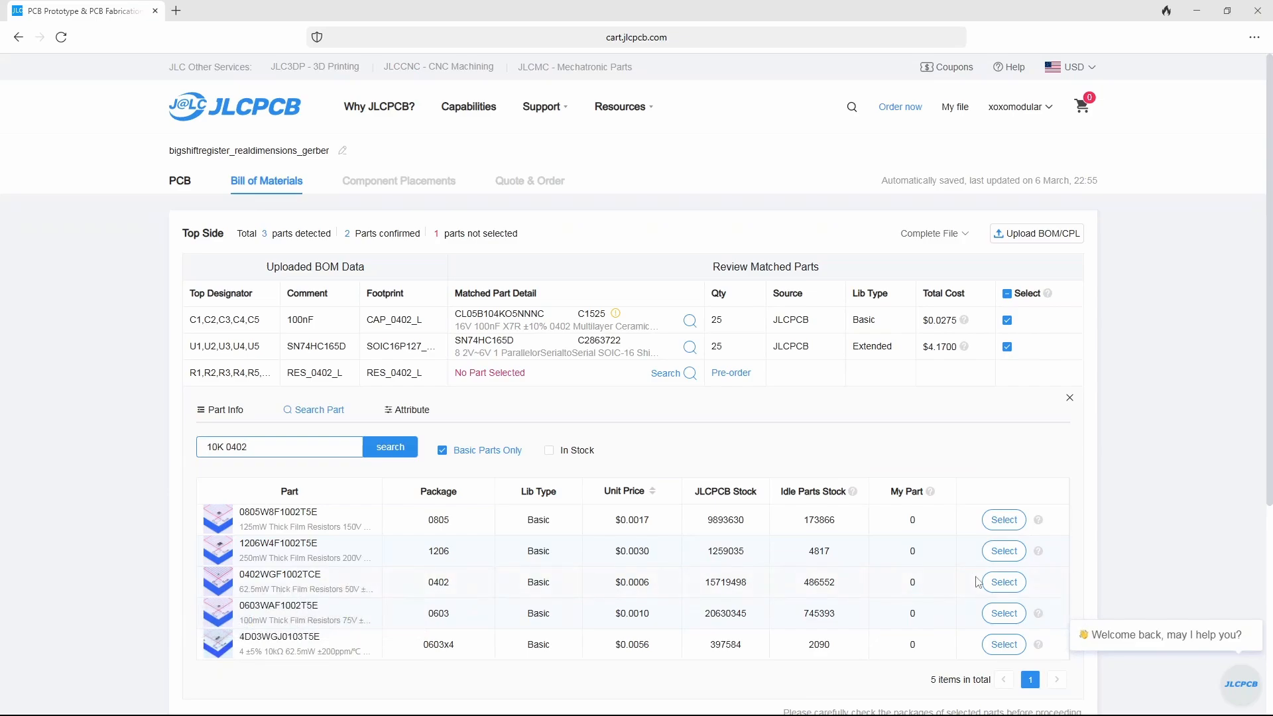
{"action": "left_click", "coordinate": [1005, 582]}
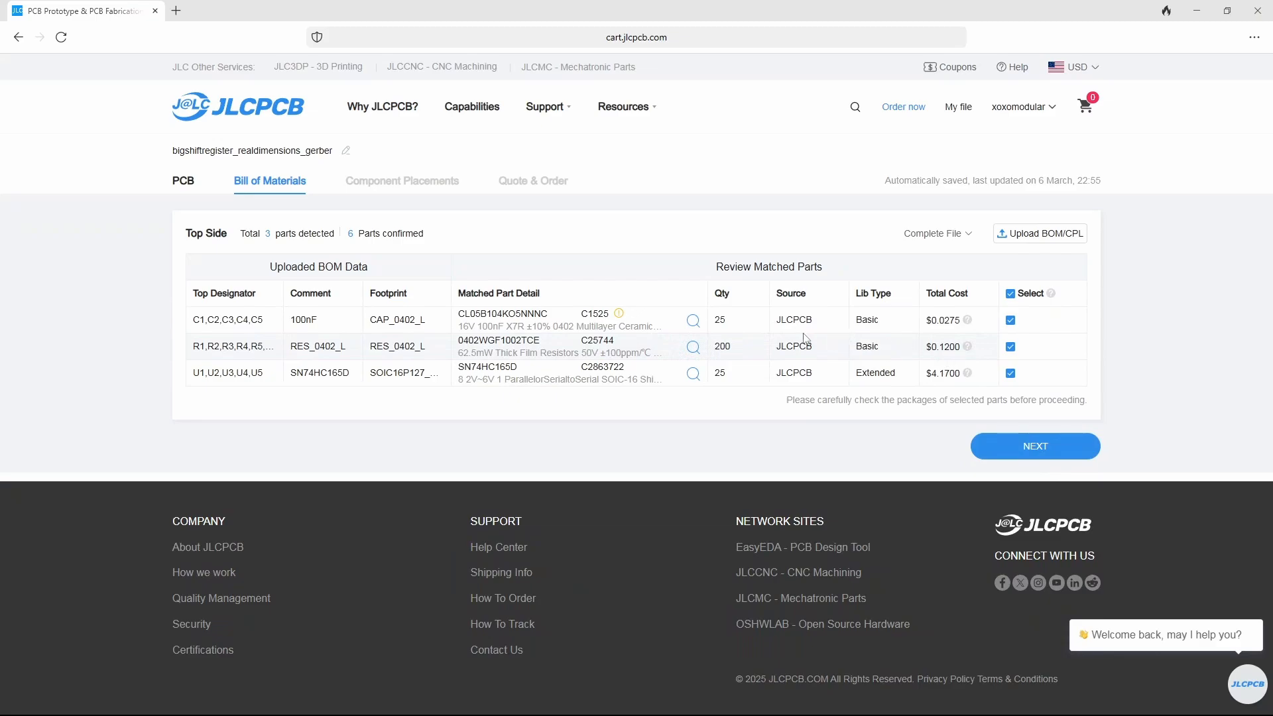
{"action": "left_click", "coordinate": [1032, 450]}
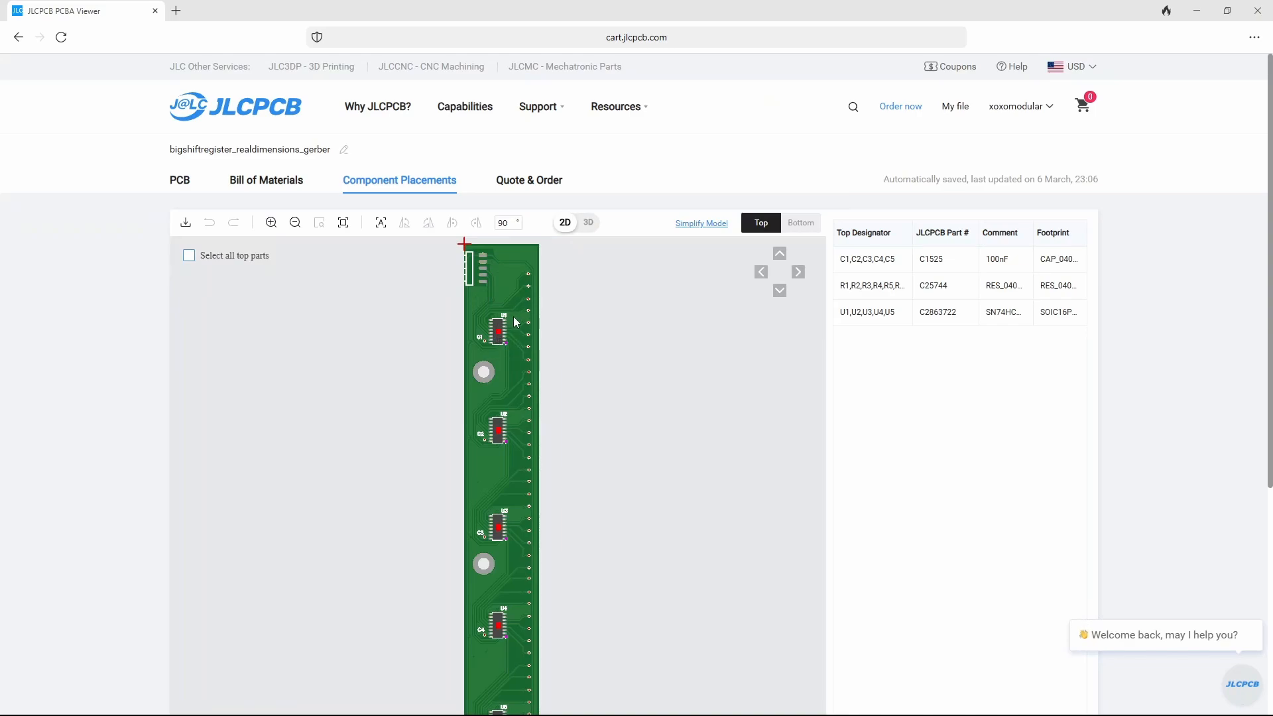
Examine the placement and orientation of U1, C1 and the nearby resistors in the top-side 2D board view
{"action": "scroll", "coordinate": [513, 318], "scroll_direction": "up", "scroll_amount": 5}
{"action": "scroll", "coordinate": [514, 318], "scroll_direction": "down", "scroll_amount": 2}
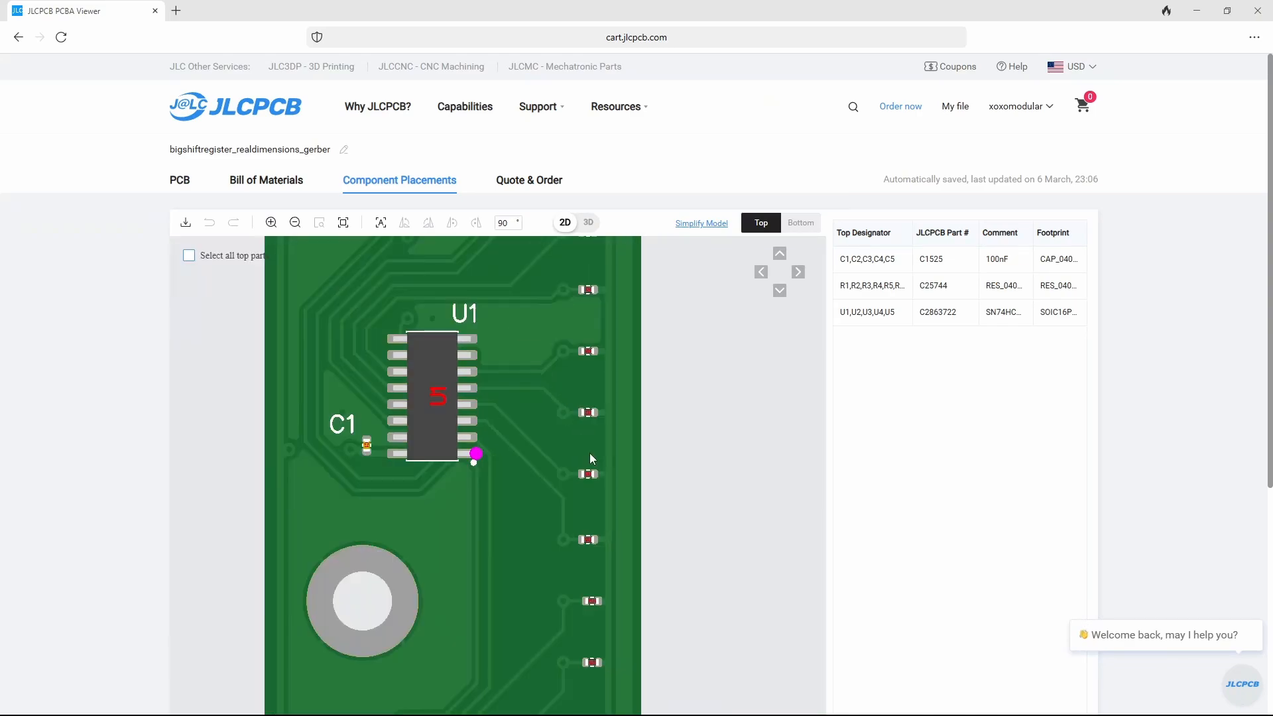
{"action": "scroll", "coordinate": [590, 452], "scroll_direction": "down", "scroll_amount": 3}
{"action": "scroll", "coordinate": [592, 295], "scroll_direction": "up", "scroll_amount": 6}
{"action": "scroll", "coordinate": [590, 293], "scroll_direction": "down", "scroll_amount": 4}
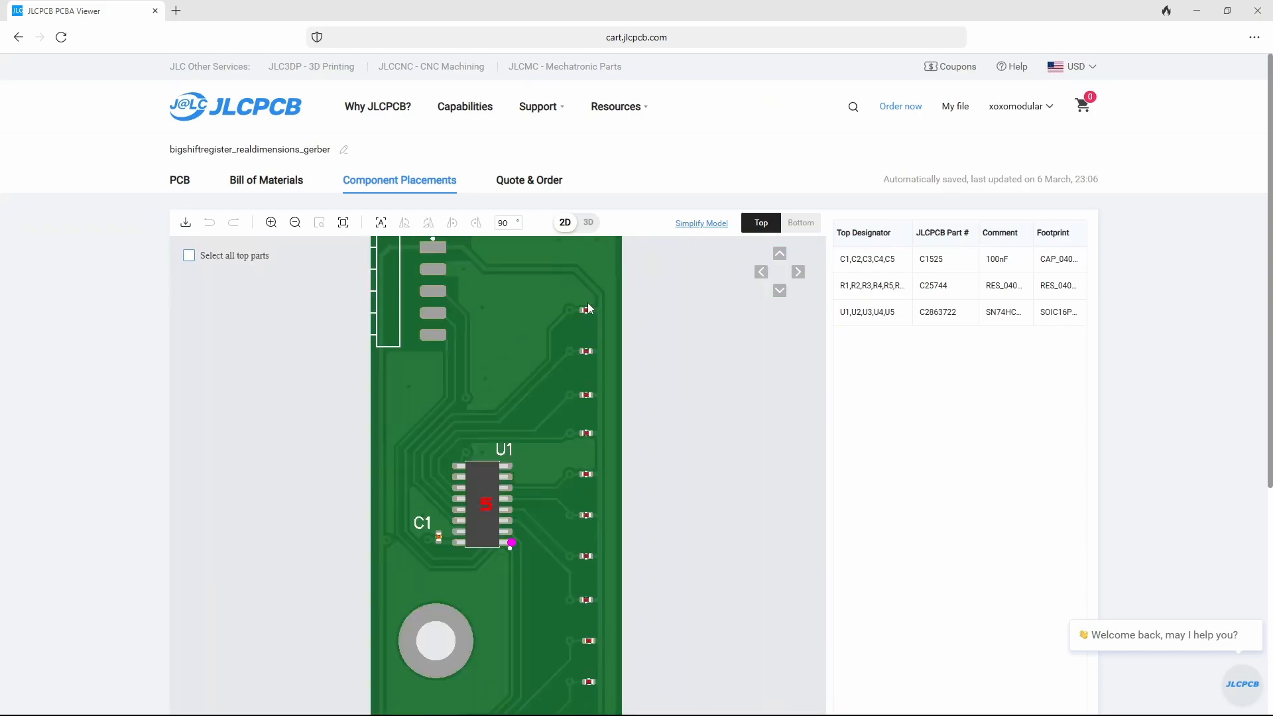
{"action": "scroll", "coordinate": [471, 347], "scroll_direction": "up", "scroll_amount": 5}
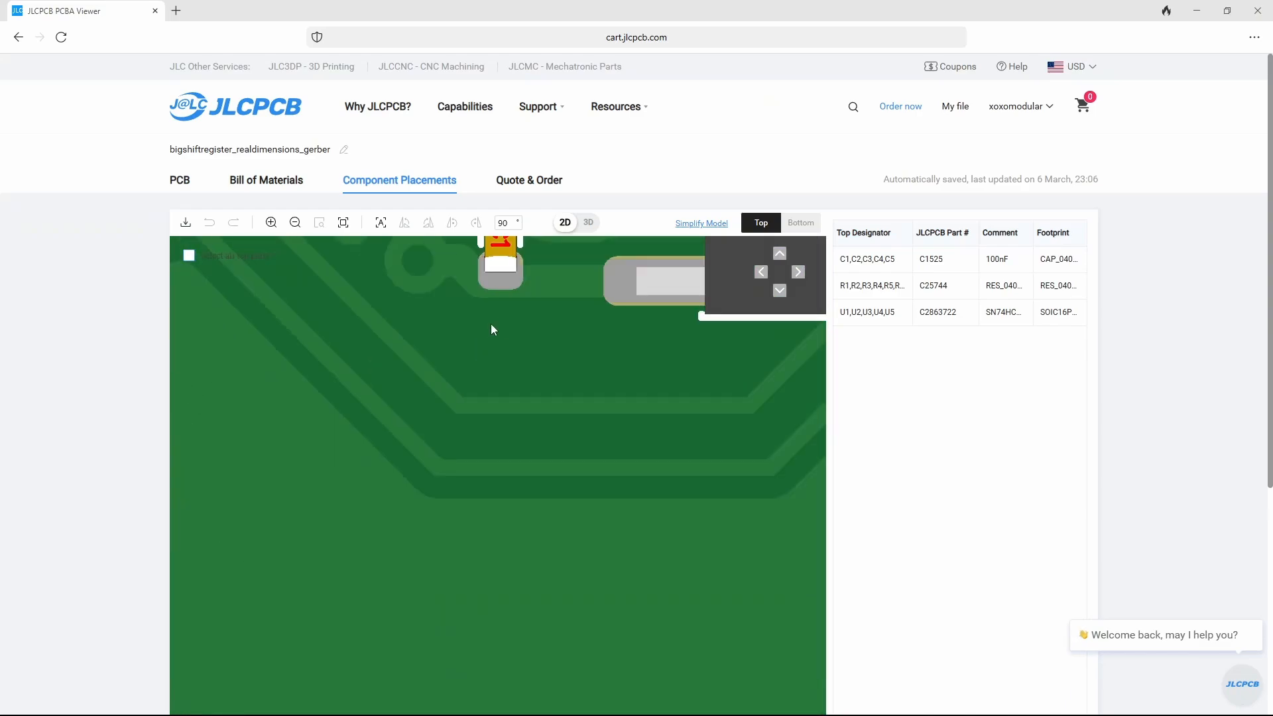
{"action": "scroll", "coordinate": [505, 295], "scroll_direction": "down", "scroll_amount": 3}
{"action": "scroll", "coordinate": [507, 277], "scroll_direction": "up", "scroll_amount": 4}
{"action": "scroll", "coordinate": [438, 453], "scroll_direction": "down", "scroll_amount": 5}
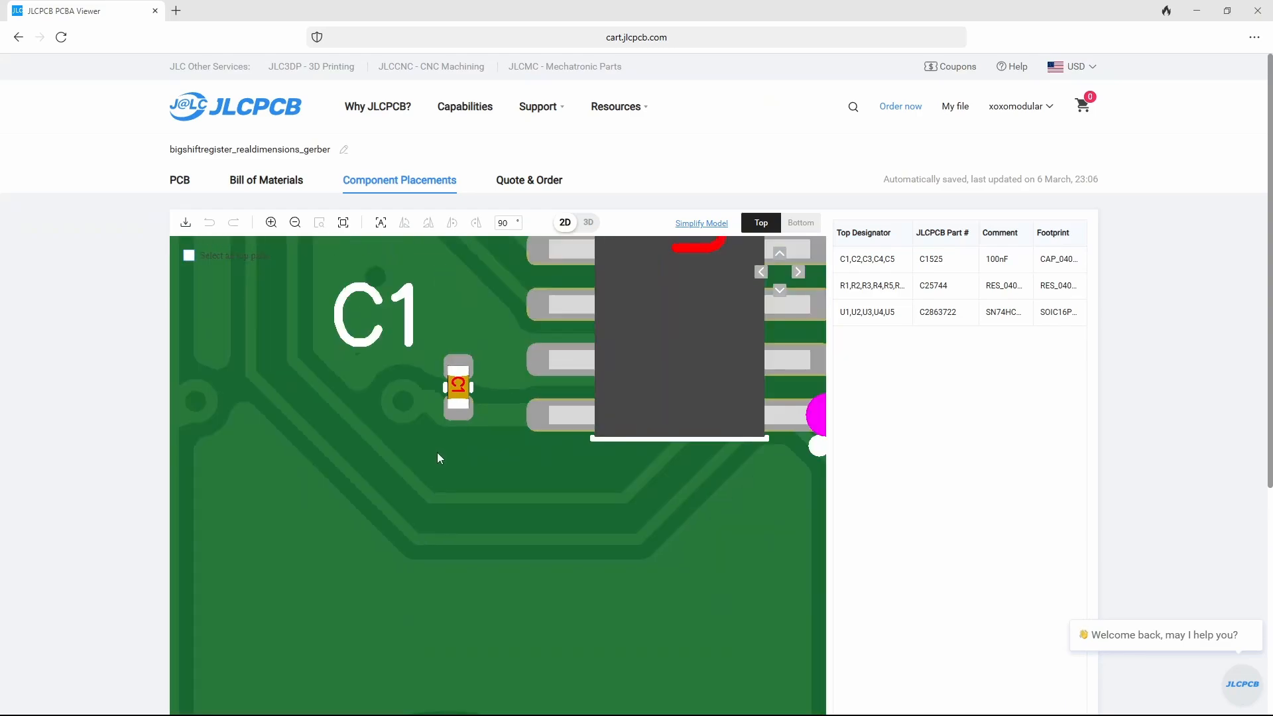
{"action": "scroll", "coordinate": [502, 370], "scroll_direction": "up", "scroll_amount": 3}
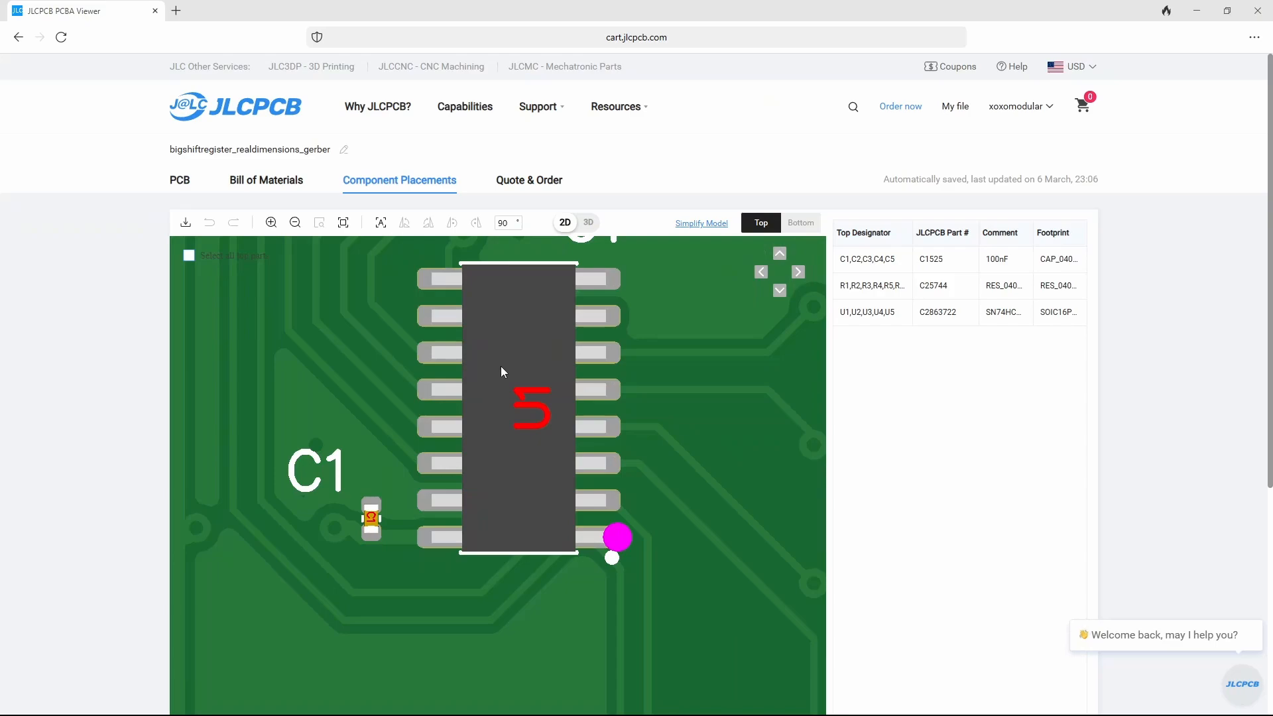
Examine the placement and orientation of U1 to U5, C1 to C5 and the resistor column across the whole top side of the board
{"action": "scroll", "coordinate": [501, 371], "scroll_direction": "down", "scroll_amount": 3}
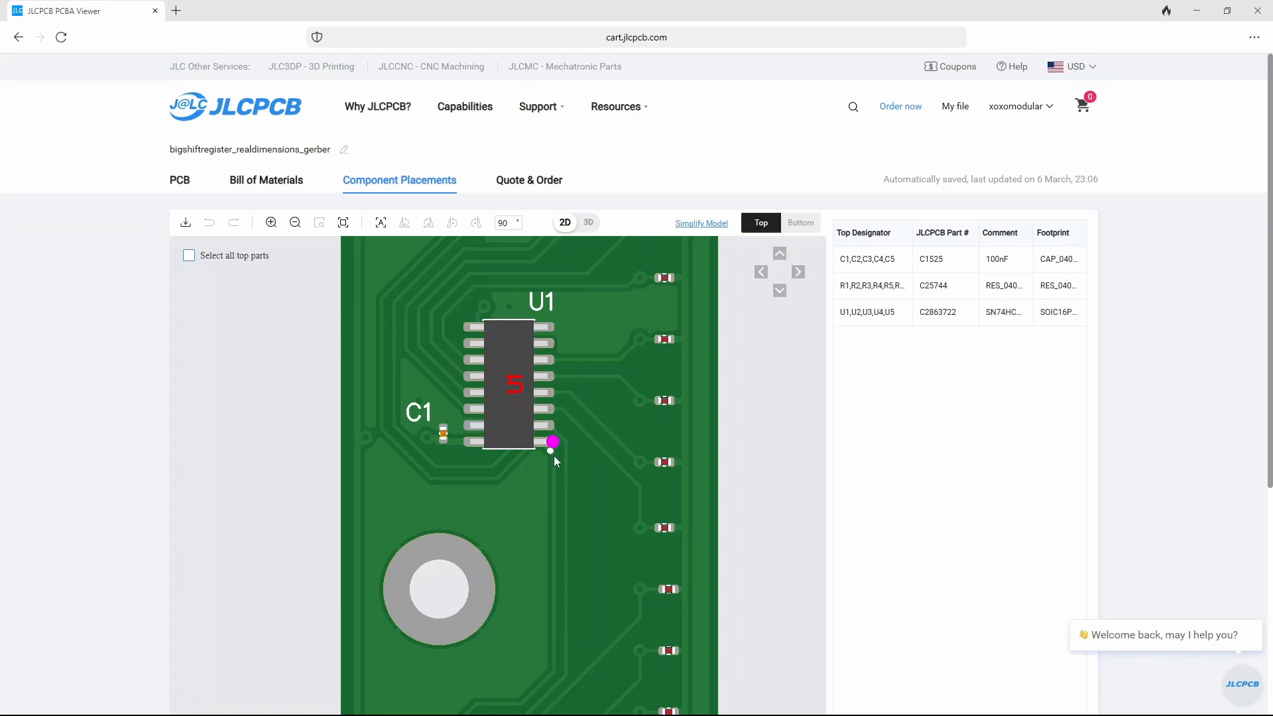
{"action": "scroll", "coordinate": [555, 455], "scroll_direction": "down", "scroll_amount": 3}
{"action": "scroll", "coordinate": [545, 356], "scroll_direction": "down", "scroll_amount": 3}
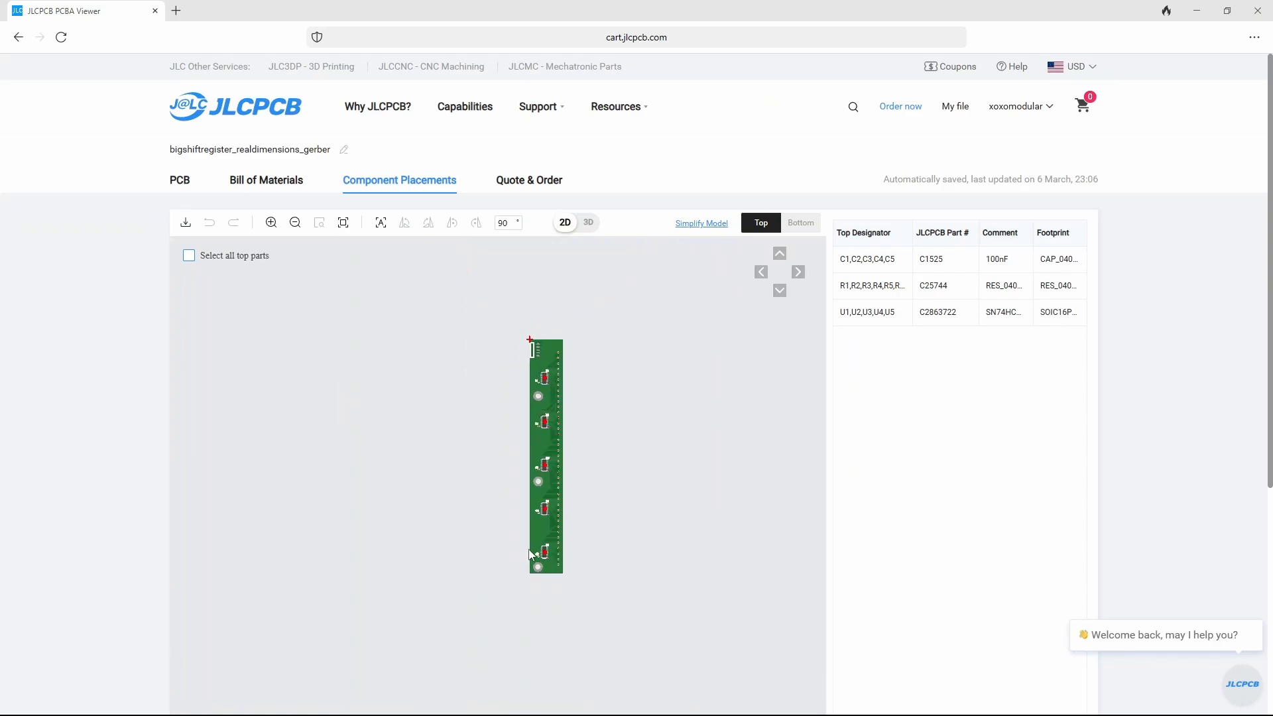
{"action": "scroll", "coordinate": [538, 550], "scroll_direction": "up", "scroll_amount": 5}
{"action": "scroll", "coordinate": [615, 305], "scroll_direction": "up", "scroll_amount": 2}
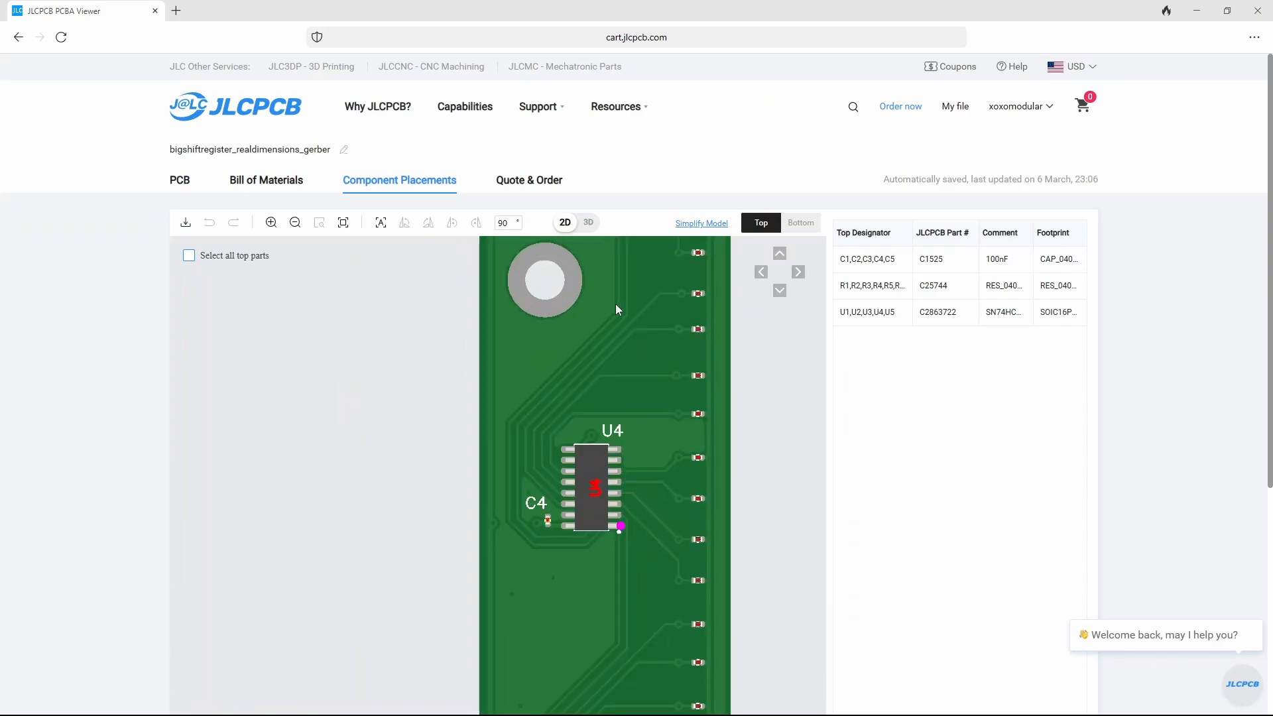
{"action": "scroll", "coordinate": [615, 306], "scroll_direction": "up", "scroll_amount": 1}
{"action": "scroll", "coordinate": [620, 325], "scroll_direction": "down", "scroll_amount": 2}
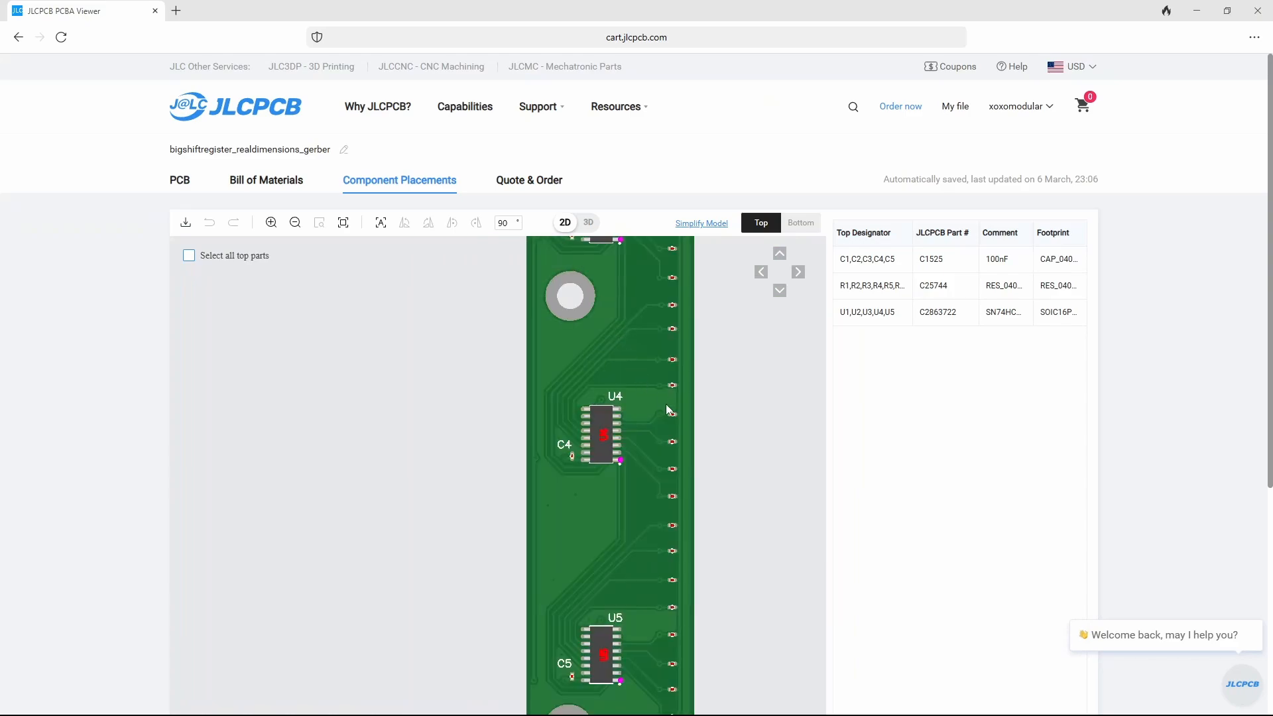
{"action": "scroll", "coordinate": [647, 395], "scroll_direction": "down", "scroll_amount": 1}
{"action": "scroll", "coordinate": [638, 425], "scroll_direction": "down", "scroll_amount": 1}
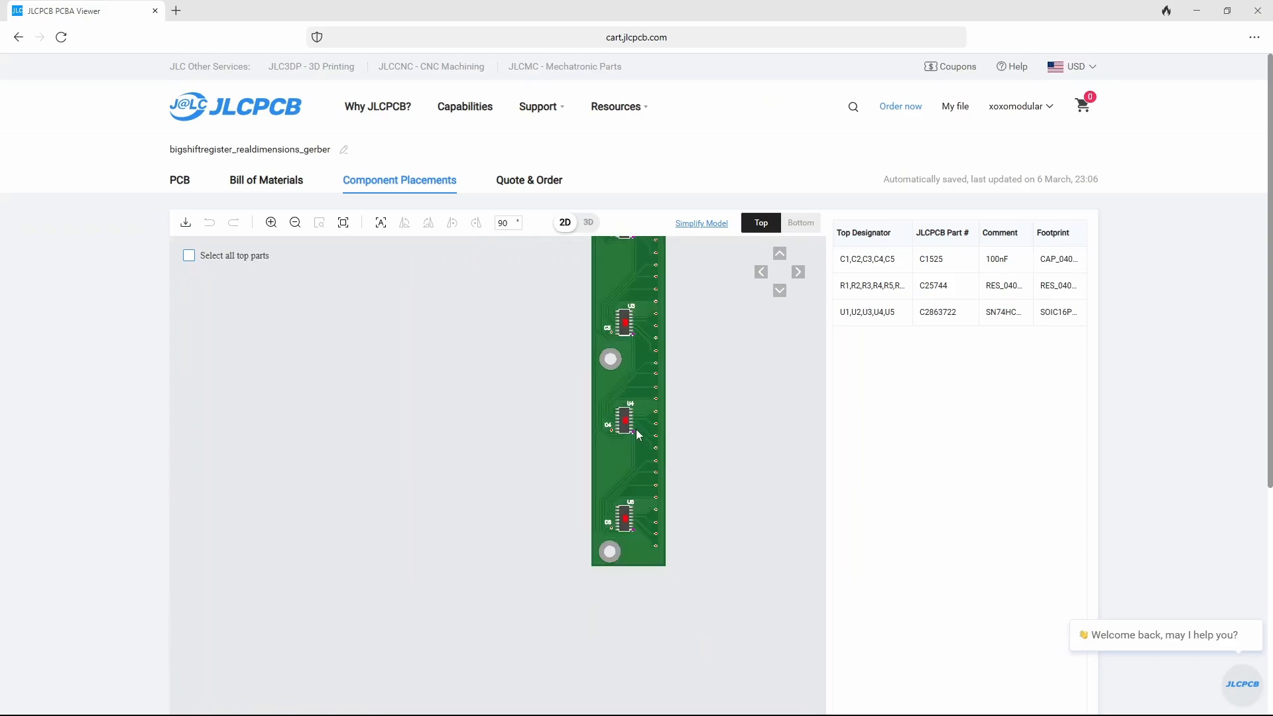
{"action": "scroll", "coordinate": [685, 268], "scroll_direction": "up", "scroll_amount": 2}
{"action": "scroll", "coordinate": [661, 270], "scroll_direction": "up", "scroll_amount": 1}
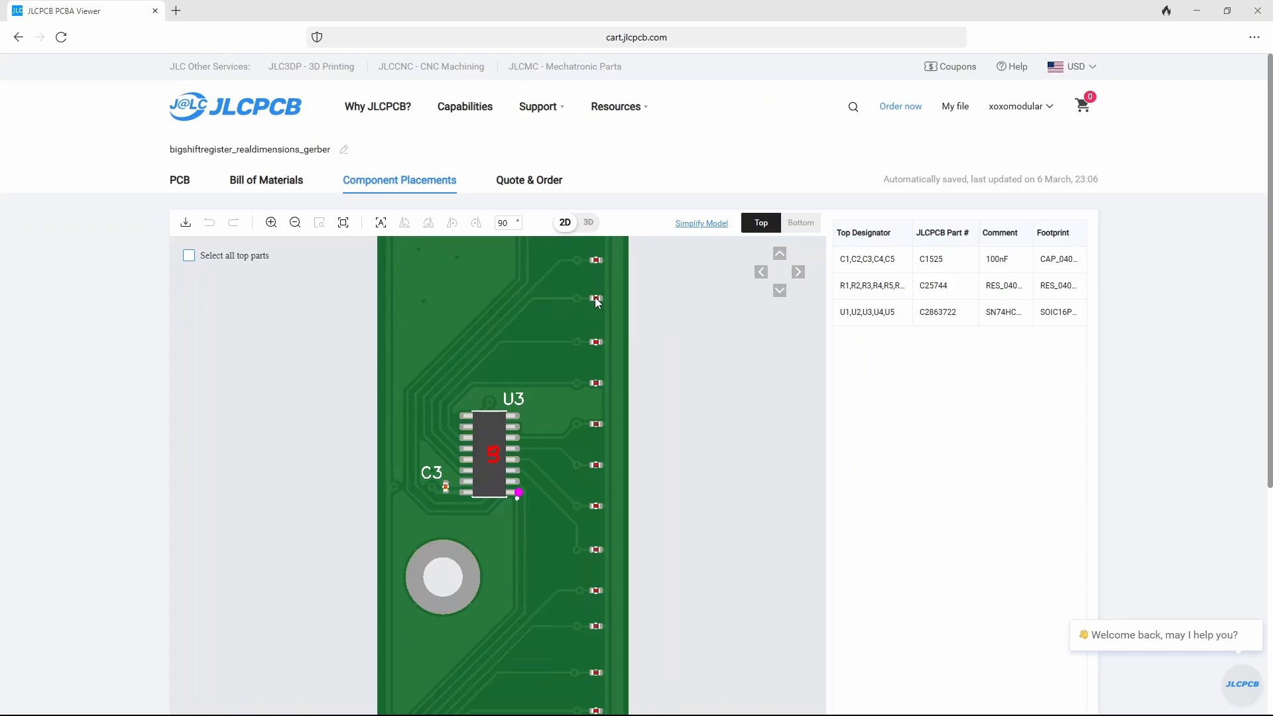
{"action": "scroll", "coordinate": [673, 320], "scroll_direction": "down", "scroll_amount": 3}
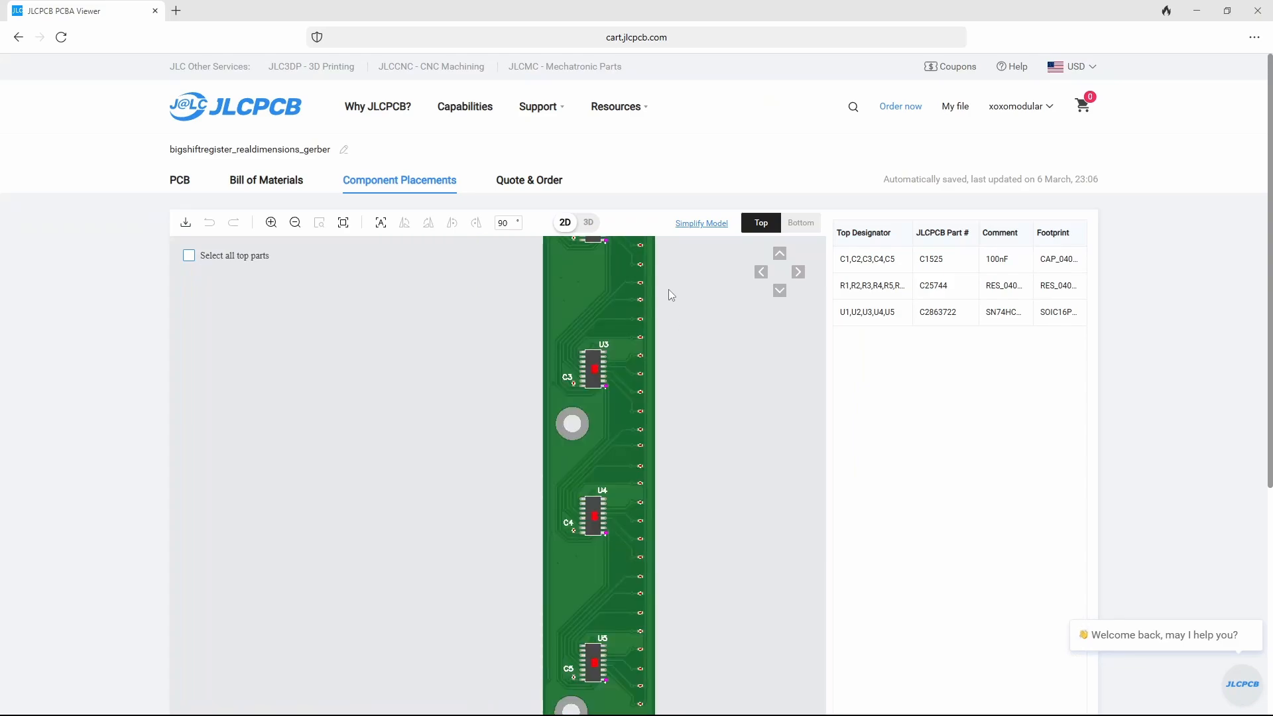
{"action": "scroll", "coordinate": [666, 292], "scroll_direction": "up", "scroll_amount": 2}
{"action": "scroll", "coordinate": [725, 547], "scroll_direction": "down", "scroll_amount": 3}
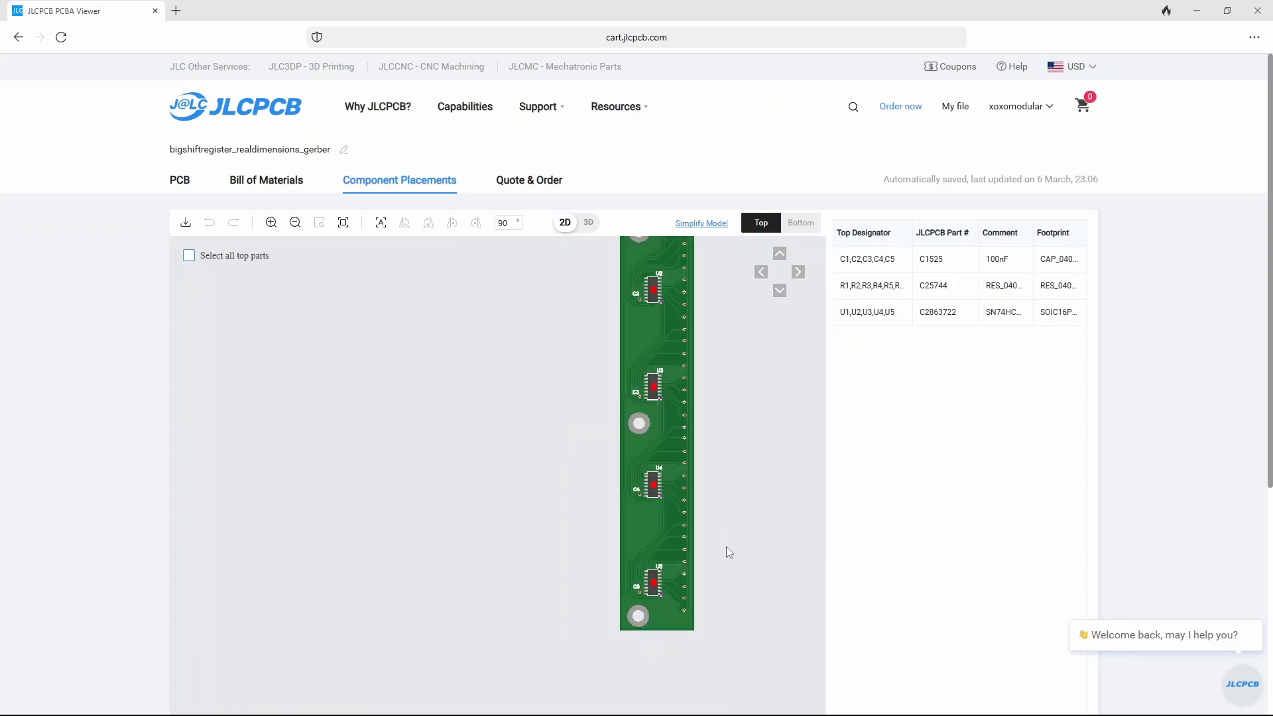
{"action": "scroll", "coordinate": [730, 255], "scroll_direction": "up", "scroll_amount": 2}
{"action": "scroll", "coordinate": [729, 258], "scroll_direction": "up", "scroll_amount": 1}
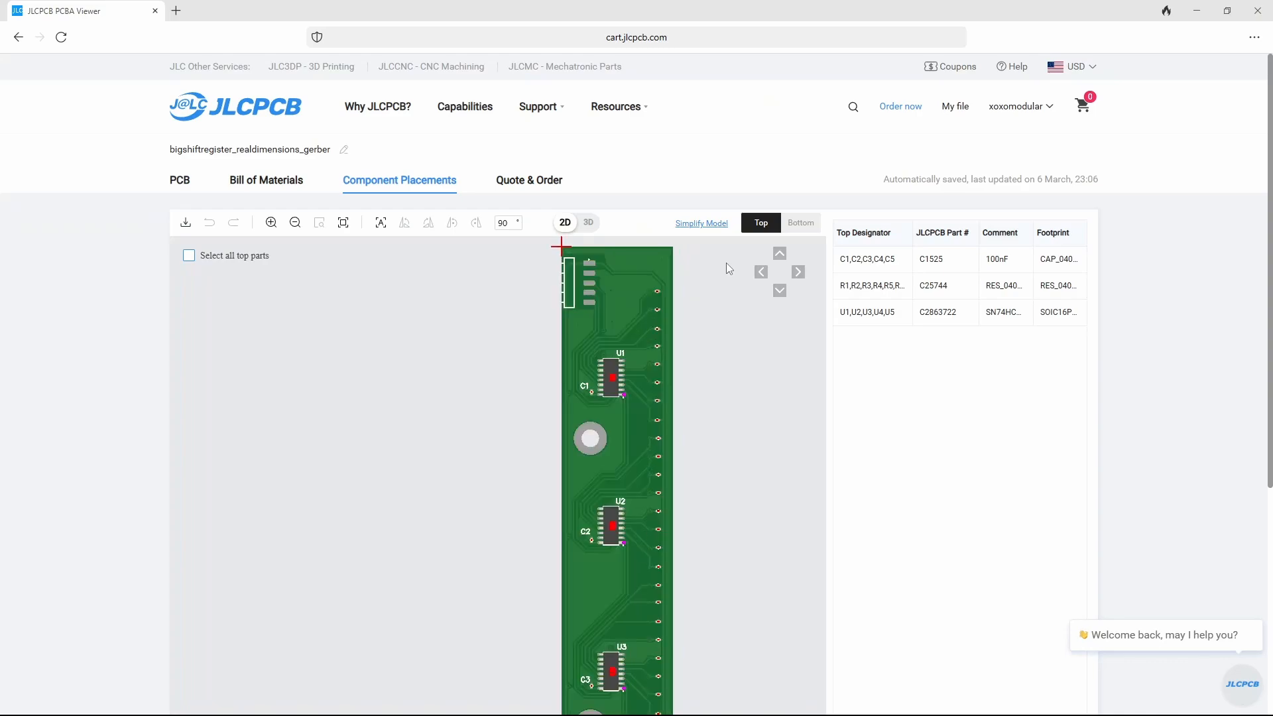
{"action": "scroll", "coordinate": [726, 265], "scroll_direction": "down", "scroll_amount": 1}
{"action": "scroll", "coordinate": [743, 405], "scroll_direction": "down", "scroll_amount": 1}
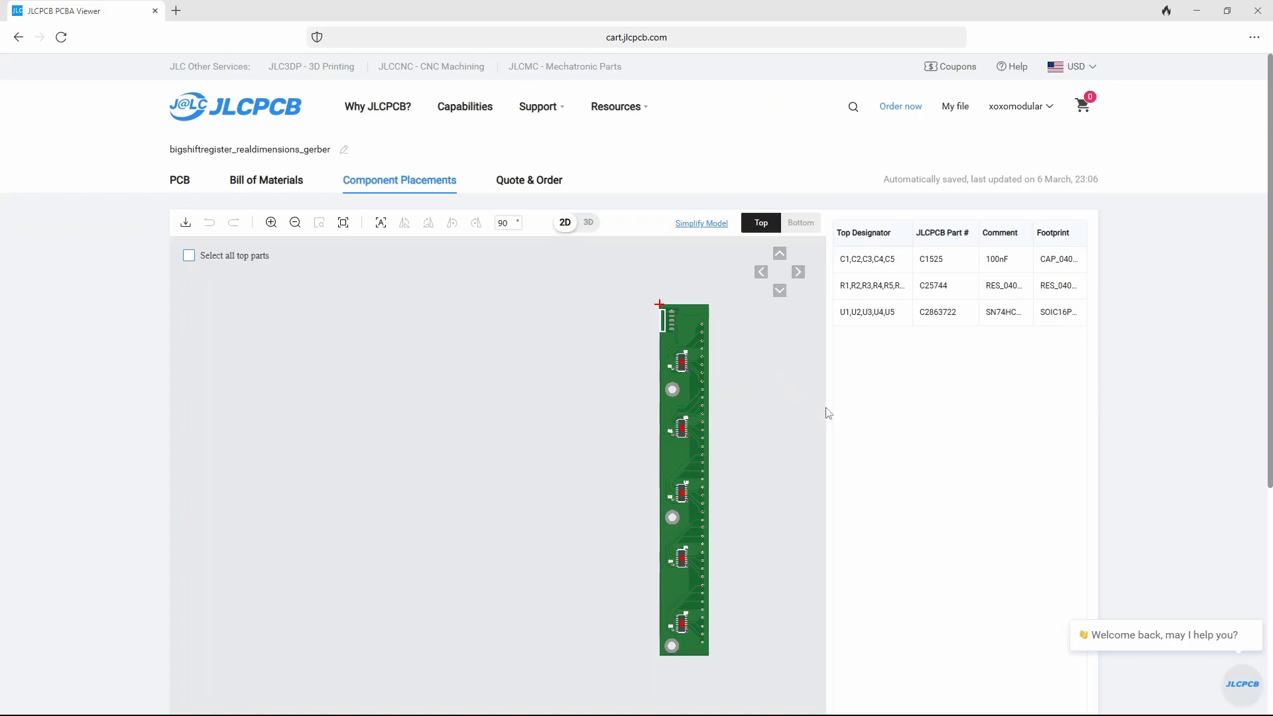
{"action": "scroll", "coordinate": [797, 364], "scroll_direction": "down", "scroll_amount": 1}
{"action": "scroll", "coordinate": [797, 364], "scroll_direction": "up", "scroll_amount": 3}
Accept the component placements and proceed to Quote & Order
{"action": "scroll", "coordinate": [1134, 421], "scroll_direction": "down", "scroll_amount": 1}
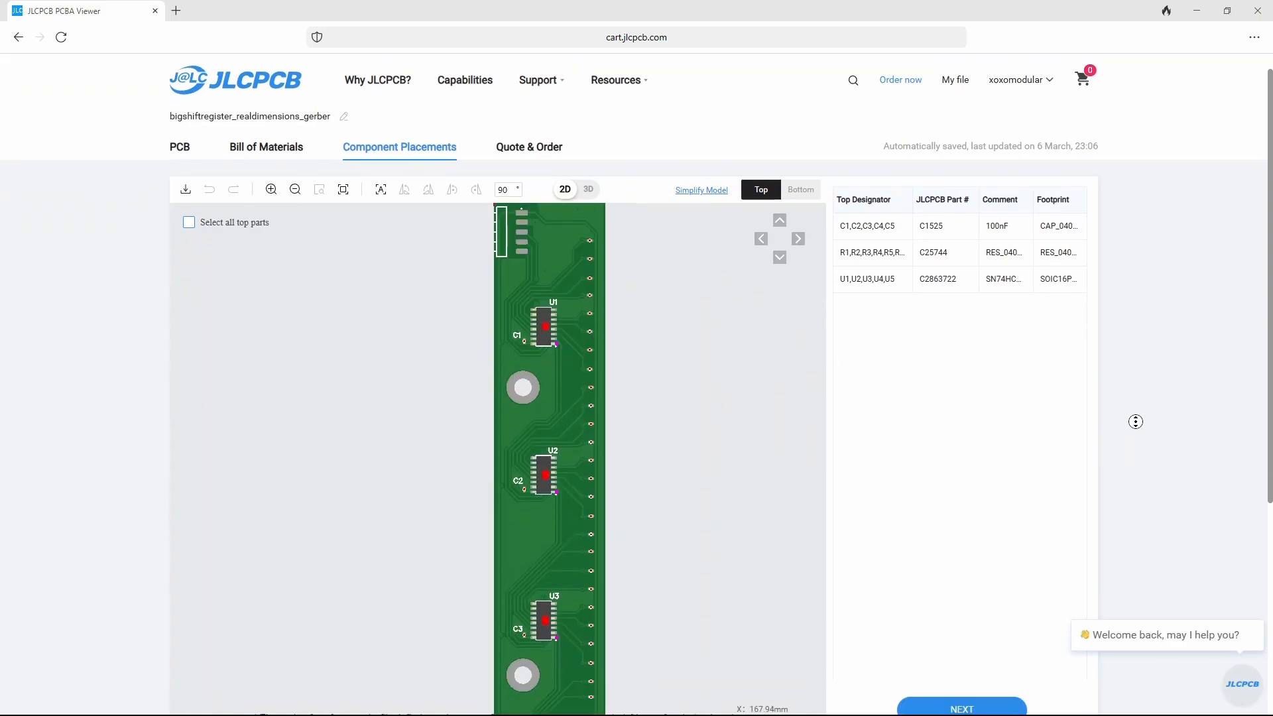
{"action": "scroll", "coordinate": [1133, 420], "scroll_direction": "up", "scroll_amount": 1}
{"action": "scroll", "coordinate": [1089, 376], "scroll_direction": "down", "scroll_amount": 1}
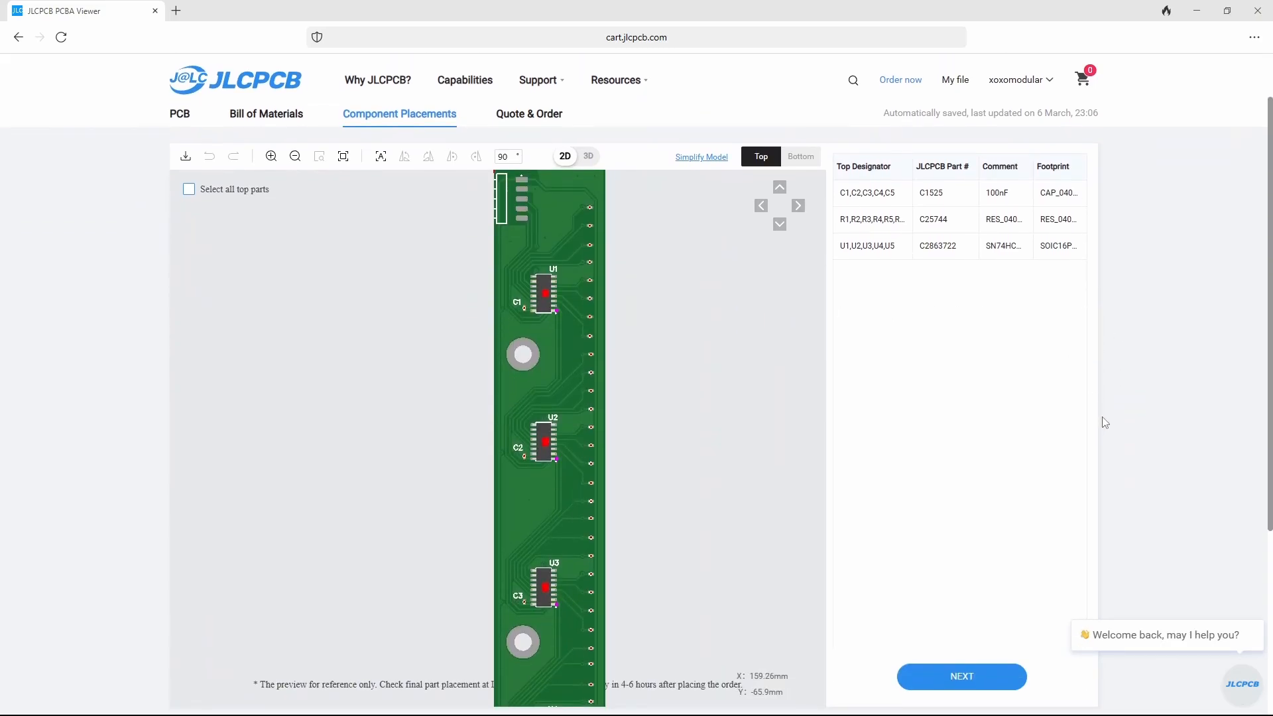
{"action": "left_click", "coordinate": [969, 678]}
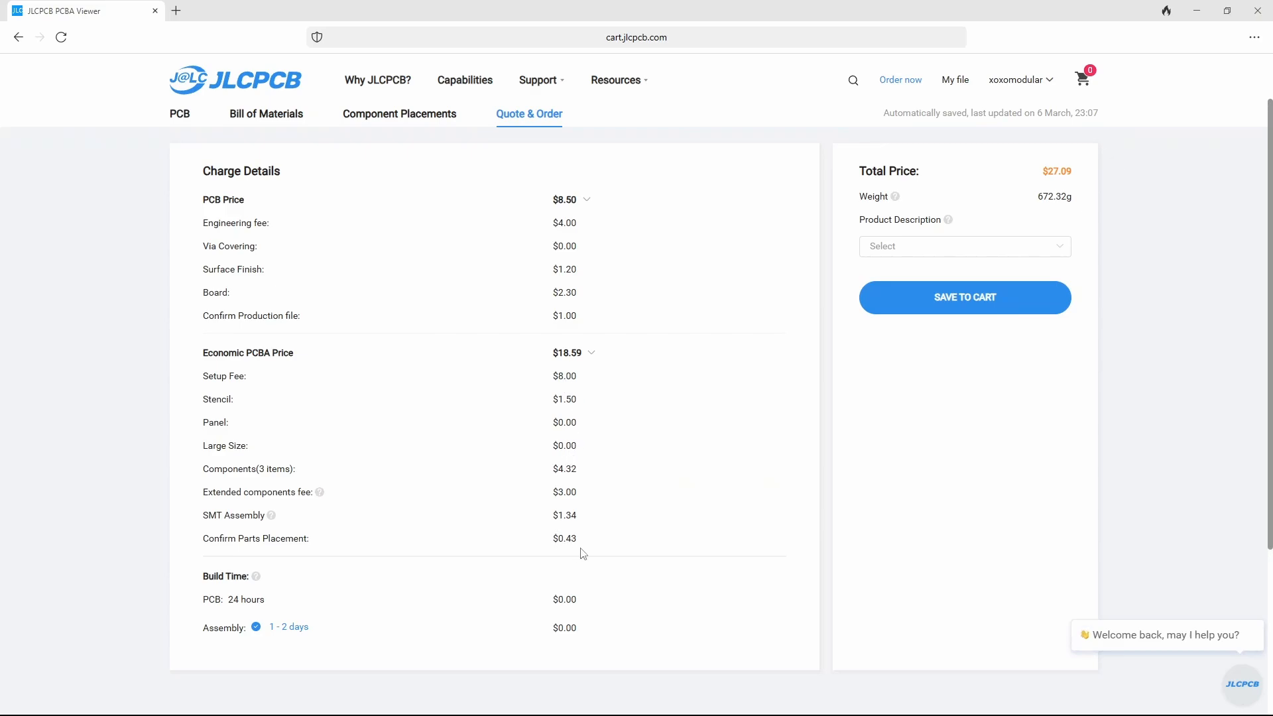
Set the product description to Reserch\Education\DIY\Entertainment, DIY - HS Code 902300, and save the order to the cart
{"action": "mouse_move", "coordinate": [944, 81]}
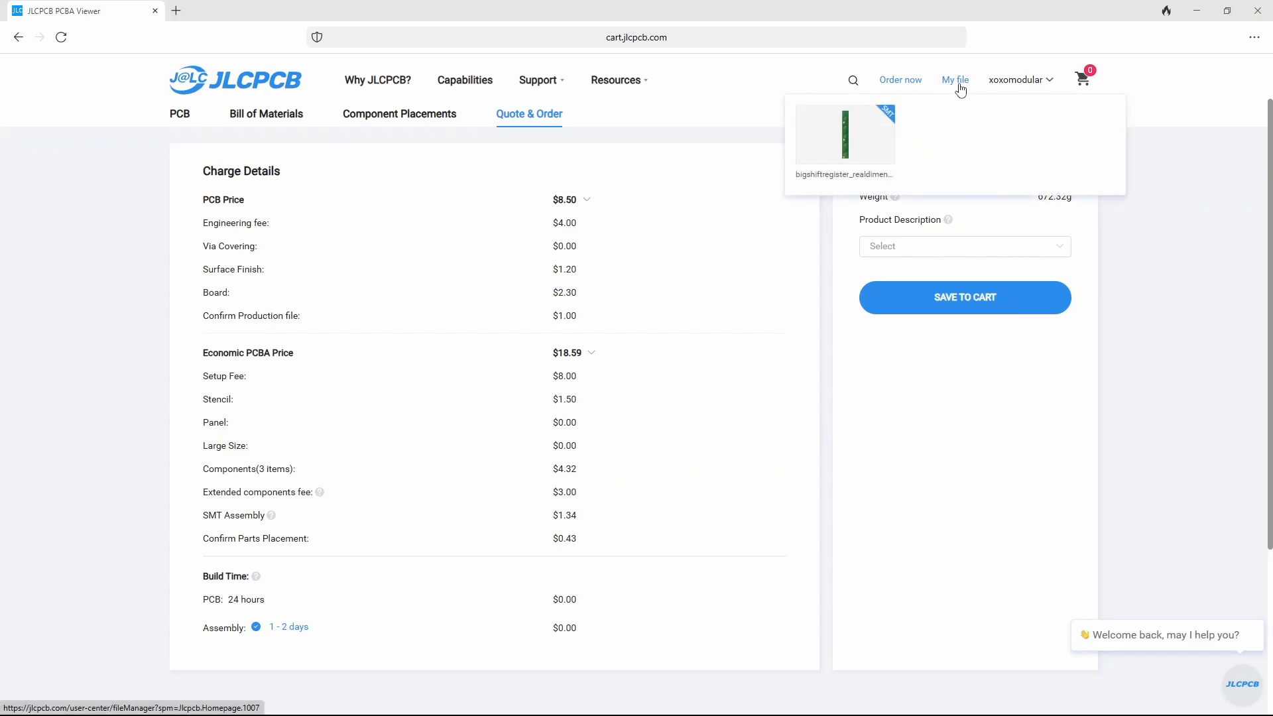
{"action": "left_click", "coordinate": [1052, 255]}
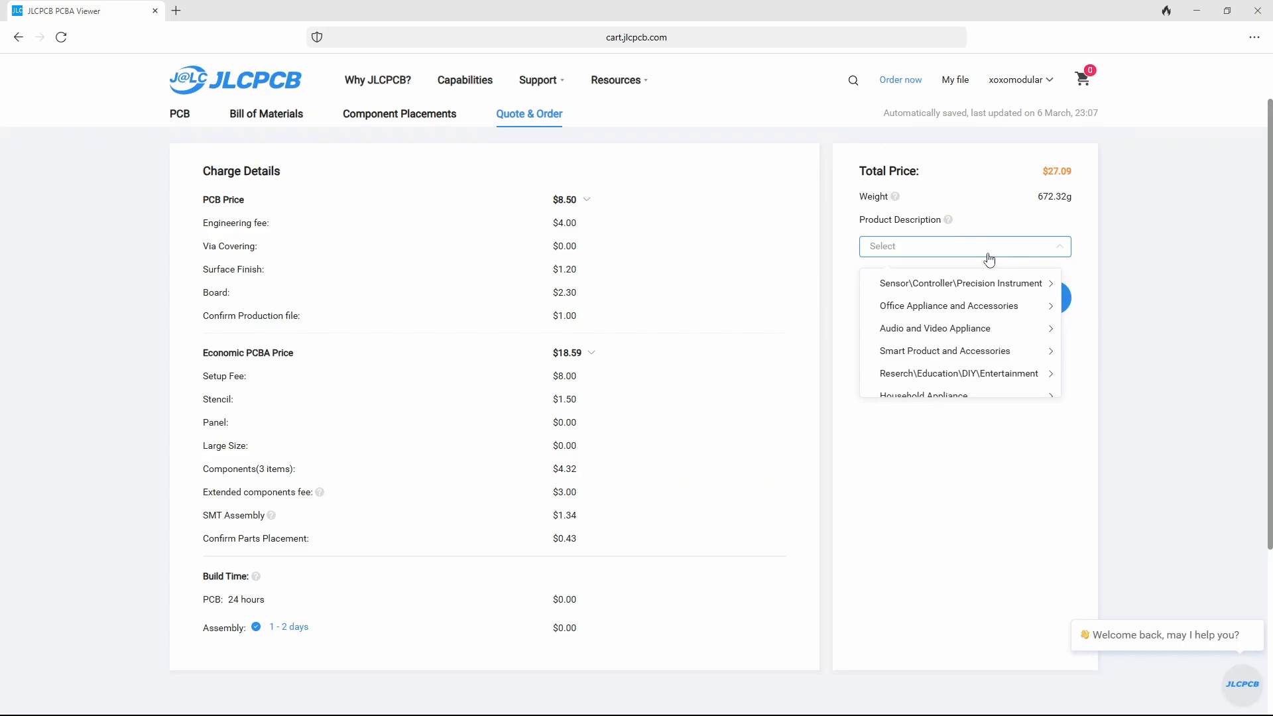
{"action": "left_click", "coordinate": [1034, 382]}
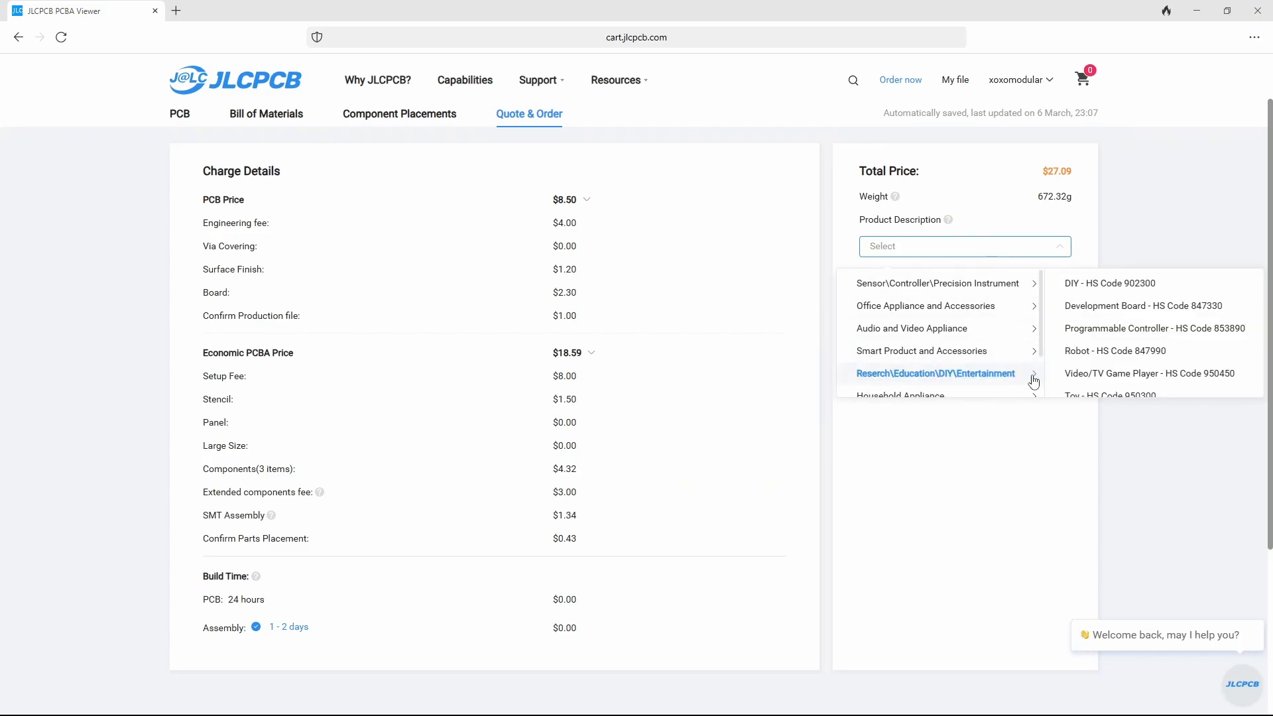
{"action": "left_click", "coordinate": [1108, 289]}
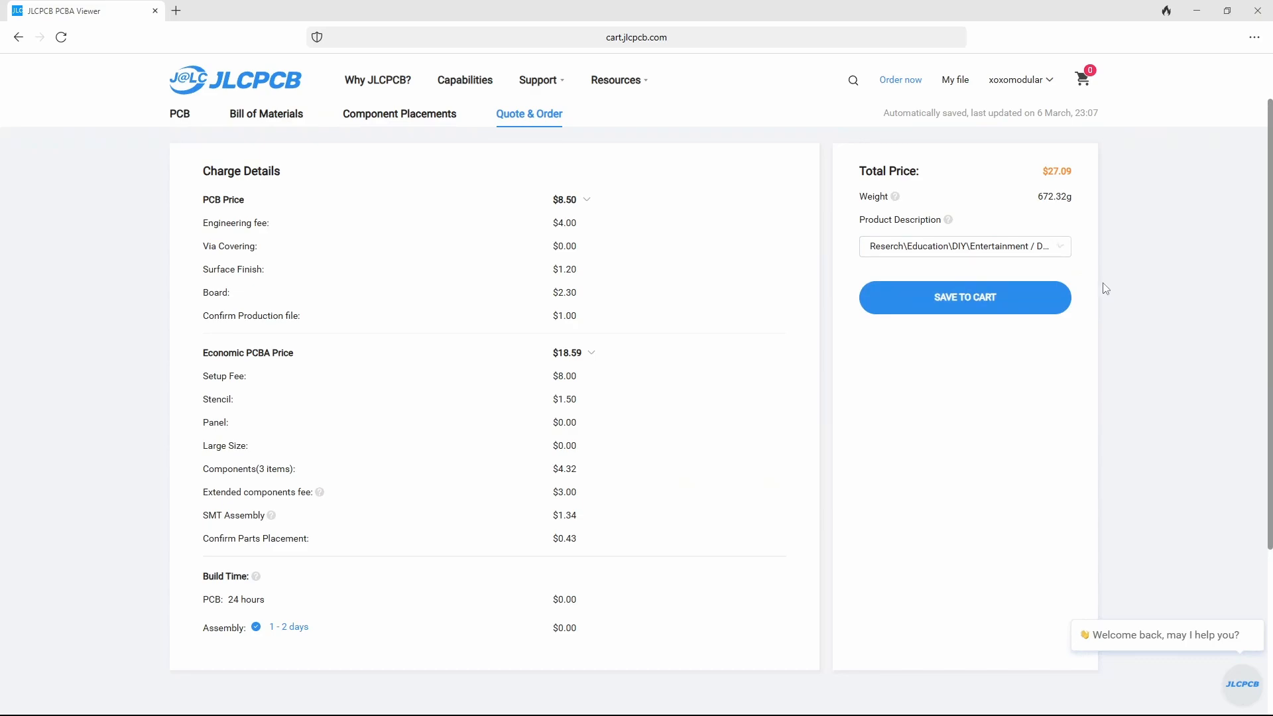
{"action": "left_click", "coordinate": [978, 300]}
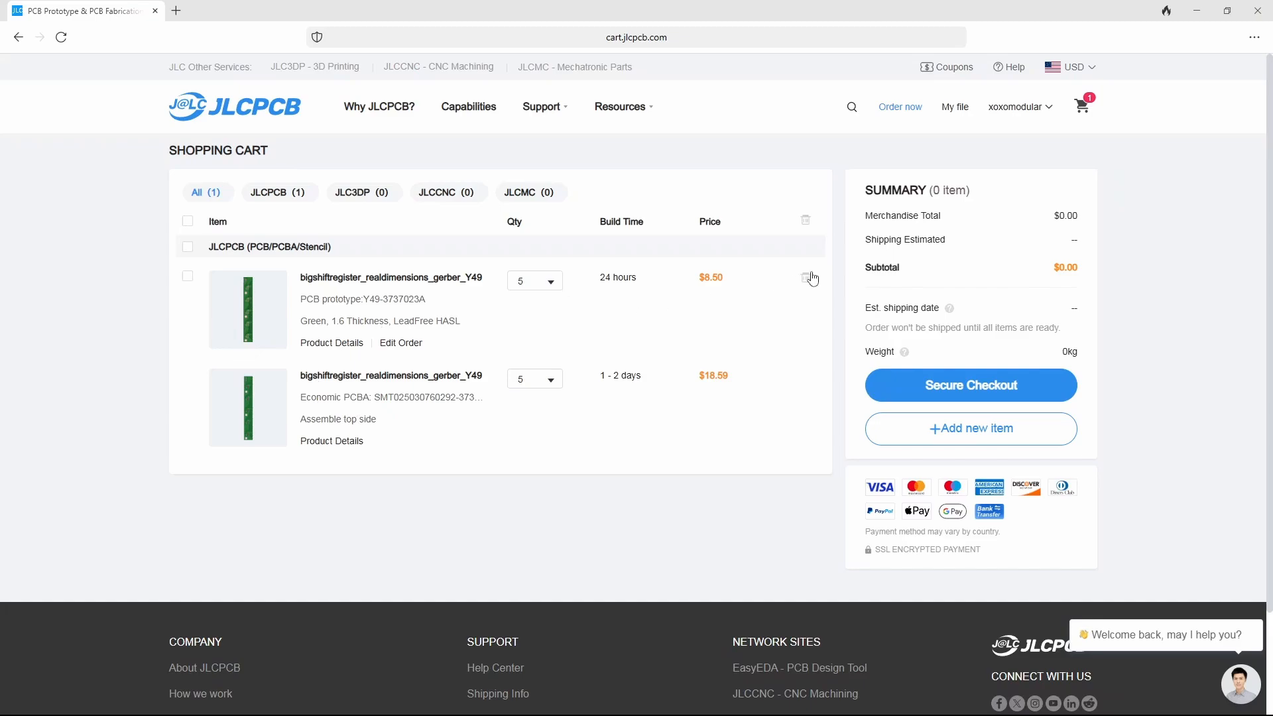
Select the bigshiftregister_realdimensions_gerber PCB and assembly order in the shopping cart and proceed to secure checkout
{"action": "left_click", "coordinate": [970, 388]}
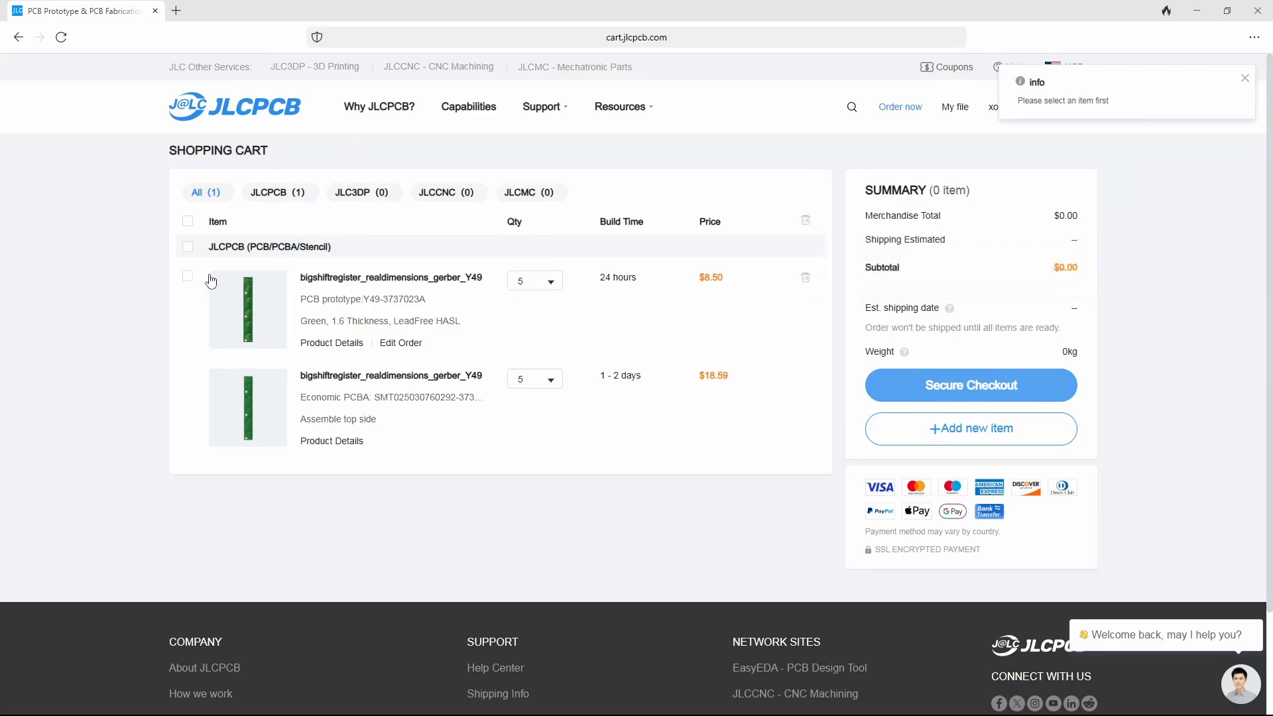
{"action": "left_click", "coordinate": [188, 275]}
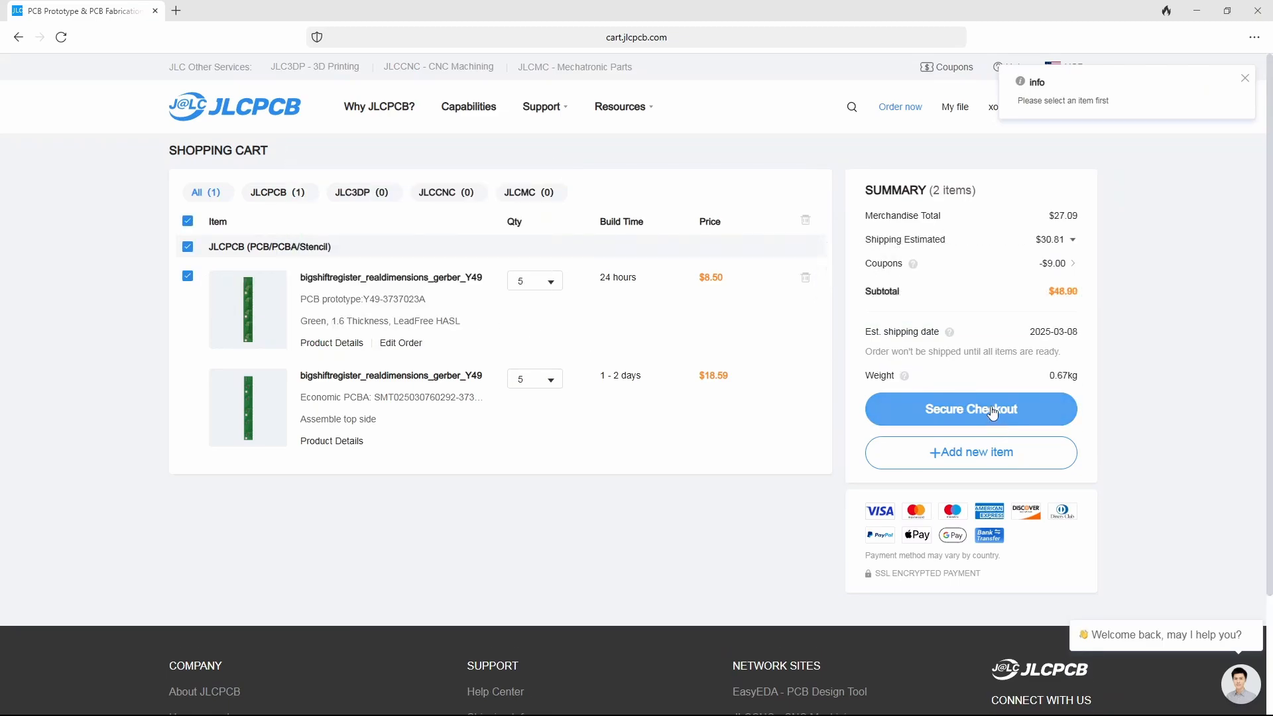
{"action": "left_click", "coordinate": [995, 410]}
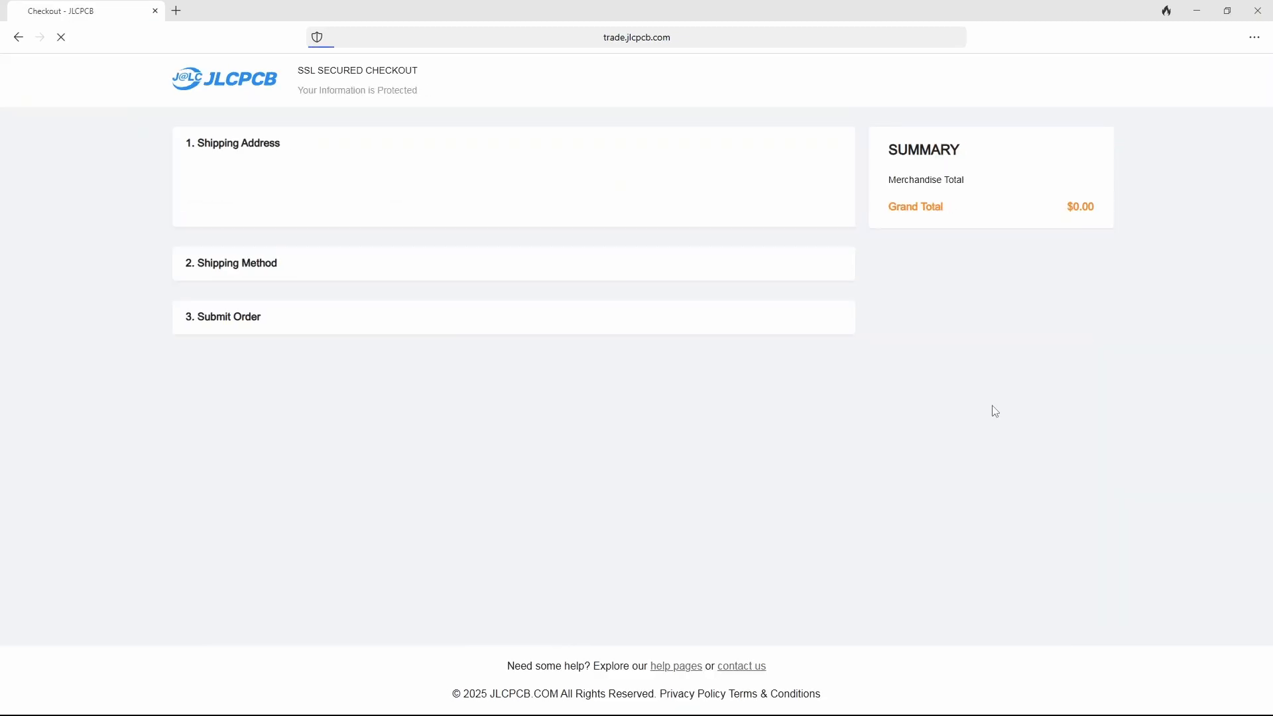